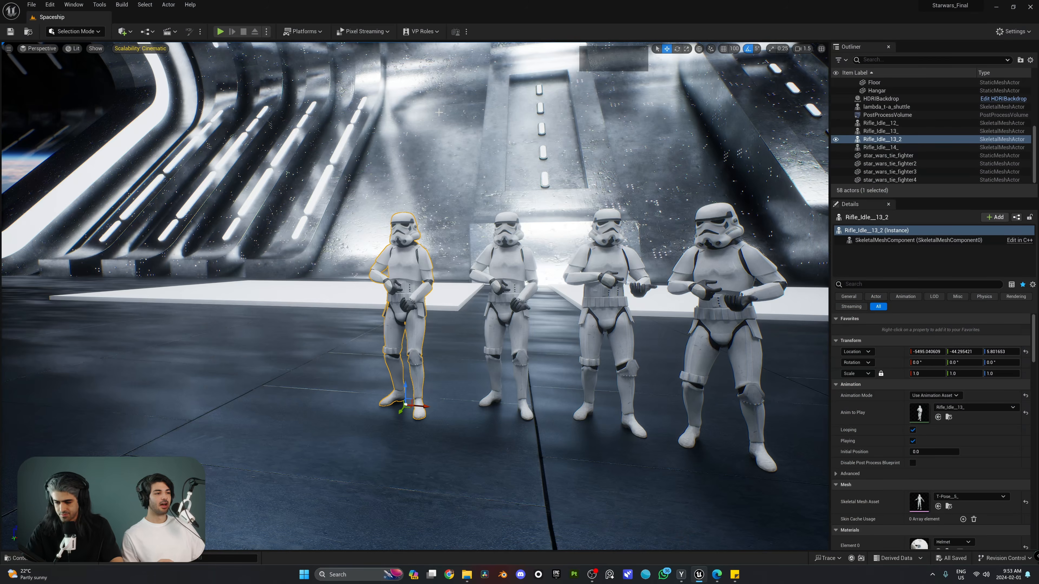
Survey the hangar floor, selecting the left, middle and upper floor pads in turn
{"action": "key", "text": "s"}
{"action": "right_click_drag", "start_coordinate": [713, 274], "coordinate": [713, 274]}
{"action": "right_click_drag", "start_coordinate": [629, 251], "coordinate": [628, 251]}
{"action": "key", "text": "w"}
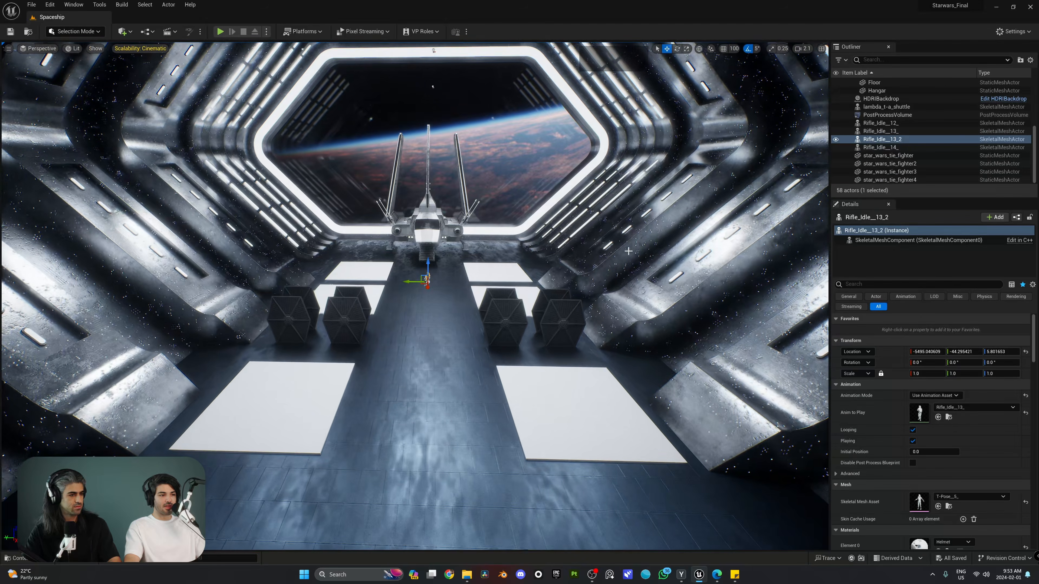
{"action": "left_click", "coordinate": [544, 413]}
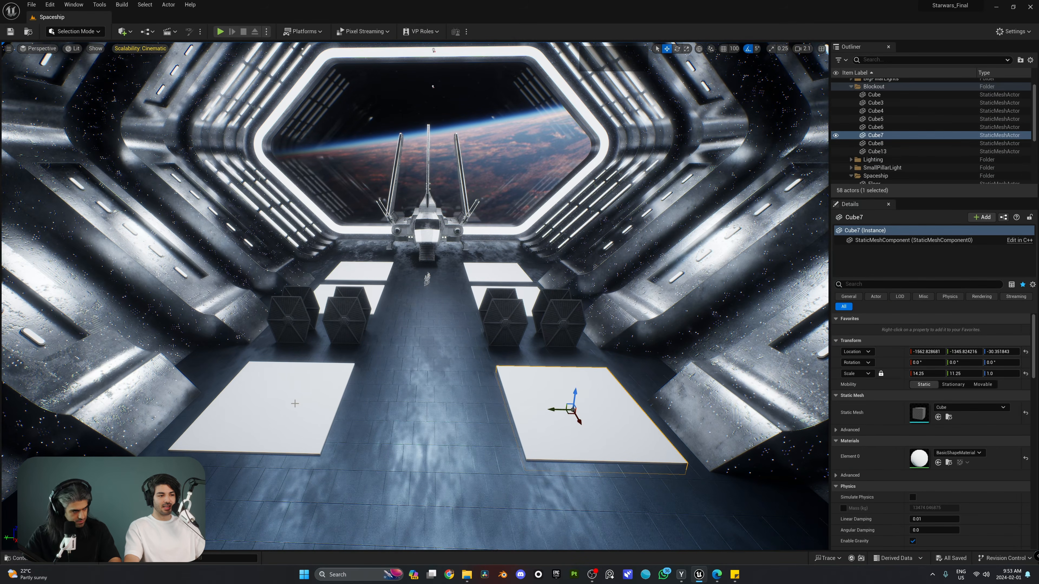
{"action": "left_click", "coordinate": [286, 405]}
{"action": "key", "text": "w"}
{"action": "key", "text": "e"}
{"action": "right_click_drag", "start_coordinate": [498, 325], "coordinate": [498, 325]}
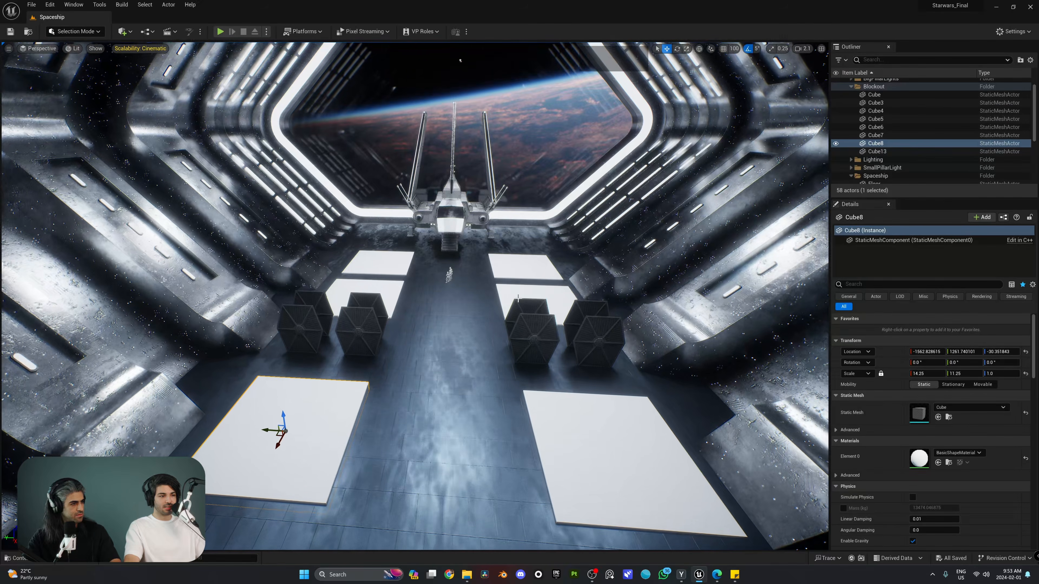
{"action": "left_click", "coordinate": [534, 290]}
{"action": "left_click", "coordinate": [387, 287]}
{"action": "left_click", "coordinate": [389, 261]}
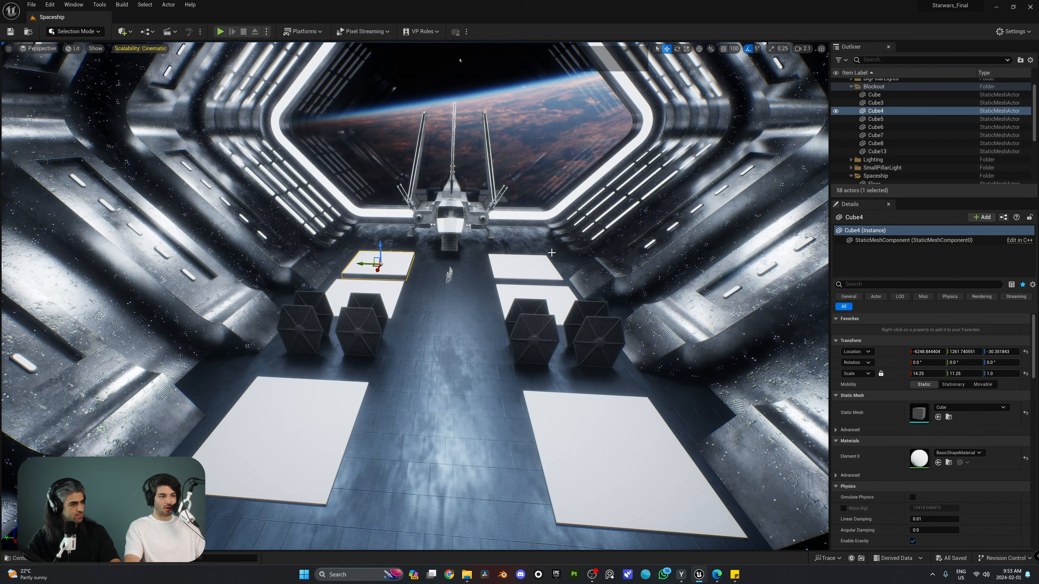
{"action": "left_click", "coordinate": [531, 266]}
{"action": "right_click_drag", "start_coordinate": [533, 275], "coordinate": [532, 275]}
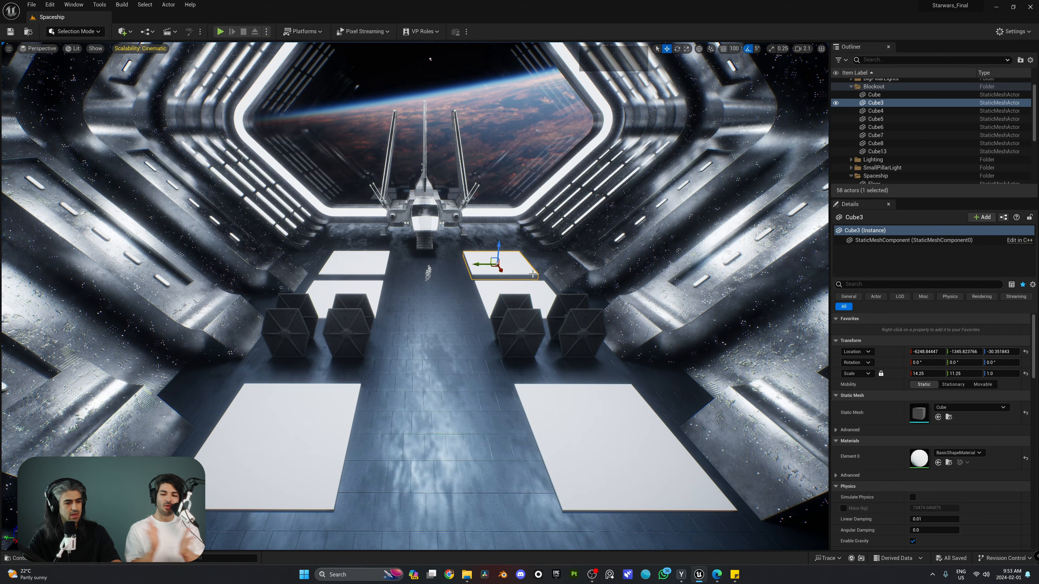
Fly in close to frame the four stormtroopers full-body
{"action": "key", "text": "w"}
{"action": "right_click_drag", "start_coordinate": [617, 232], "coordinate": [691, 204]}
{"action": "scroll", "coordinate": [617, 231], "scroll_direction": "up", "scroll_amount": 3}
{"action": "key", "text": "w"}
{"action": "scroll", "coordinate": [618, 231], "scroll_direction": "down", "scroll_amount": 4}
{"action": "key", "text": "s"}
{"action": "key", "text": "w"}
{"action": "key", "text": "e"}
Select the rightmost stormtrooper and set its animation Initial Position to about 2.96
{"action": "left_click", "coordinate": [644, 303]}
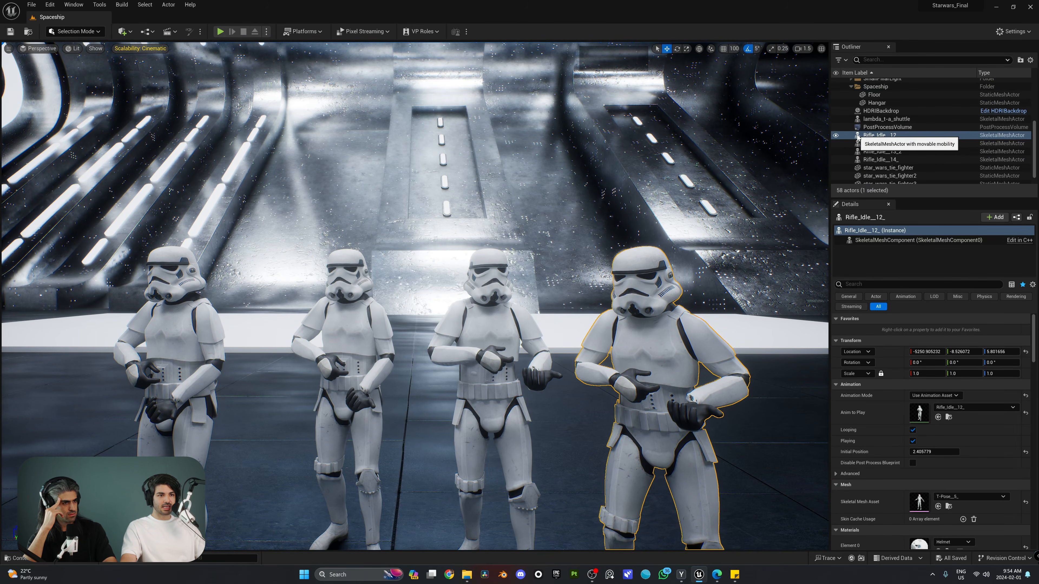
{"action": "key", "text": "s"}
{"action": "right_click_drag", "start_coordinate": [736, 196], "coordinate": [735, 217]}
{"action": "right_click_drag", "start_coordinate": [610, 278], "coordinate": [610, 257]}
{"action": "key", "text": "w"}
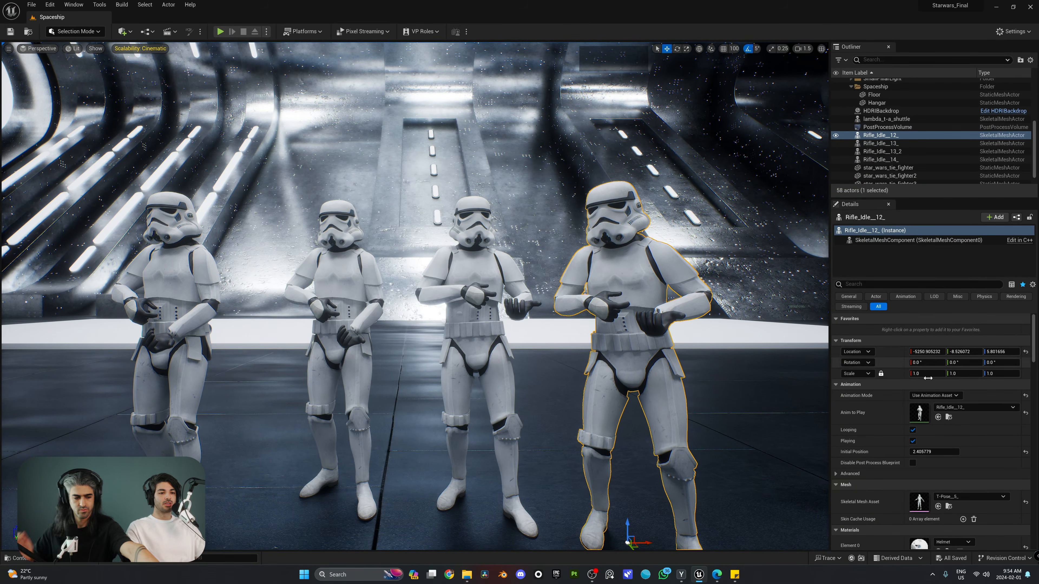
{"action": "mouse_move", "coordinate": [934, 452]}
{"action": "left_mouse_down"}
{"action": "mouse_move", "coordinate": [959, 452]}
{"action": "mouse_move", "coordinate": [925, 451]}
{"action": "left_mouse_up"}
{"action": "key", "text": "s"}
{"action": "right_click_drag", "start_coordinate": [695, 348], "coordinate": [696, 360]}
Frame the troopers and platforms, then add the other three stormtroopers to the selection
{"action": "key", "text": "w"}
{"action": "scroll", "coordinate": [695, 360], "scroll_direction": "down", "scroll_amount": 2}
{"action": "scroll", "coordinate": [562, 335], "scroll_direction": "down", "scroll_amount": 2}
{"action": "key", "text": "s"}
{"action": "key", "text": "e"}
{"action": "right_click_drag", "start_coordinate": [561, 336], "coordinate": [568, 357]}
{"action": "key", "text": "a"}
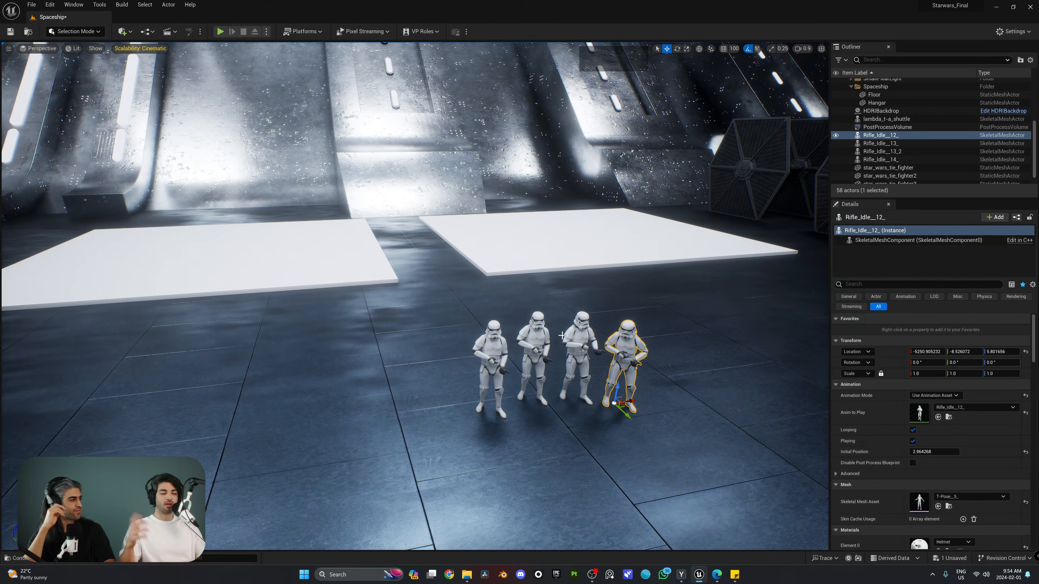
{"action": "key", "text": "s"}
{"action": "right_click_drag", "start_coordinate": [360, 97], "coordinate": [372, 123]}
{"action": "key", "text": "a"}
{"action": "left_click", "coordinate": [564, 294], "text": "shift"}
{"action": "left_click", "coordinate": [532, 305], "text": "shift"}
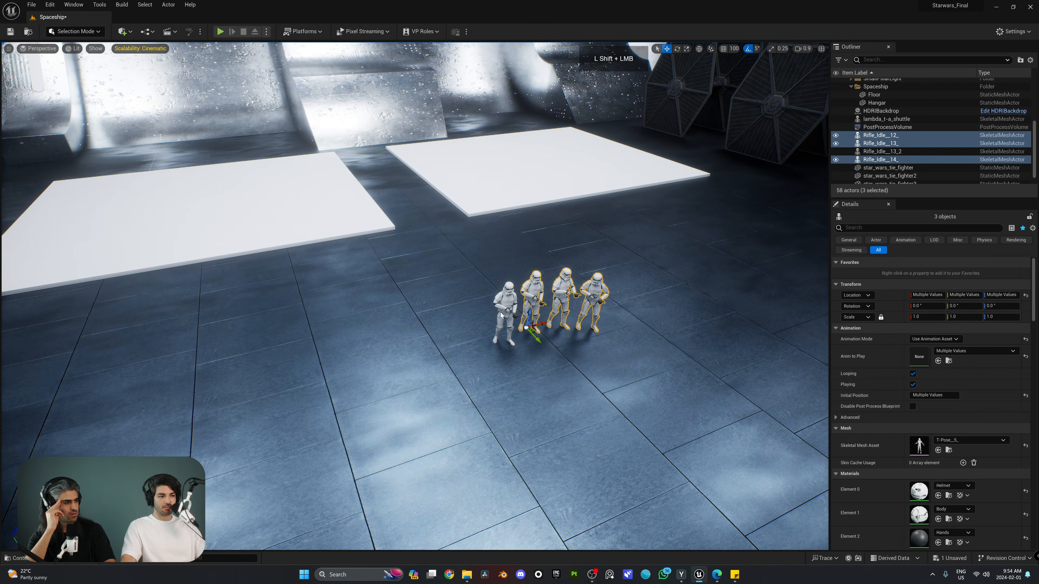
{"action": "left_click", "coordinate": [505, 316], "text": "shift"}
Move the four troopers onto the white pad and Alt-drag four copies beside them
{"action": "left_click_drag", "start_coordinate": [507, 348], "coordinate": [342, 231]}
{"action": "right_click_drag", "start_coordinate": [342, 230], "coordinate": [307, 218]}
{"action": "left_click_drag", "start_coordinate": [467, 273], "coordinate": [360, 278], "text": "alt"}
{"action": "right_click_drag", "start_coordinate": [360, 279], "coordinate": [327, 283]}
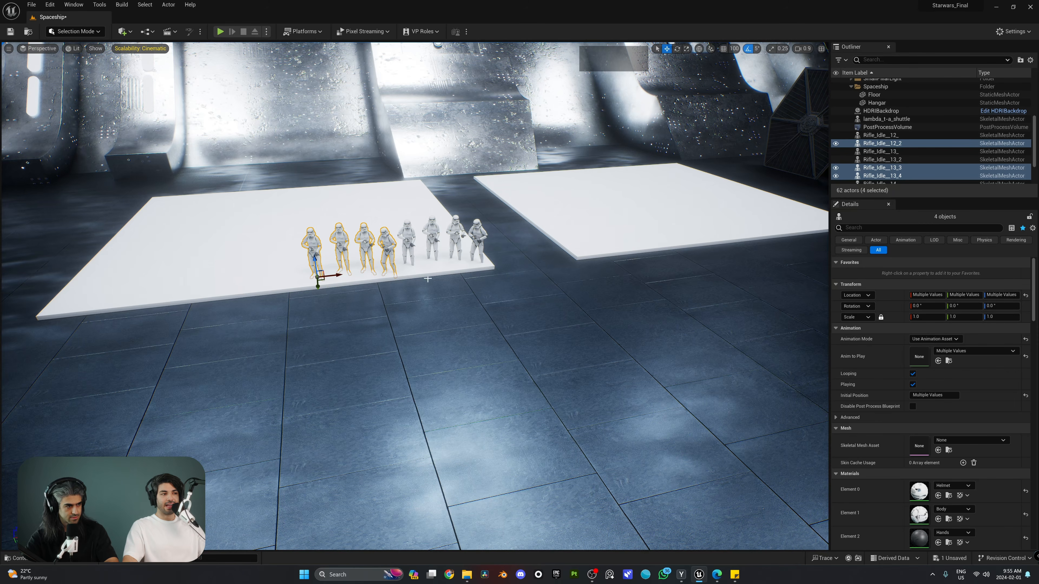
{"action": "right_click_drag", "start_coordinate": [327, 283], "coordinate": [414, 304]}
{"action": "key", "text": "s"}
{"action": "scroll", "coordinate": [326, 283], "scroll_direction": "up", "scroll_amount": 4}
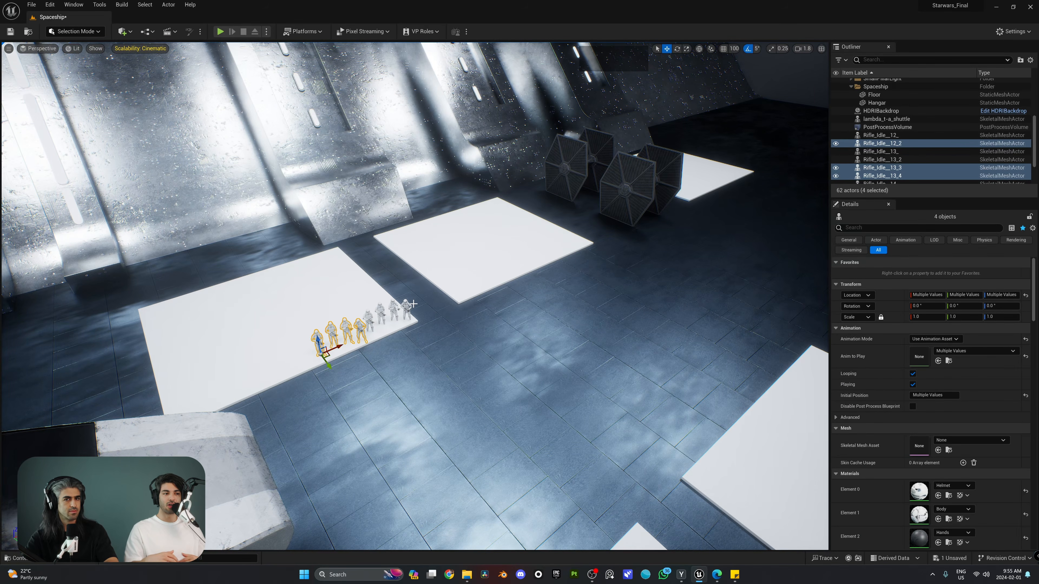
{"action": "key", "text": "q"}
{"action": "key", "text": "d"}
{"action": "right_click_drag", "start_coordinate": [414, 303], "coordinate": [393, 246]}
{"action": "key", "text": "s"}
{"action": "key", "text": "w"}
{"action": "key", "text": "s"}
{"action": "key", "text": "e"}
{"action": "right_click_drag", "start_coordinate": [465, 291], "coordinate": [465, 291]}
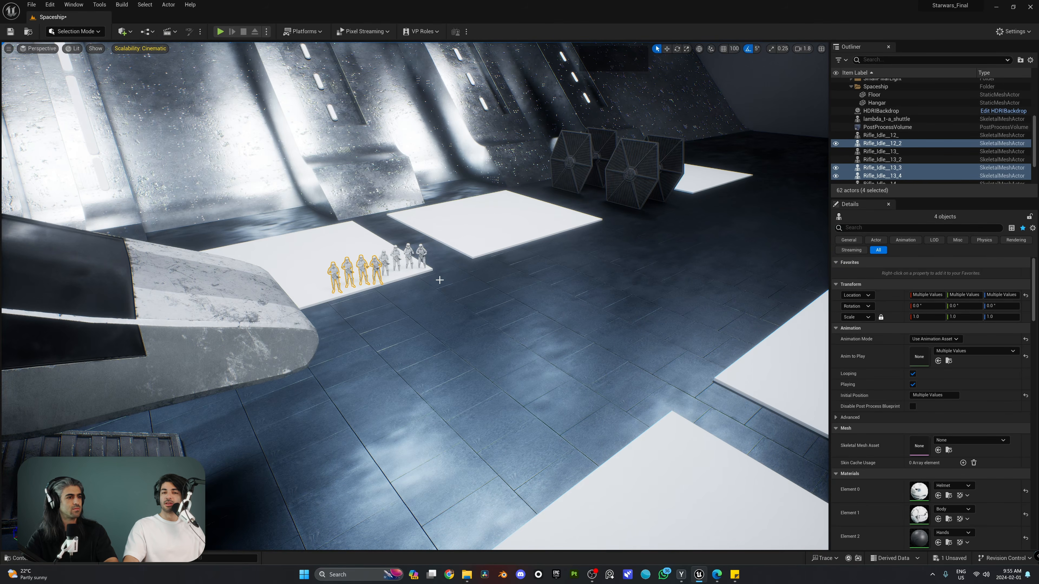
{"action": "key", "text": "w"}
{"action": "right_click_drag", "start_coordinate": [423, 277], "coordinate": [401, 256]}
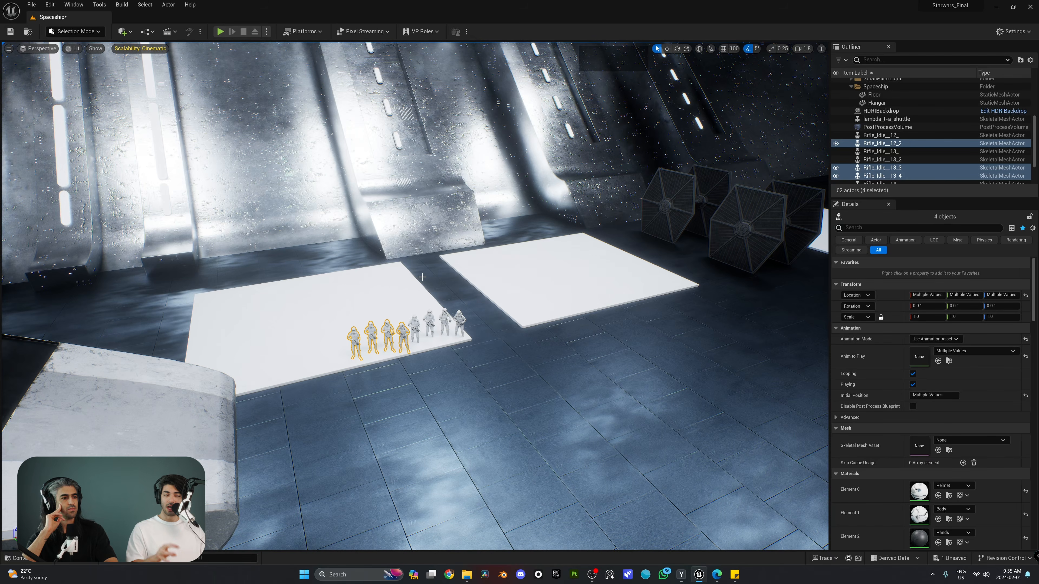
{"action": "key", "text": "w"}
{"action": "right_click_drag", "start_coordinate": [422, 277], "coordinate": [369, 272]}
{"action": "left_click", "coordinate": [541, 260]}
{"action": "key", "text": "s"}
{"action": "key", "text": "d"}
{"action": "right_click_drag", "start_coordinate": [541, 260], "coordinate": [512, 246]}
{"action": "right_click_drag", "start_coordinate": [632, 253], "coordinate": [631, 253]}
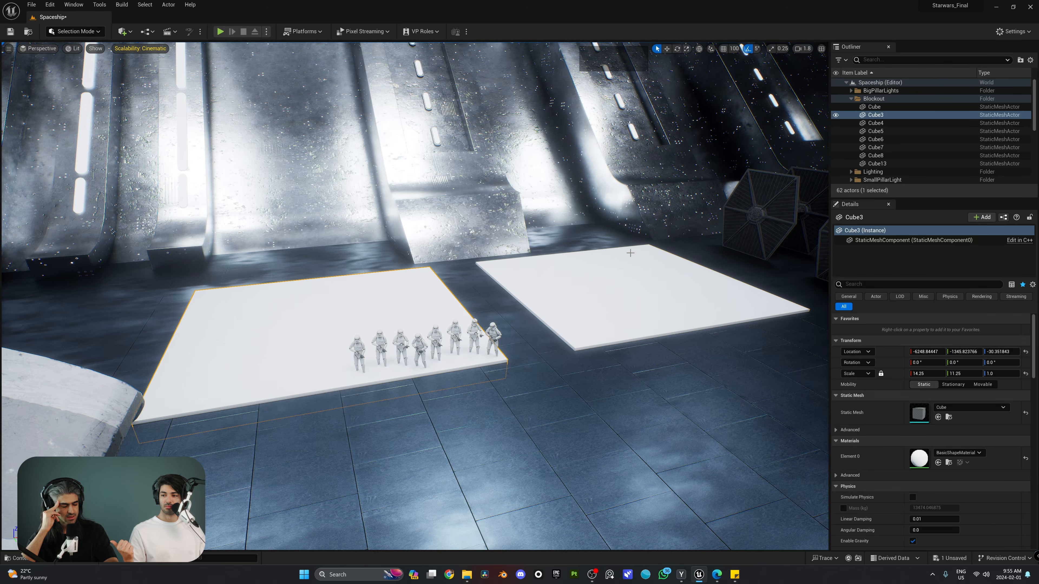
Select the four copied stormtroopers in the row of eight and delete them
{"action": "key", "text": "w"}
{"action": "right_click_drag", "start_coordinate": [526, 188], "coordinate": [468, 314]}
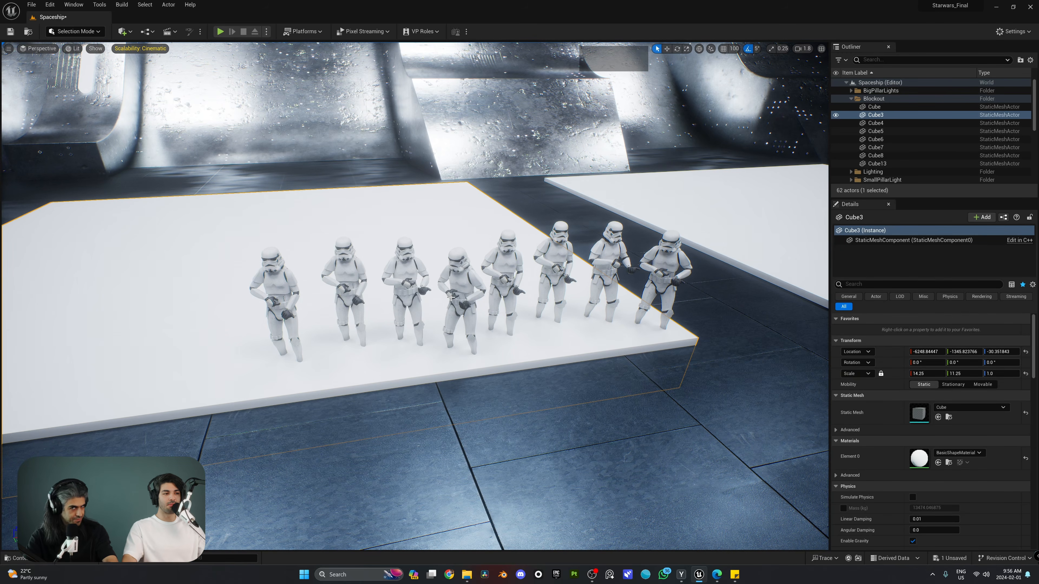
{"action": "mouse_move", "coordinate": [415, 296]}
{"action": "right_mouse_down"}
{"action": "mouse_move", "coordinate": [430, 299]}
{"action": "mouse_move", "coordinate": [415, 305]}
{"action": "right_mouse_up"}
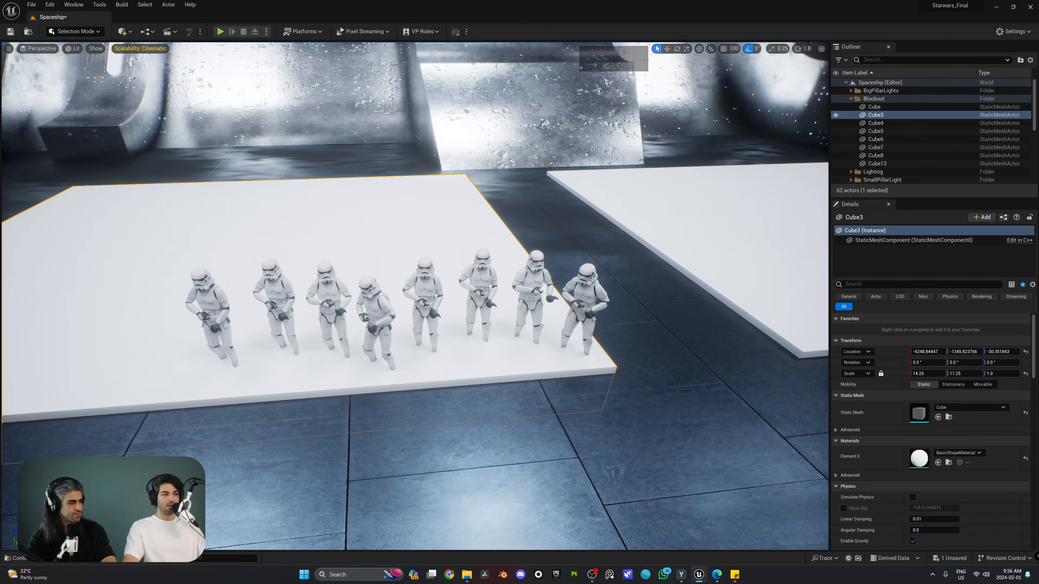
{"action": "left_click", "coordinate": [586, 296]}
{"action": "left_click", "coordinate": [533, 290], "text": "shift"}
{"action": "left_click", "coordinate": [479, 279], "text": "shift"}
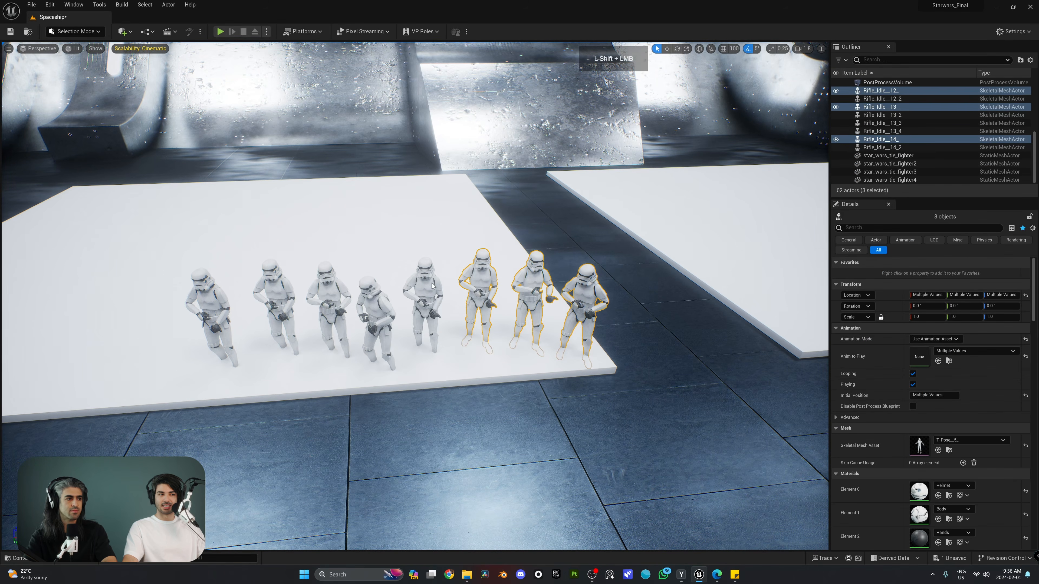
{"action": "left_click", "coordinate": [423, 292], "text": "shift"}
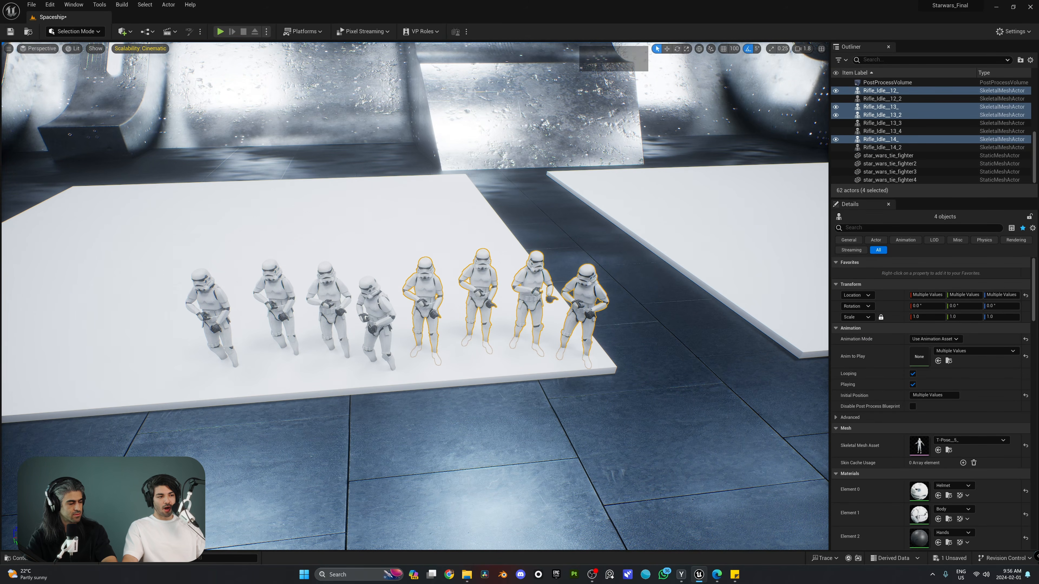
{"action": "right_click_drag", "start_coordinate": [434, 308], "coordinate": [417, 298]}
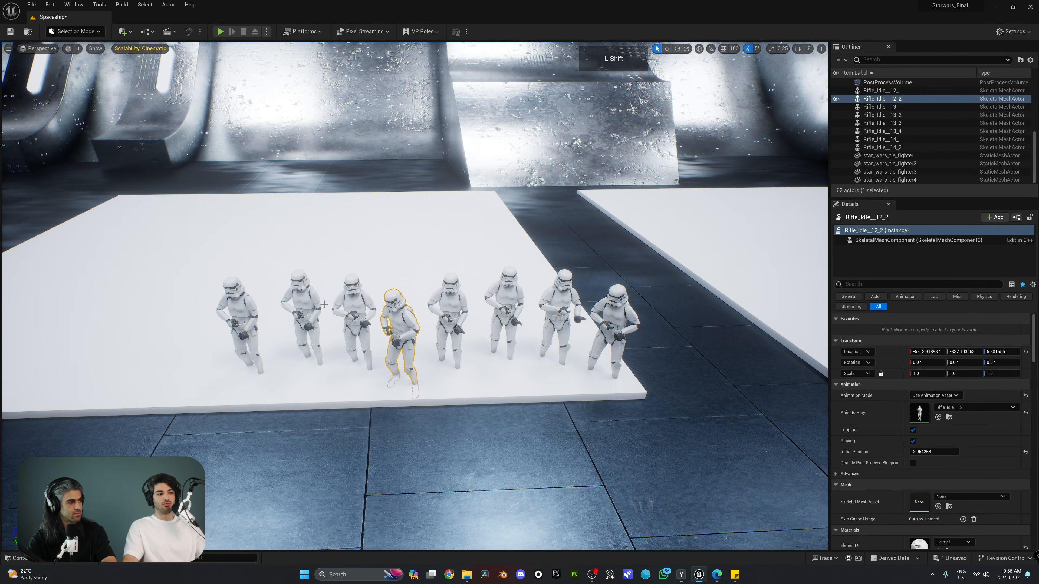
{"action": "left_click", "coordinate": [311, 311], "text": "shift"}
{"action": "left_click", "coordinate": [352, 317], "text": "shift"}
{"action": "left_click", "coordinate": [248, 314], "text": "shift"}
{"action": "key", "text": "Delete"}
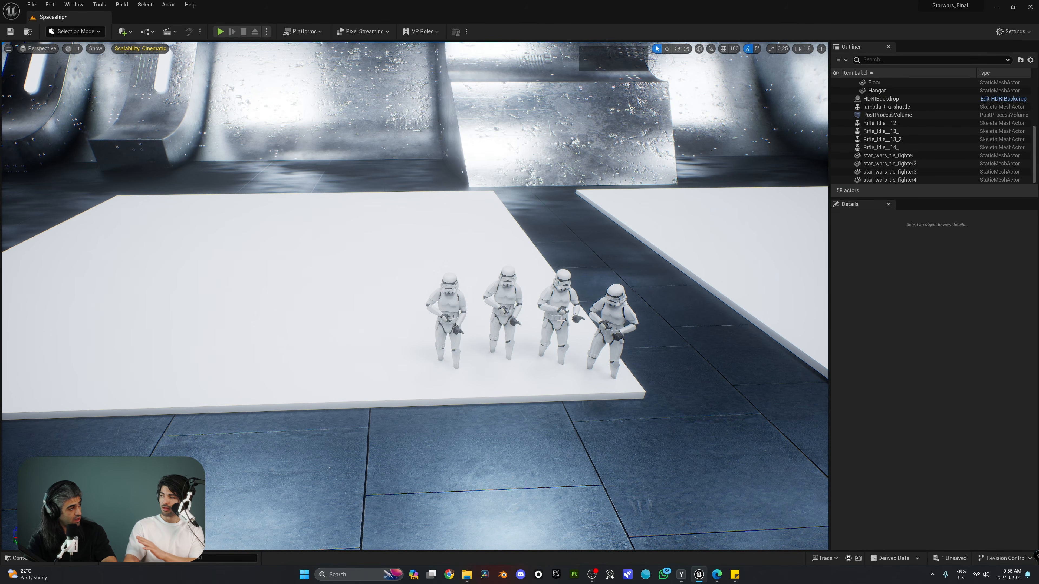
Select the four remaining stormtroopers and try Modeling Mode's XForm tools
{"action": "left_click", "coordinate": [601, 307]}
{"action": "left_click", "coordinate": [564, 306], "text": "shift"}
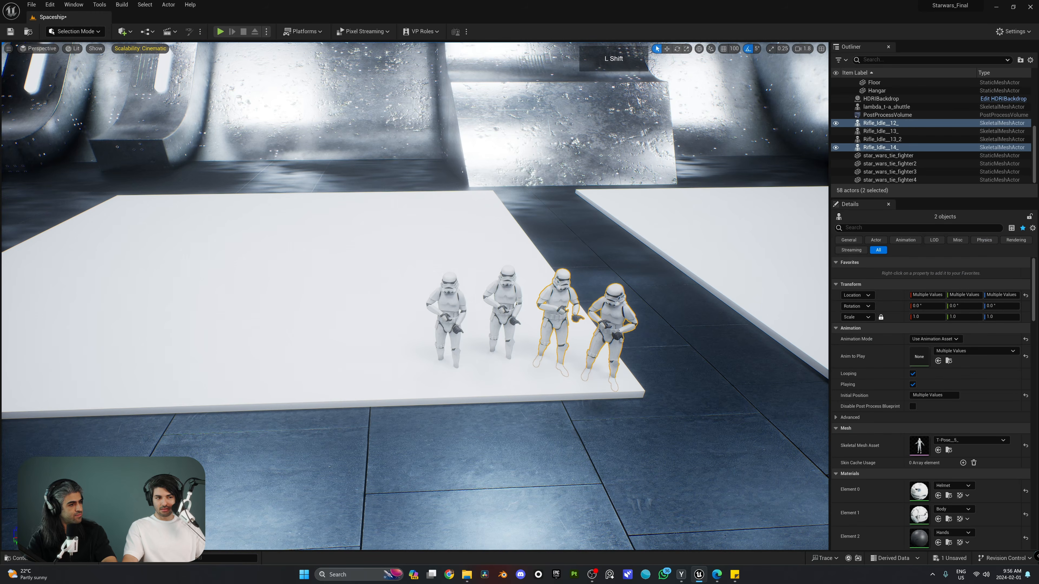
{"action": "left_click", "coordinate": [502, 311], "text": "shift"}
{"action": "left_click", "coordinate": [446, 315], "text": "shift"}
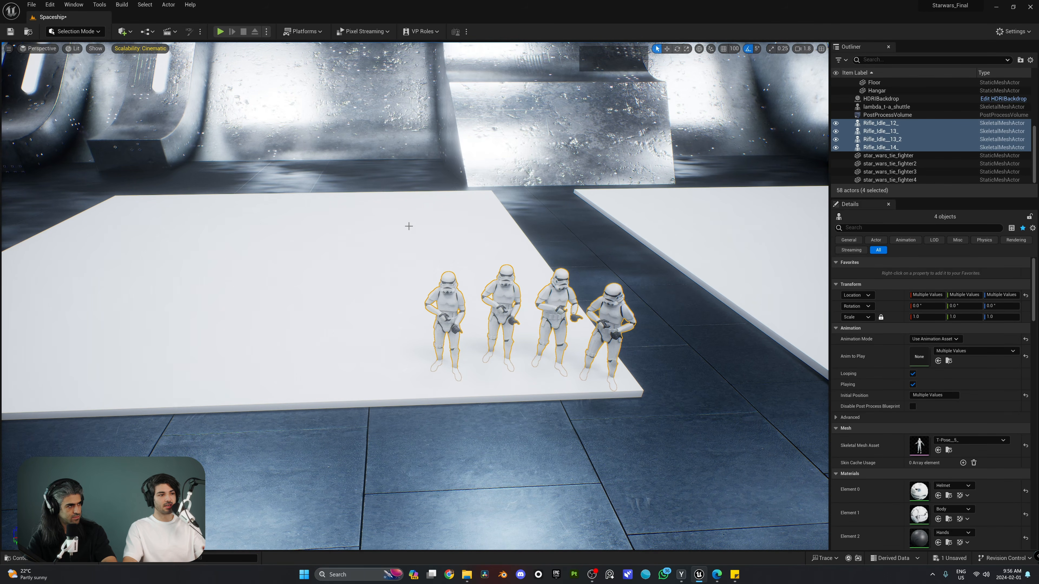
{"action": "left_click", "coordinate": [83, 32]}
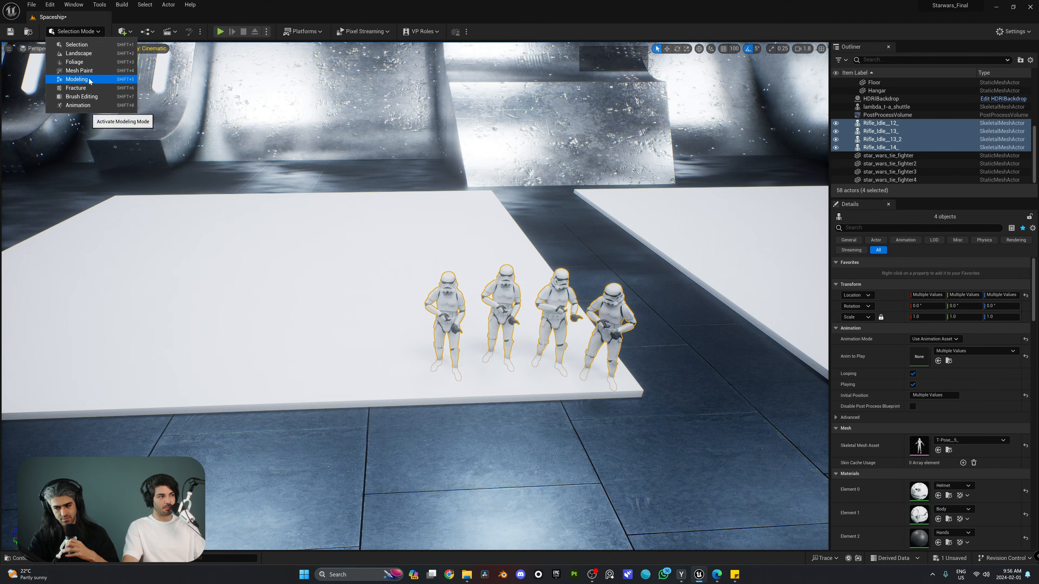
{"action": "left_click", "coordinate": [77, 75]}
{"action": "left_click", "coordinate": [12, 98]}
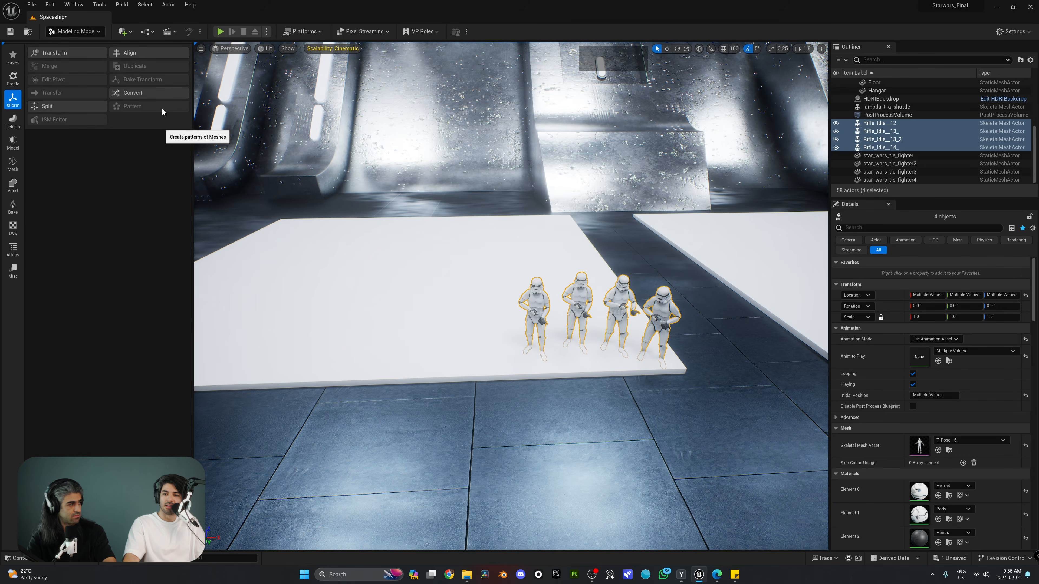
Return to Selection Mode and delete the four selected stormtroopers
{"action": "left_click", "coordinate": [80, 34]}
{"action": "left_click", "coordinate": [72, 42]}
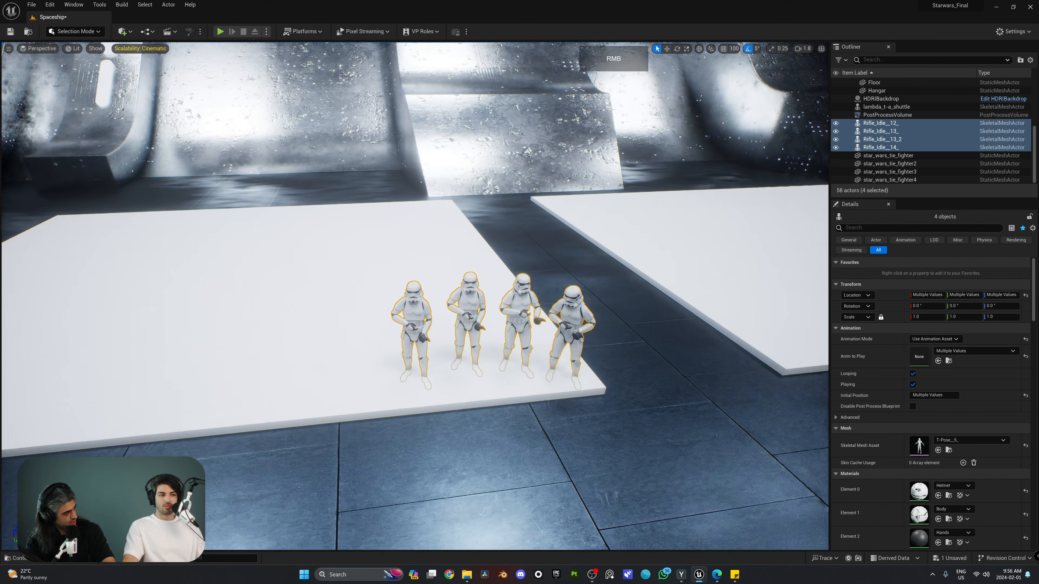
{"action": "mouse_move", "coordinate": [491, 295]}
{"action": "right_mouse_down"}
{"action": "mouse_move", "coordinate": [482, 283]}
{"action": "mouse_move", "coordinate": [479, 291]}
{"action": "mouse_move", "coordinate": [492, 291]}
{"action": "right_mouse_up"}
{"action": "key", "text": "w"}
{"action": "key", "text": "d"}
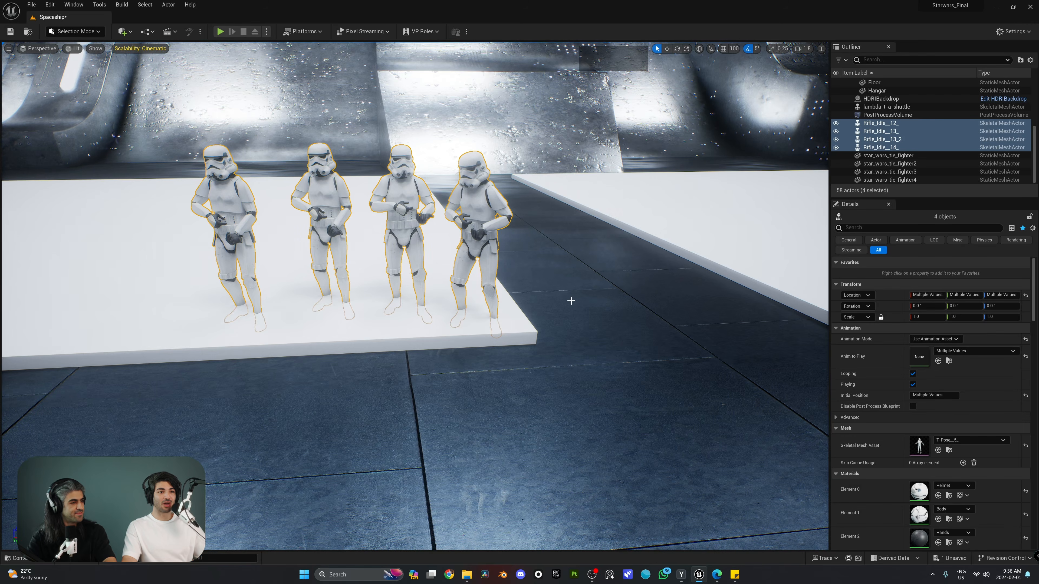
{"action": "key", "text": "a"}
{"action": "right_click_drag", "start_coordinate": [571, 301], "coordinate": [633, 259]}
{"action": "key", "text": "s"}
{"action": "key", "text": "w"}
{"action": "key", "text": "Delete"}
In the Content Browser's Stormtroopers folder, open Rifle_Idle_12_ in the animation editor
{"action": "key", "text": "e"}
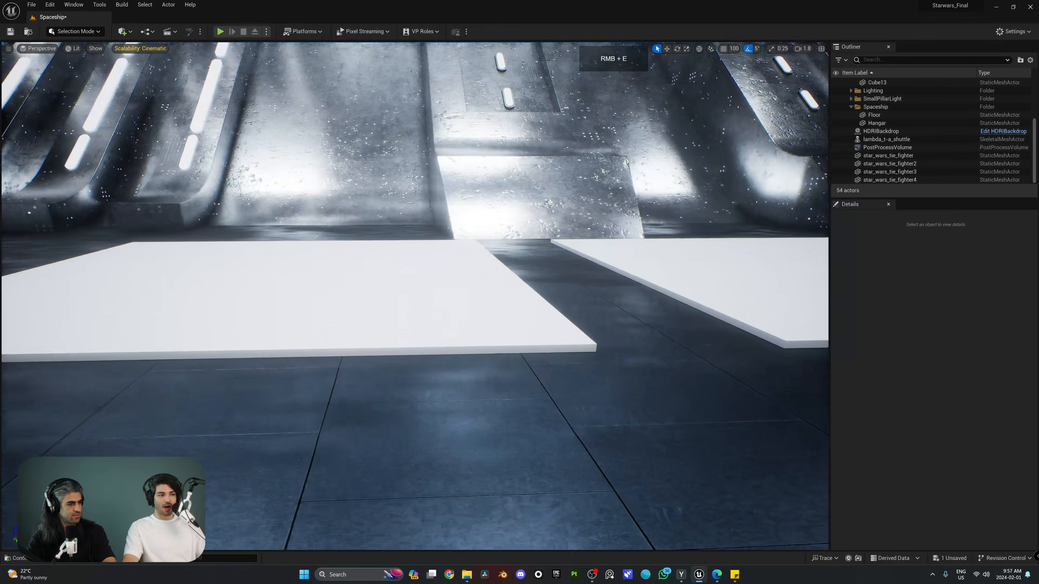
{"action": "key", "text": "a"}
{"action": "right_click_drag", "start_coordinate": [627, 359], "coordinate": [626, 359]}
{"action": "key", "text": "ctrl+space"}
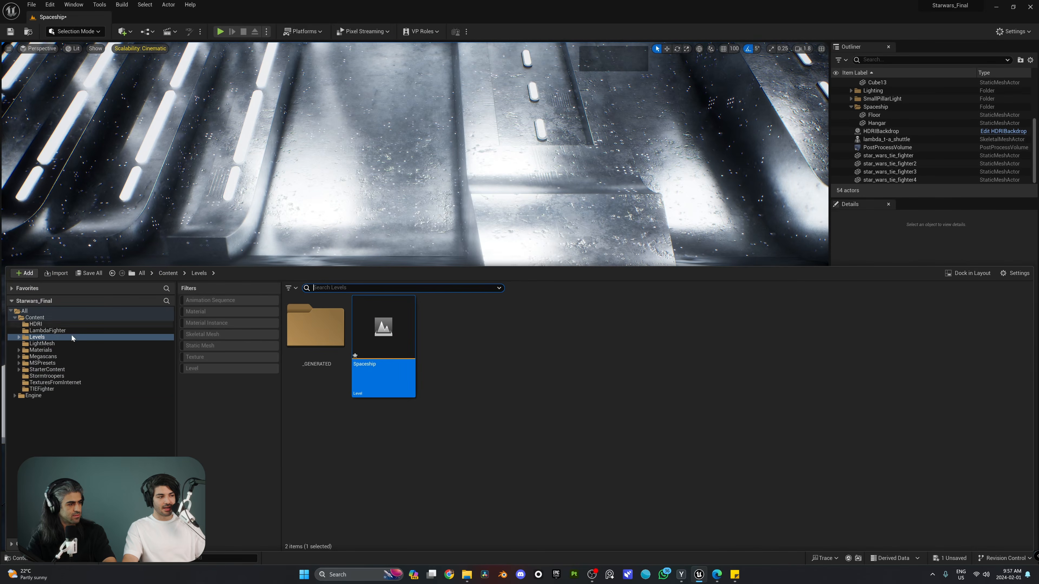
{"action": "left_click", "coordinate": [46, 376]}
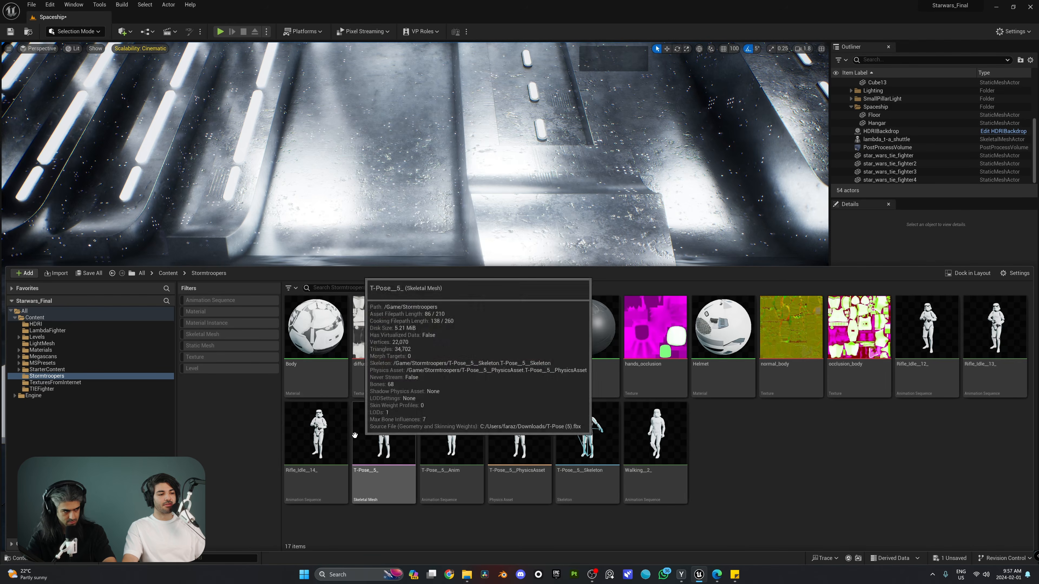
{"action": "left_click", "coordinate": [310, 442]}
{"action": "left_click", "coordinate": [658, 447]}
{"action": "left_click", "coordinate": [959, 330]}
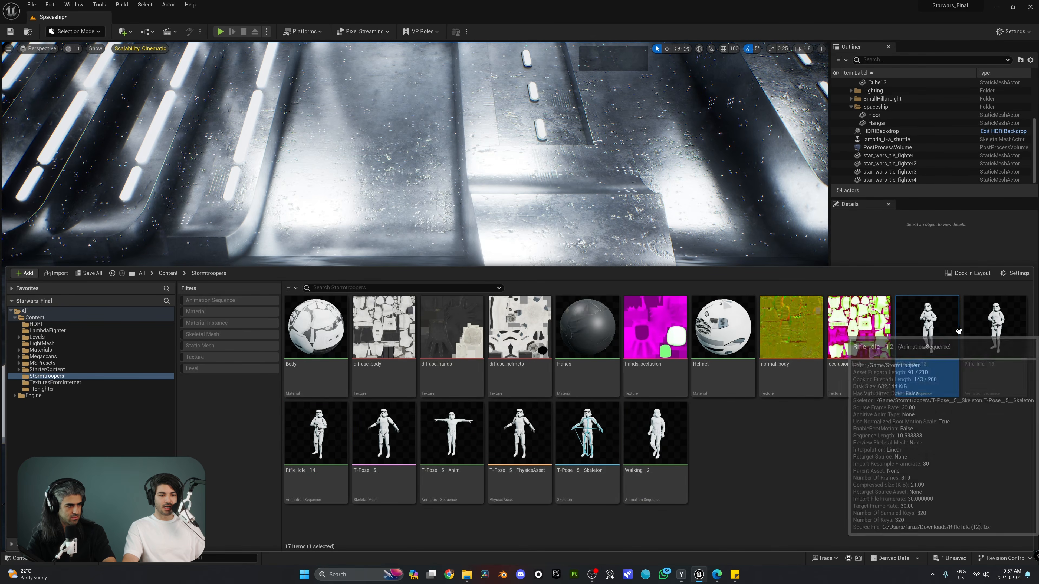
{"action": "left_click", "coordinate": [954, 340]}
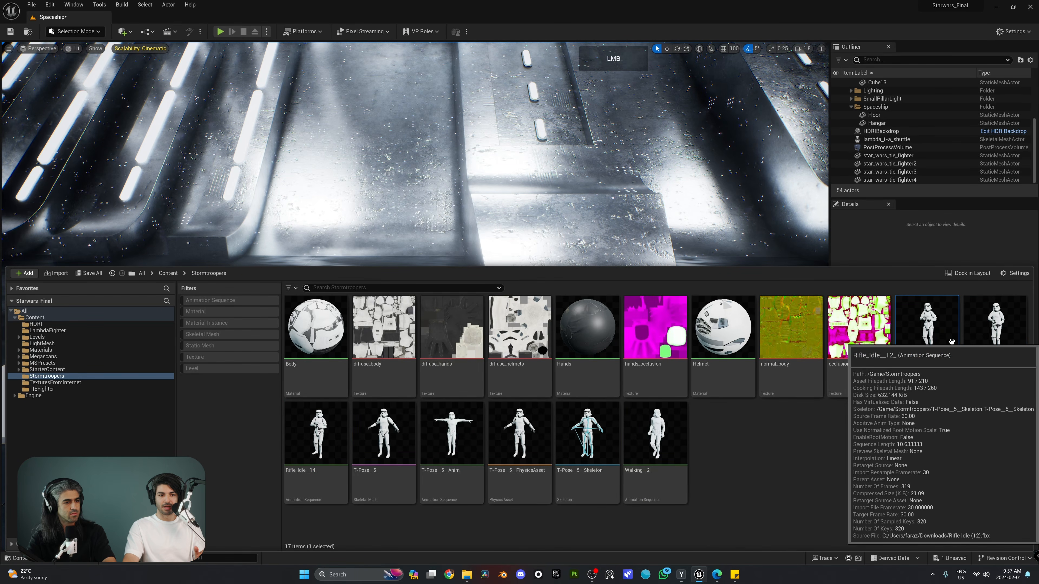
{"action": "double_click", "coordinate": [952, 342]}
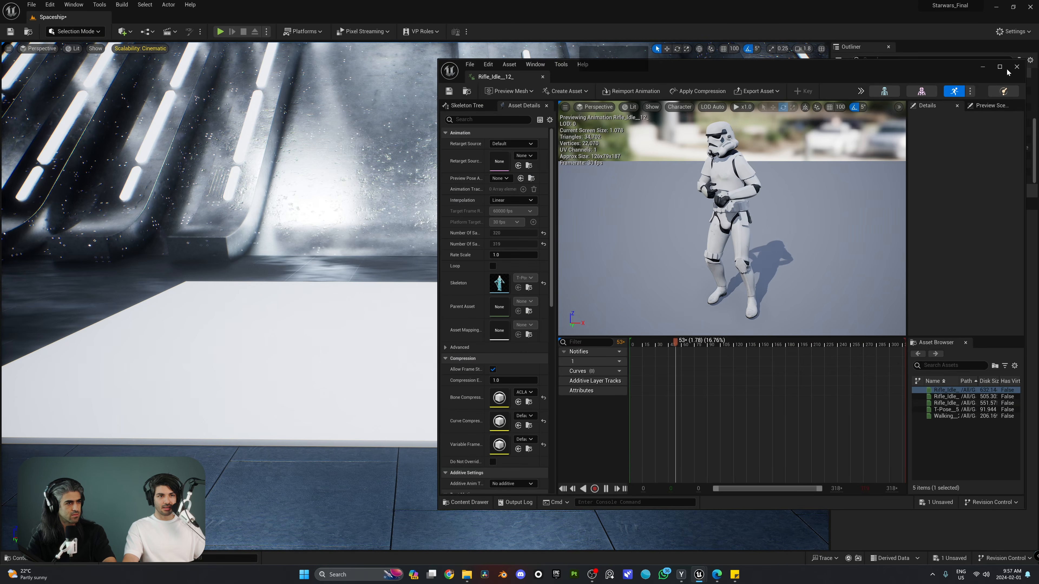
Maximize the animation editor and preview T-Pose and Rifle_Idle_14_, then reopen Rifle_Idle_12_
{"action": "left_click", "coordinate": [1000, 67]}
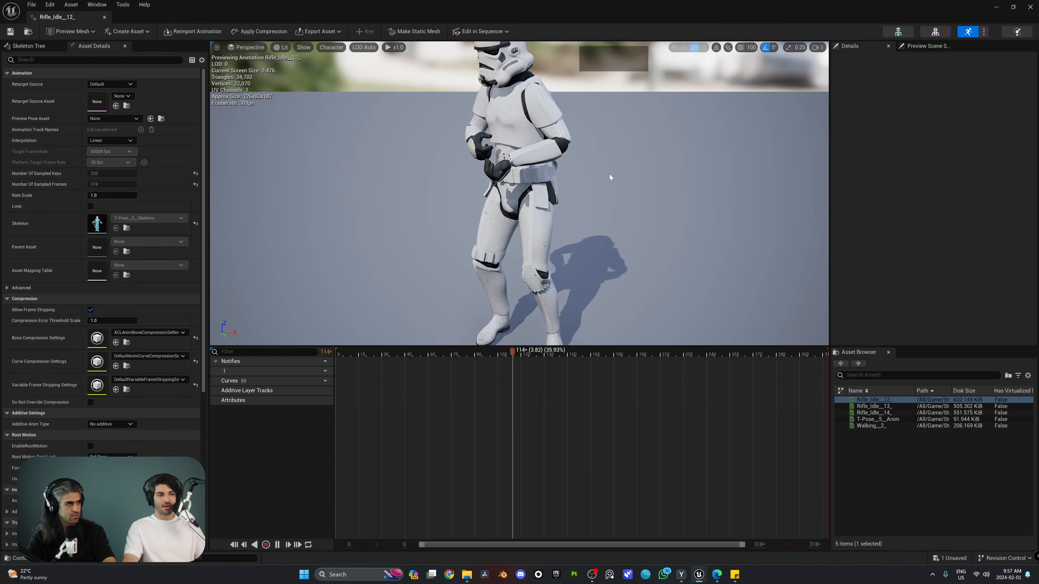
{"action": "right_click_drag", "start_coordinate": [609, 175], "coordinate": [610, 155]}
{"action": "scroll", "coordinate": [610, 175], "scroll_direction": "down", "scroll_amount": 3}
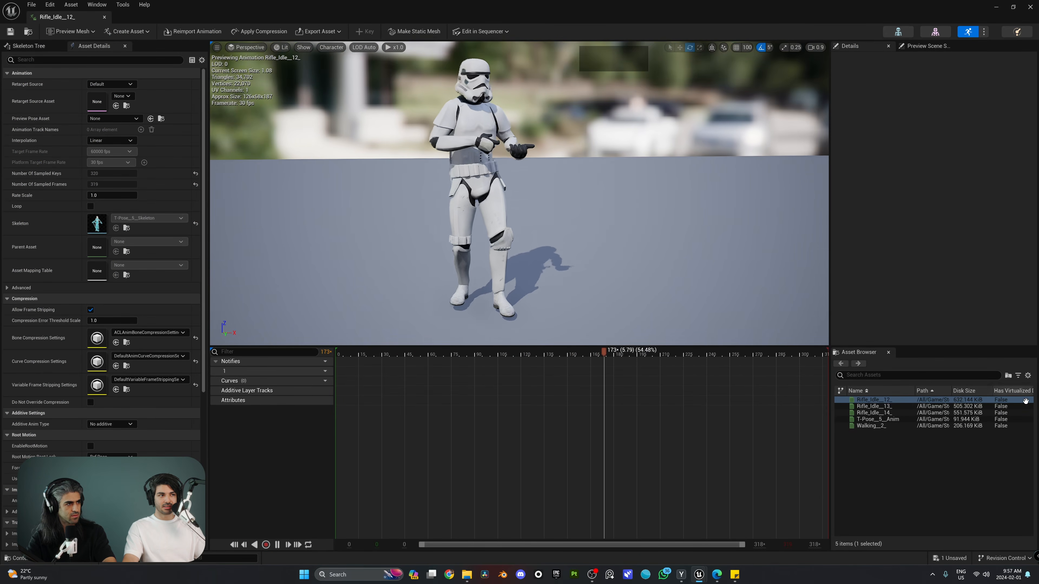
{"action": "double_click", "coordinate": [912, 418]}
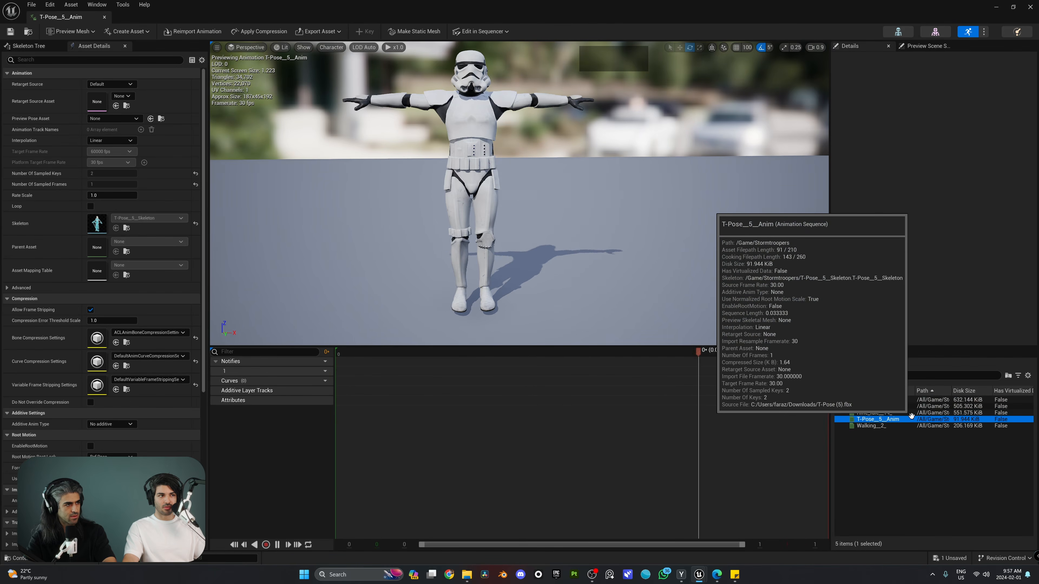
{"action": "double_click", "coordinate": [900, 413]}
{"action": "left_click", "coordinate": [895, 398]}
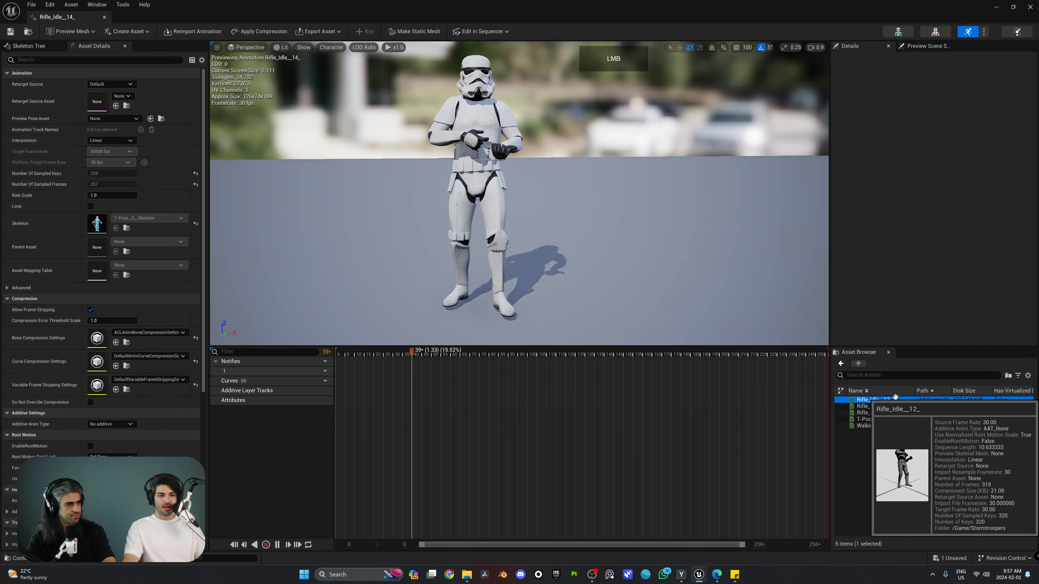
{"action": "double_click", "coordinate": [896, 398]}
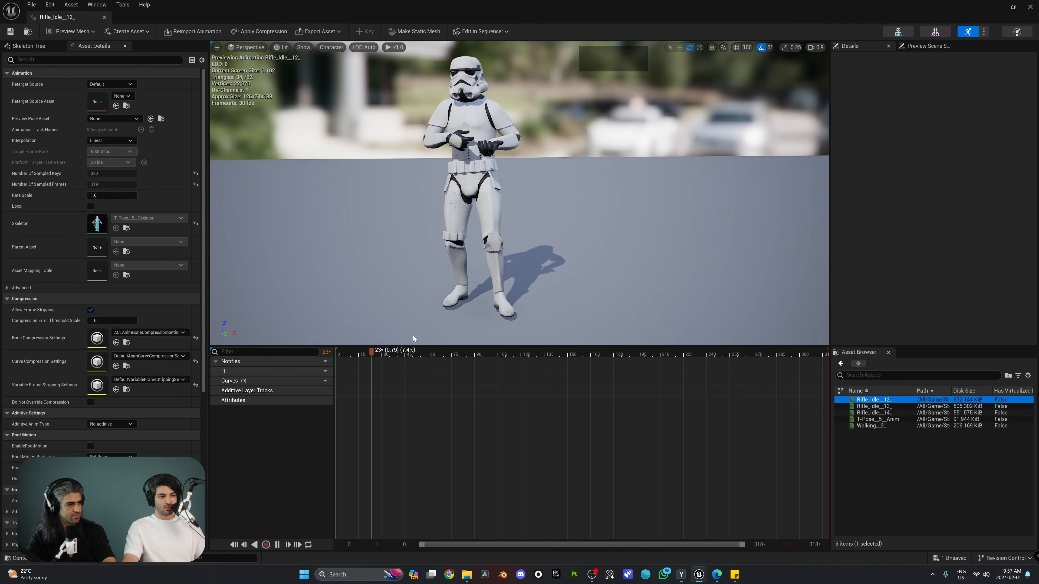
Scrub Rifle_Idle_12_ to frame 148 and re-frame the preview camera on the trooper
{"action": "left_click_drag", "start_coordinate": [407, 354], "coordinate": [430, 355]}
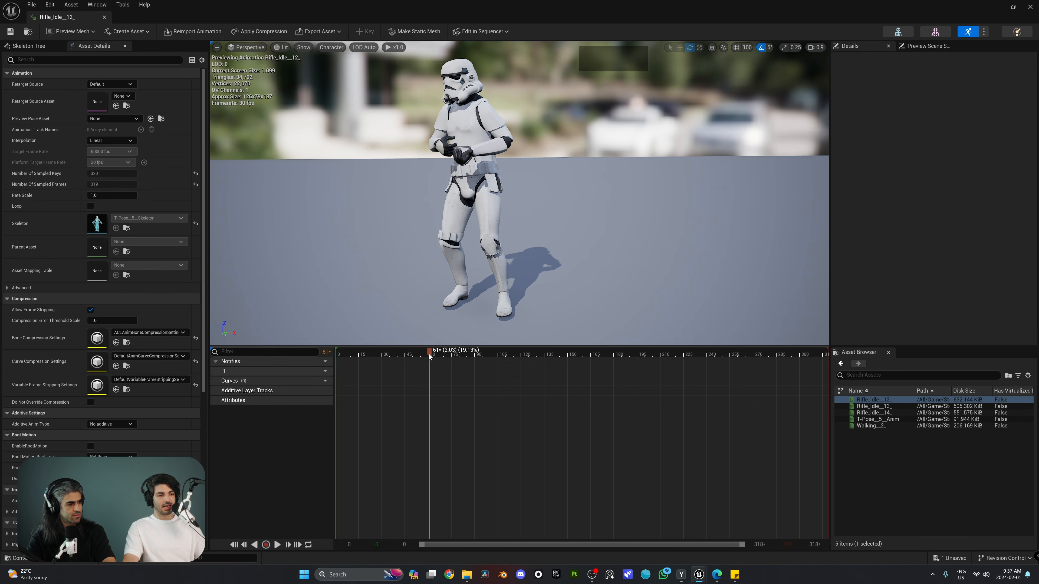
{"action": "left_click_drag", "start_coordinate": [429, 354], "coordinate": [567, 356]}
{"action": "key", "text": "a"}
{"action": "right_click_drag", "start_coordinate": [498, 229], "coordinate": [540, 215]}
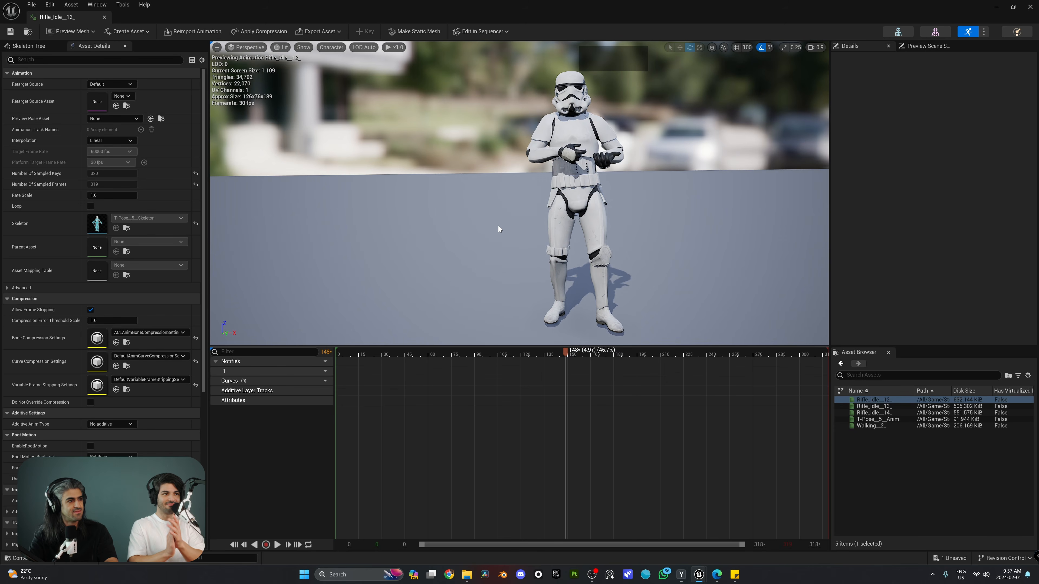
{"action": "left_click", "coordinate": [802, 71]}
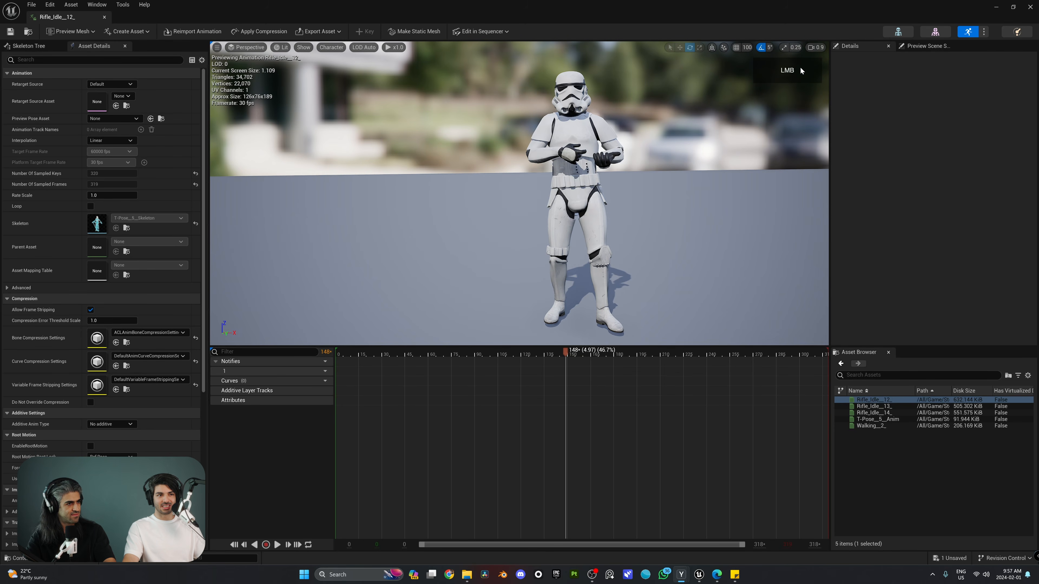
{"action": "right_click_drag", "start_coordinate": [734, 164], "coordinate": [651, 163]}
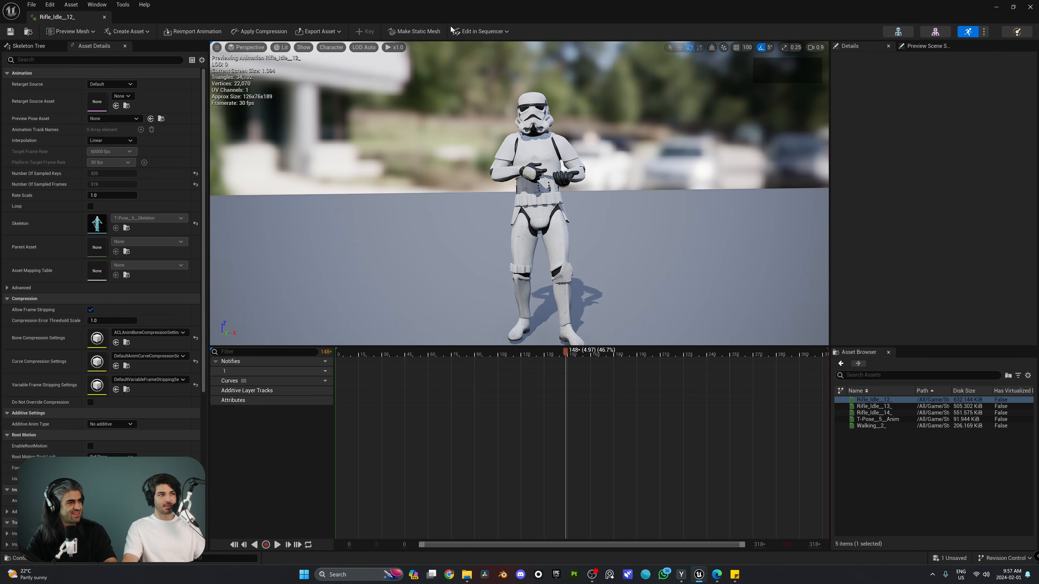
Start Make Static Mesh and create a new ST_Stormtrooper folder under Content
{"action": "left_click", "coordinate": [439, 32]}
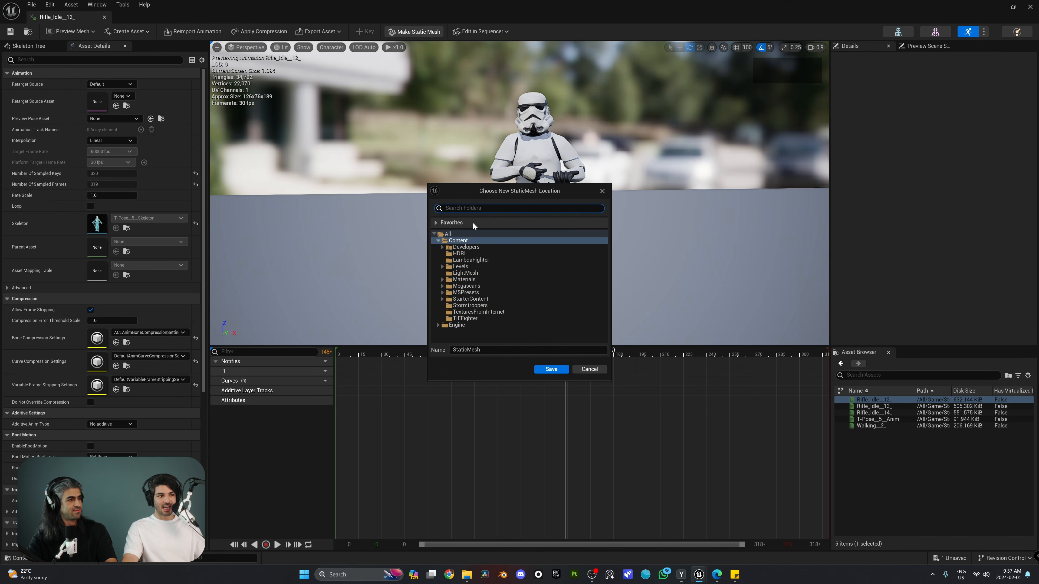
{"action": "right_click", "coordinate": [455, 245]}
{"action": "left_click", "coordinate": [488, 250]}
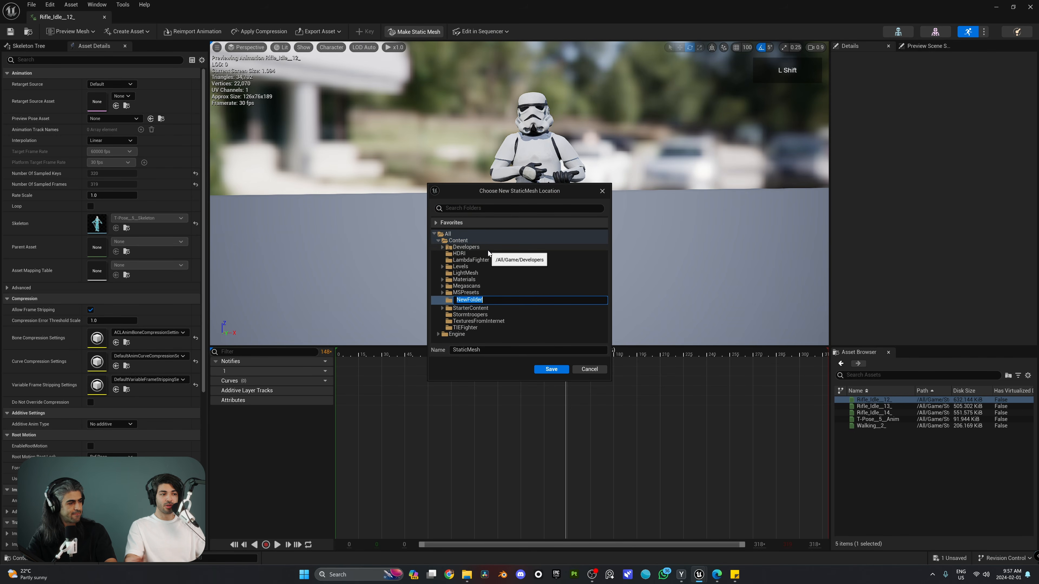
{"action": "type", "text": "ST_Storm"}
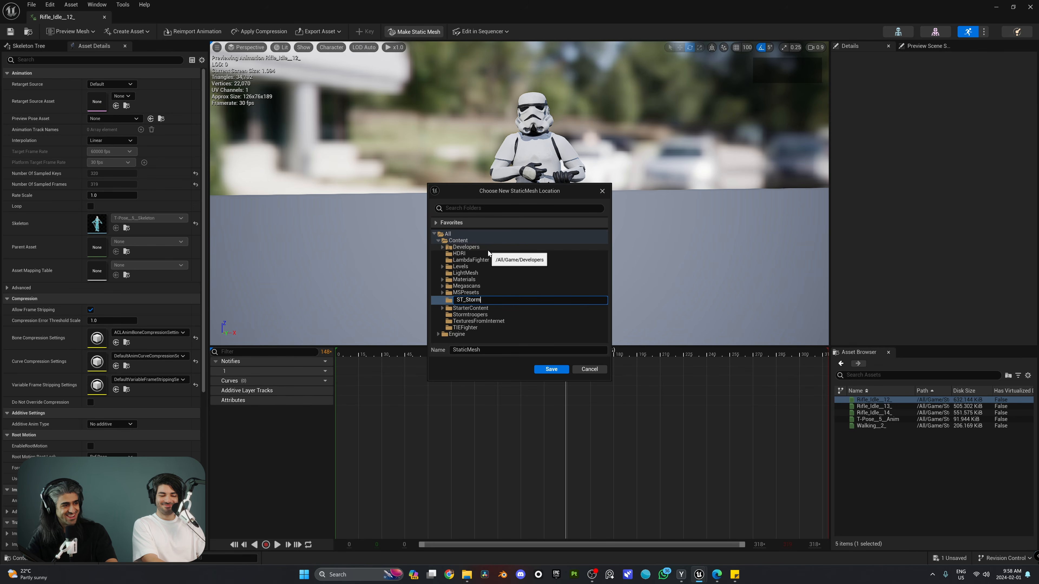
{"action": "type", "text": "trooper"}
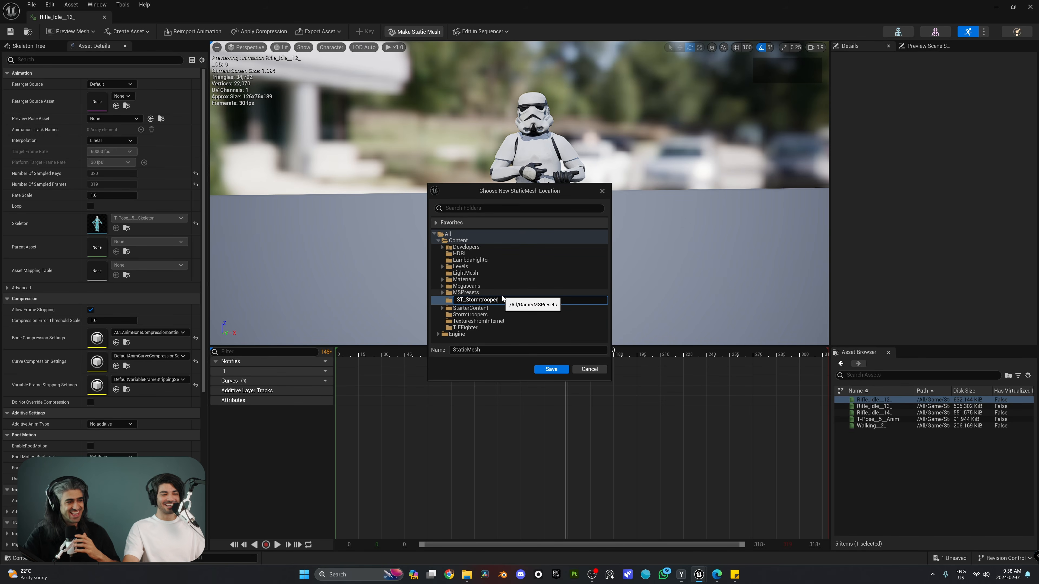
{"action": "key", "text": "Return"}
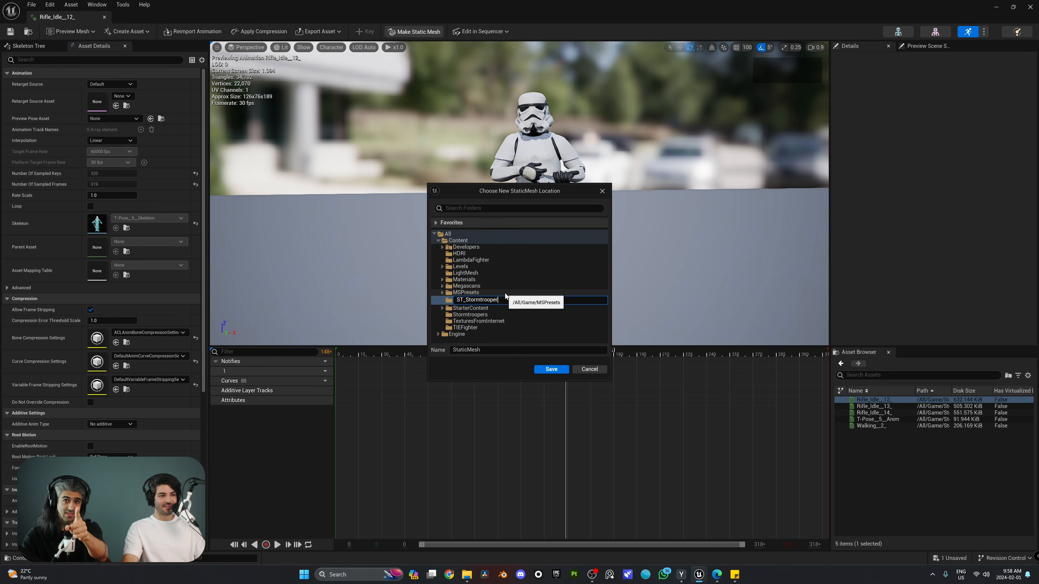
Choose ST_Stormtrooper as the destination and save the mesh as ST_1
{"action": "left_click", "coordinate": [506, 300]}
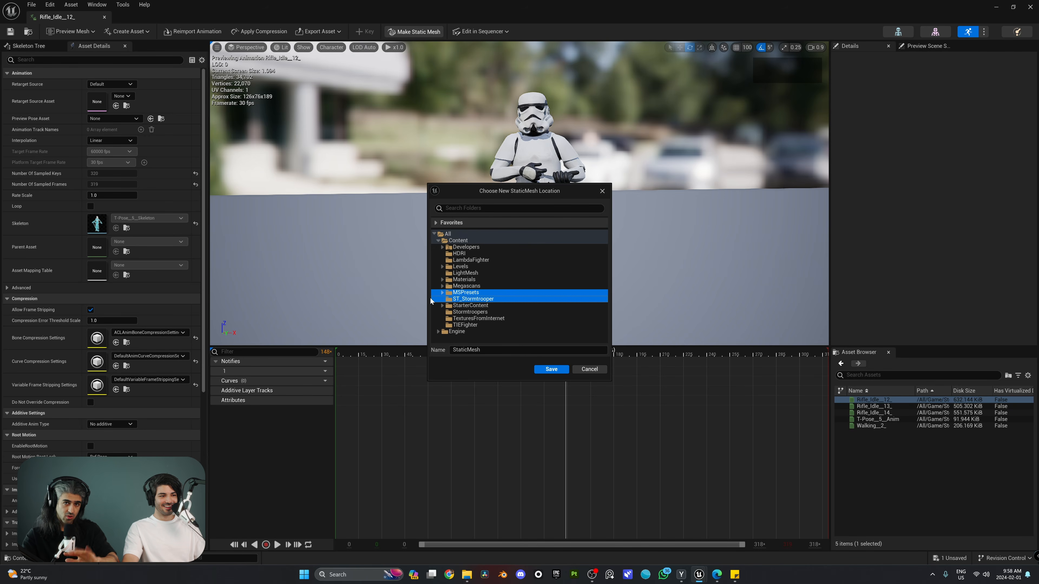
{"action": "left_click", "coordinate": [453, 287]}
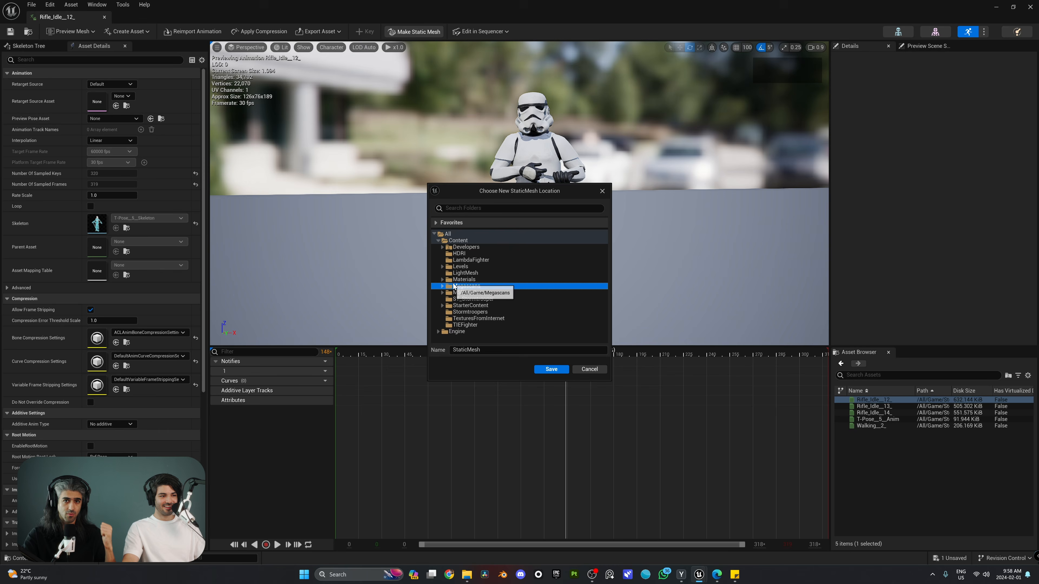
{"action": "left_click", "coordinate": [455, 300]}
{"action": "left_click", "coordinate": [487, 350]}
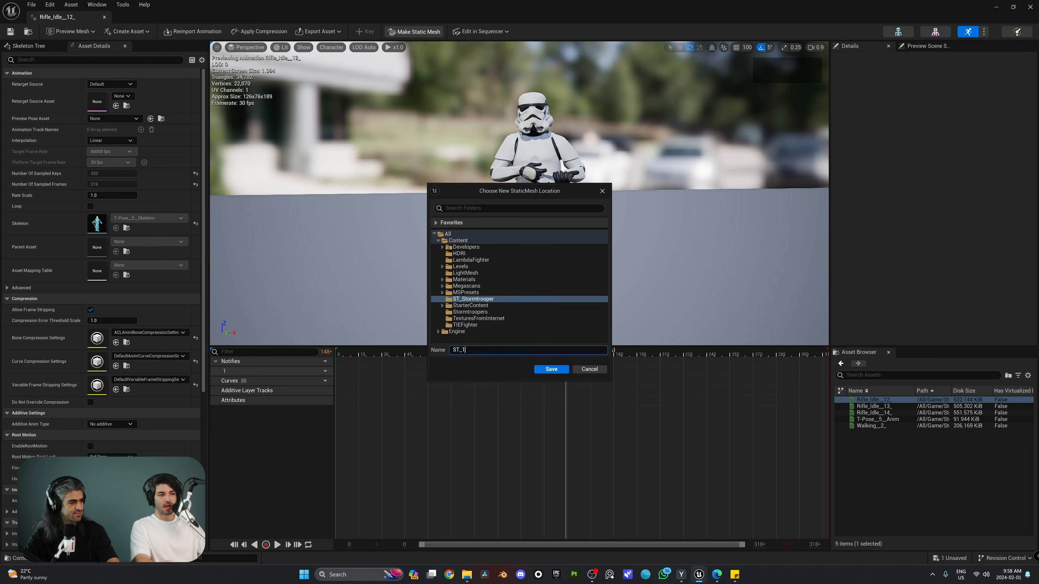
{"action": "left_click", "coordinate": [550, 369]}
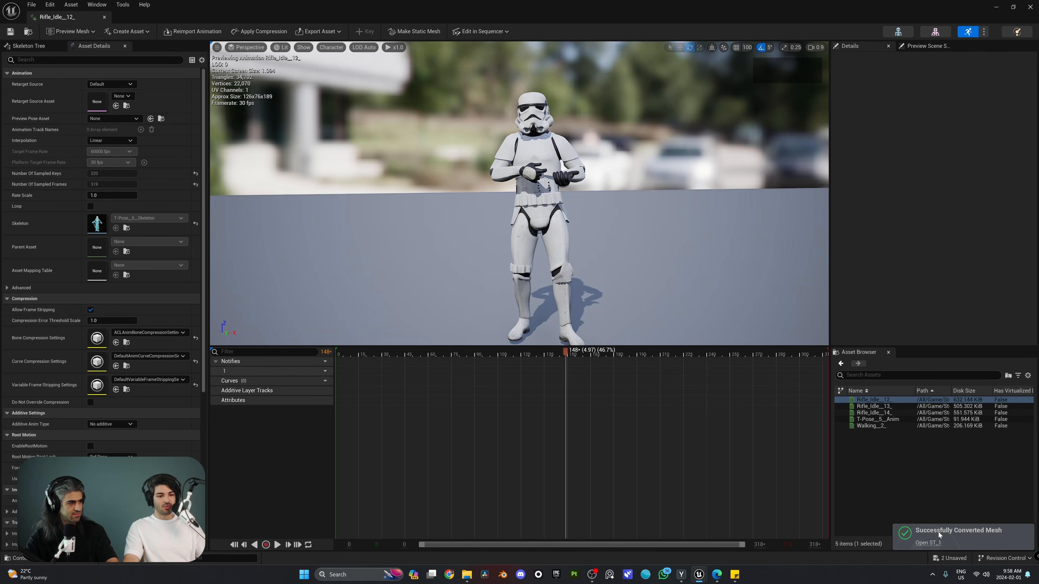
{"action": "left_click", "coordinate": [928, 543]}
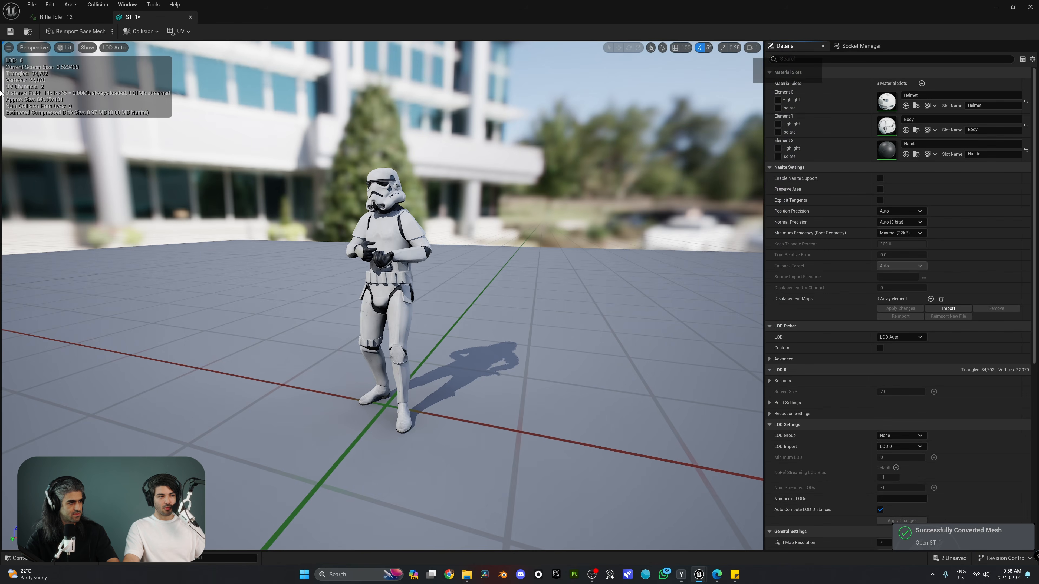
{"action": "right_click_drag", "start_coordinate": [383, 295], "coordinate": [405, 278]}
{"action": "key", "text": "d"}
{"action": "key", "text": "w"}
{"action": "scroll", "coordinate": [409, 279], "scroll_direction": "down", "scroll_amount": 1}
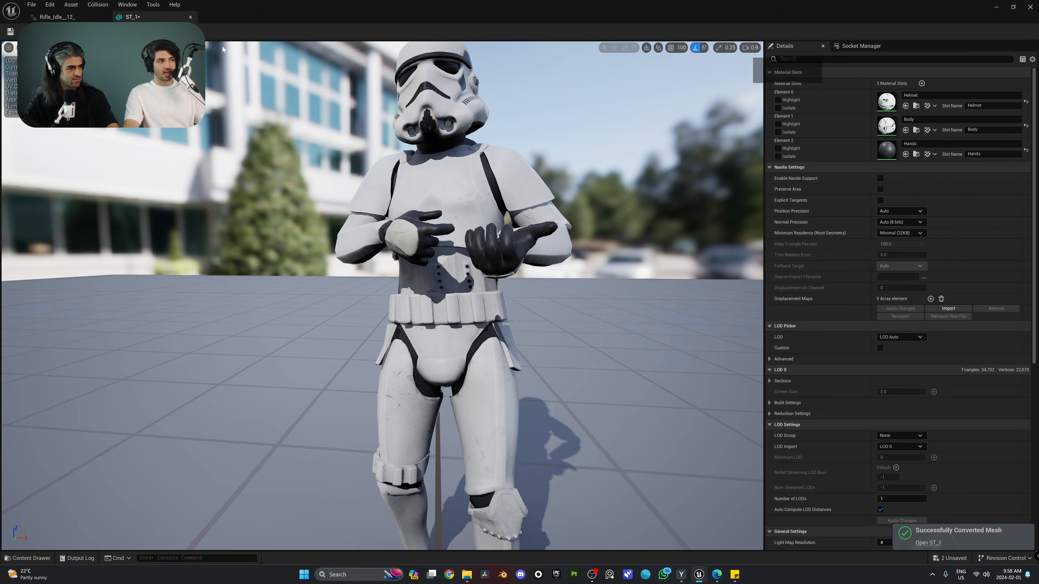
{"action": "left_click", "coordinate": [190, 17]}
{"action": "key", "text": "ctrl+space"}
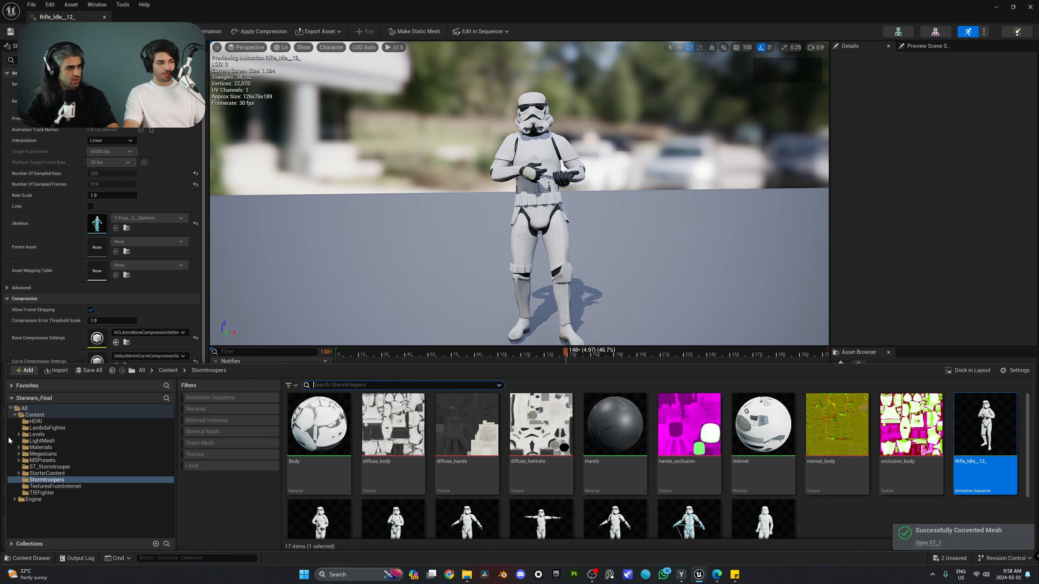
{"action": "left_click", "coordinate": [116, 467]}
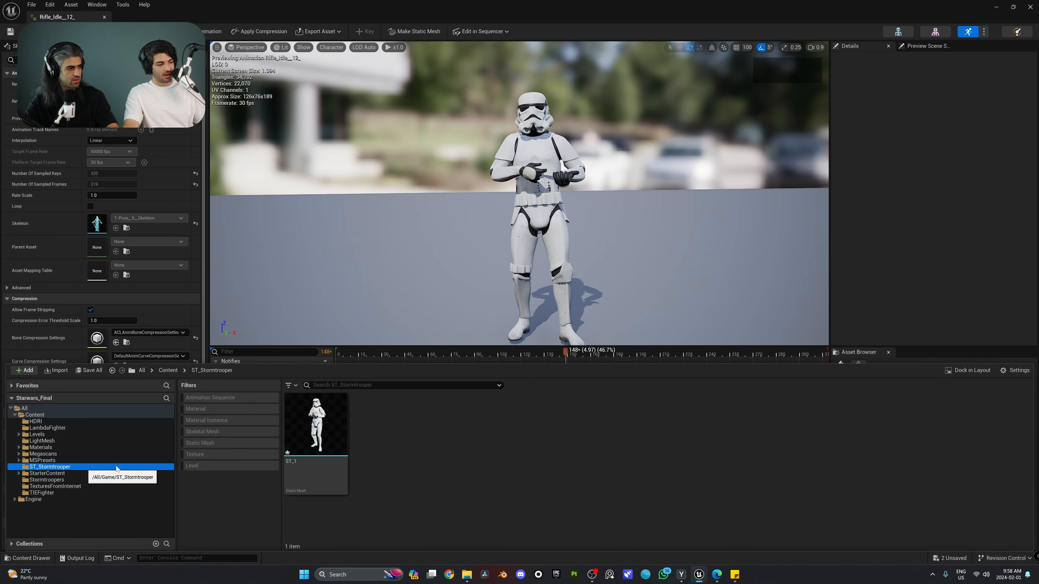
{"action": "mouse_move", "coordinate": [311, 402]}
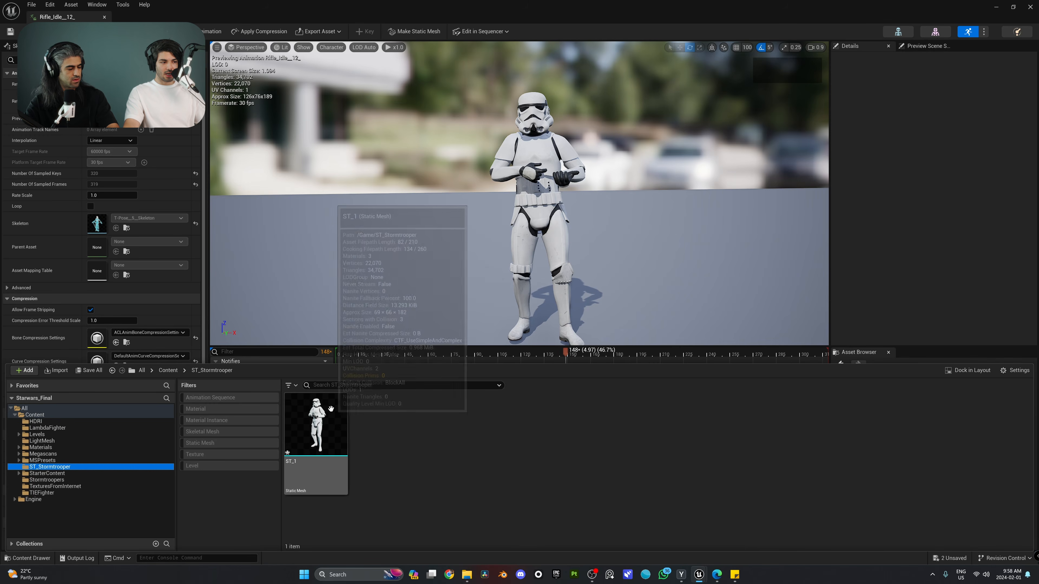
{"action": "double_click", "coordinate": [311, 402]}
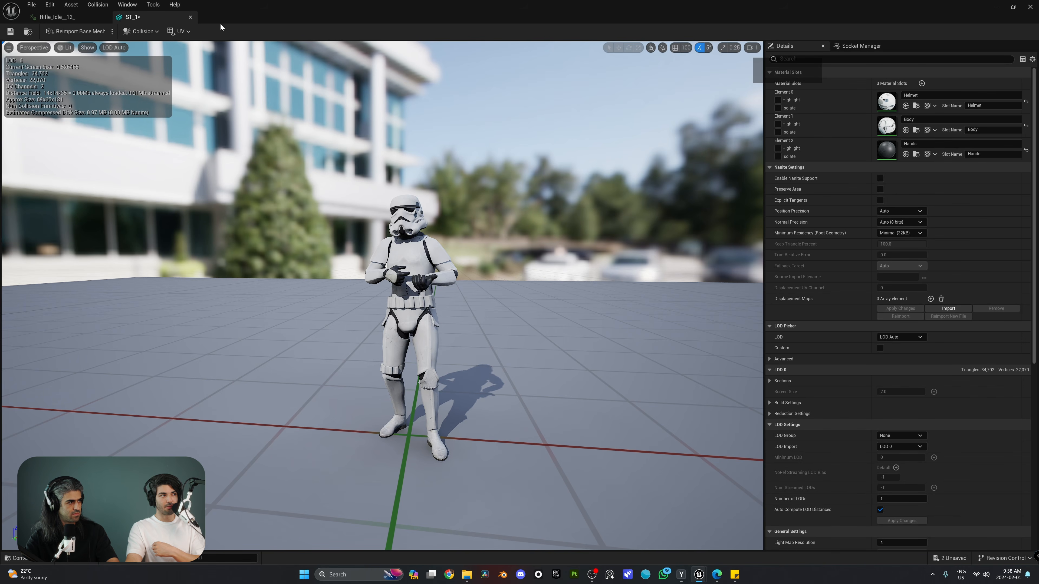
{"action": "left_click", "coordinate": [190, 17]}
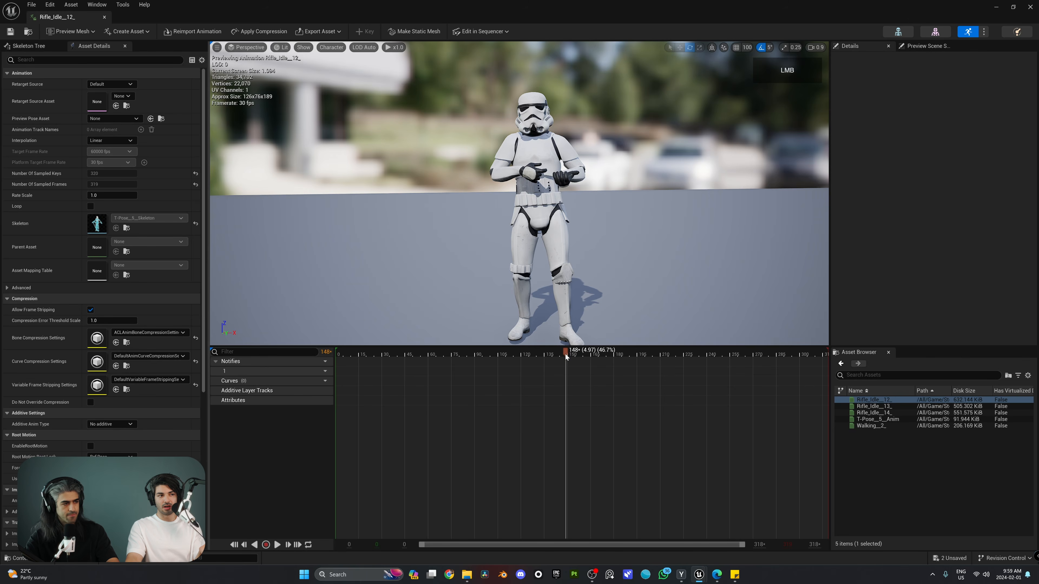
Scrub Rifle_Idle_12_ to a new pose and save it as static mesh ST_2 in ST_Stormtrooper
{"action": "left_click_drag", "start_coordinate": [566, 355], "coordinate": [590, 360]}
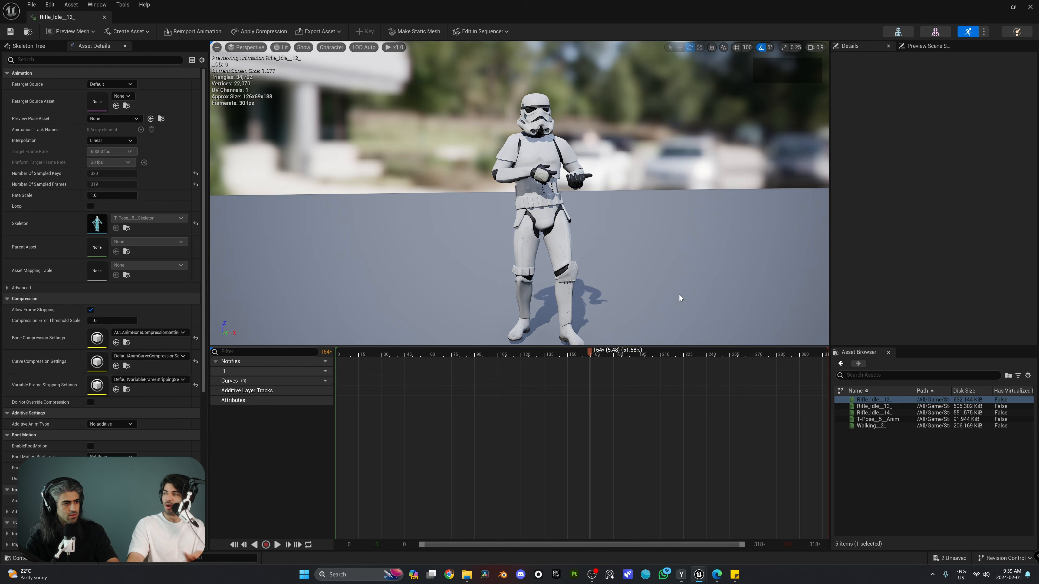
{"action": "left_click", "coordinate": [420, 33]}
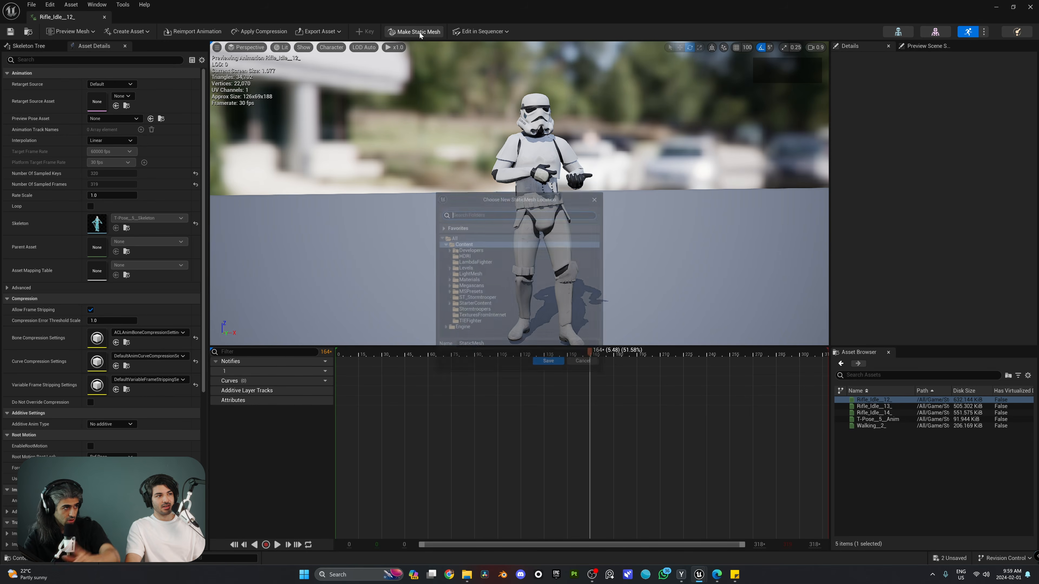
{"action": "left_click", "coordinate": [474, 300]}
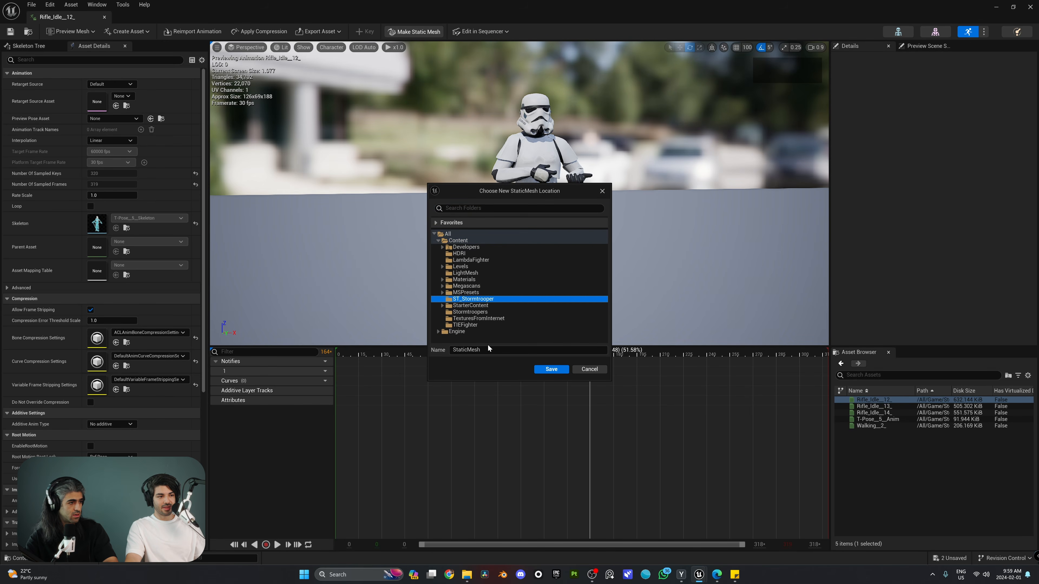
{"action": "left_click", "coordinate": [489, 350]}
{"action": "type", "text": "ST_2"}
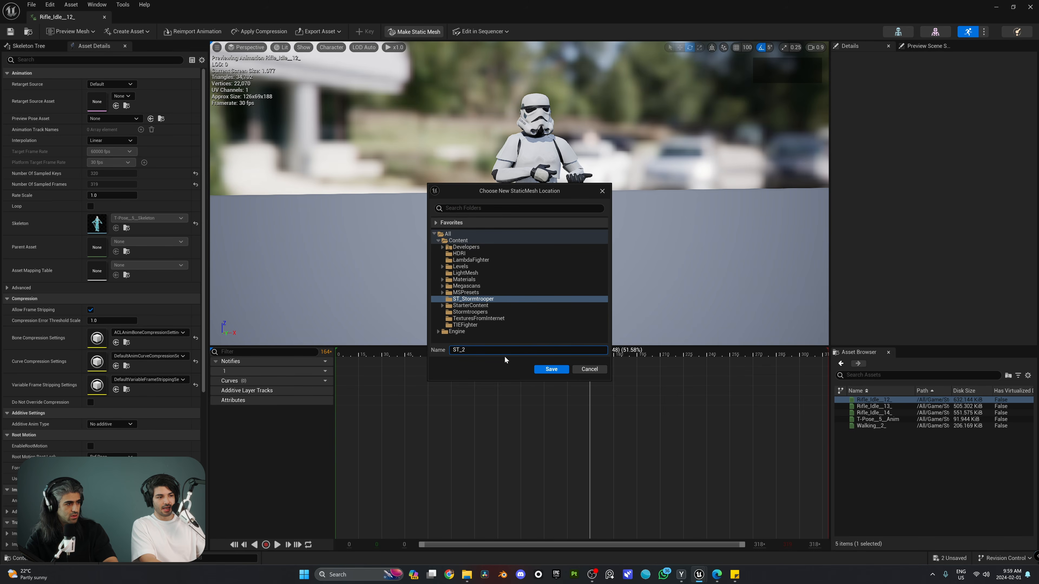
{"action": "key", "text": "Return"}
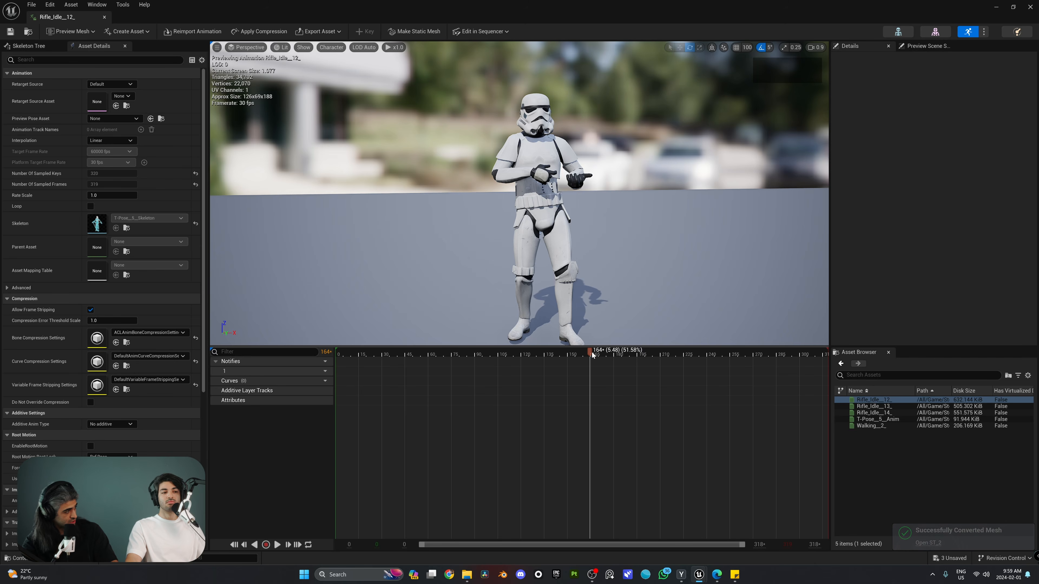
Open Rifle_Idle_13_, pick a pose near its start and save it as ST_3
{"action": "left_click_drag", "start_coordinate": [595, 355], "coordinate": [456, 355]}
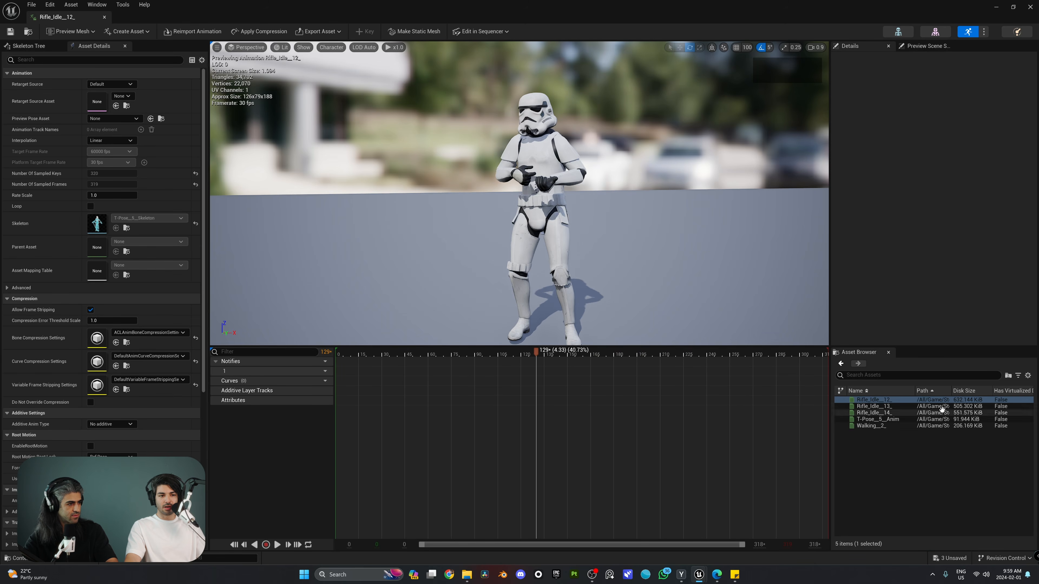
{"action": "double_click", "coordinate": [897, 407]}
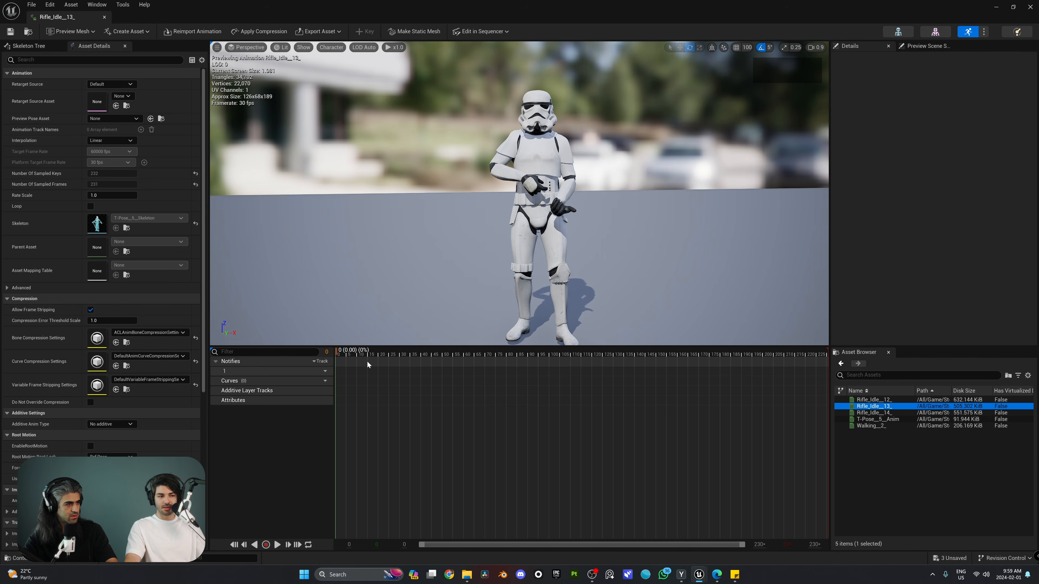
{"action": "left_click_drag", "start_coordinate": [367, 355], "coordinate": [402, 356]}
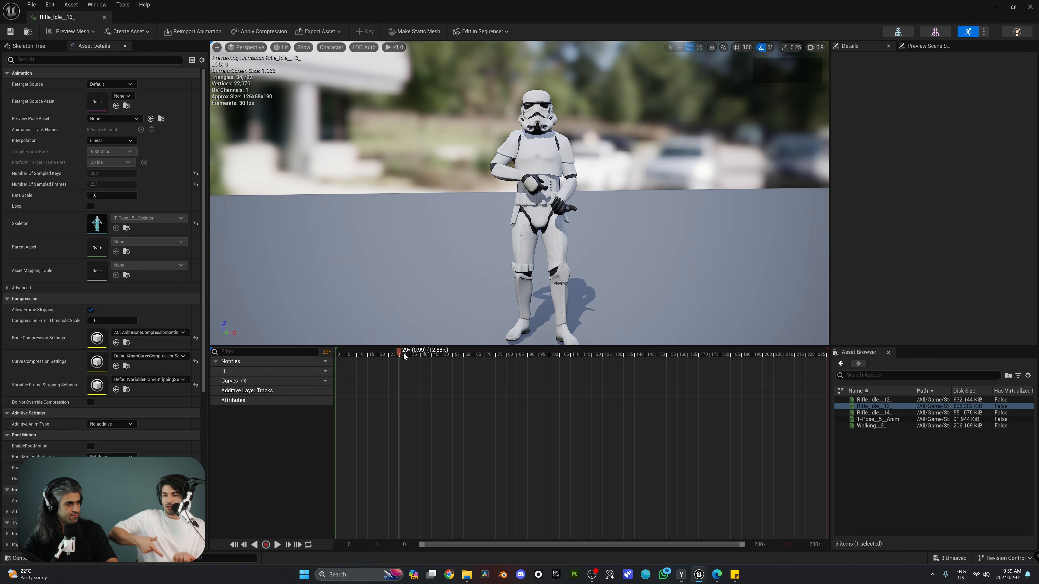
{"action": "left_click_drag", "start_coordinate": [403, 353], "coordinate": [515, 359]}
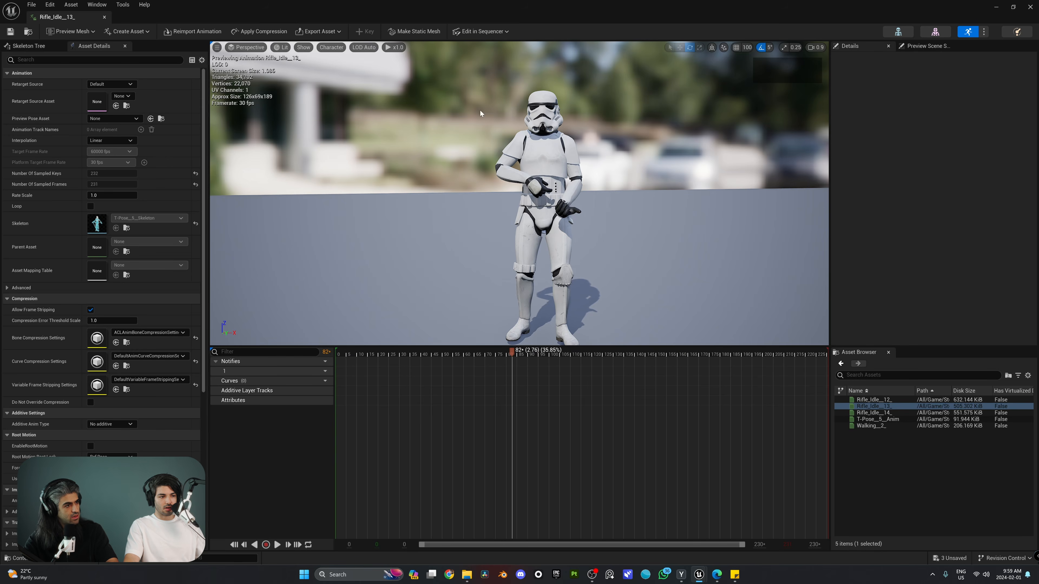
{"action": "left_click", "coordinate": [412, 32]}
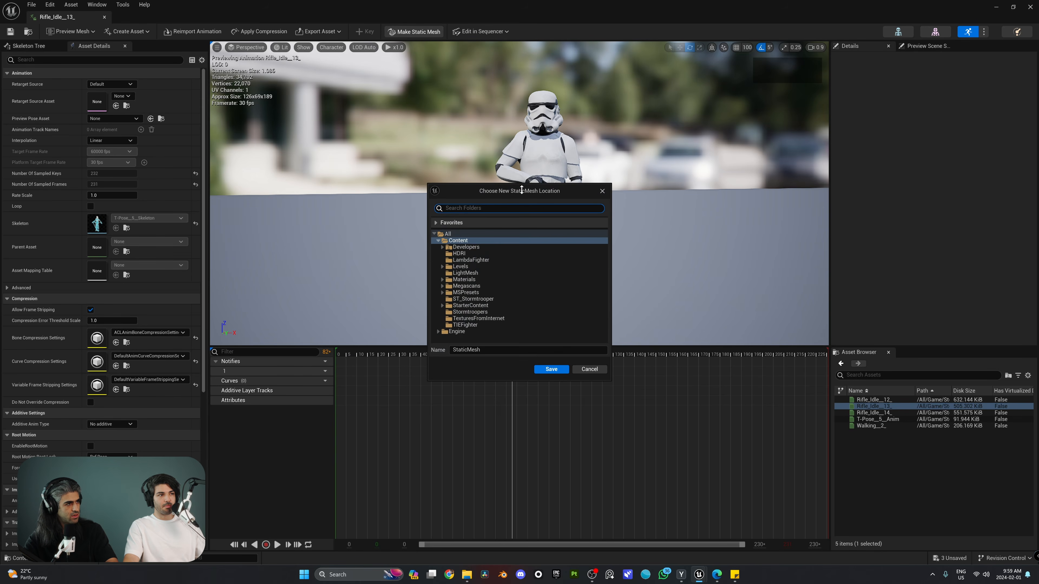
{"action": "left_click", "coordinate": [466, 299]}
{"action": "left_click", "coordinate": [472, 353]}
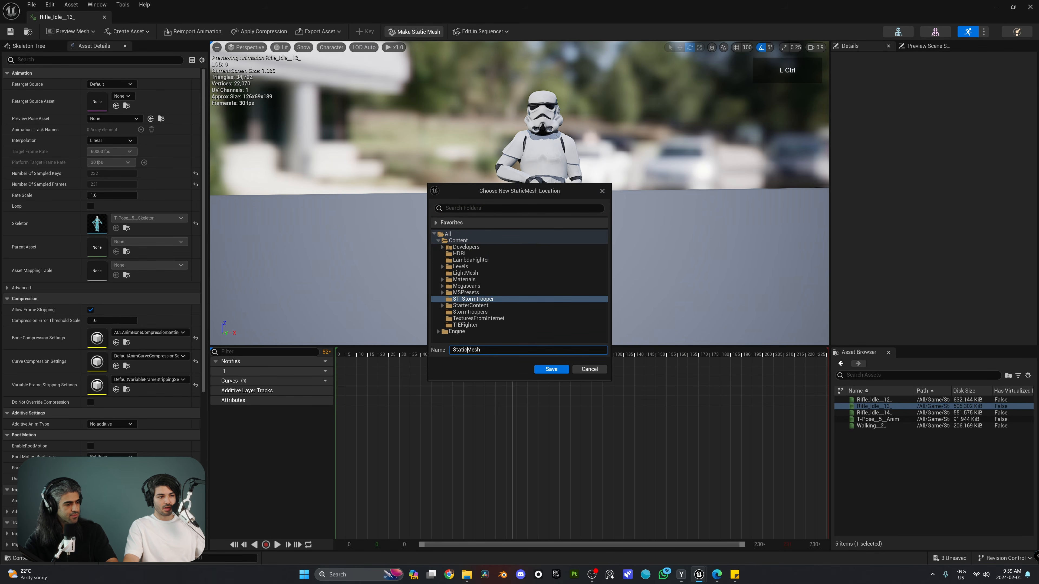
{"action": "type", "text": "ST_3"}
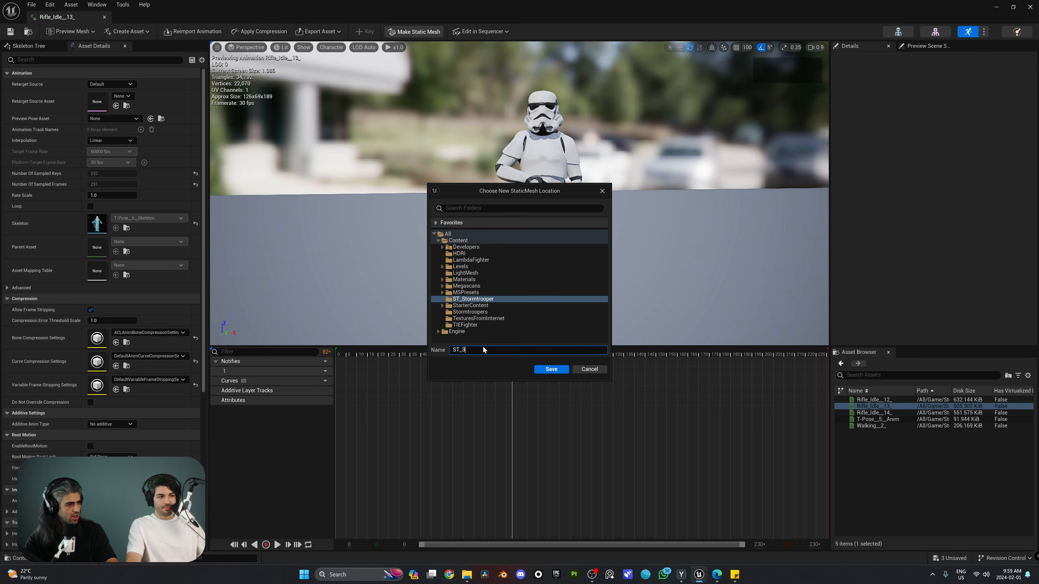
{"action": "left_click", "coordinate": [551, 369]}
Turn Rifle_Idle_14_ at frame 209 into static mesh ST_4, then save all unsaved assets
{"action": "left_click", "coordinate": [883, 414]}
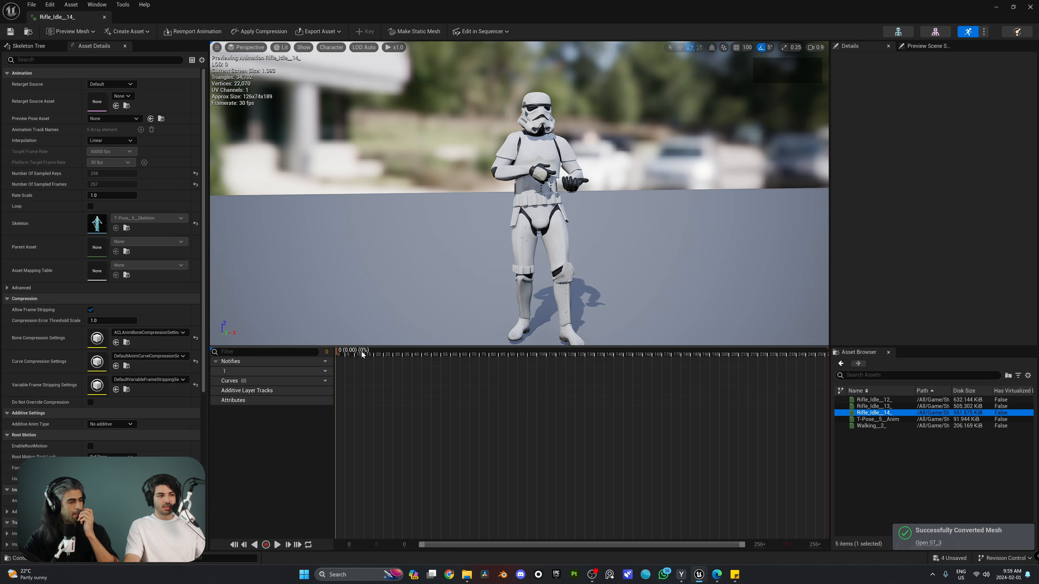
{"action": "left_click_drag", "start_coordinate": [361, 351], "coordinate": [737, 372]}
{"action": "left_click", "coordinate": [414, 31]}
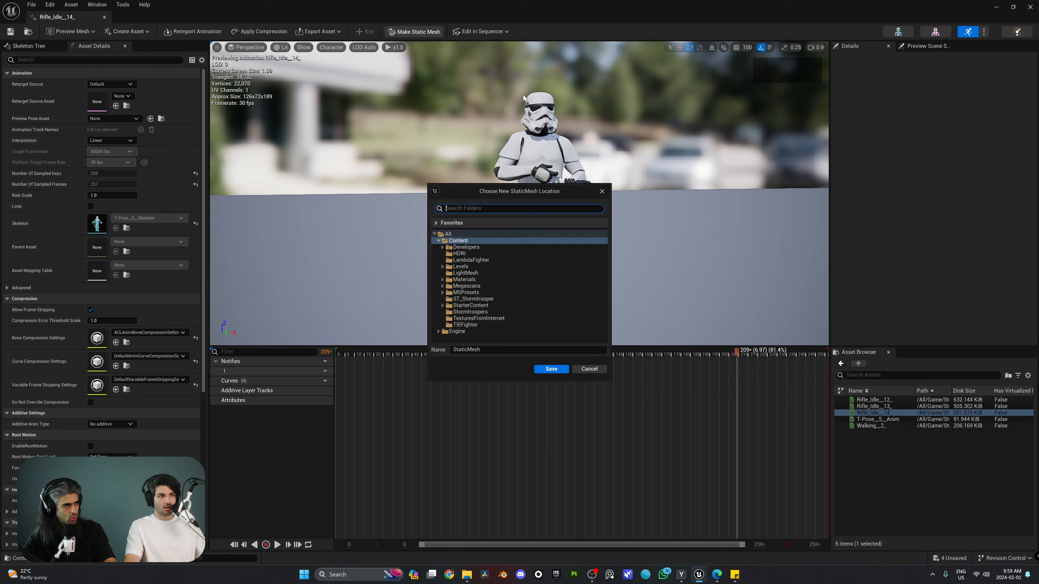
{"action": "left_click", "coordinate": [467, 299]}
{"action": "type", "text": "ST_4"}
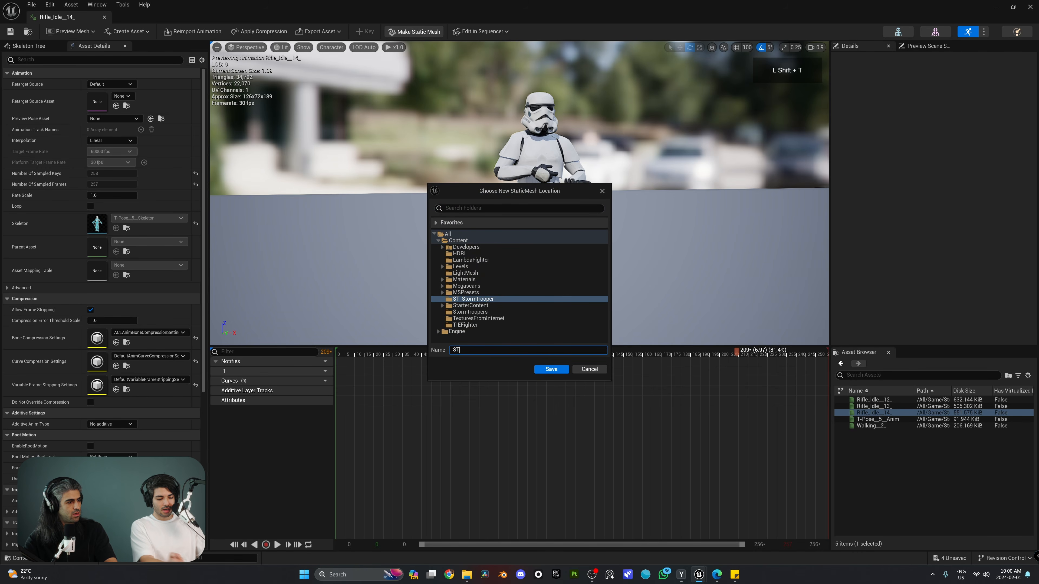
{"action": "left_click", "coordinate": [552, 368]}
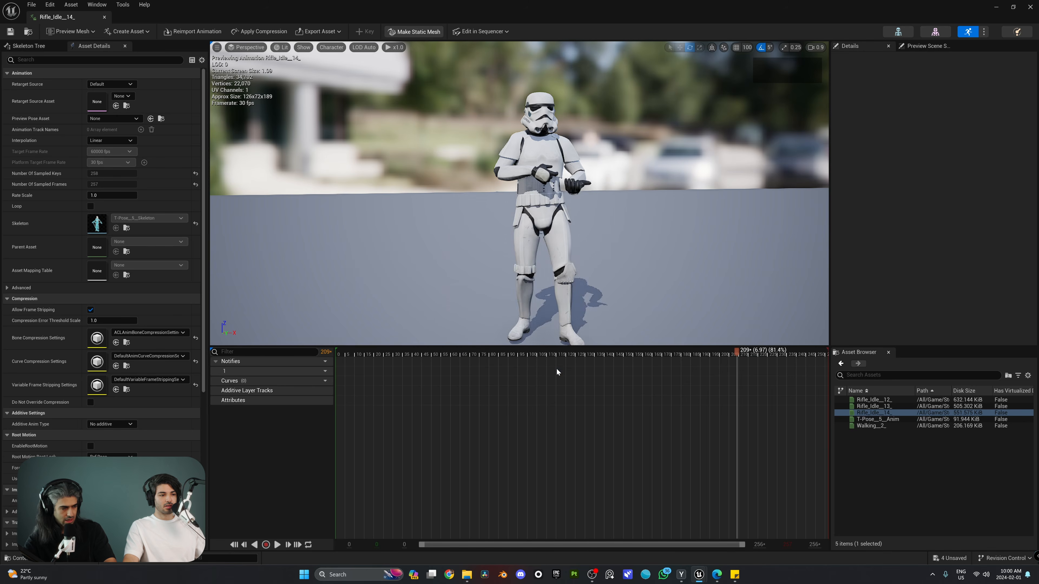
{"action": "left_click", "coordinate": [949, 559]}
{"action": "left_click", "coordinate": [574, 378]}
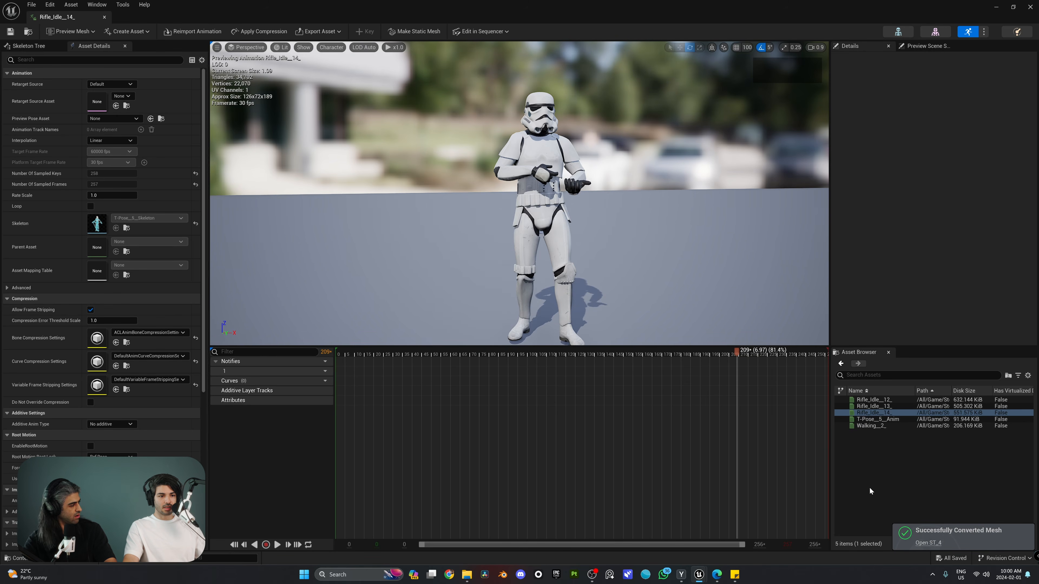
Drop the four stormtrooper meshes ST_1 to ST_4 from the Content Drawer onto the hangar floor
{"action": "left_click", "coordinate": [1030, 7]}
{"action": "right_click_drag", "start_coordinate": [415, 246], "coordinate": [415, 246]}
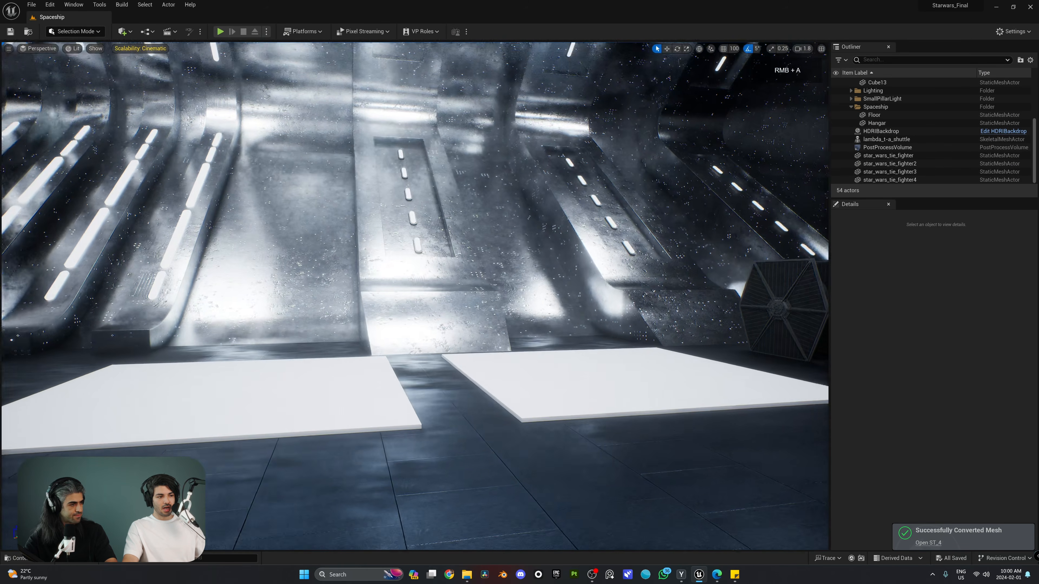
{"action": "right_click_drag", "start_coordinate": [450, 348], "coordinate": [436, 362]}
{"action": "key", "text": "ctrl+space"}
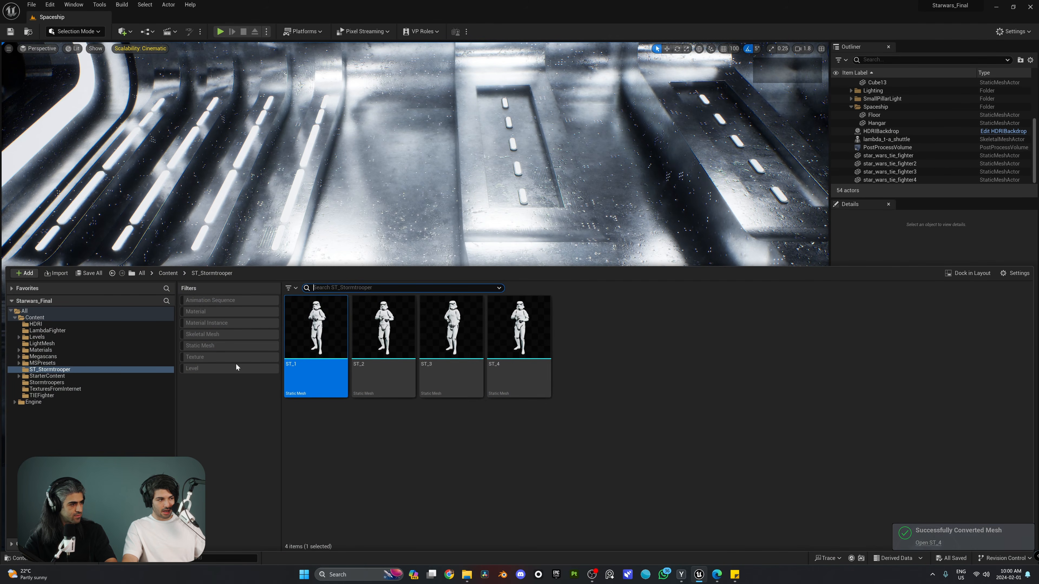
{"action": "left_click", "coordinate": [522, 340], "text": "shift"}
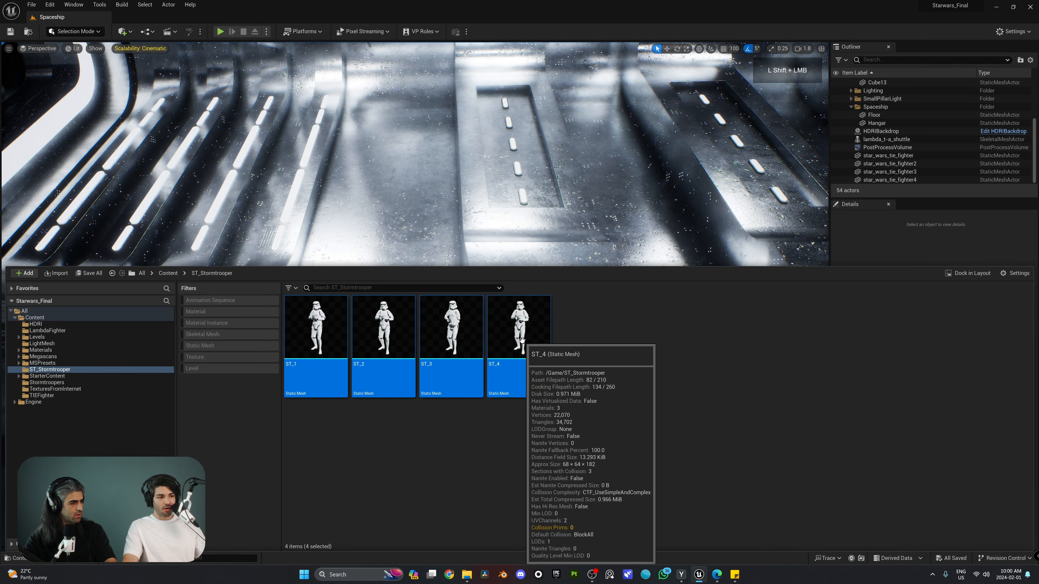
{"action": "left_click_drag", "start_coordinate": [550, 265], "coordinate": [549, 437]}
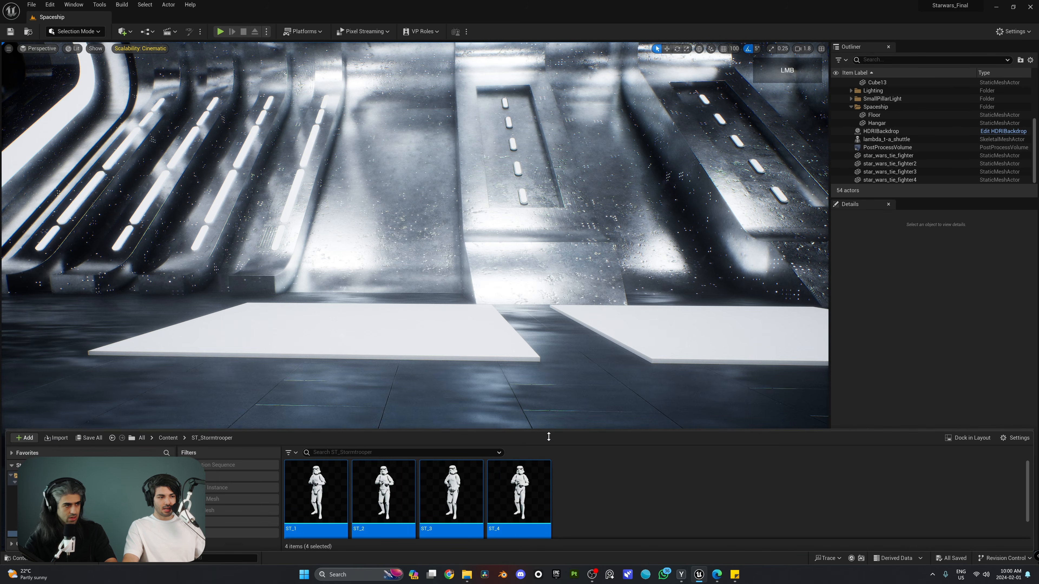
{"action": "left_click_drag", "start_coordinate": [518, 491], "coordinate": [497, 471]}
{"action": "mouse_move", "coordinate": [497, 471]}
{"action": "right_mouse_down"}
{"action": "mouse_move", "coordinate": [497, 528]}
{"action": "mouse_move", "coordinate": [505, 483]}
{"action": "right_mouse_up"}
Spread the troopers apart, moving ST_1 left to X -5836 and ST_2 to the right
{"action": "key", "text": "w"}
{"action": "scroll", "coordinate": [505, 483], "scroll_direction": "down", "scroll_amount": 2}
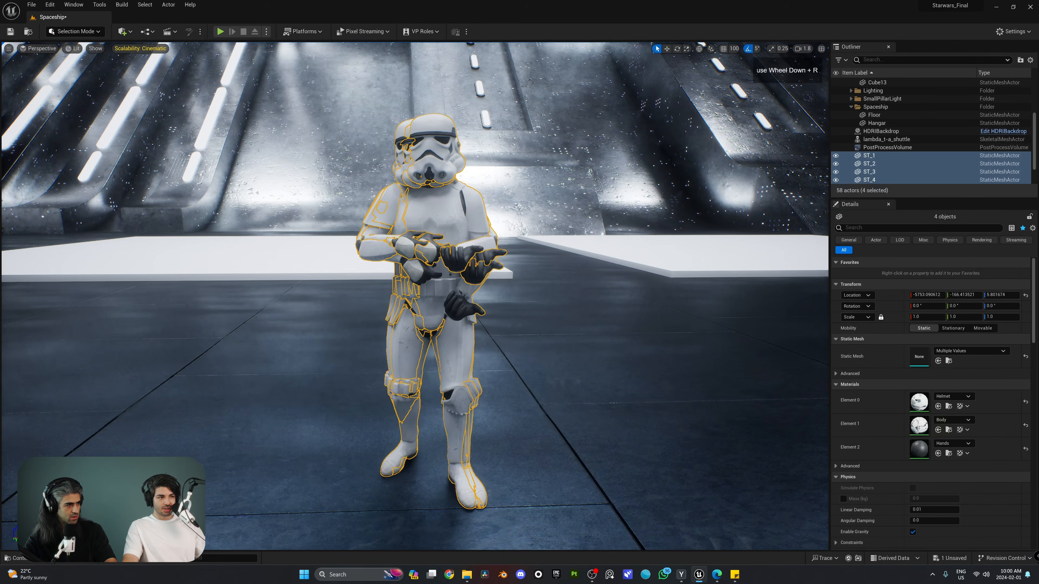
{"action": "scroll", "coordinate": [552, 367], "scroll_direction": "down", "scroll_amount": 1}
{"action": "left_click", "coordinate": [872, 155]}
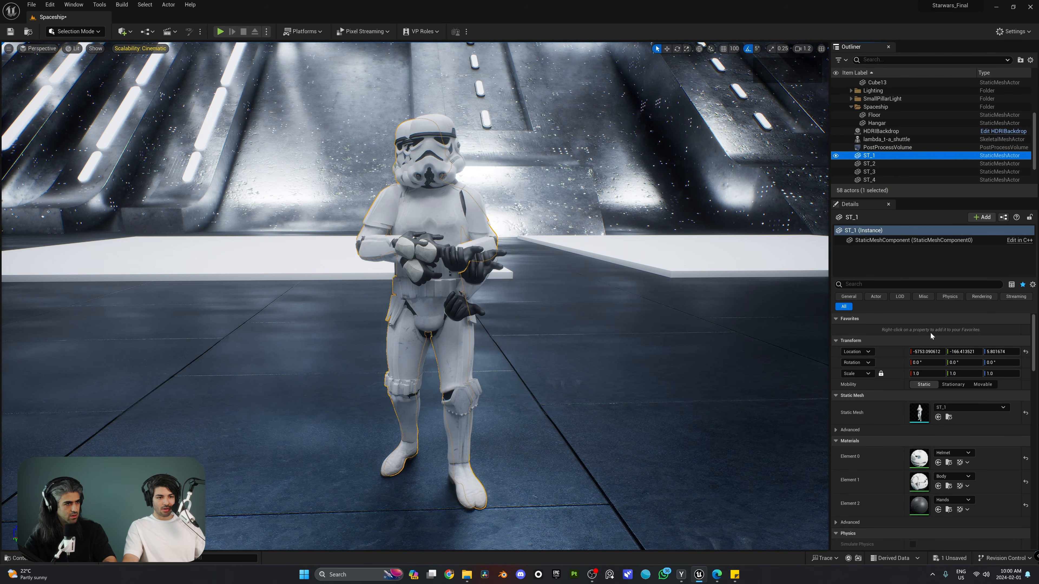
{"action": "mouse_move", "coordinate": [928, 352]}
{"action": "left_mouse_down"}
{"action": "mouse_move", "coordinate": [894, 353]}
{"action": "mouse_move", "coordinate": [911, 352]}
{"action": "left_mouse_up"}
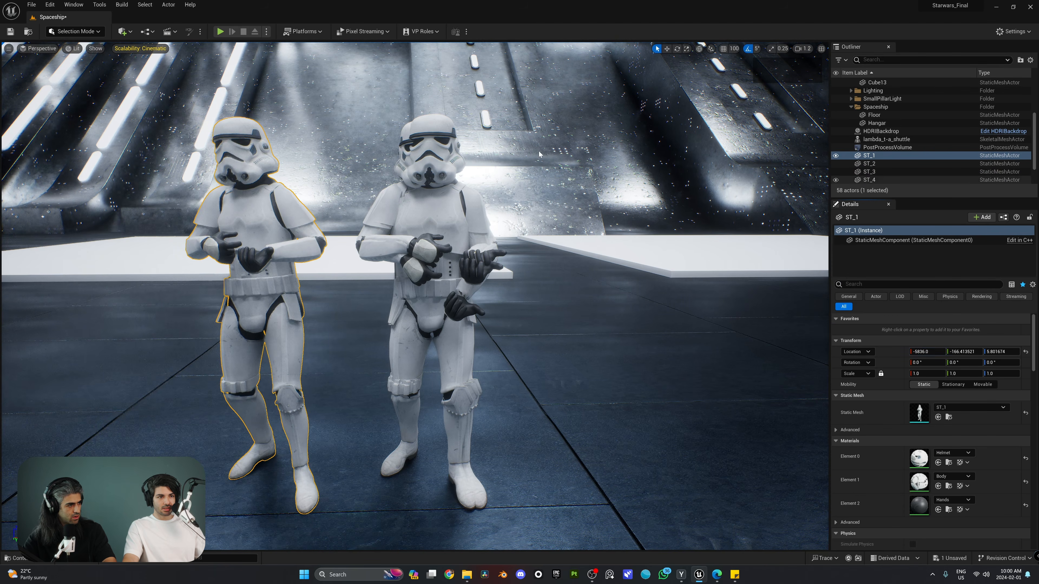
{"action": "key", "text": "s"}
{"action": "right_click_drag", "start_coordinate": [655, 262], "coordinate": [657, 265]}
{"action": "left_click", "coordinate": [870, 163]}
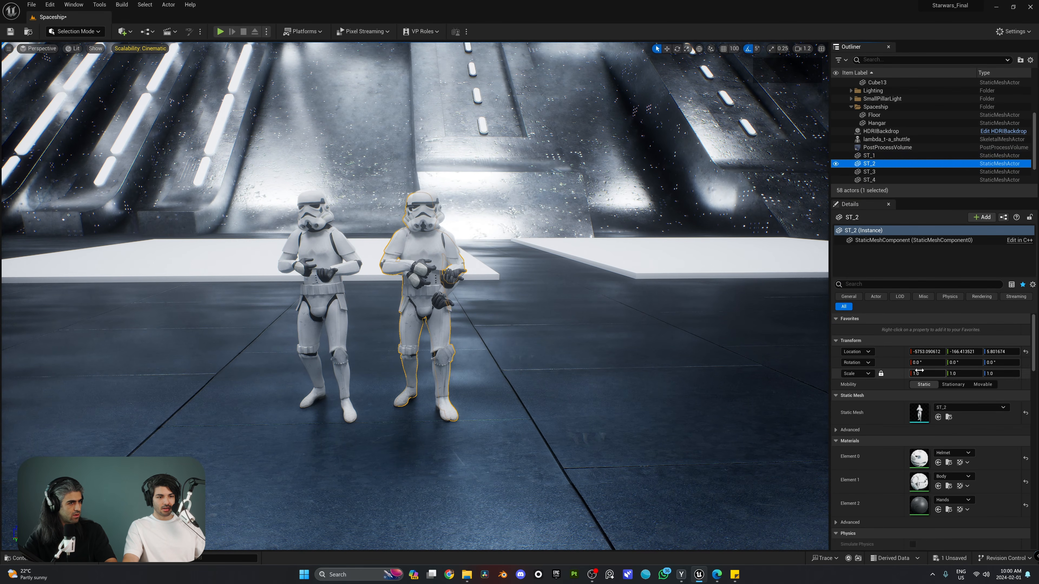
{"action": "left_click_drag", "start_coordinate": [926, 353], "coordinate": [946, 352]}
{"action": "left_click", "coordinate": [869, 172]}
{"action": "mouse_move", "coordinate": [638, 254]}
{"action": "right_mouse_down"}
{"action": "mouse_move", "coordinate": [655, 255]}
{"action": "mouse_move", "coordinate": [585, 256]}
{"action": "mouse_move", "coordinate": [670, 258]}
{"action": "mouse_move", "coordinate": [621, 260]}
{"action": "right_mouse_up"}
{"action": "left_click", "coordinate": [638, 254]}
Frame the row of troopers and Ctrl-select all four of them together
{"action": "key", "text": "w"}
{"action": "key", "text": "s"}
{"action": "key", "text": "a"}
{"action": "key", "text": "w"}
{"action": "key", "text": "w"}
{"action": "key", "text": "d"}
{"action": "key", "text": "s"}
{"action": "right_click_drag", "start_coordinate": [547, 213], "coordinate": [536, 233]}
{"action": "key", "text": "s"}
{"action": "left_click", "coordinate": [493, 234], "text": "shift"}
{"action": "left_click", "coordinate": [441, 250], "text": "shift"}
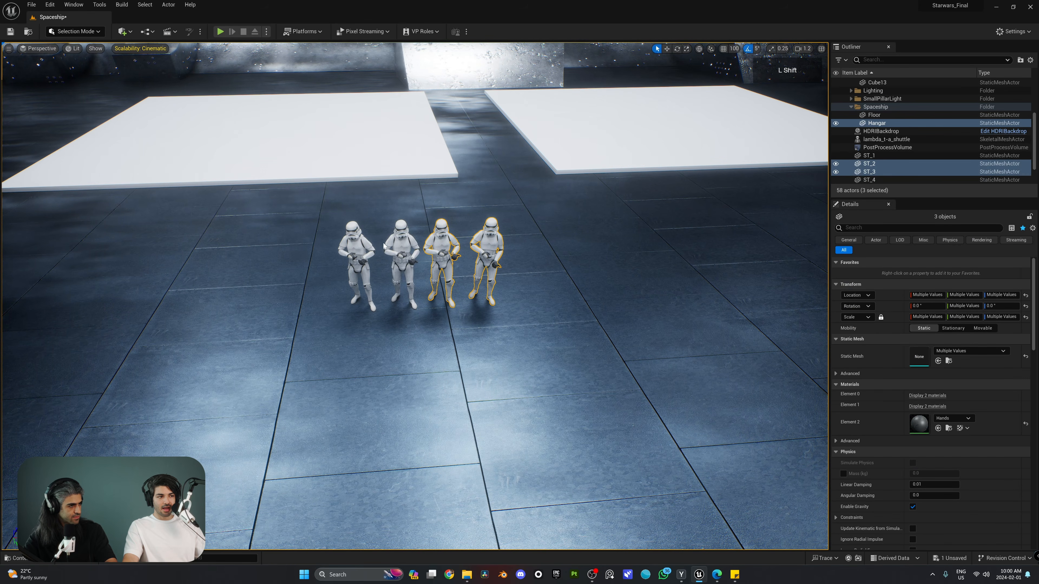
{"action": "left_click", "coordinate": [387, 248], "text": "shift"}
{"action": "left_click", "coordinate": [355, 262], "text": "shift"}
{"action": "left_click", "coordinate": [74, 32]}
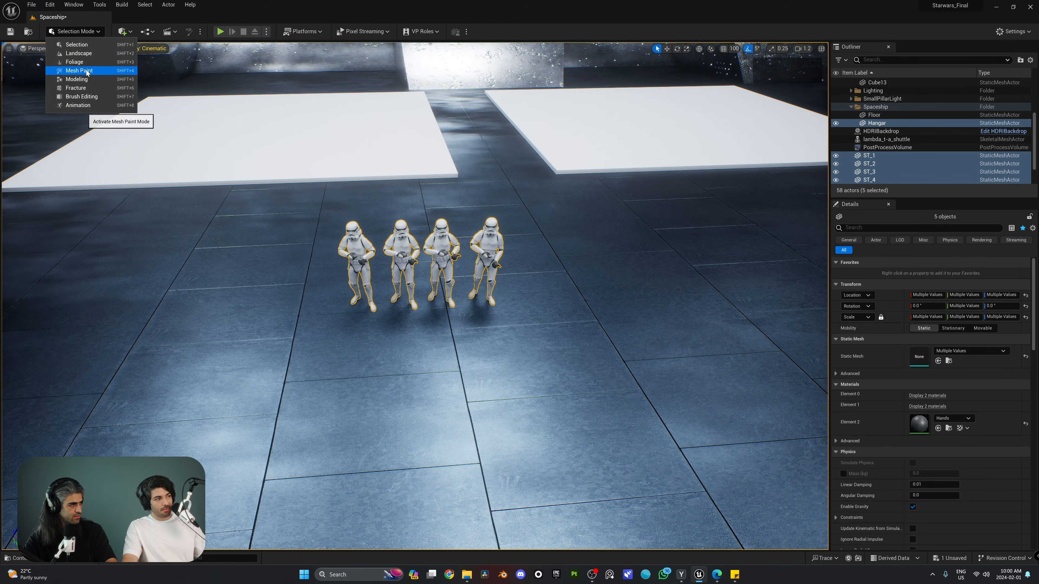
Start a Pattern of the four selected troopers from Modeling Mode's XForm tools
{"action": "left_click", "coordinate": [74, 75]}
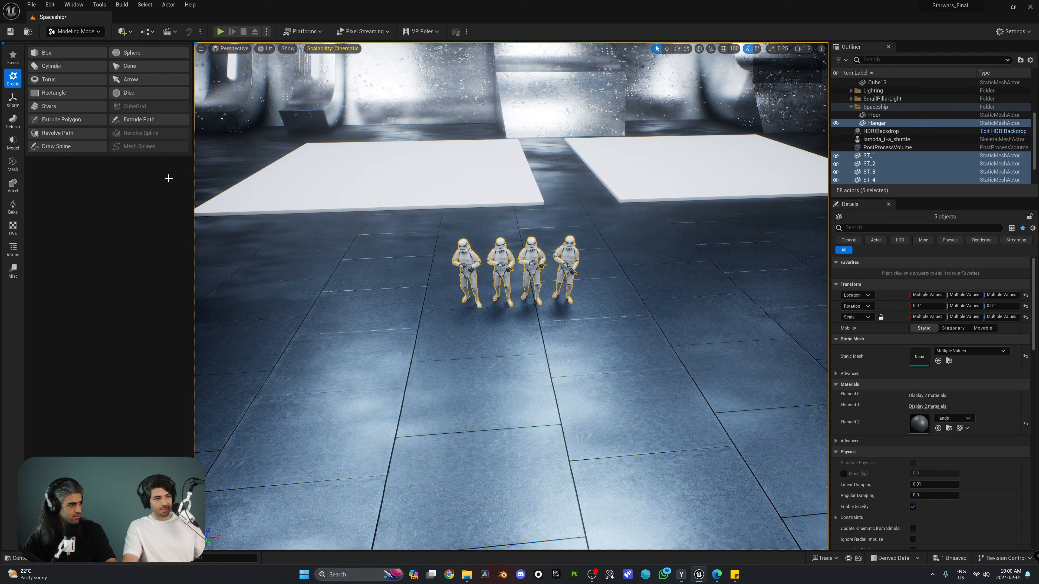
{"action": "left_click", "coordinate": [13, 100]}
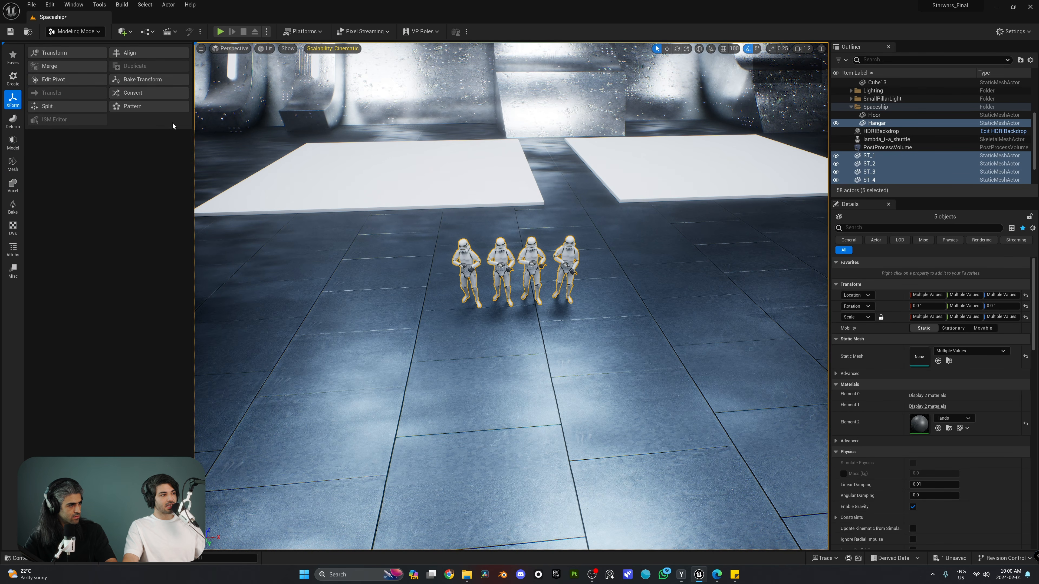
{"action": "left_click", "coordinate": [159, 109]}
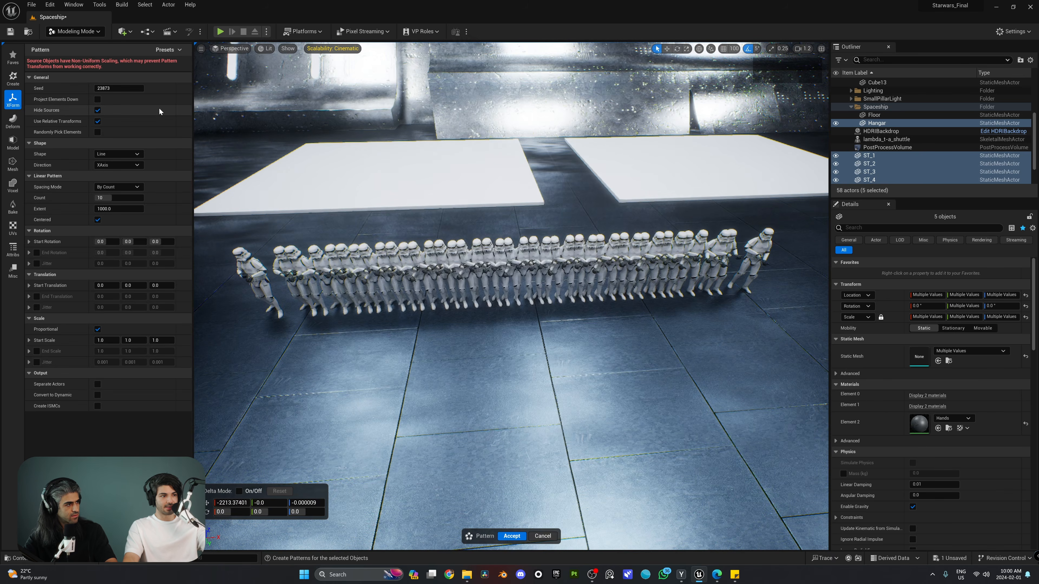
{"action": "right_click_drag", "start_coordinate": [368, 246], "coordinate": [426, 266]}
{"action": "right_click_drag", "start_coordinate": [574, 268], "coordinate": [574, 269]}
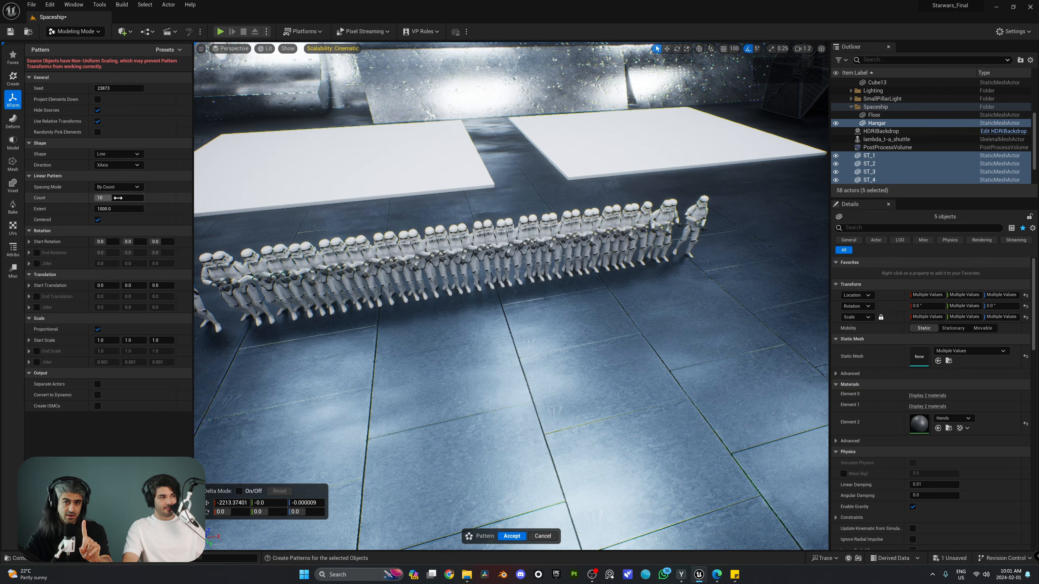
Set the pattern count to 5, then bring the Sketchfab browser window forward
{"action": "left_click", "coordinate": [114, 197]}
{"action": "type", "text": "5"}
{"action": "key", "text": "Return"}
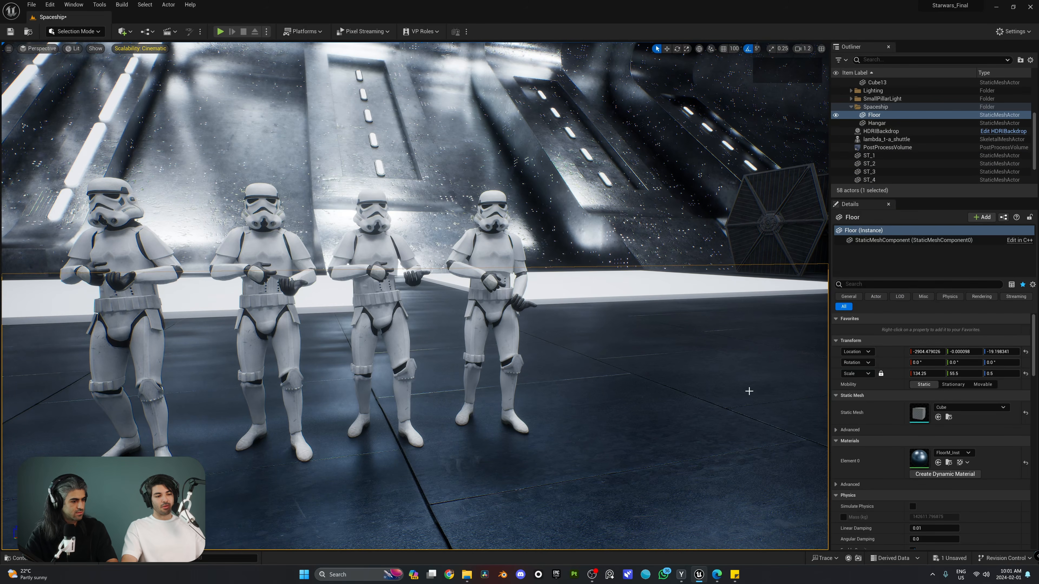
{"action": "left_click", "coordinate": [719, 573]}
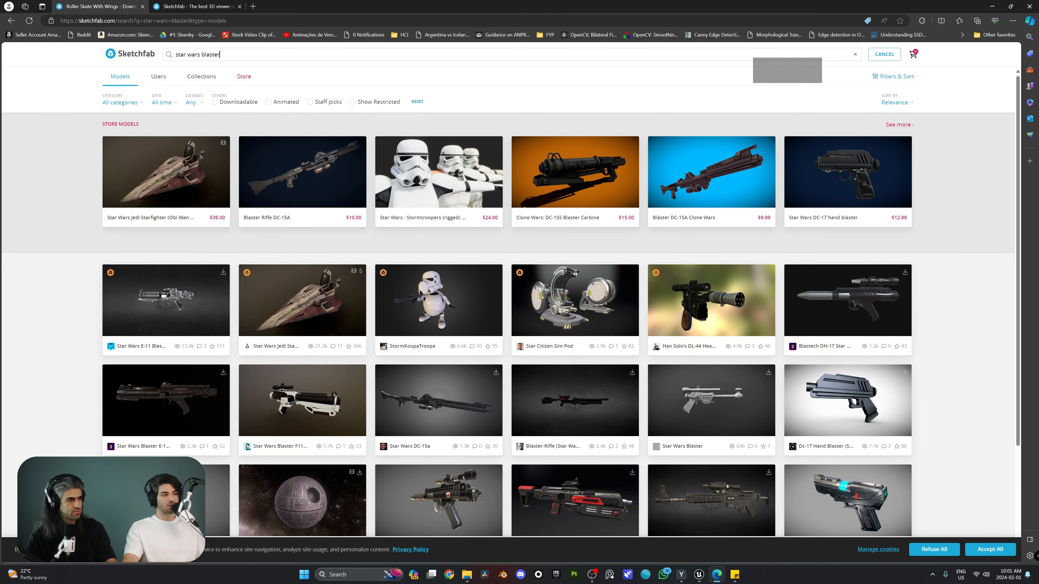
Open the Star Wars Blaster E-11 [Free] model page and spin the model to see all sides
{"action": "scroll", "coordinate": [259, 283], "scroll_direction": "down", "scroll_amount": 2}
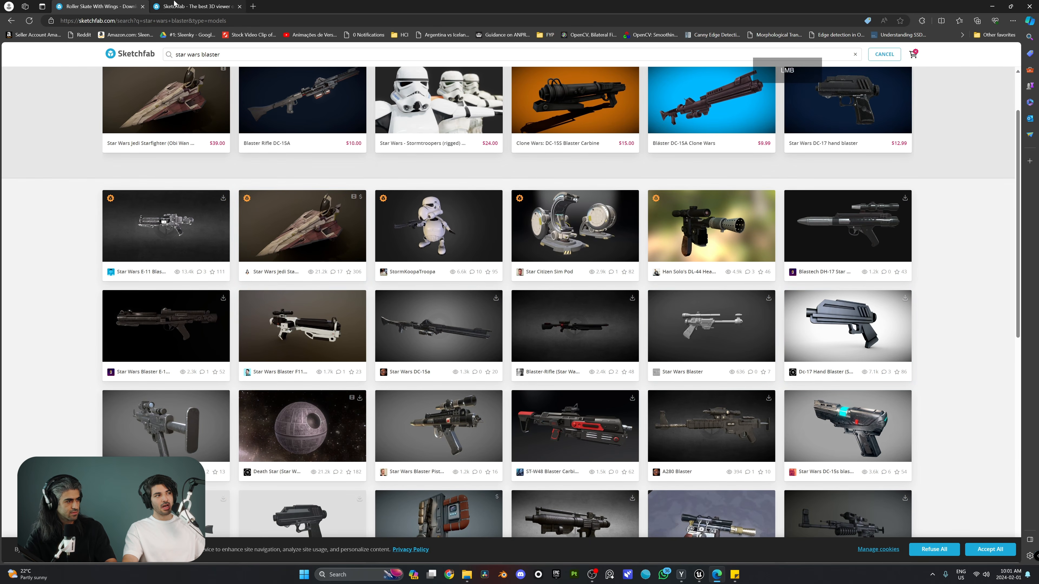
{"action": "left_click", "coordinate": [196, 7]}
{"action": "mouse_move", "coordinate": [428, 238]}
{"action": "left_mouse_down"}
{"action": "mouse_move", "coordinate": [378, 232]}
{"action": "mouse_move", "coordinate": [460, 244]}
{"action": "mouse_move", "coordinate": [395, 235]}
{"action": "left_mouse_up"}
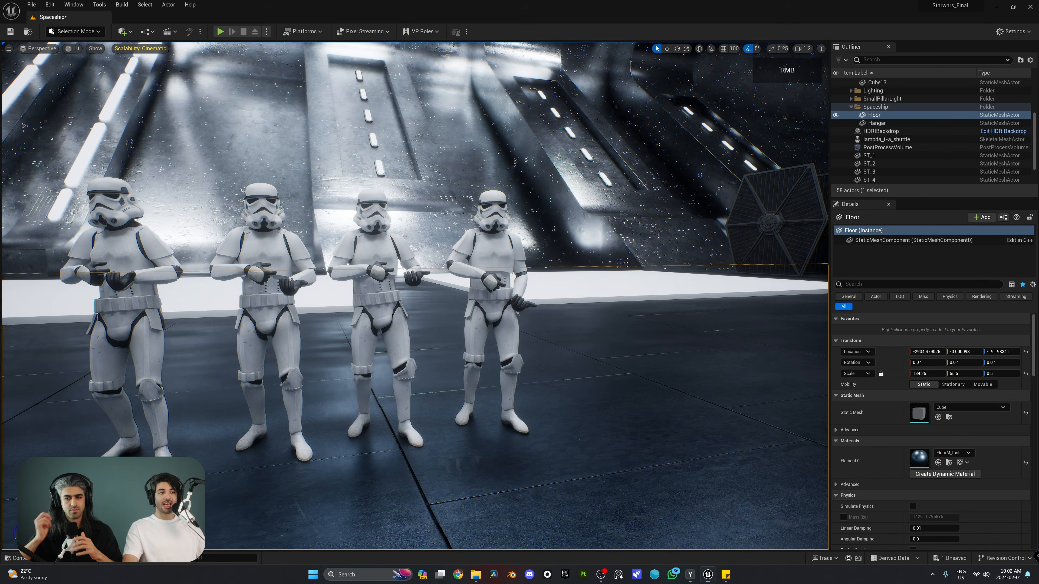
Create a new folder named Blaster under Content
{"action": "key", "text": "s"}
{"action": "right_click_drag", "start_coordinate": [629, 289], "coordinate": [629, 289]}
{"action": "key", "text": "ctrl+space"}
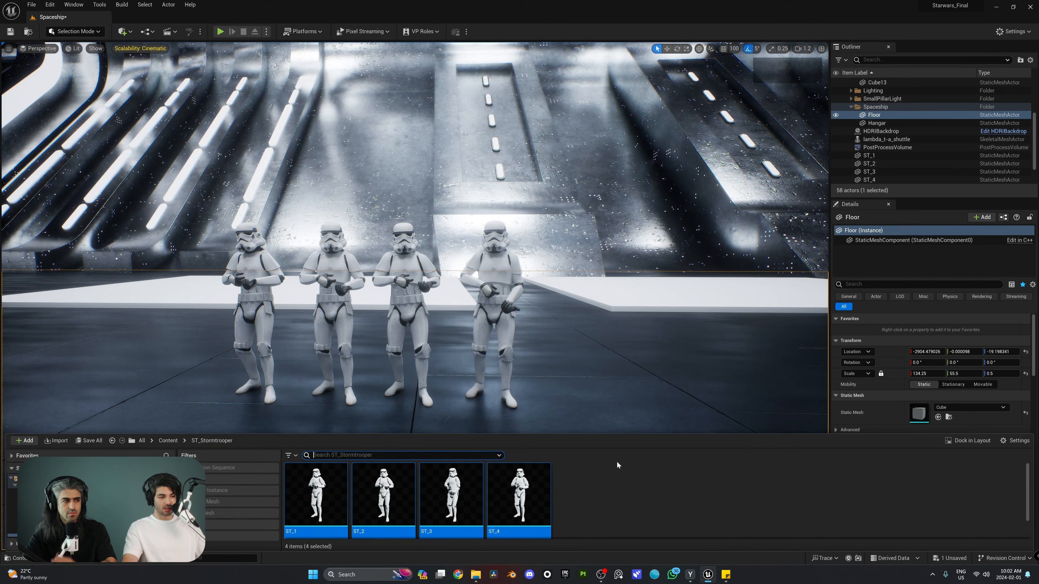
{"action": "left_click_drag", "start_coordinate": [610, 434], "coordinate": [608, 372]}
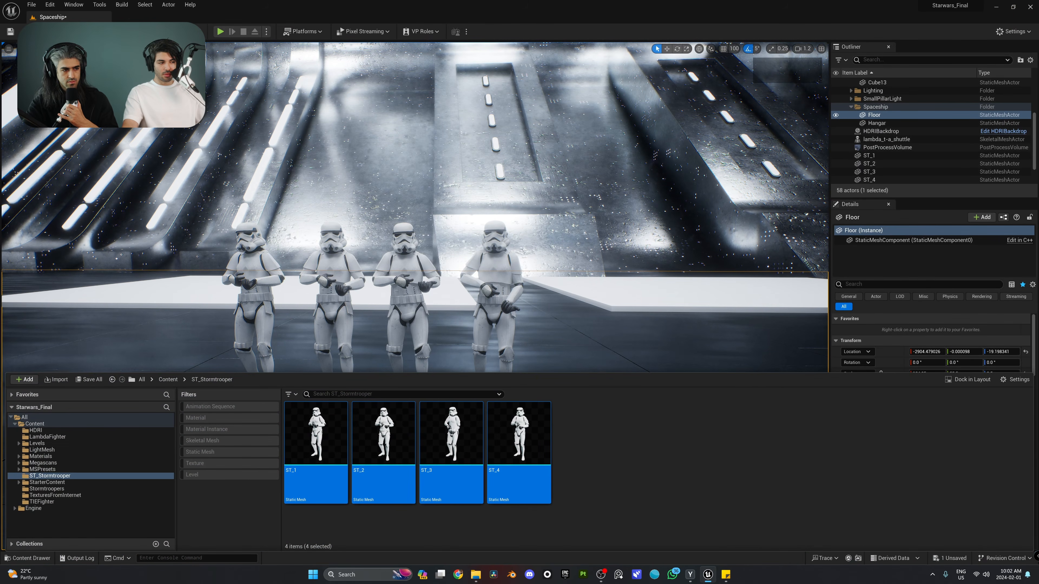
{"action": "right_click", "coordinate": [48, 425]}
{"action": "left_click", "coordinate": [98, 252]}
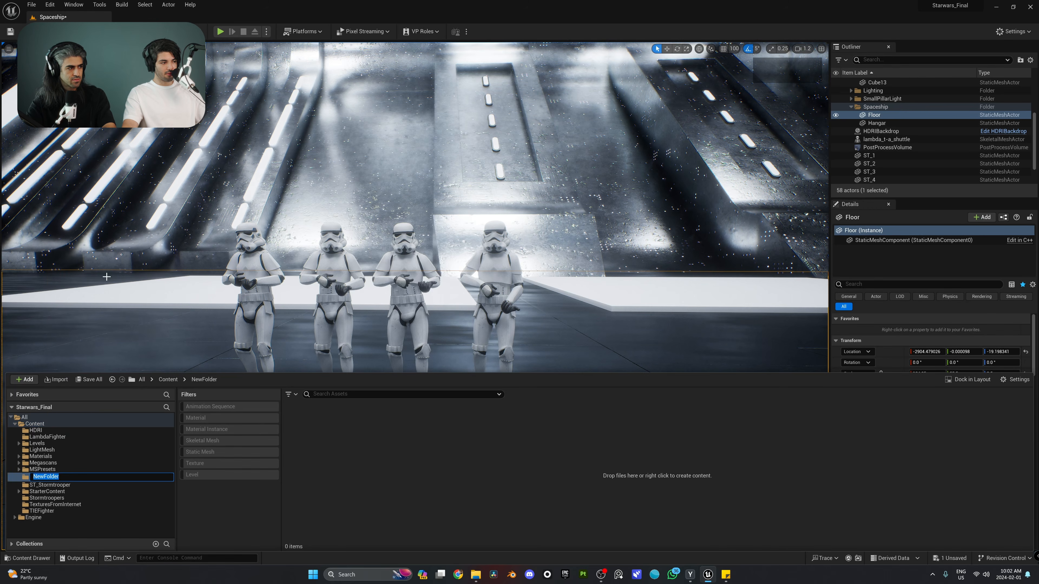
{"action": "type", "text": "B"}
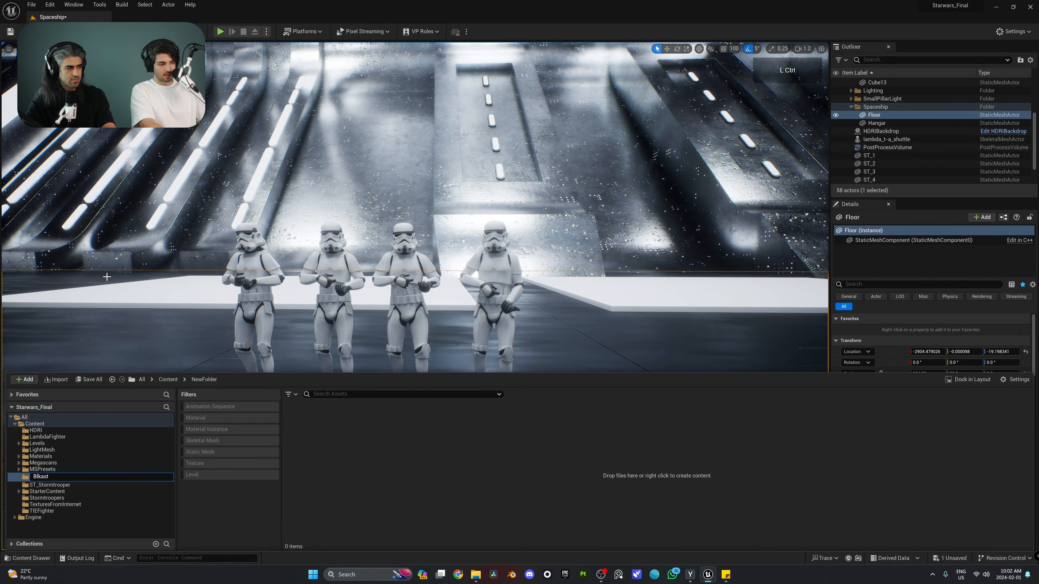
{"action": "type", "text": "laster"}
{"action": "key", "text": "Return"}
Import star_wars_blaster_e-11_free.glb from Explorer into the Blaster folder
{"action": "left_click", "coordinate": [476, 575]}
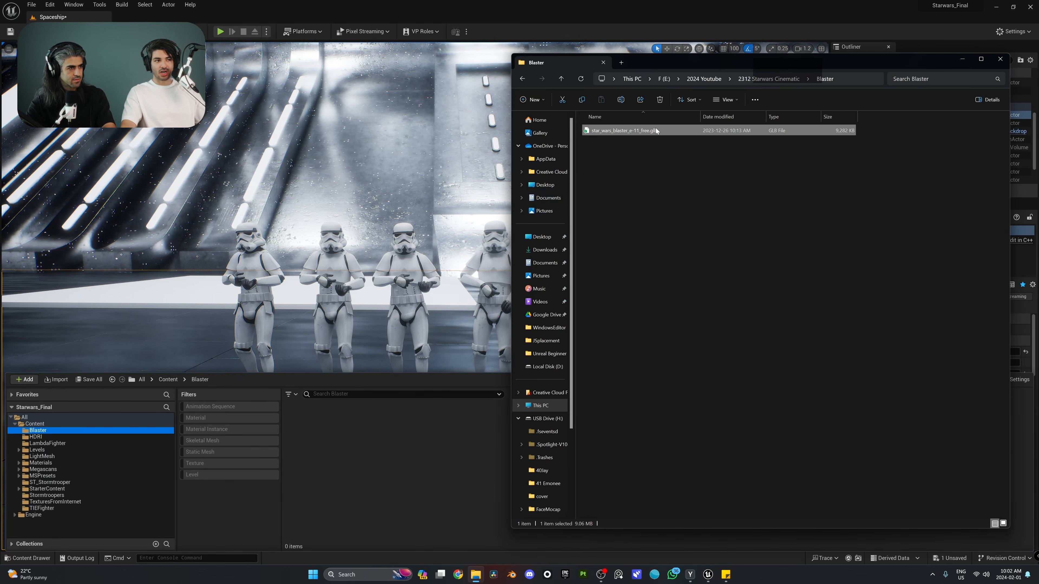
{"action": "left_click_drag", "start_coordinate": [655, 131], "coordinate": [419, 363]}
{"action": "left_click_drag", "start_coordinate": [403, 432], "coordinate": [403, 432]}
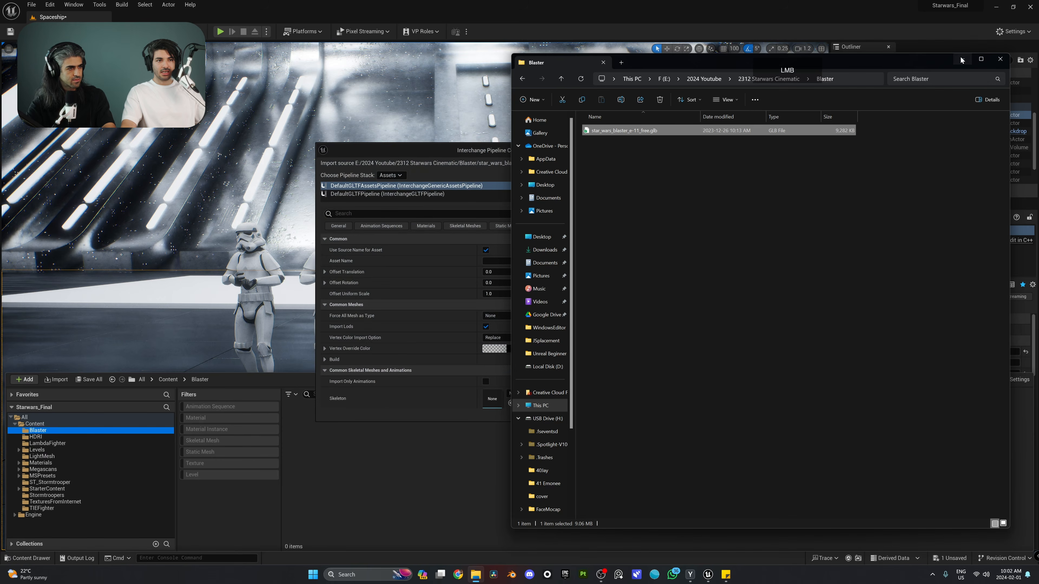
{"action": "scroll", "coordinate": [440, 269], "scroll_direction": "down", "scroll_amount": 3}
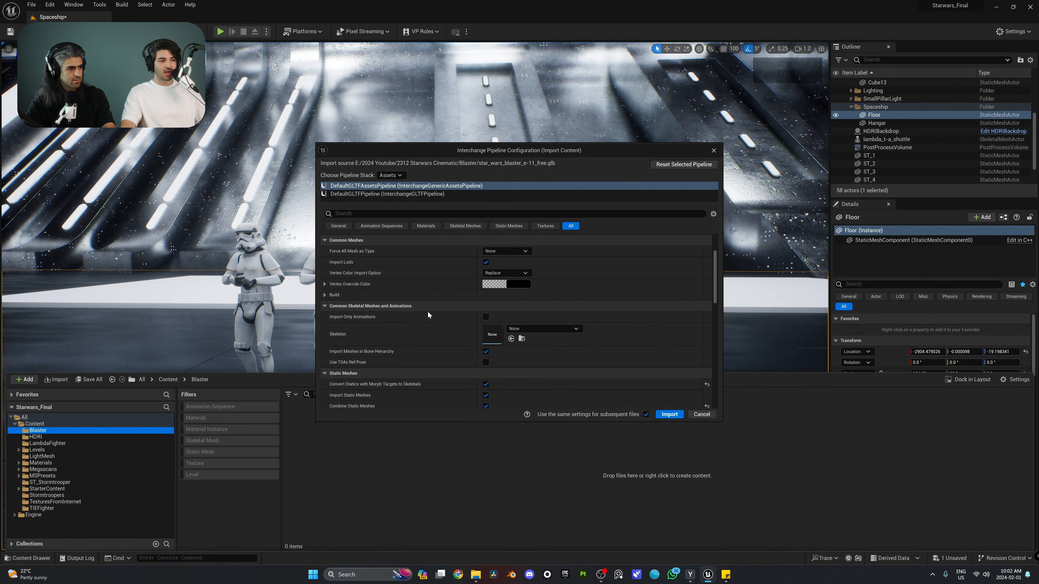
{"action": "scroll", "coordinate": [450, 336], "scroll_direction": "down", "scroll_amount": 2}
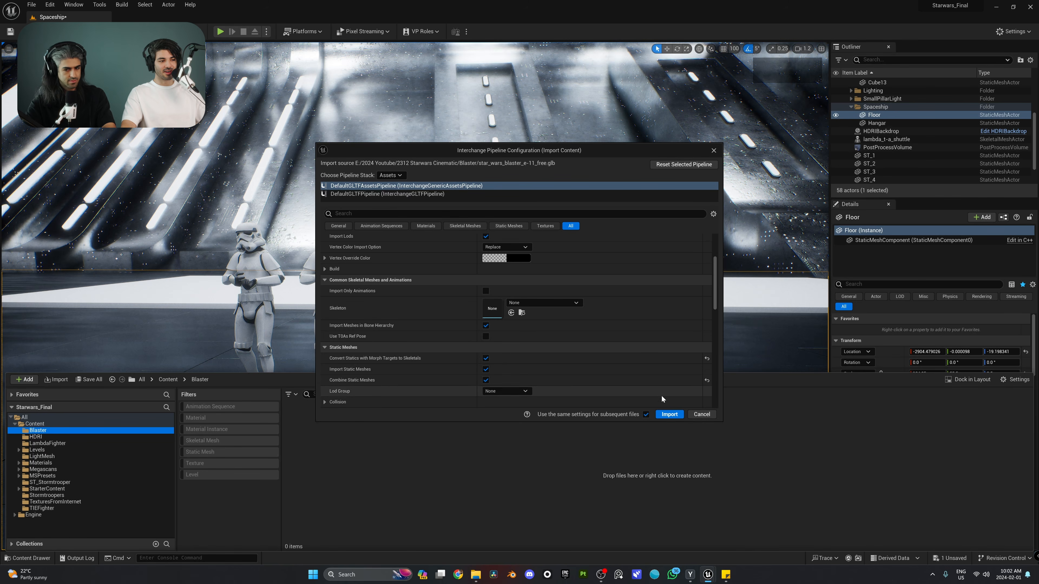
{"action": "left_click", "coordinate": [666, 415]}
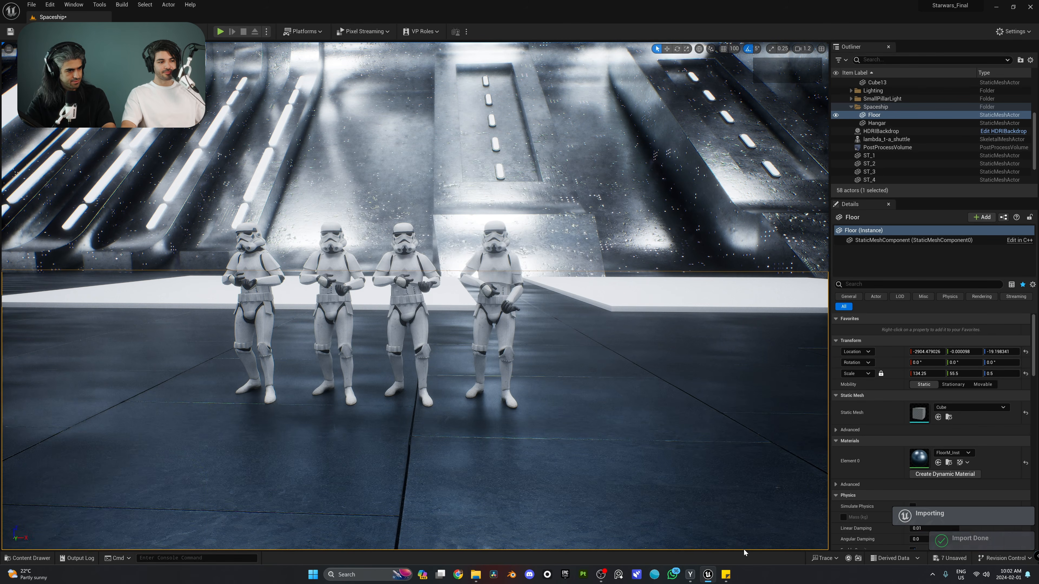
{"action": "left_click", "coordinate": [685, 455]}
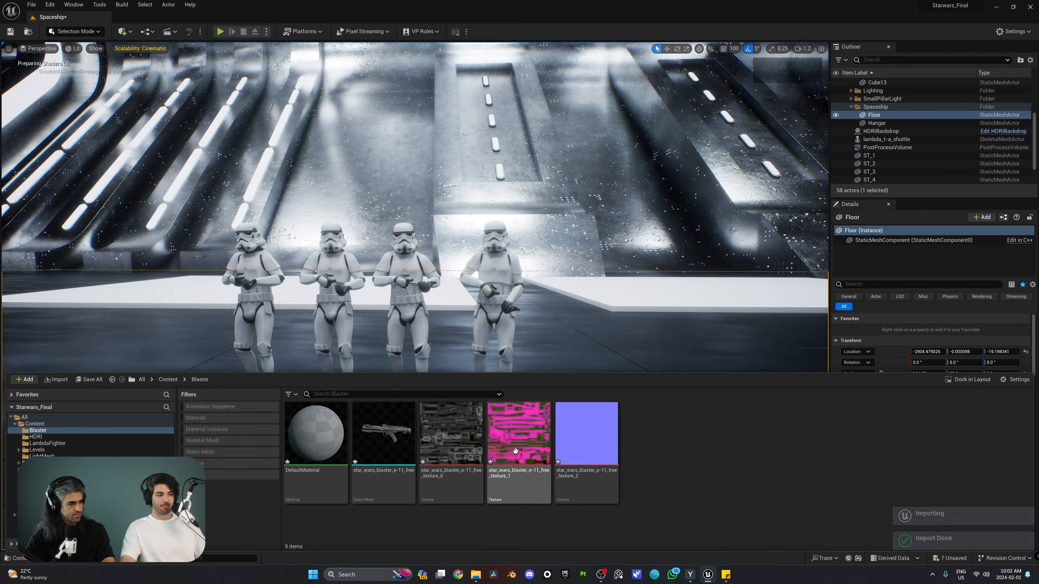
Place the blaster mesh in the hangar, lift it above the floor, then delete it
{"action": "left_click_drag", "start_coordinate": [383, 434], "coordinate": [591, 411]}
{"action": "right_click_drag", "start_coordinate": [604, 411], "coordinate": [512, 366]}
{"action": "key", "text": "s"}
{"action": "key", "text": "w"}
{"action": "key", "text": "w"}
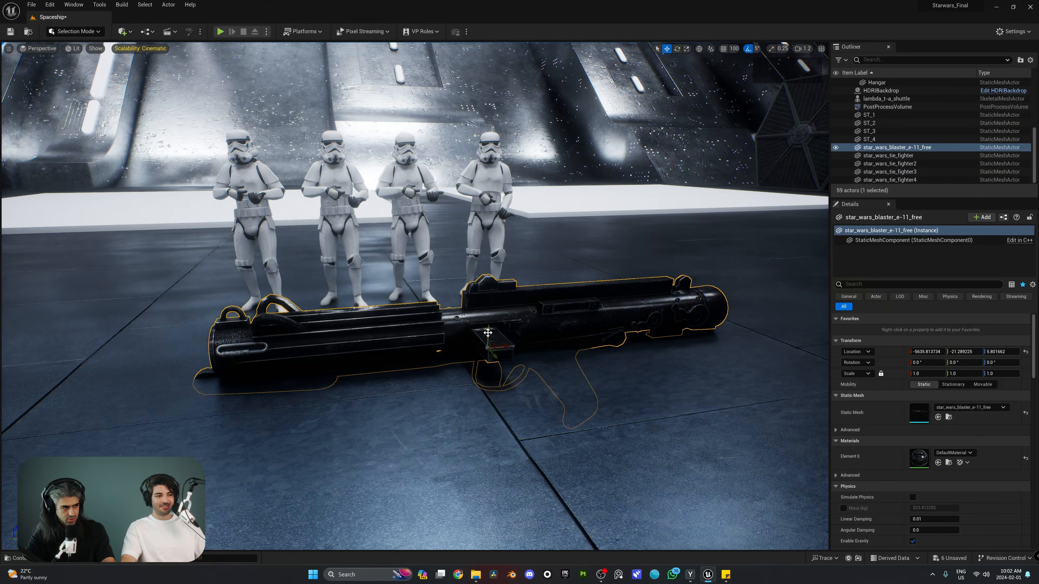
{"action": "left_click_drag", "start_coordinate": [488, 333], "coordinate": [497, 303]}
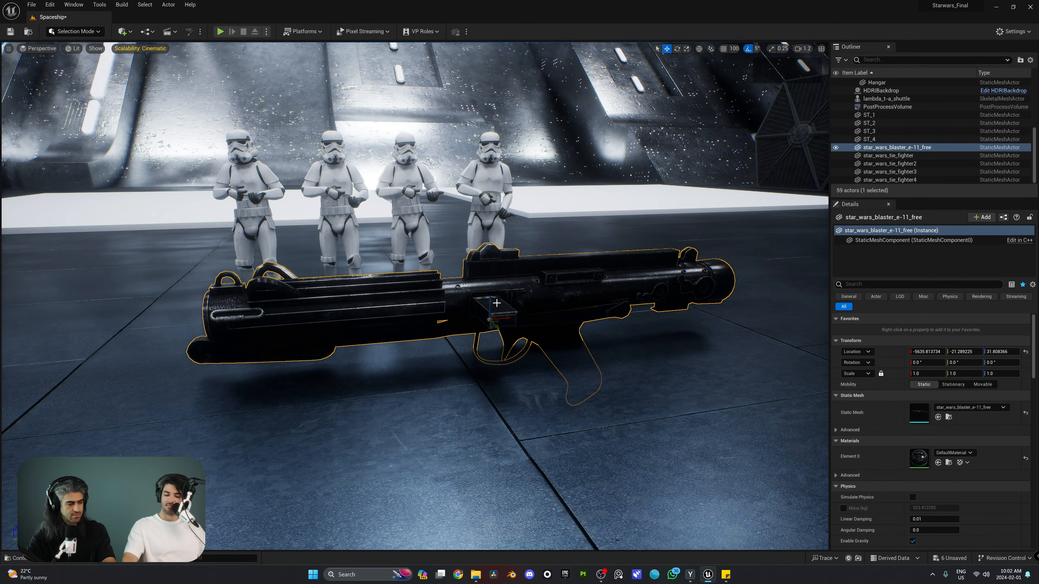
{"action": "left_click_drag", "start_coordinate": [493, 301], "coordinate": [524, 253]}
{"action": "key", "text": "Delete"}
{"action": "right_click_drag", "start_coordinate": [542, 267], "coordinate": [558, 226]}
Place the blaster again, try rotating it, then select and delete it
{"action": "key", "text": "ctrl+space"}
{"action": "left_click_drag", "start_coordinate": [383, 440], "coordinate": [730, 228]}
{"action": "key", "text": "e"}
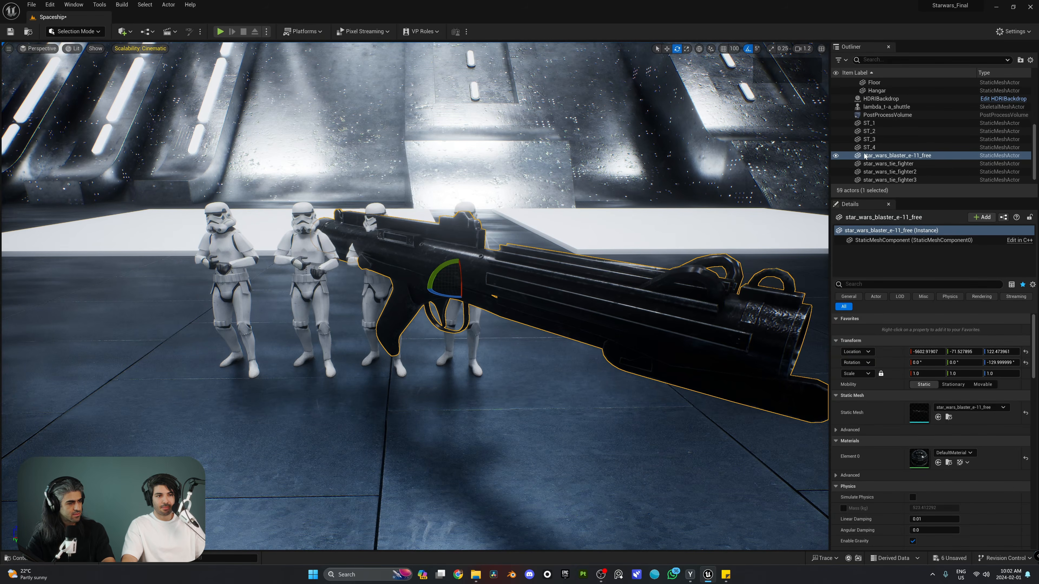
{"action": "right_click_drag", "start_coordinate": [466, 229], "coordinate": [528, 255]}
{"action": "left_click", "coordinate": [449, 250]}
{"action": "key", "text": "a"}
{"action": "key", "text": "s"}
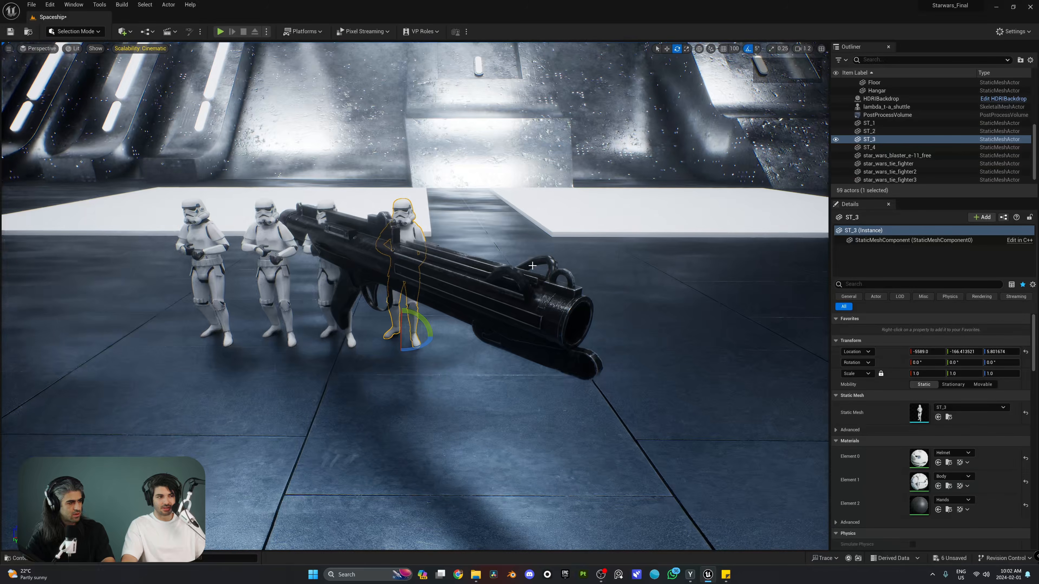
{"action": "left_click", "coordinate": [493, 278]}
{"action": "key", "text": "Delete"}
{"action": "right_click_drag", "start_coordinate": [427, 279], "coordinate": [432, 282]}
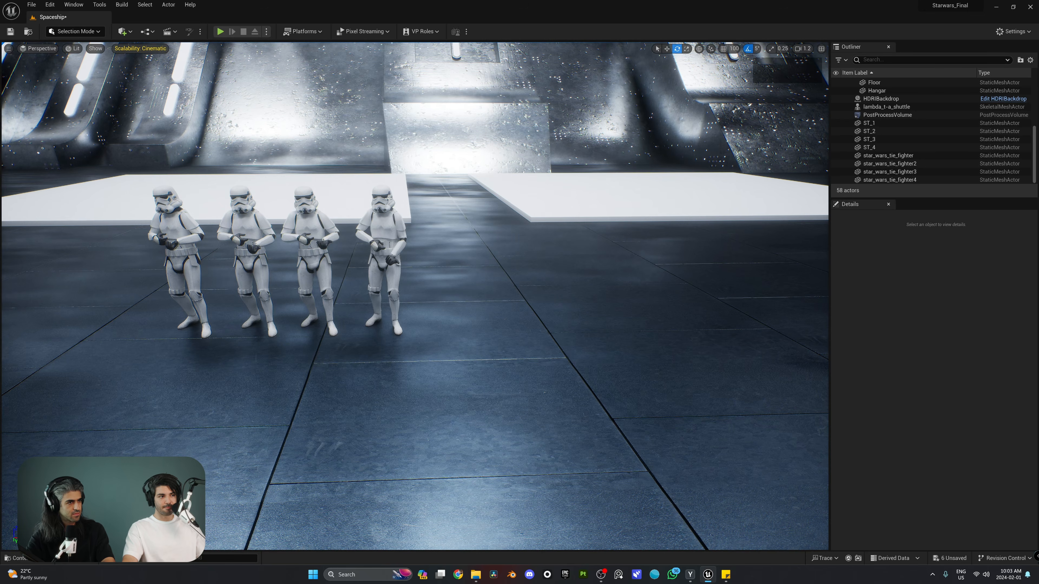
Select trooper ST_3, fly in close, and inspect its StaticMeshComponent and ST_3 (Instance) details
{"action": "left_click", "coordinate": [382, 230]}
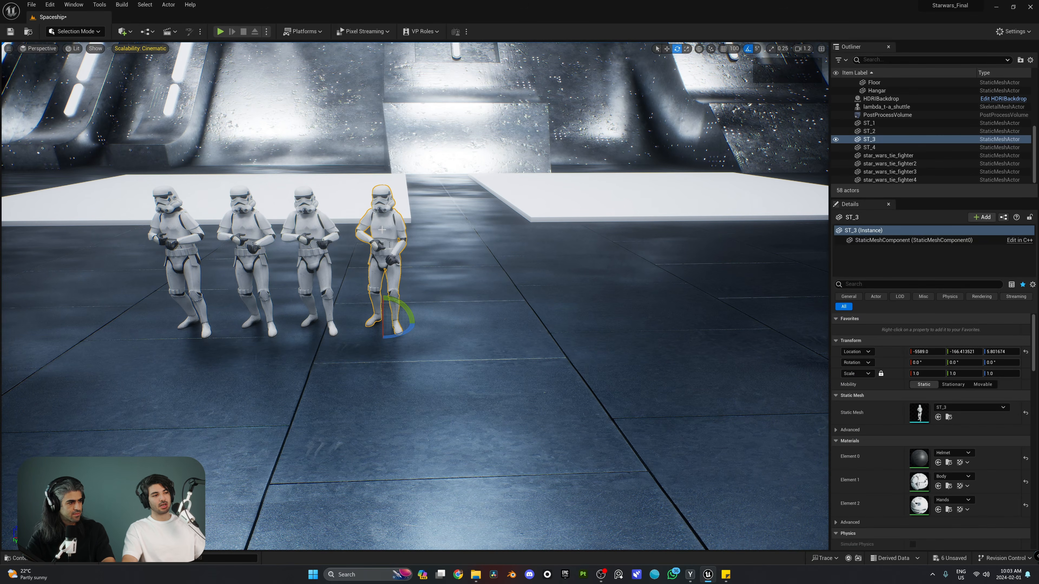
{"action": "right_click_drag", "start_coordinate": [381, 230], "coordinate": [384, 226]}
{"action": "right_click_drag", "start_coordinate": [655, 252], "coordinate": [655, 252]}
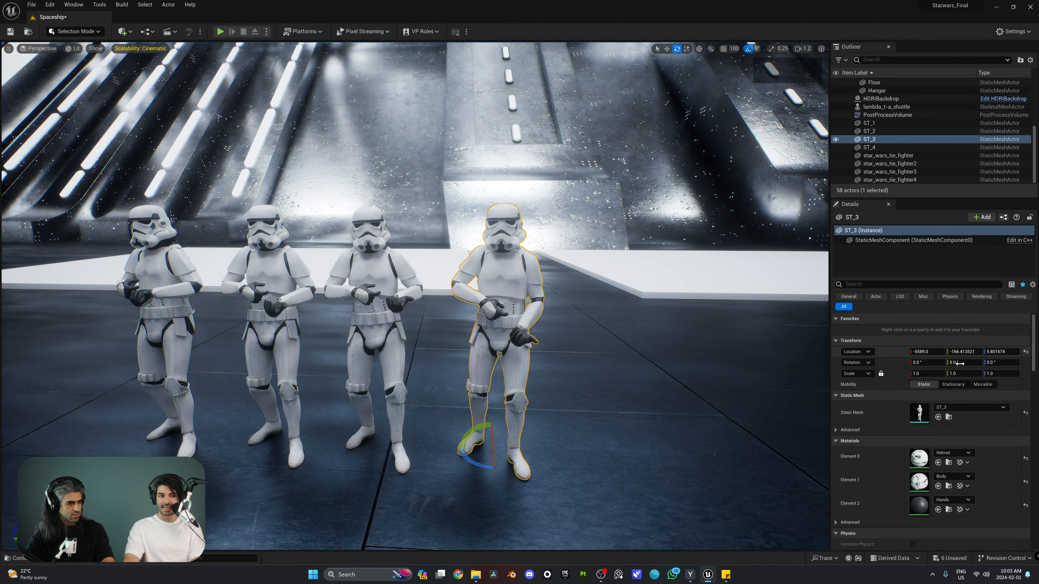
{"action": "scroll", "coordinate": [925, 413], "scroll_direction": "down", "scroll_amount": 1}
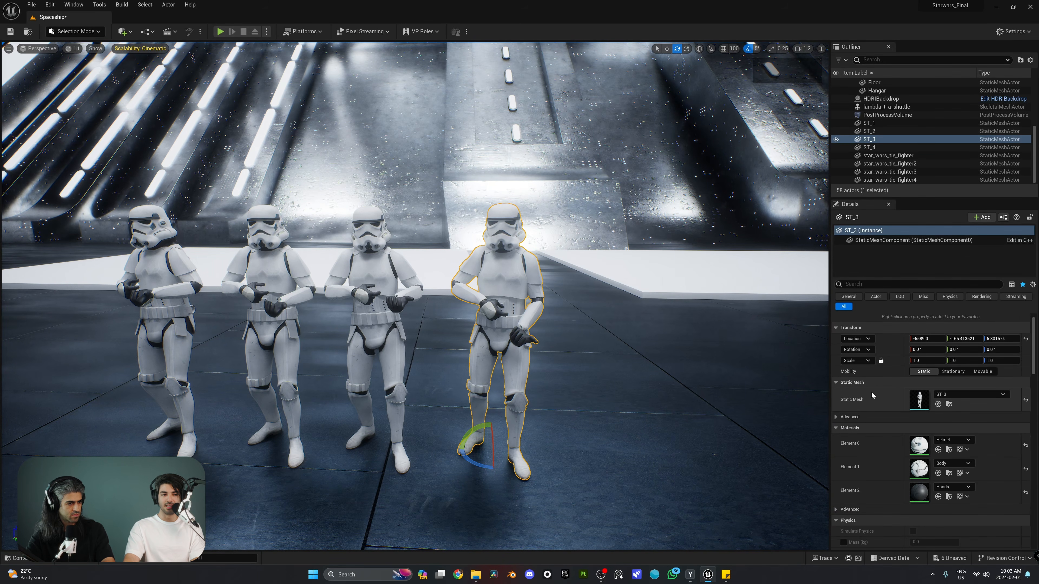
{"action": "scroll", "coordinate": [900, 430], "scroll_direction": "down", "scroll_amount": 2}
{"action": "scroll", "coordinate": [898, 446], "scroll_direction": "up", "scroll_amount": 3}
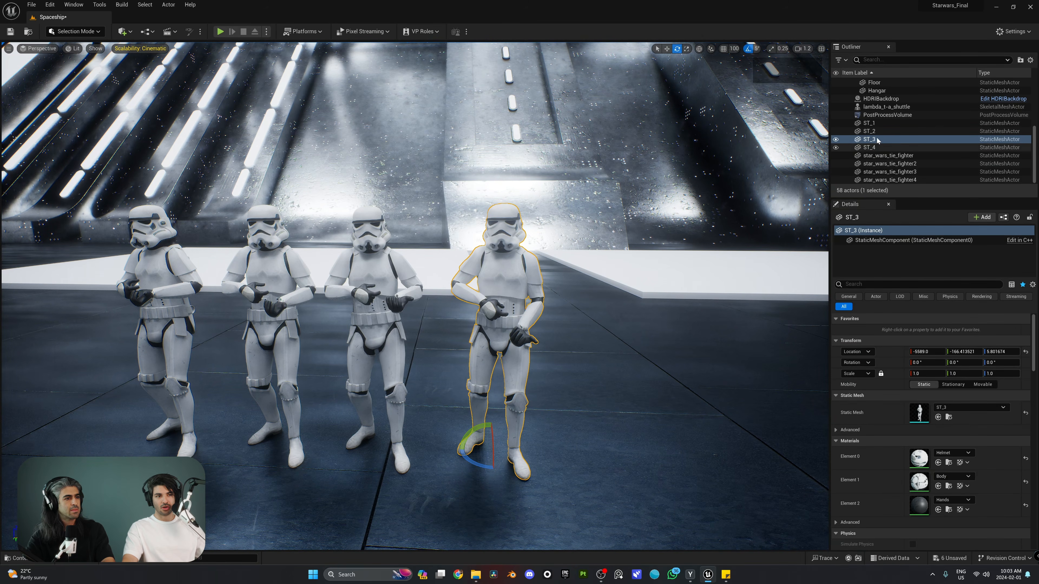
{"action": "scroll", "coordinate": [557, 256], "scroll_direction": "up", "scroll_amount": 4}
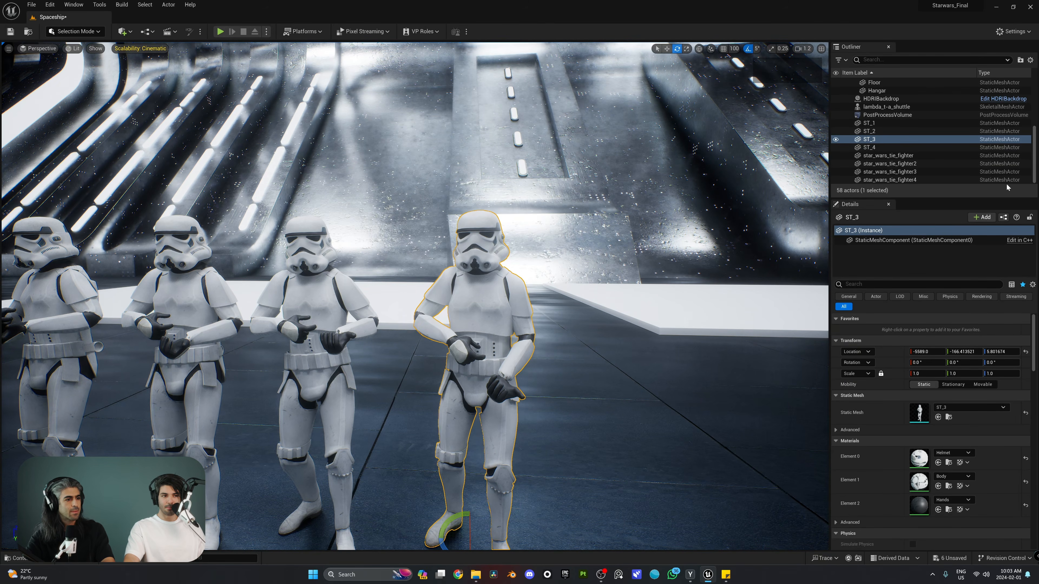
{"action": "left_click", "coordinate": [880, 240]}
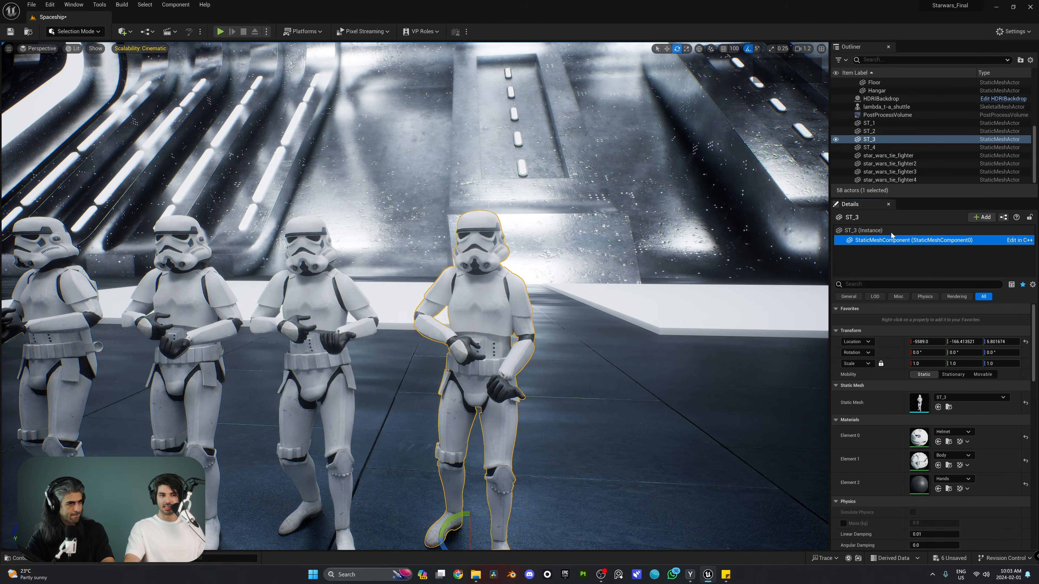
{"action": "left_click", "coordinate": [875, 230]}
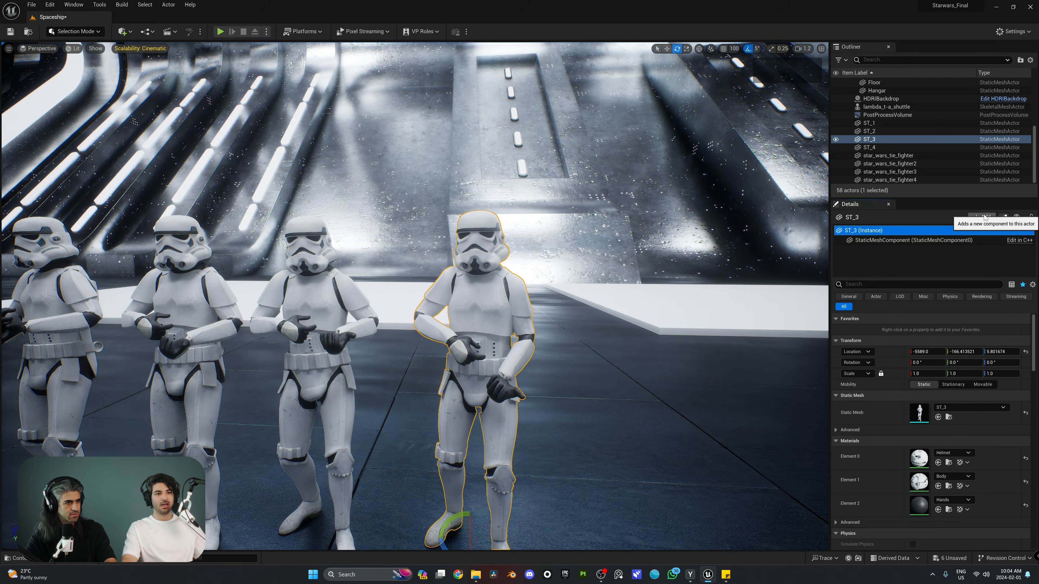
Raise the point light above ST_3's head, then undo an accidental move of the trooper
{"action": "left_click", "coordinate": [984, 217]}
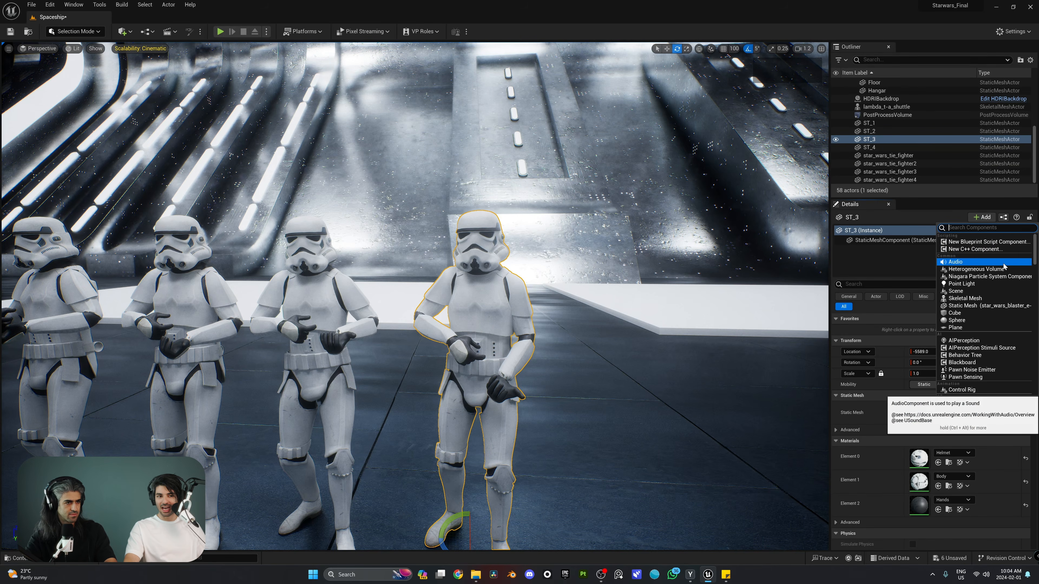
{"action": "key", "text": "Escape"}
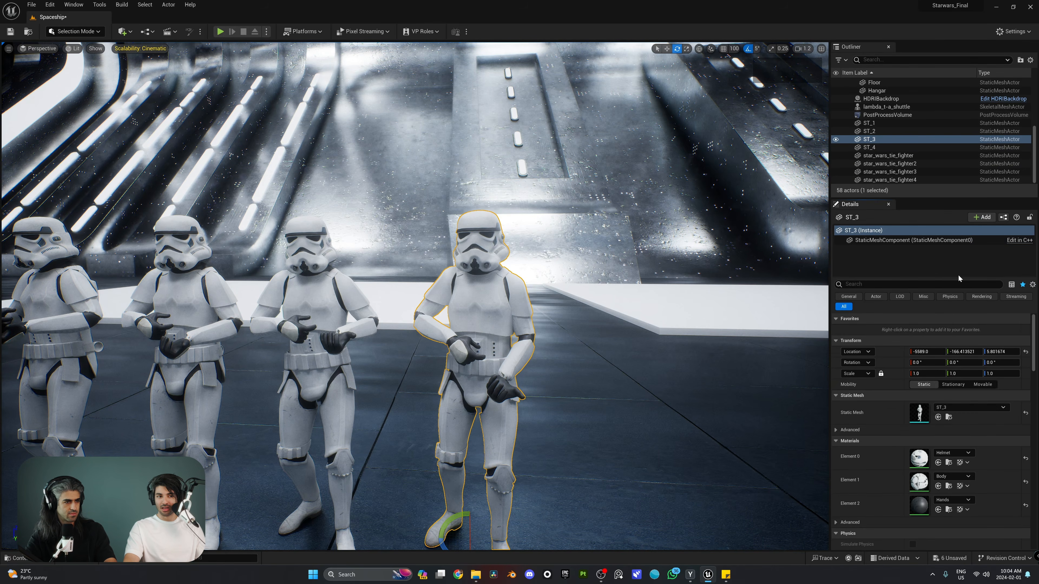
{"action": "right_click_drag", "start_coordinate": [538, 332], "coordinate": [528, 395]}
{"action": "key", "text": "w"}
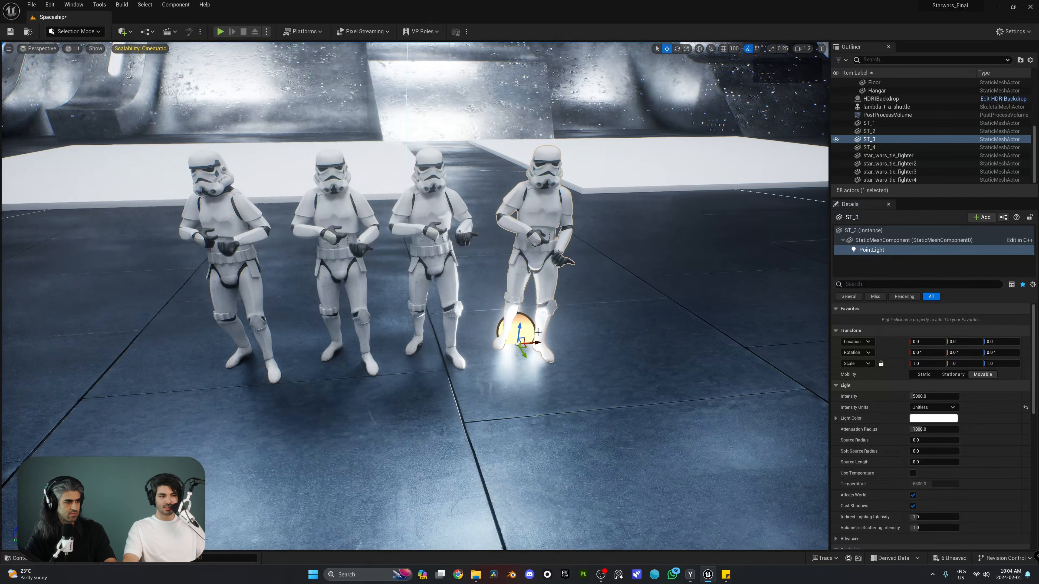
{"action": "left_click_drag", "start_coordinate": [519, 327], "coordinate": [625, 159]}
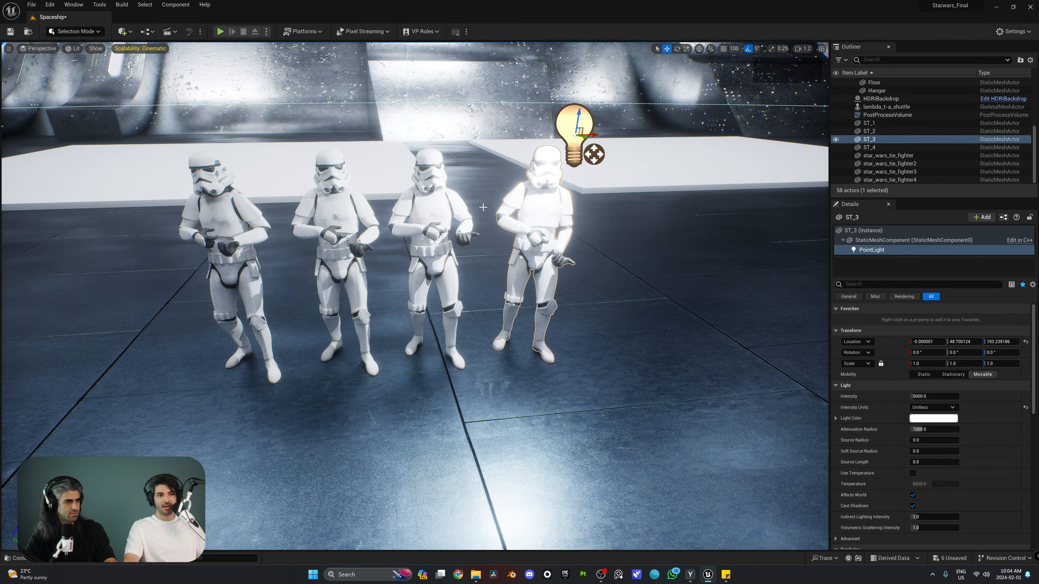
{"action": "left_click", "coordinate": [537, 217]}
{"action": "right_click_drag", "start_coordinate": [537, 217], "coordinate": [546, 222]}
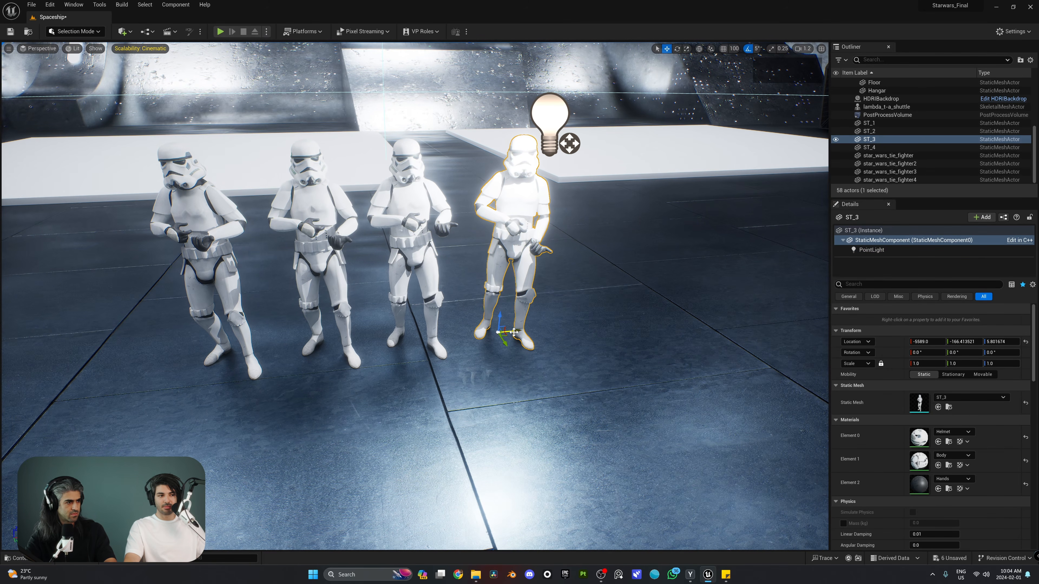
{"action": "left_click_drag", "start_coordinate": [511, 332], "coordinate": [442, 338]}
{"action": "key", "text": "ctrl+z"}
Delete ST_3's PointLight component and bring up the + Add component list
{"action": "left_click", "coordinate": [876, 249]}
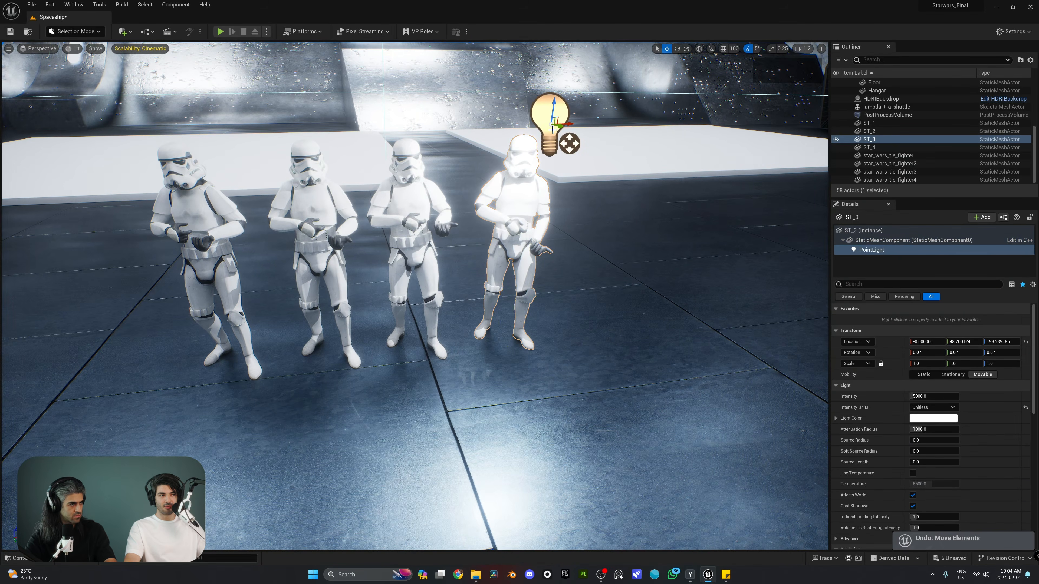
{"action": "left_click", "coordinate": [891, 250]}
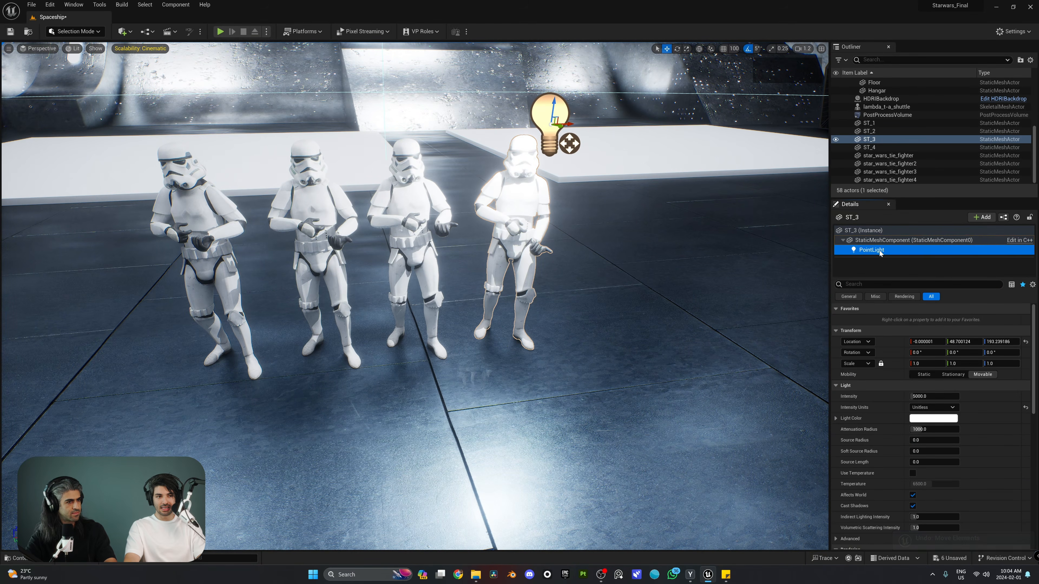
{"action": "key", "text": "Delete"}
{"action": "left_click", "coordinate": [982, 217]}
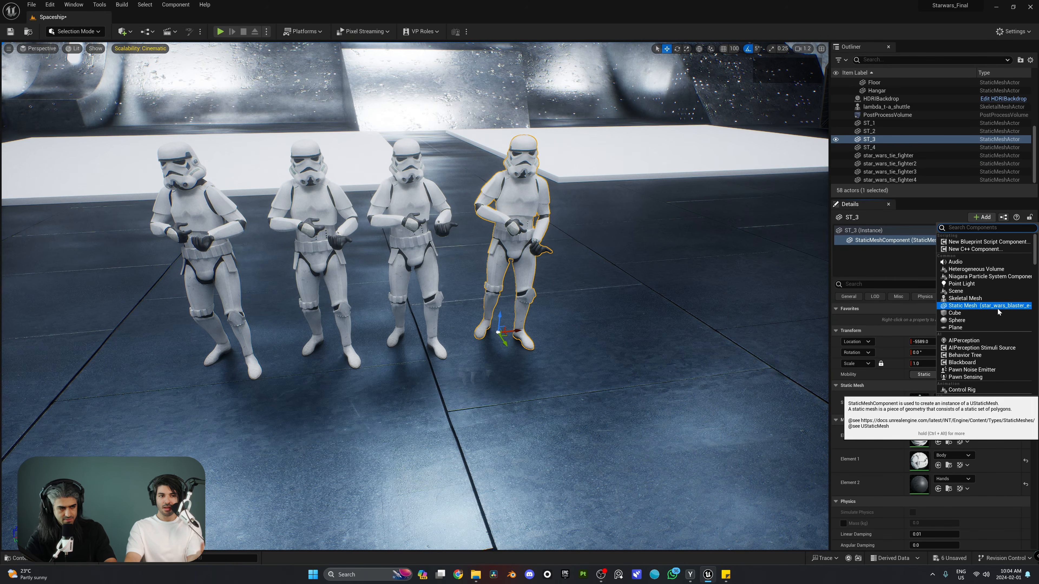
Add the star_wars_blaster_e-11_free mesh to ST_3 as a Static Mesh component
{"action": "left_click", "coordinate": [884, 258]}
{"action": "key", "text": "ctrl+space"}
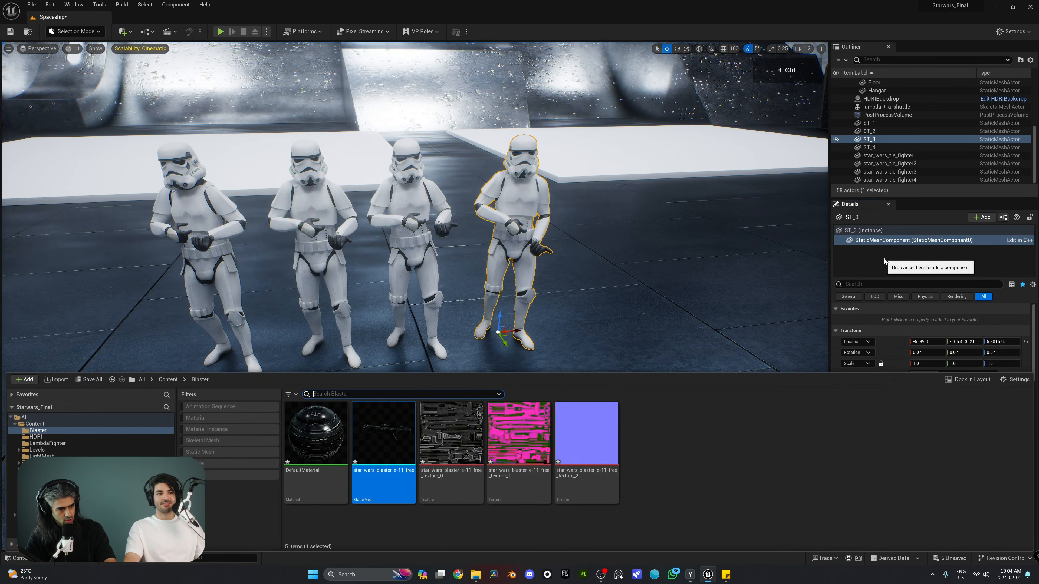
{"action": "left_click", "coordinate": [529, 522]}
{"action": "left_click", "coordinate": [982, 218]}
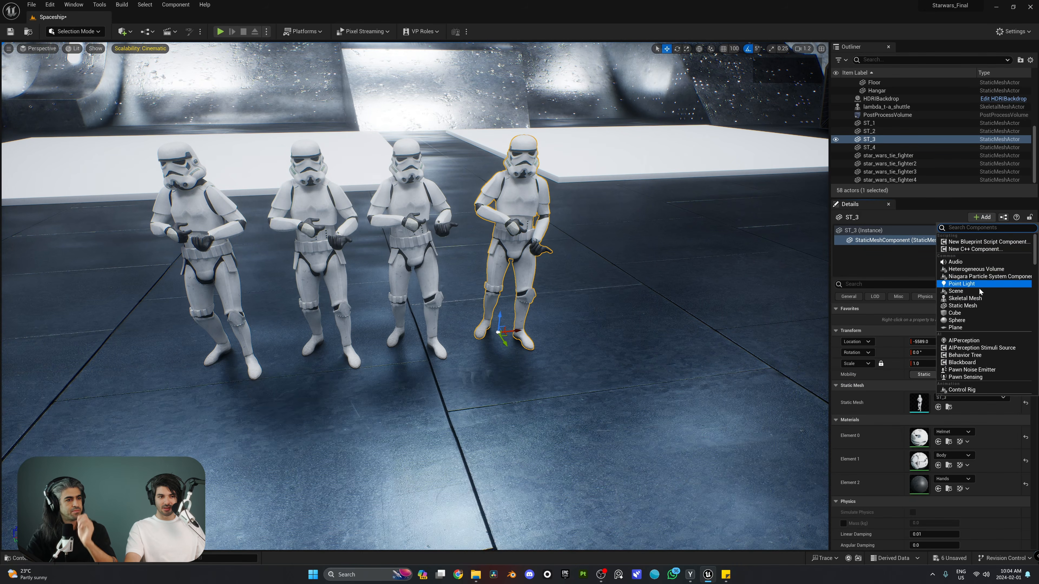
{"action": "left_click", "coordinate": [975, 310]}
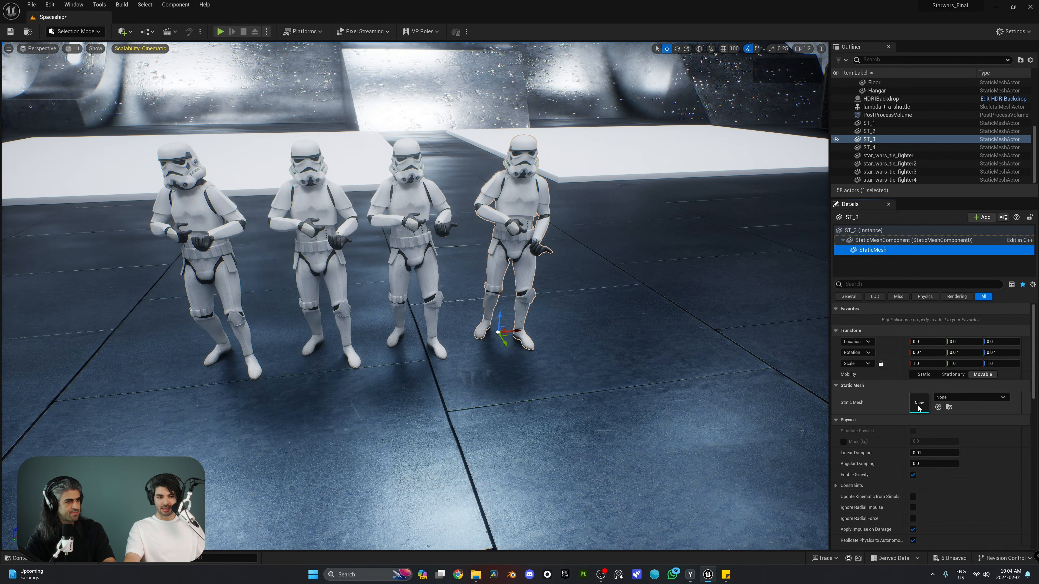
{"action": "key", "text": "ctrl+z"}
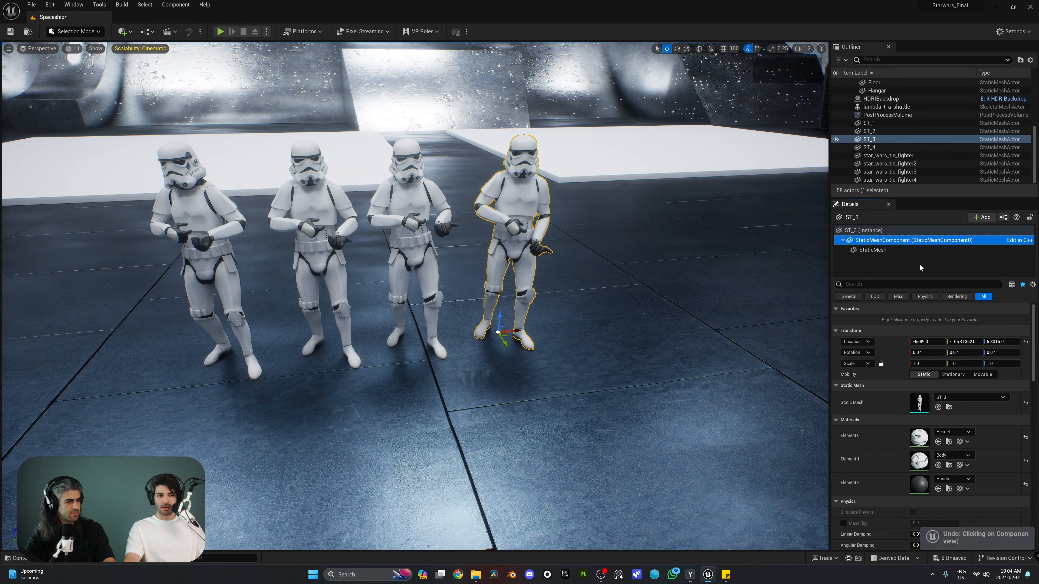
{"action": "key", "text": "ctrl+space"}
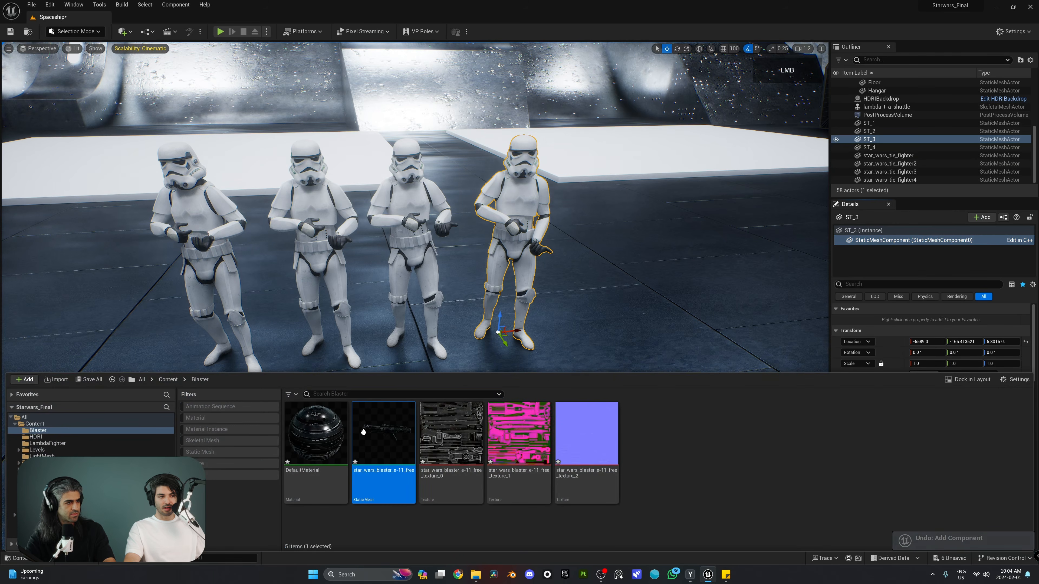
{"action": "left_click", "coordinate": [982, 217]}
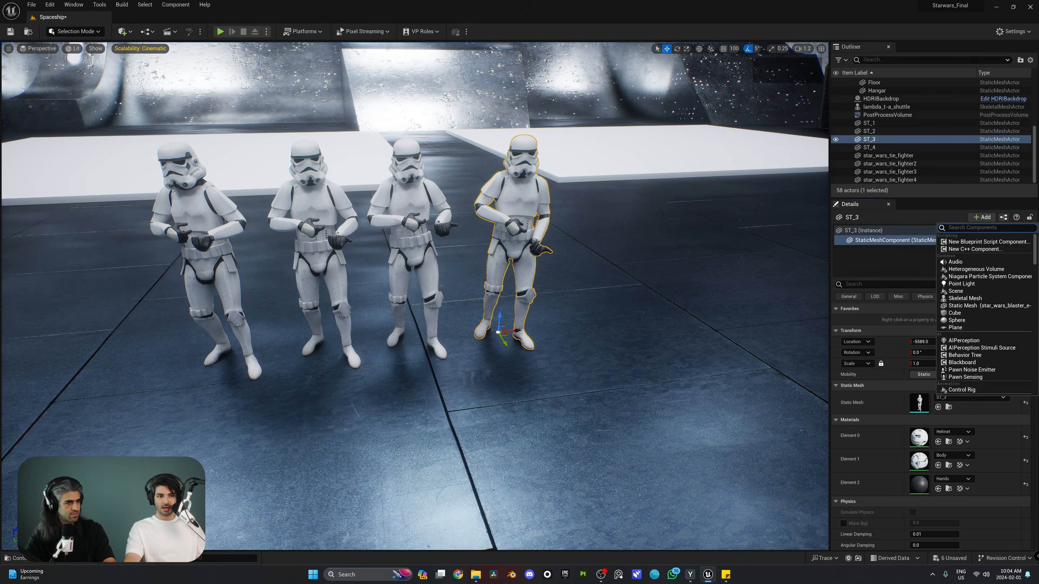
{"action": "left_click", "coordinate": [978, 305]}
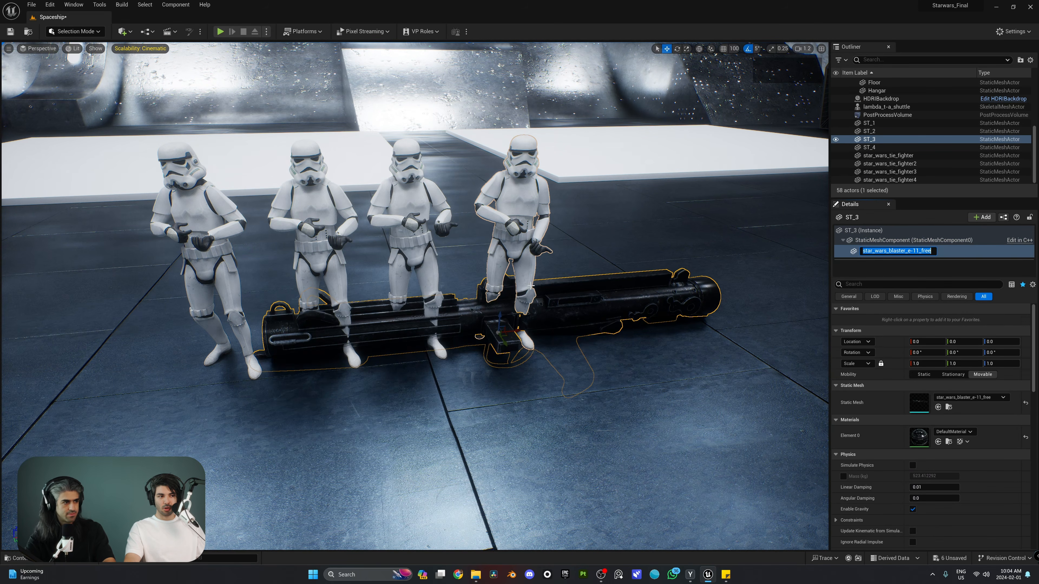
{"action": "left_click", "coordinate": [863, 230]}
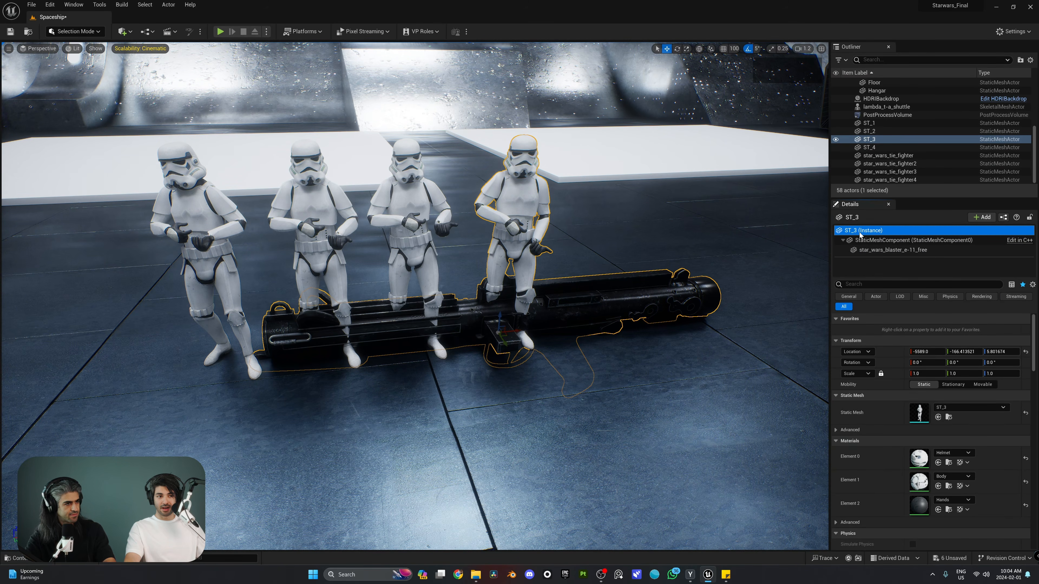
Select ST_3's blaster component and bring the view in close to the troopers
{"action": "left_click_drag", "start_coordinate": [515, 331], "coordinate": [599, 316]}
{"action": "key", "text": "ctrl+z"}
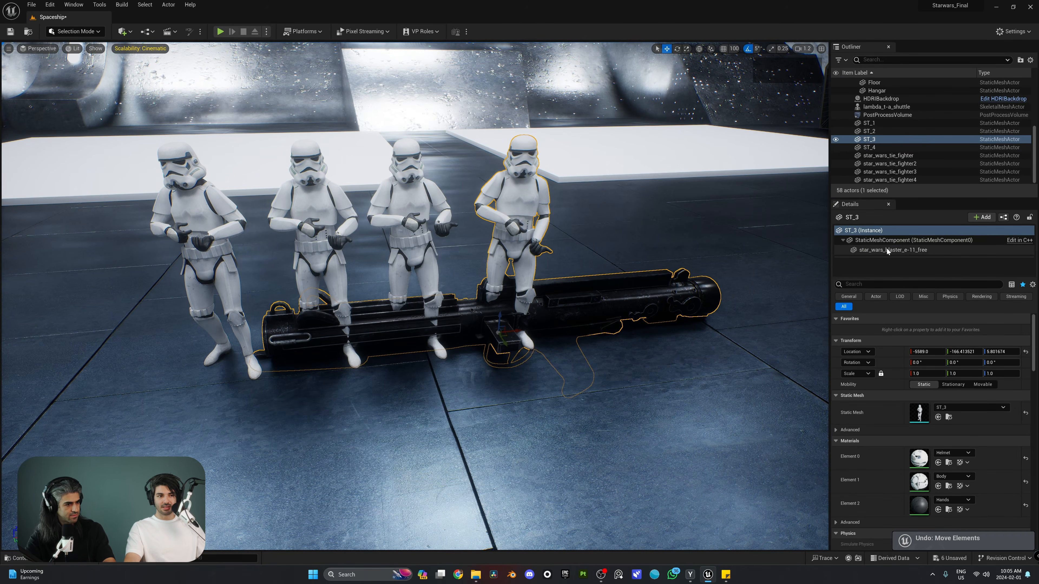
{"action": "left_click", "coordinate": [887, 250]}
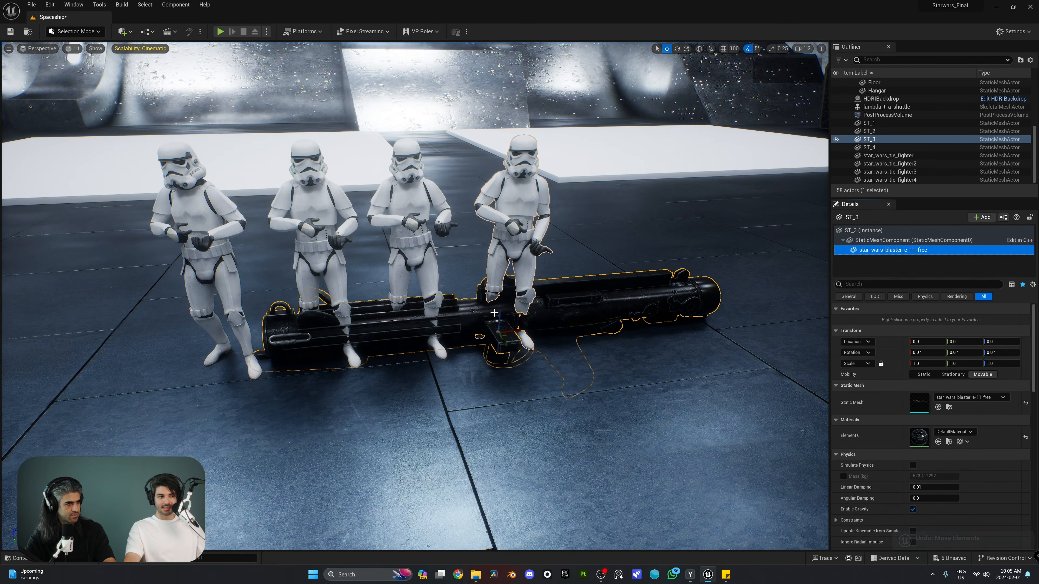
{"action": "left_click_drag", "start_coordinate": [499, 315], "coordinate": [504, 160]}
{"action": "key", "text": "ctrl+z"}
{"action": "key", "text": "d"}
{"action": "key", "text": "w"}
{"action": "right_click_drag", "start_coordinate": [503, 160], "coordinate": [479, 162]}
{"action": "left_click_drag", "start_coordinate": [450, 343], "coordinate": [444, 162]}
In local space, rotate the blaster 25 degrees and shrink it to about half size
{"action": "key", "text": "e"}
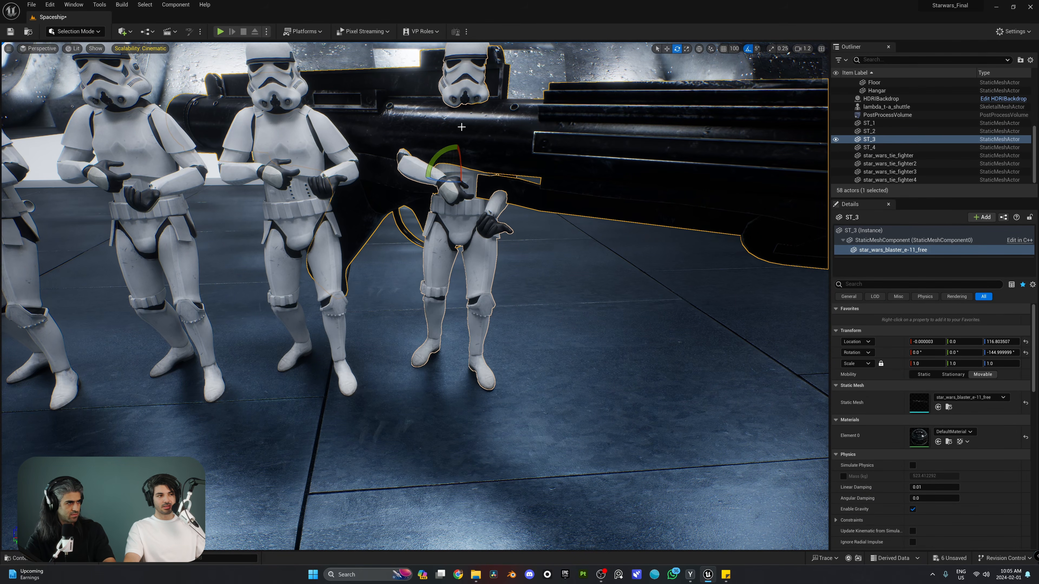
{"action": "mouse_move", "coordinate": [567, 166]}
{"action": "right_mouse_down"}
{"action": "mouse_move", "coordinate": [552, 164]}
{"action": "mouse_move", "coordinate": [568, 166]}
{"action": "right_mouse_up"}
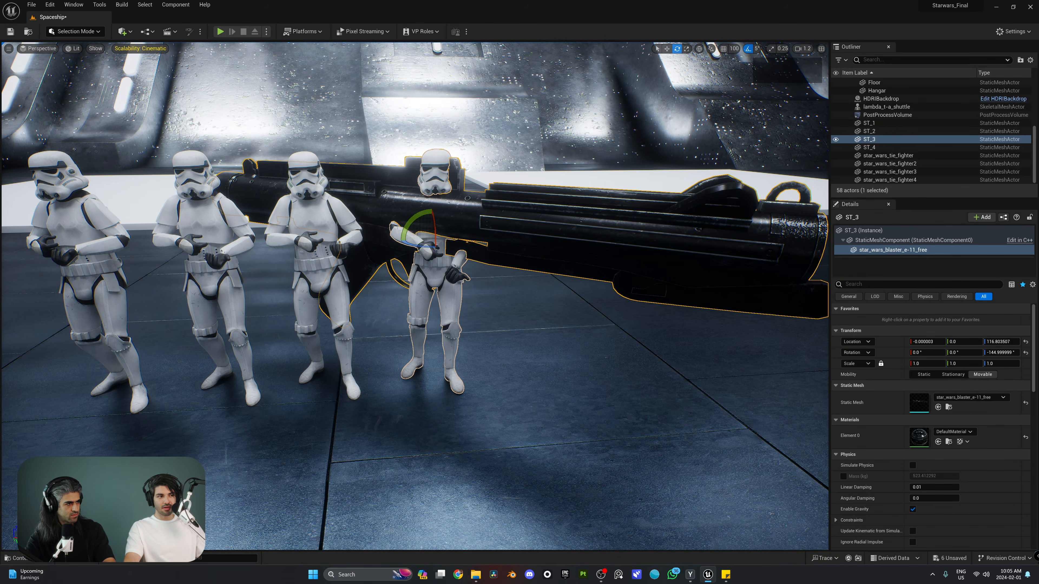
{"action": "left_click", "coordinate": [699, 50]}
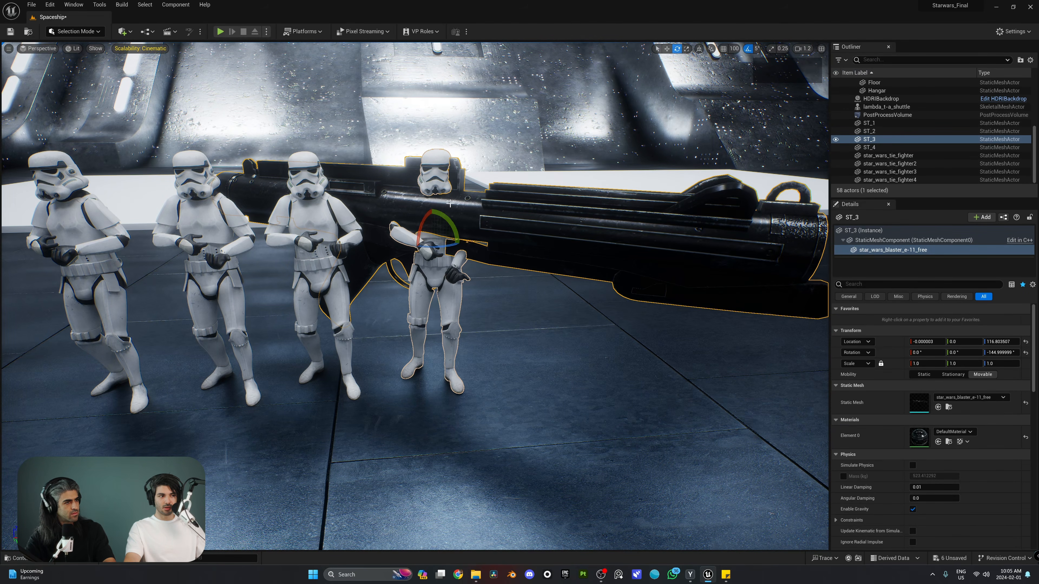
{"action": "left_click_drag", "start_coordinate": [449, 223], "coordinate": [472, 227]}
{"action": "mouse_move", "coordinate": [473, 226]}
{"action": "right_mouse_down"}
{"action": "mouse_move", "coordinate": [458, 219]}
{"action": "mouse_move", "coordinate": [456, 229]}
{"action": "mouse_move", "coordinate": [472, 226]}
{"action": "right_mouse_up"}
{"action": "key", "text": "w"}
{"action": "key", "text": "s"}
{"action": "key", "text": "r"}
{"action": "left_click_drag", "start_coordinate": [428, 228], "coordinate": [387, 258]}
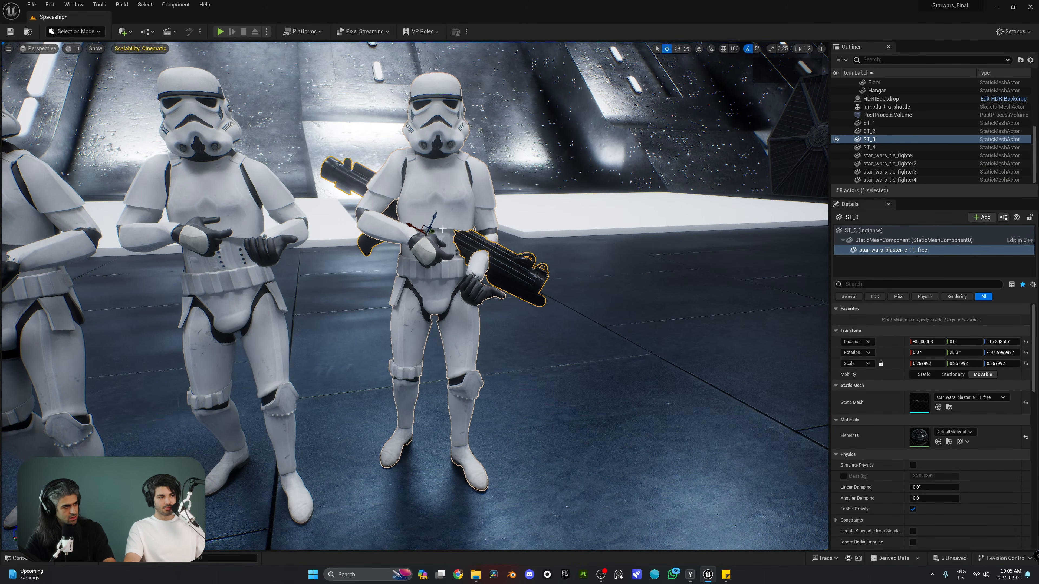
{"action": "left_click_drag", "start_coordinate": [433, 233], "coordinate": [429, 259]}
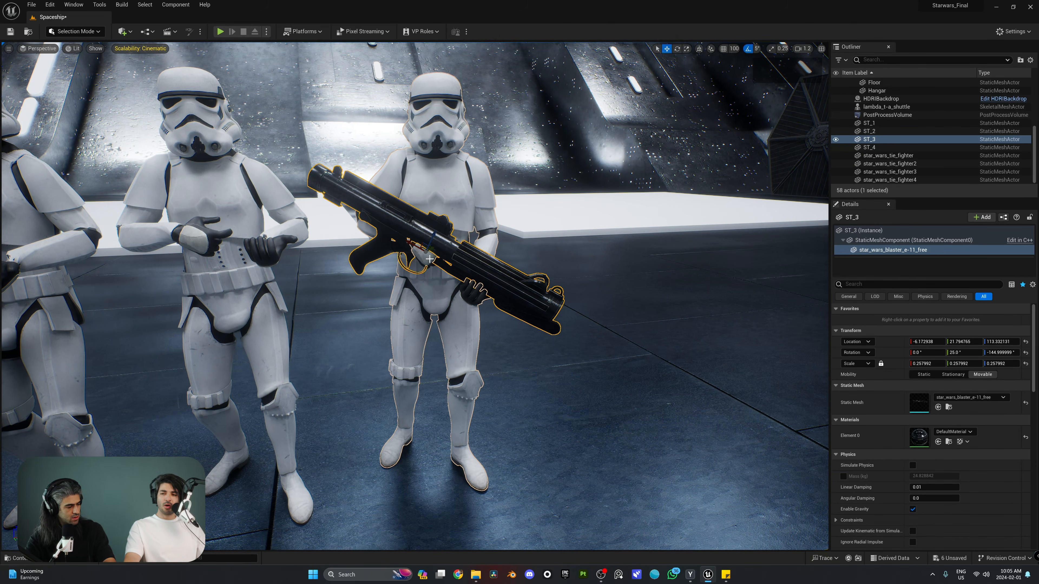
Lift the blaster toward the trooper's hands, slide it along its length, and shrink it further
{"action": "key", "text": "w"}
{"action": "right_click_drag", "start_coordinate": [432, 261], "coordinate": [460, 256]}
{"action": "scroll", "coordinate": [432, 261], "scroll_direction": "down", "scroll_amount": 5}
{"action": "key", "text": "a"}
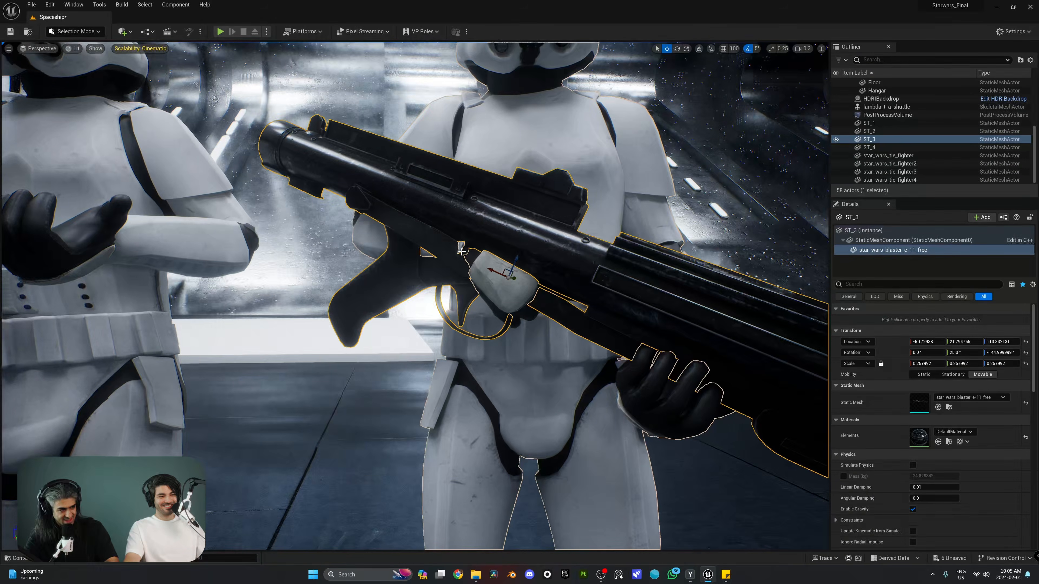
{"action": "left_click_drag", "start_coordinate": [515, 259], "coordinate": [545, 214]}
{"action": "right_click_drag", "start_coordinate": [545, 213], "coordinate": [521, 207]}
{"action": "key", "text": "d"}
{"action": "key", "text": "r"}
{"action": "left_click_drag", "start_coordinate": [505, 231], "coordinate": [470, 265]}
Shrink the blaster to 0.132538, tilt it 35° and slide it into the grip
{"action": "key", "text": "d"}
{"action": "right_click_drag", "start_coordinate": [496, 211], "coordinate": [486, 207]}
{"action": "key", "text": "e"}
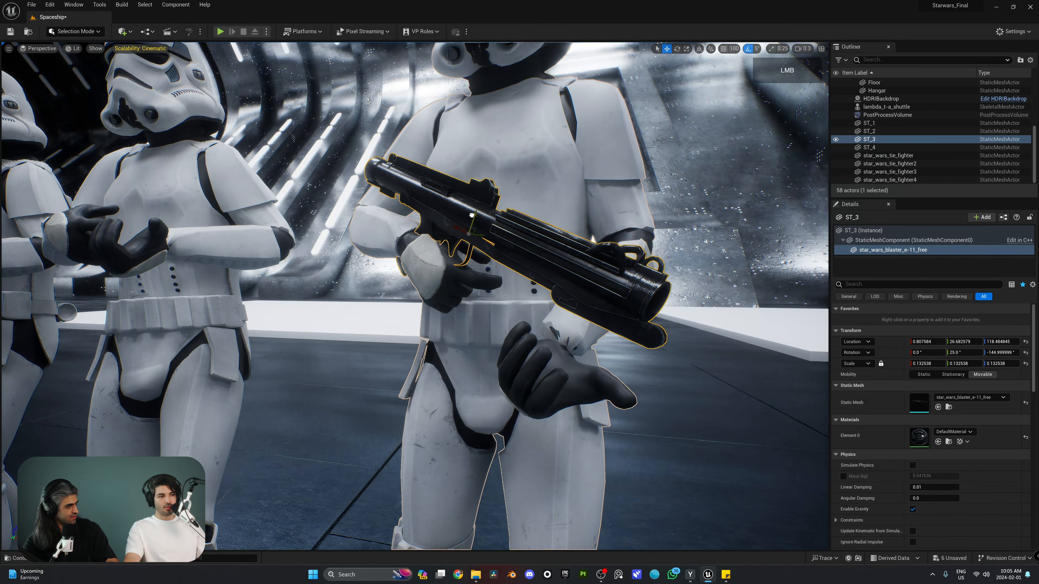
{"action": "left_click_drag", "start_coordinate": [483, 240], "coordinate": [500, 242]}
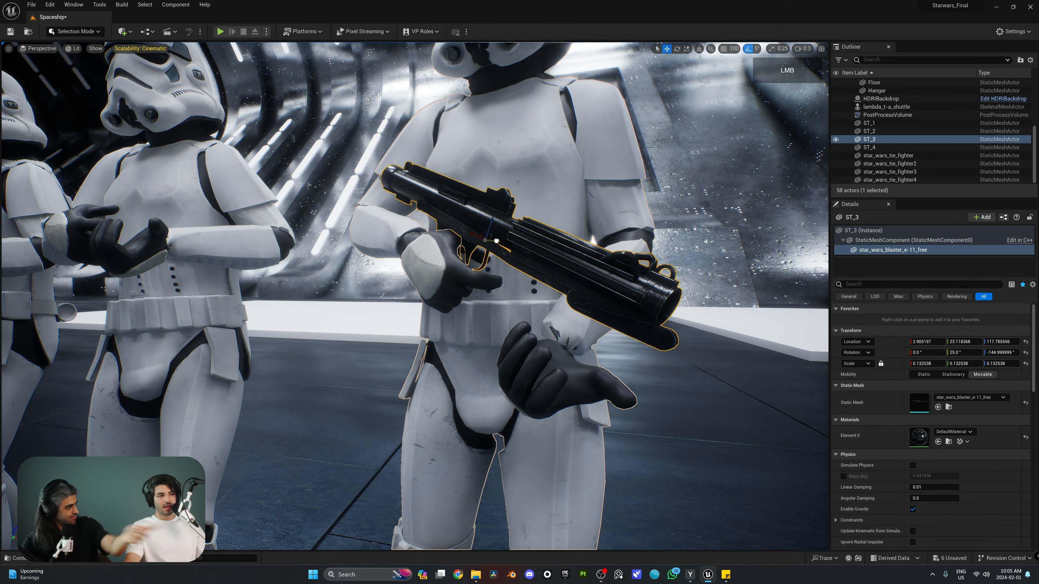
{"action": "key", "text": "a"}
{"action": "key", "text": "e"}
{"action": "right_click_drag", "start_coordinate": [500, 242], "coordinate": [468, 236]}
{"action": "key", "text": "e"}
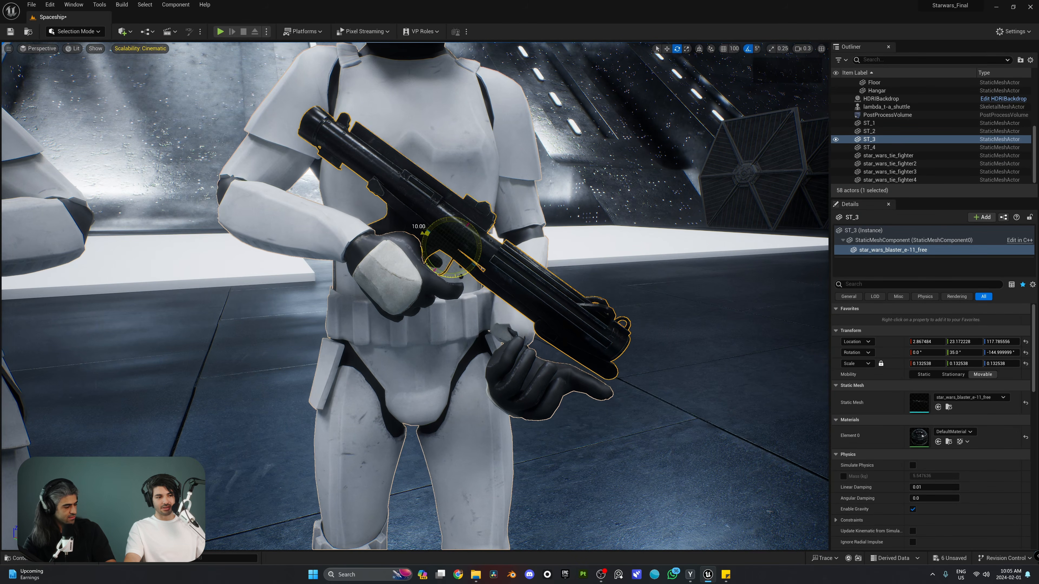
{"action": "key", "text": "d"}
{"action": "right_click_drag", "start_coordinate": [425, 235], "coordinate": [367, 241]}
Rotate the blaster to match the hands and enlarge it slightly to 0.148457 scale
{"action": "key", "text": "s"}
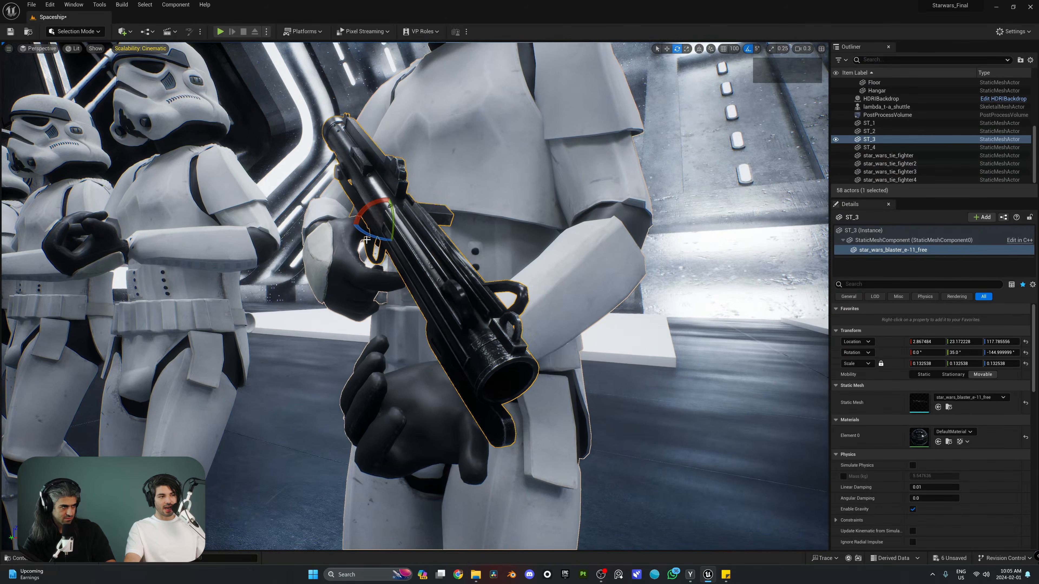
{"action": "left_click_drag", "start_coordinate": [373, 239], "coordinate": [377, 234]}
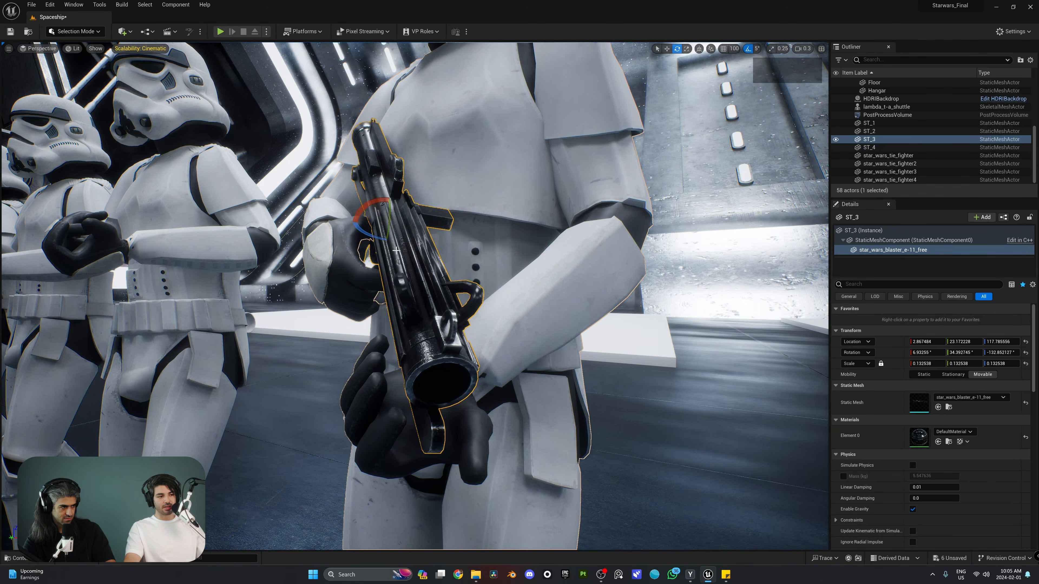
{"action": "key", "text": "s"}
{"action": "key", "text": "a"}
{"action": "right_click_drag", "start_coordinate": [377, 234], "coordinate": [477, 293]}
{"action": "key", "text": "w"}
{"action": "key", "text": "a"}
{"action": "key", "text": "d"}
{"action": "key", "text": "s"}
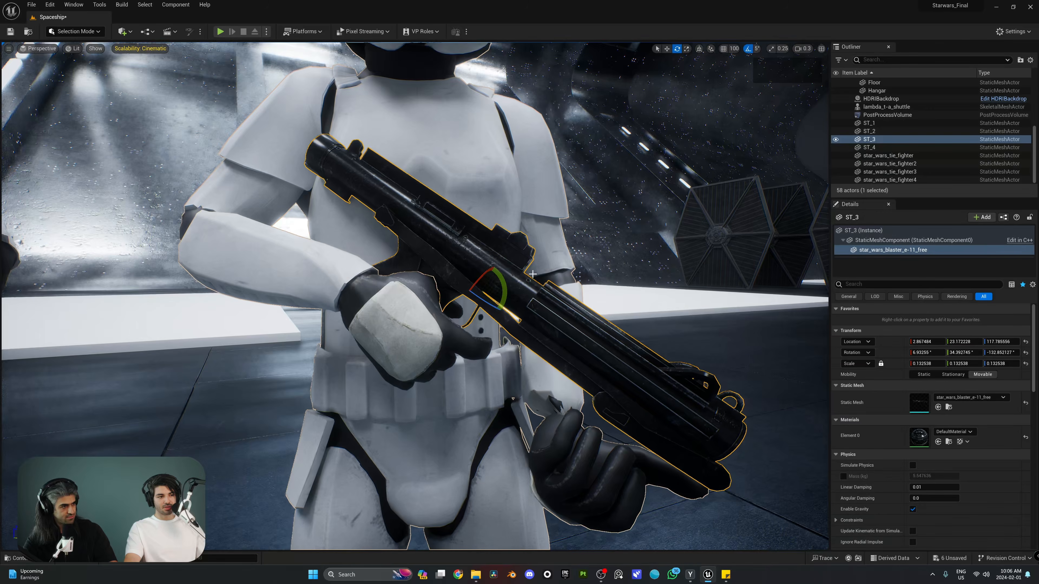
{"action": "key", "text": "r"}
{"action": "left_click_drag", "start_coordinate": [476, 293], "coordinate": [477, 294]}
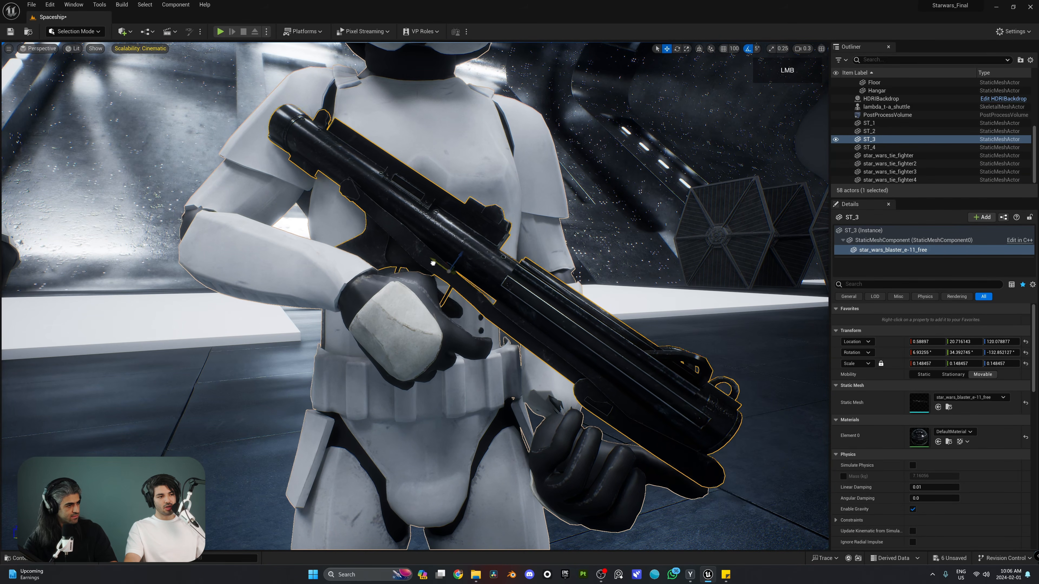
Nudge the blaster along its axes until it sits in ST_3's hands
{"action": "left_click_drag", "start_coordinate": [433, 262], "coordinate": [441, 274]}
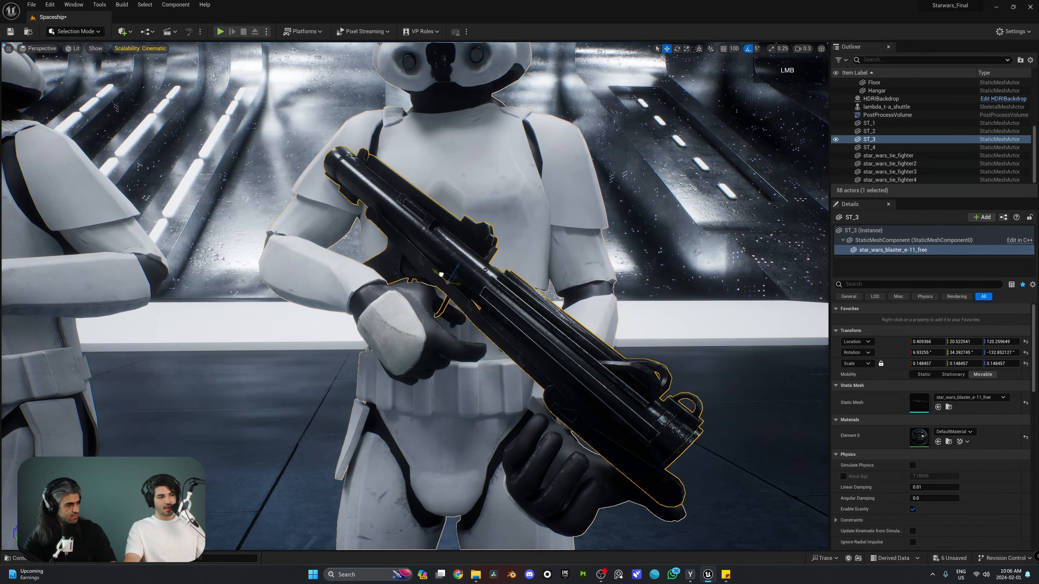
{"action": "left_click_drag", "start_coordinate": [467, 329], "coordinate": [494, 321]}
{"action": "key", "text": "d"}
{"action": "right_click_drag", "start_coordinate": [495, 321], "coordinate": [565, 217]}
{"action": "key", "text": "a"}
{"action": "key", "text": "e"}
{"action": "scroll", "coordinate": [614, 221], "scroll_direction": "up", "scroll_amount": 3}
{"action": "key", "text": "d"}
{"action": "key", "text": "s"}
{"action": "key", "text": "s"}
{"action": "key", "text": "a"}
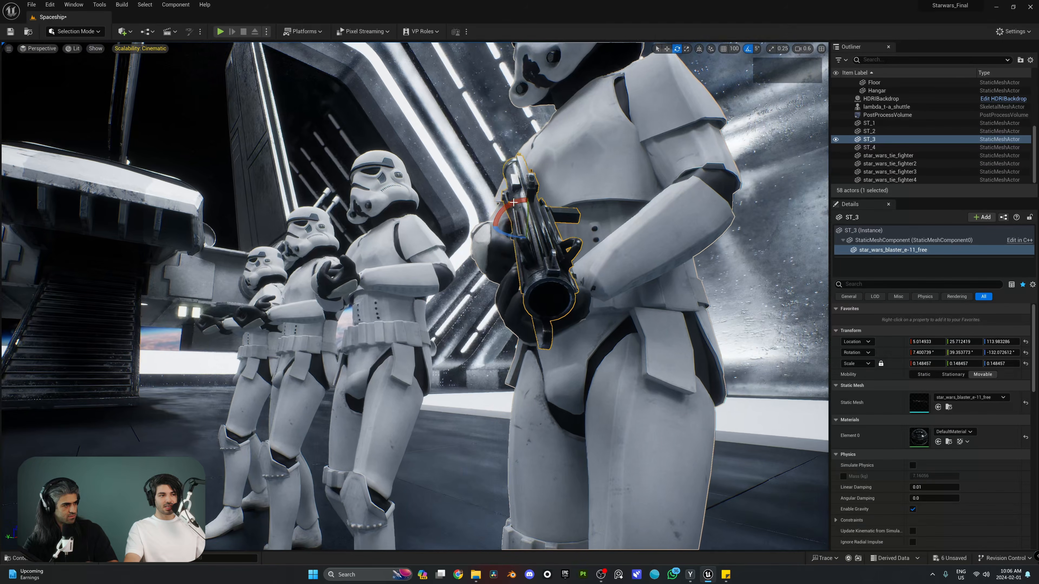
With rotation snapping off, angle the blaster a few degrees across the trooper's body
{"action": "left_click", "coordinate": [747, 50]}
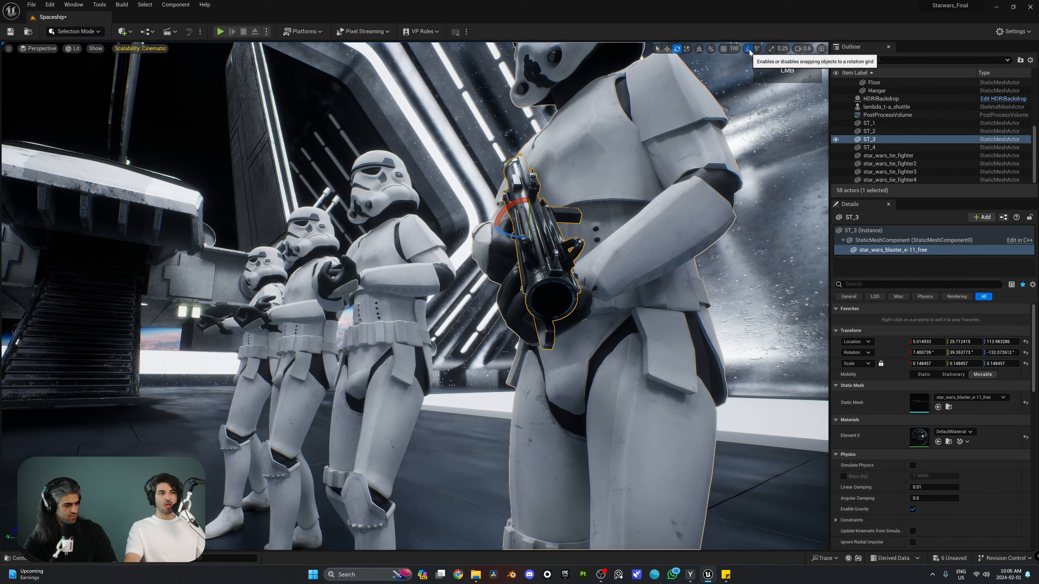
{"action": "left_click_drag", "start_coordinate": [511, 235], "coordinate": [520, 229]}
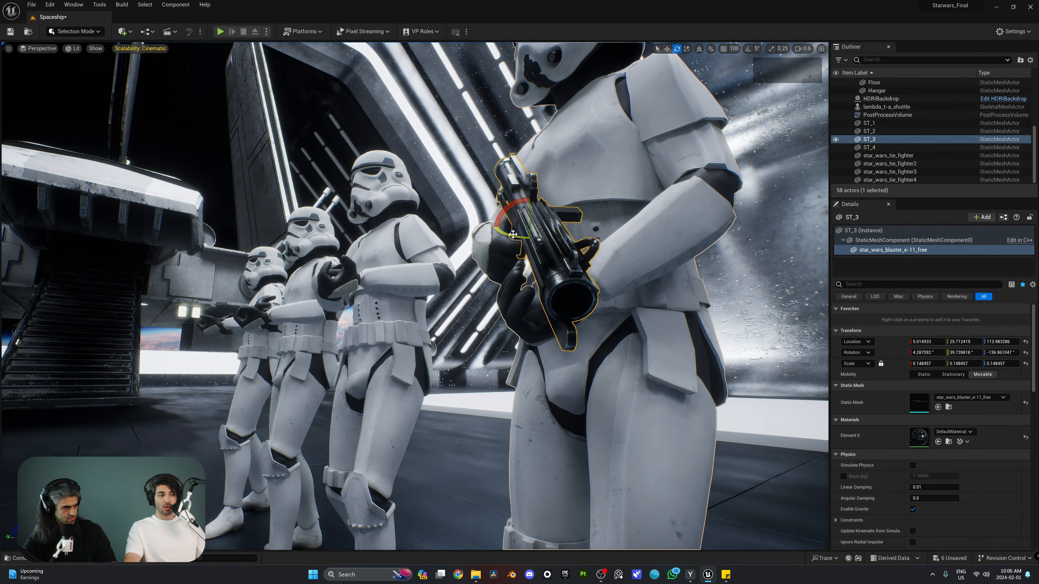
{"action": "key", "text": "s"}
{"action": "right_click_drag", "start_coordinate": [528, 279], "coordinate": [655, 270]}
{"action": "key", "text": "a"}
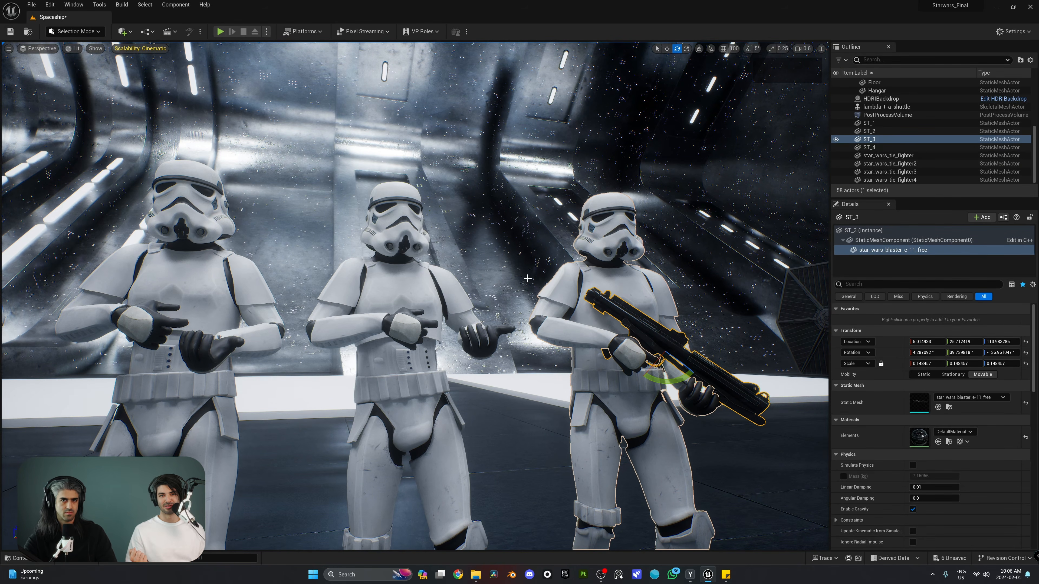
Inspect ST_3's blaster, then deselect it and frame the row of troopers
{"action": "right_click_drag", "start_coordinate": [629, 320], "coordinate": [561, 356]}
{"action": "key", "text": "d"}
{"action": "key", "text": "w"}
{"action": "key", "text": "q"}
{"action": "key", "text": "s"}
{"action": "key", "text": "a"}
{"action": "key", "text": "e"}
{"action": "scroll", "coordinate": [565, 360], "scroll_direction": "up", "scroll_amount": 2}
{"action": "key", "text": "s"}
{"action": "left_click", "coordinate": [545, 270]}
{"action": "key", "text": "s"}
{"action": "right_click_drag", "start_coordinate": [544, 270], "coordinate": [573, 256]}
{"action": "key", "text": "c"}
{"action": "key", "text": "c"}
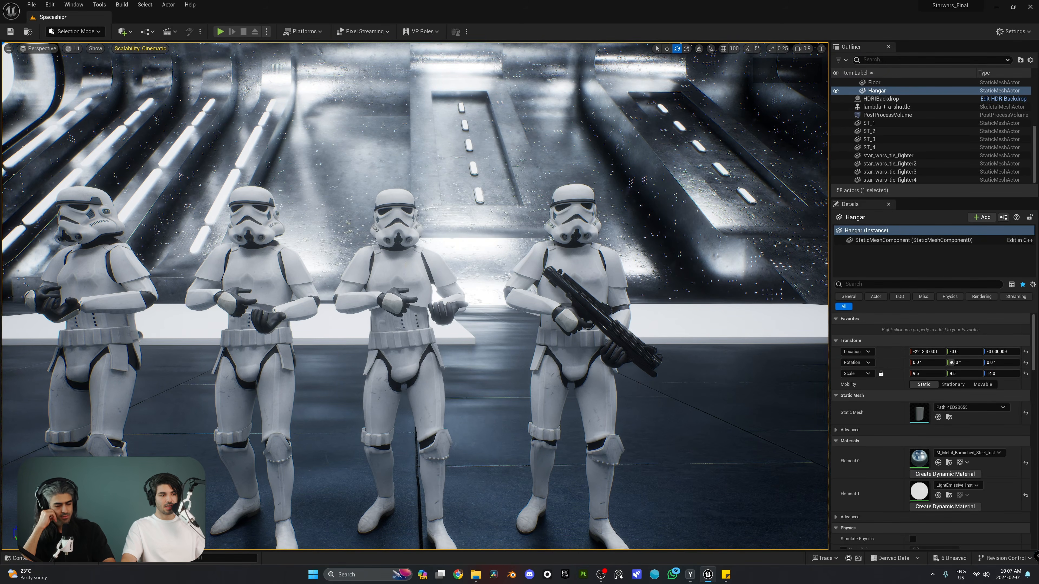
Select the ST_2 stormtrooper with the blaster mesh chosen in the Blaster folder
{"action": "left_click", "coordinate": [409, 282]}
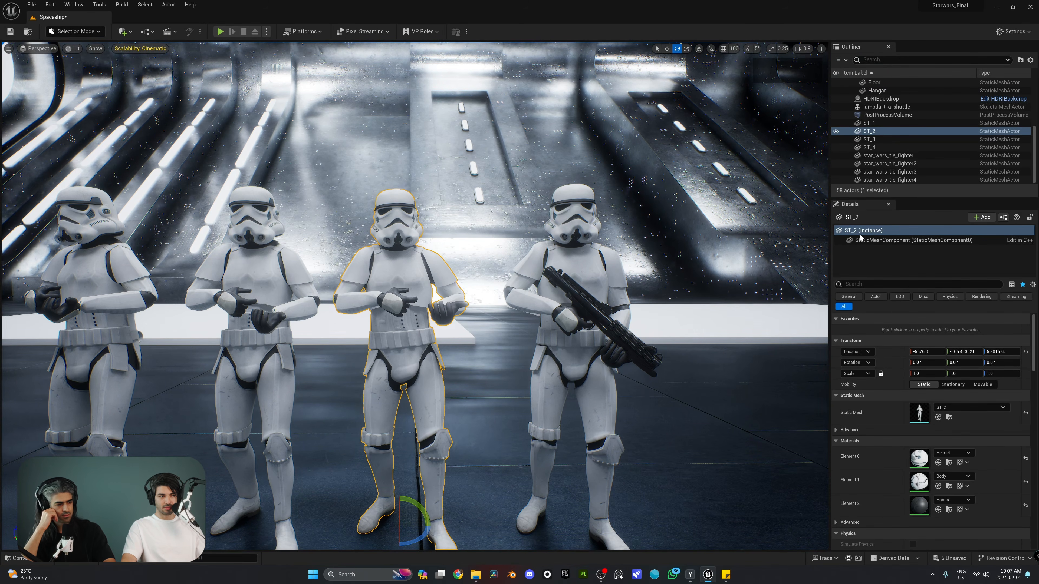
{"action": "key", "text": "ctrl+space"}
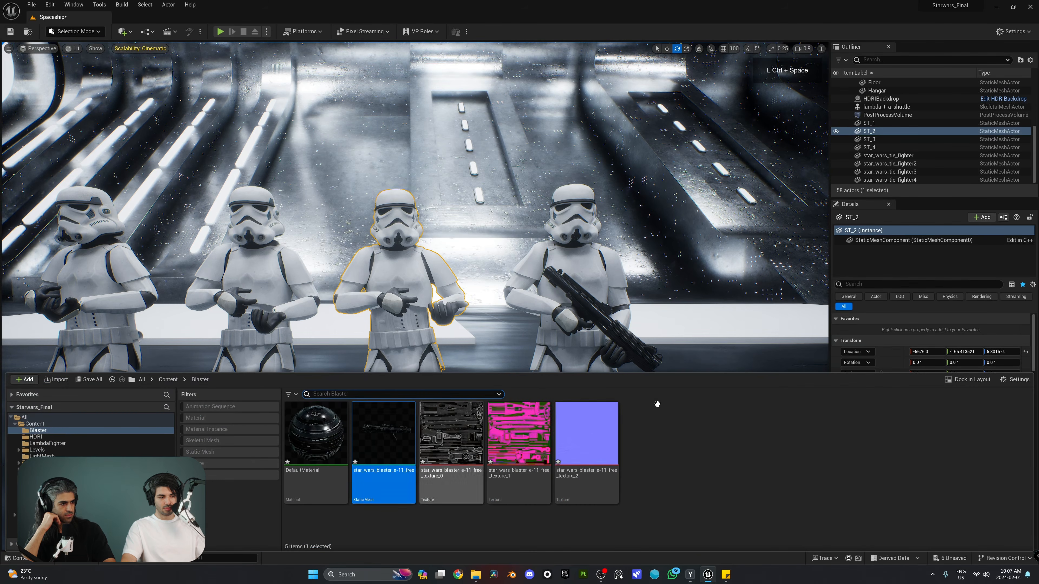
{"action": "key", "text": "ctrl+space"}
Add the full-size star_wars_blaster_e-11_free mesh to ST_2, then select ST_3's blaster component
{"action": "left_click", "coordinate": [982, 217]}
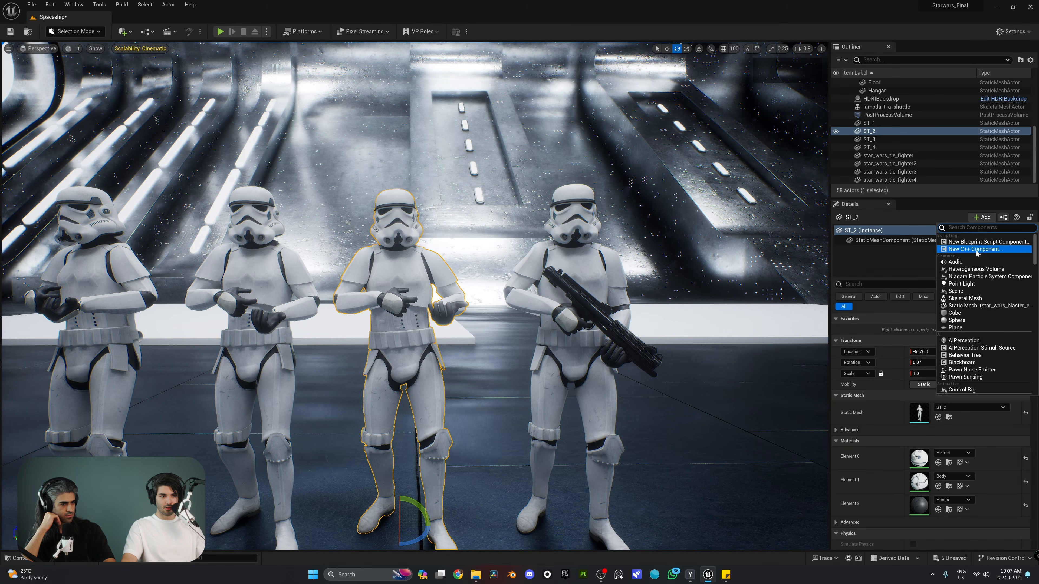
{"action": "left_click", "coordinate": [982, 306]}
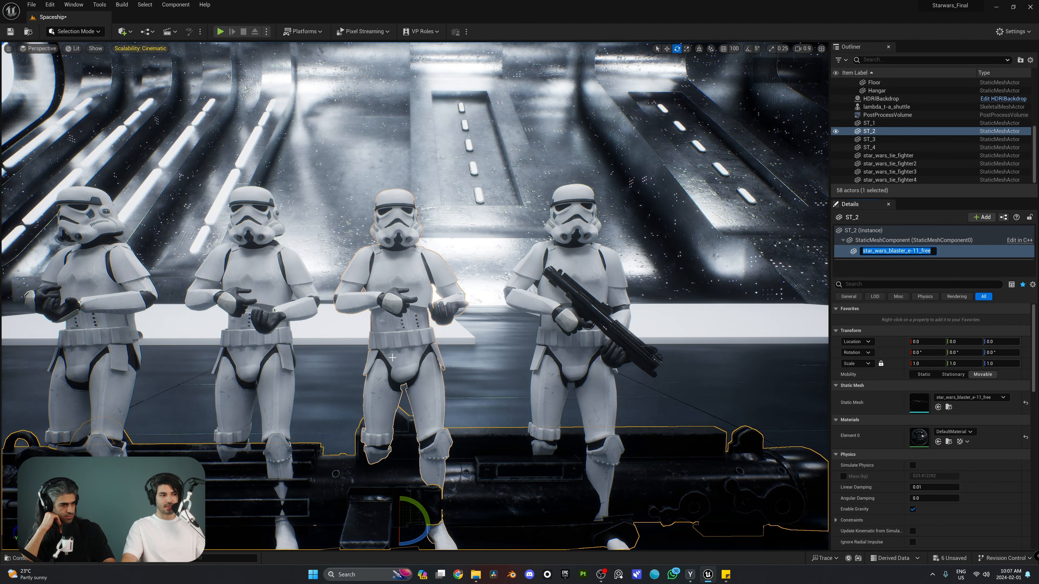
{"action": "key", "text": "s"}
{"action": "mouse_move", "coordinate": [529, 238]}
{"action": "right_mouse_down"}
{"action": "mouse_move", "coordinate": [487, 282]}
{"action": "mouse_move", "coordinate": [529, 239]}
{"action": "right_mouse_up"}
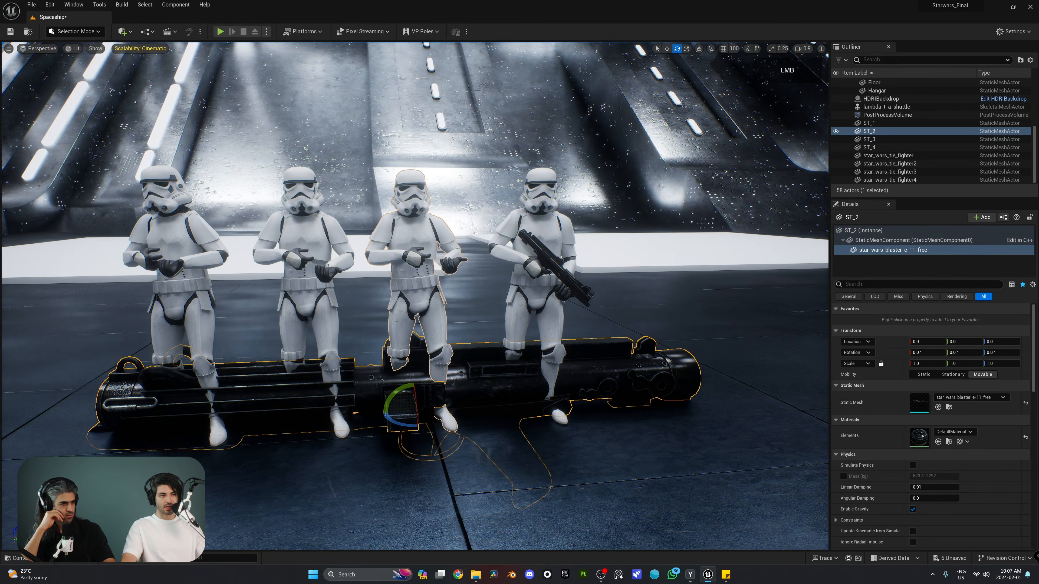
{"action": "left_click", "coordinate": [547, 223]}
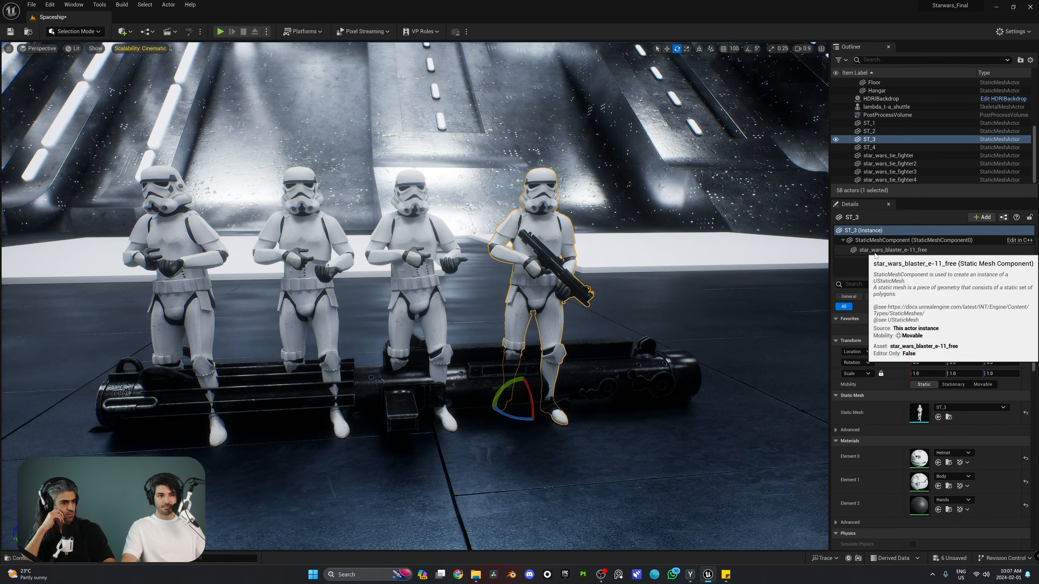
{"action": "left_click", "coordinate": [922, 249]}
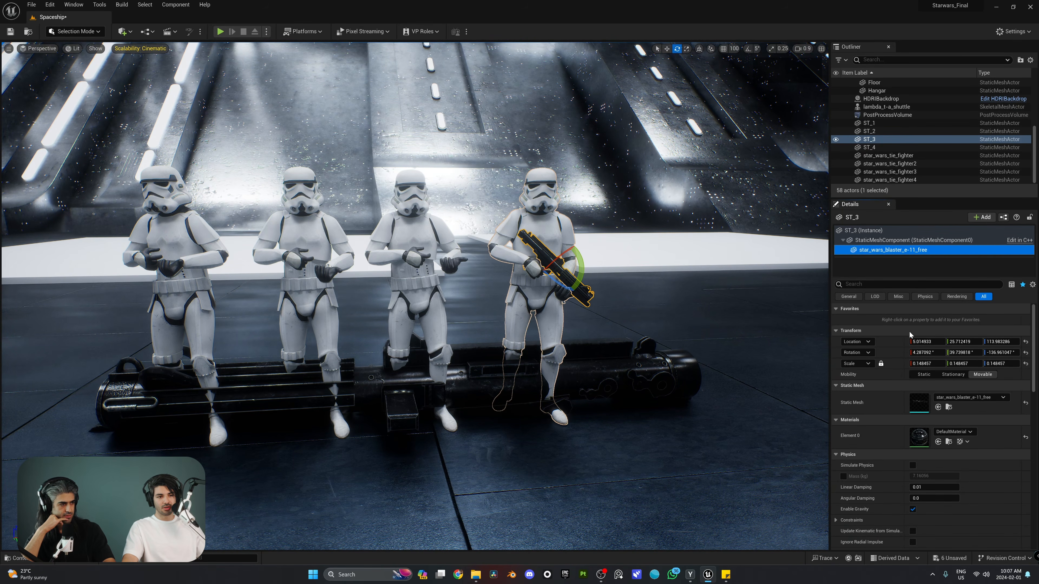
Copy the Location of ST_3's blaster and paste it onto ST_2's blaster
{"action": "right_click", "coordinate": [882, 342]}
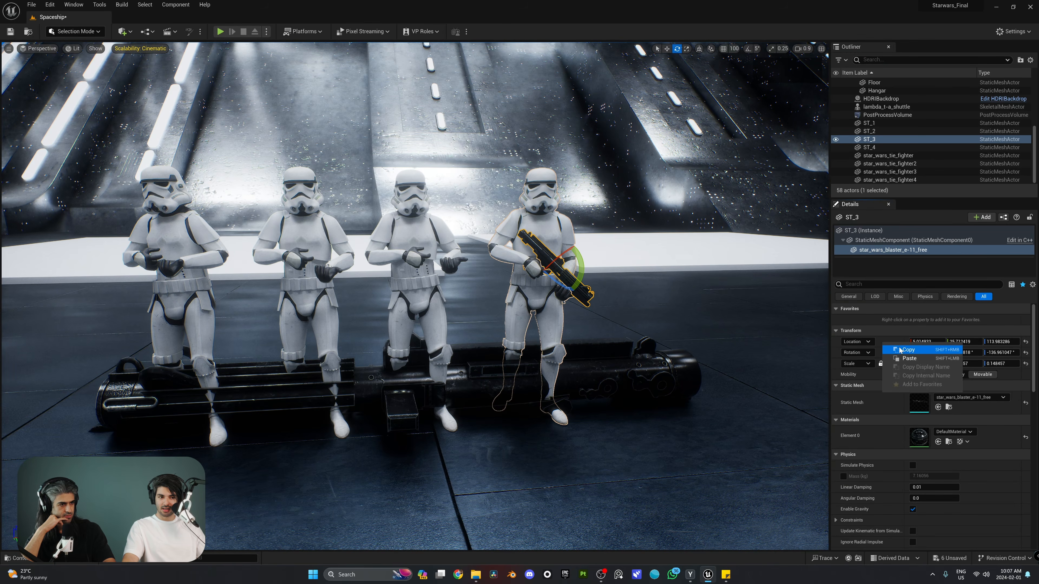
{"action": "left_click", "coordinate": [904, 348]}
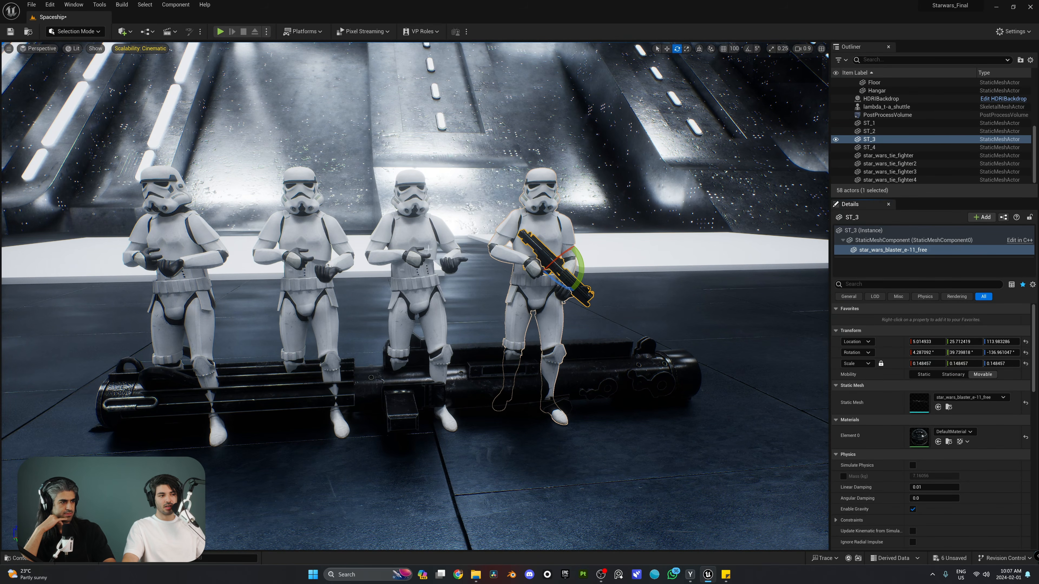
{"action": "left_click", "coordinate": [404, 305]}
{"action": "left_click", "coordinate": [426, 247]}
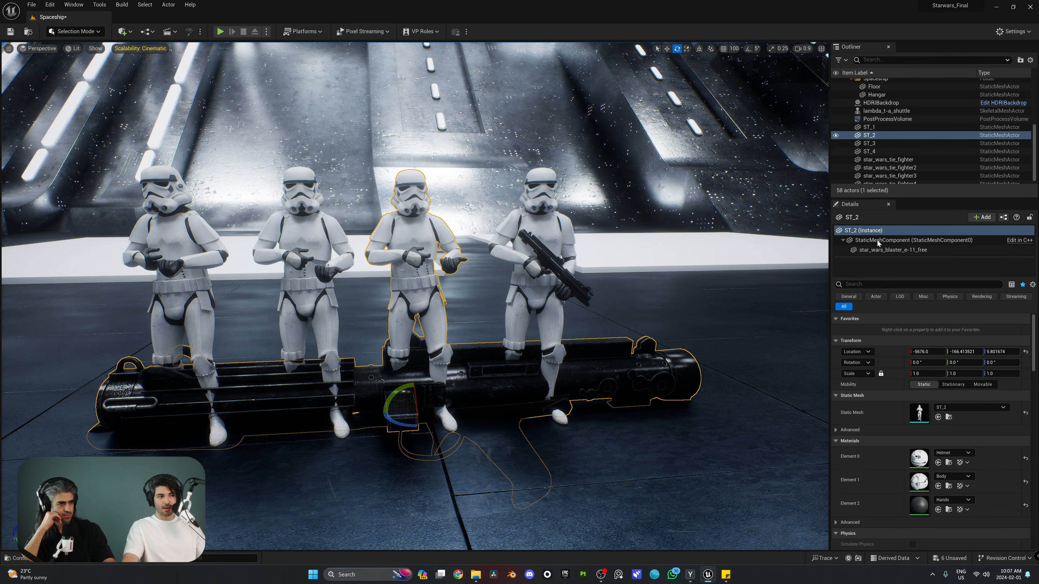
{"action": "left_click", "coordinate": [887, 250]}
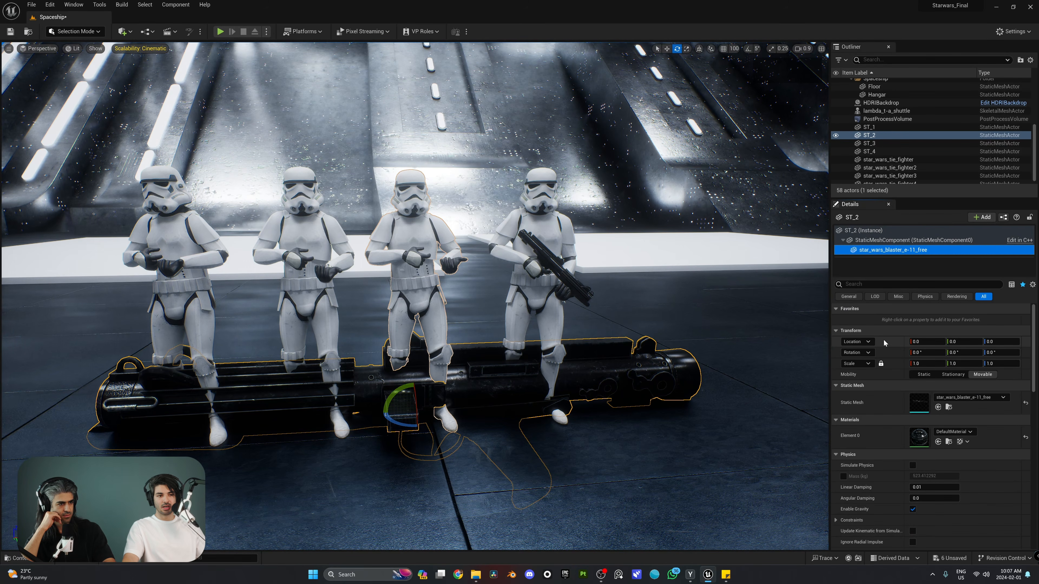
{"action": "right_click", "coordinate": [888, 340]}
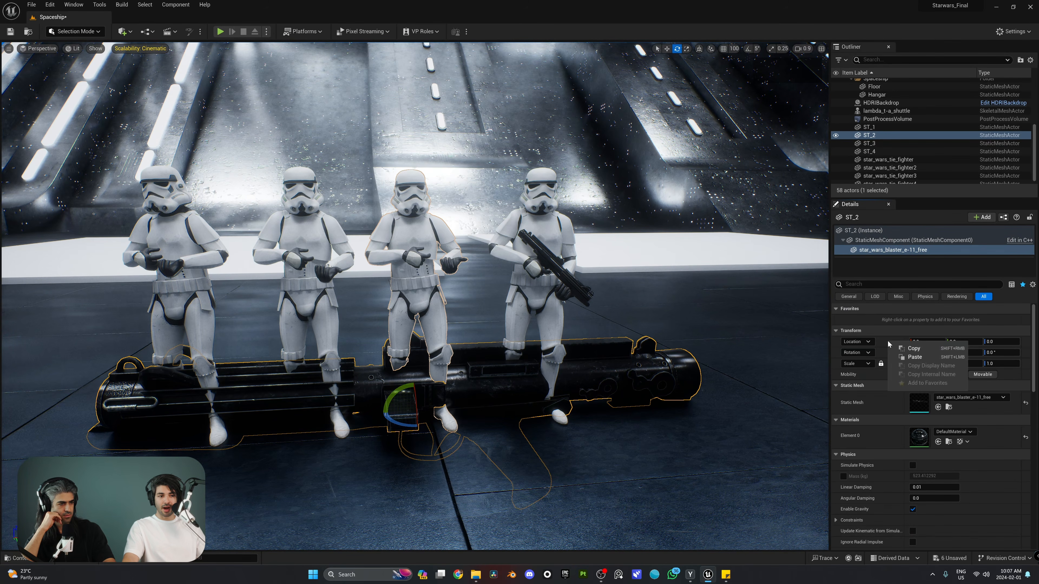
{"action": "left_click", "coordinate": [912, 358]}
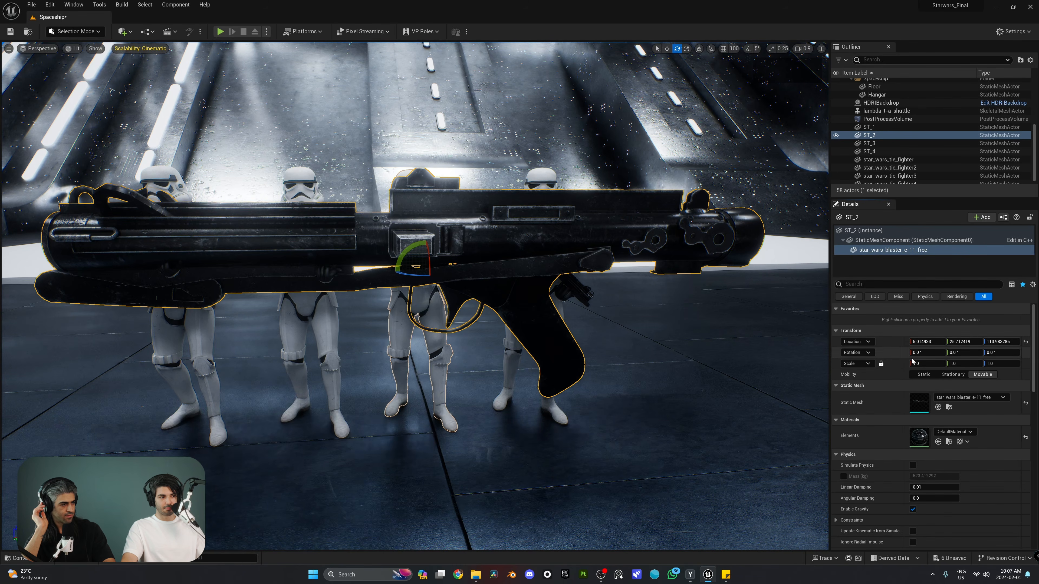
Copy the Rotation of ST_3's blaster and paste it onto ST_2's blaster
{"action": "left_click", "coordinate": [533, 191]}
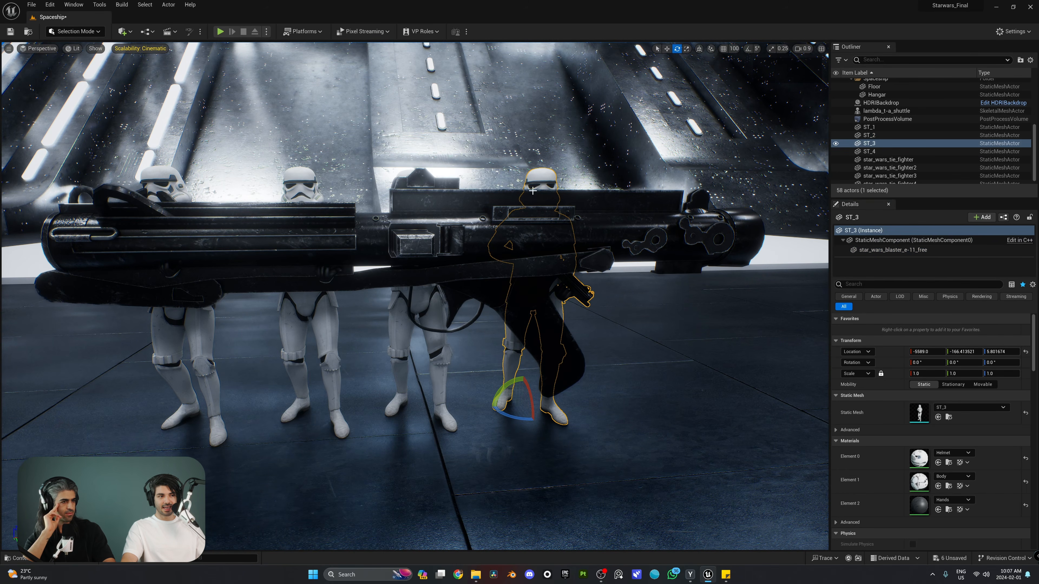
{"action": "left_click", "coordinate": [924, 251]}
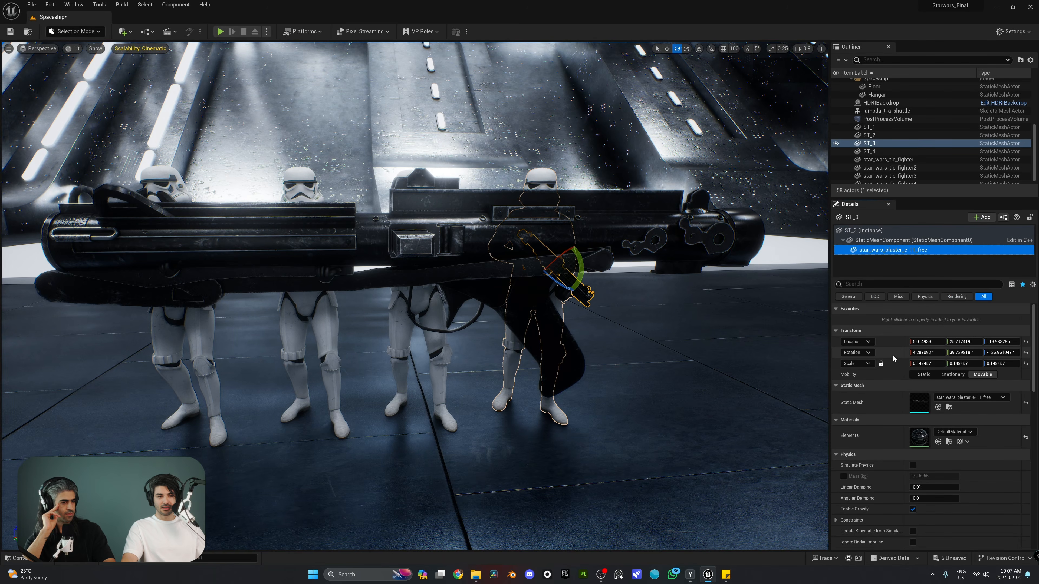
{"action": "right_click", "coordinate": [893, 358]}
{"action": "left_click", "coordinate": [915, 363]}
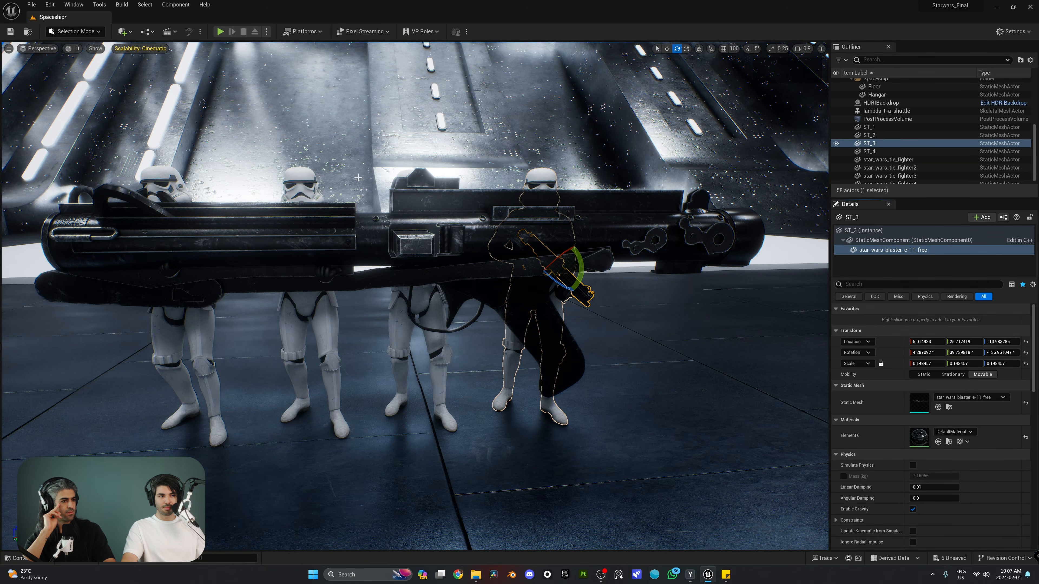
{"action": "left_click", "coordinate": [395, 319]}
{"action": "left_click", "coordinate": [884, 250]}
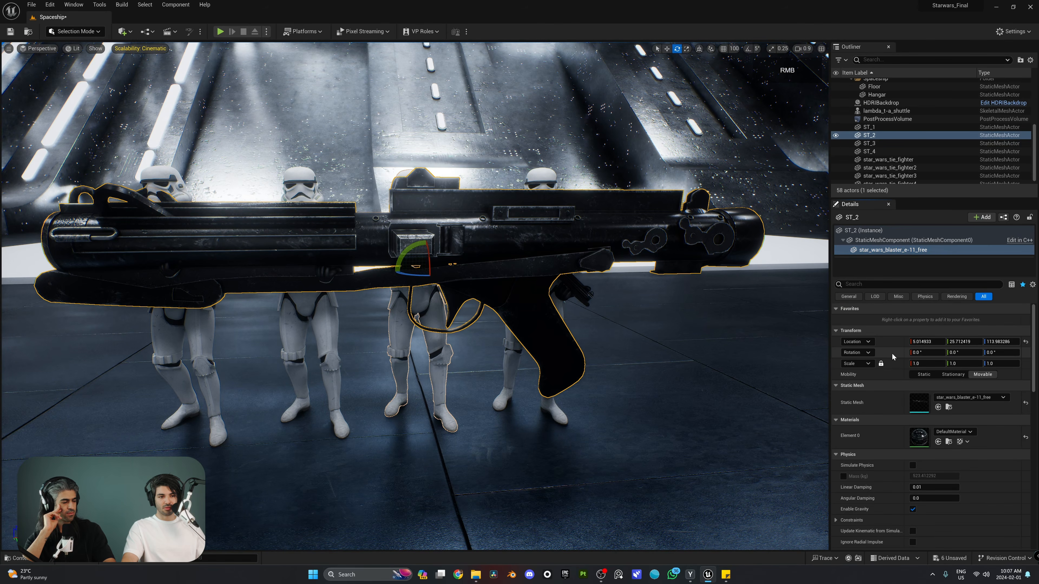
{"action": "right_click", "coordinate": [892, 353]}
{"action": "left_click", "coordinate": [926, 371]}
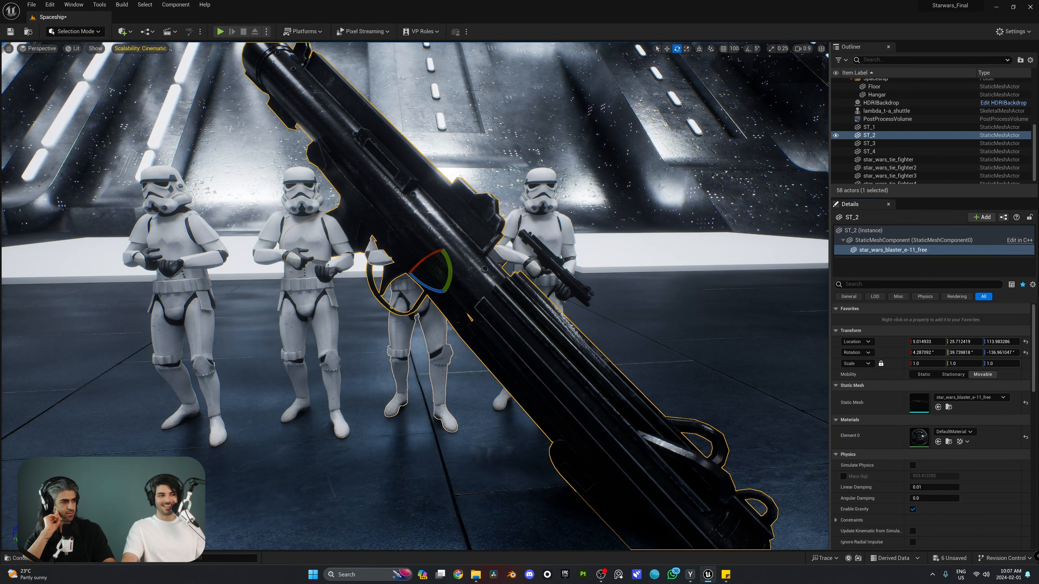
Copy ST_3's blaster scale of 0.148457 and paste it onto ST_2's blaster
{"action": "left_click", "coordinate": [548, 182]}
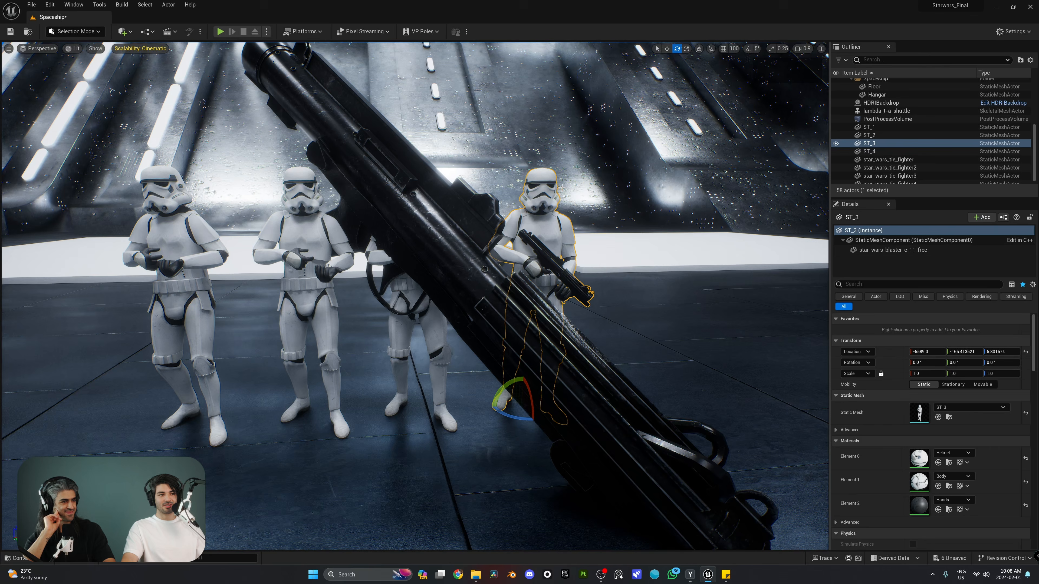
{"action": "left_click", "coordinate": [893, 250]}
{"action": "right_click", "coordinate": [894, 364]}
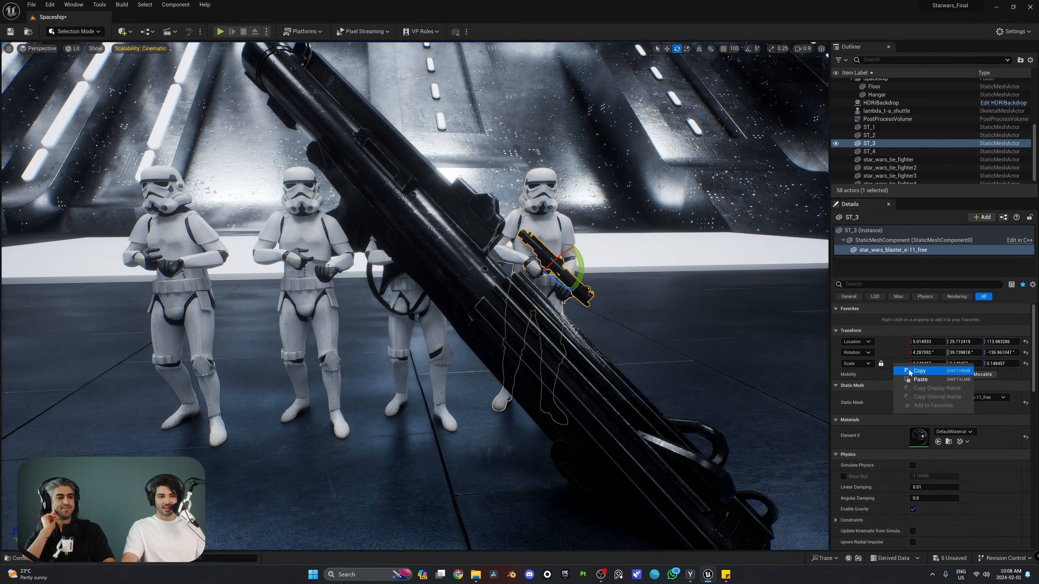
{"action": "left_click", "coordinate": [909, 370]}
{"action": "left_click", "coordinate": [490, 253]}
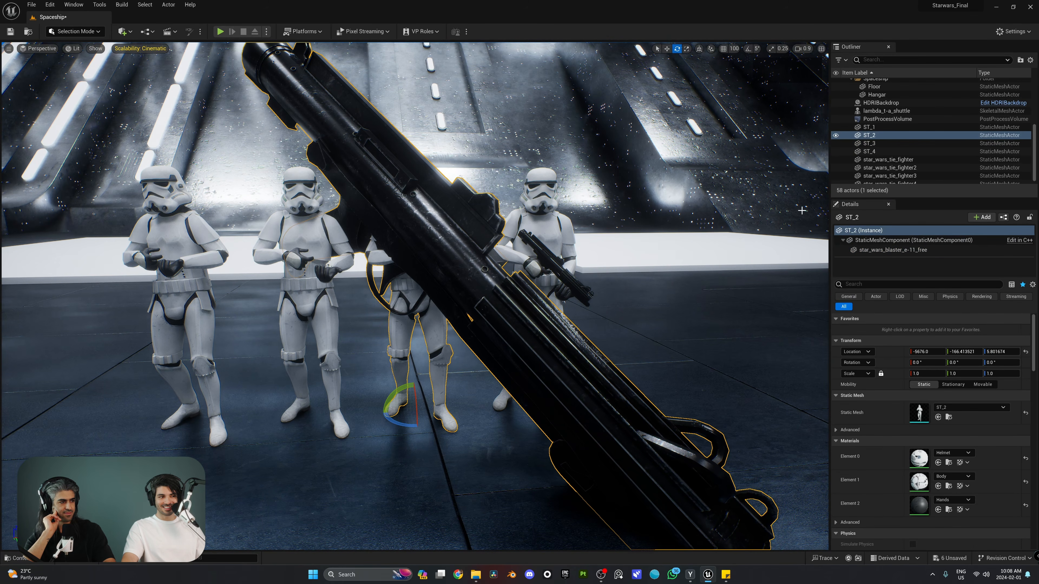
{"action": "left_click", "coordinate": [877, 250]}
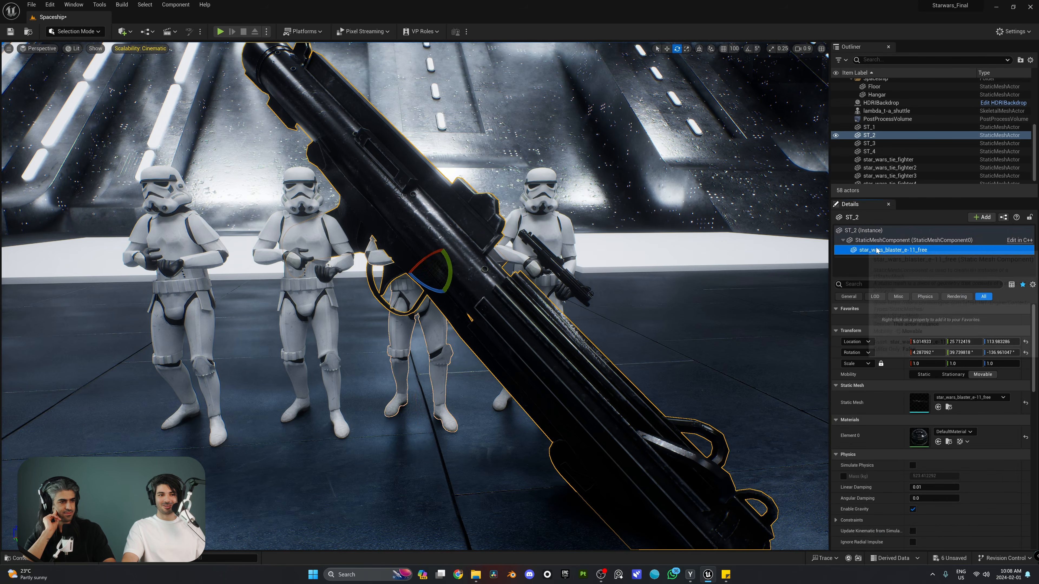
{"action": "right_click", "coordinate": [894, 365]}
{"action": "left_click", "coordinate": [909, 380]}
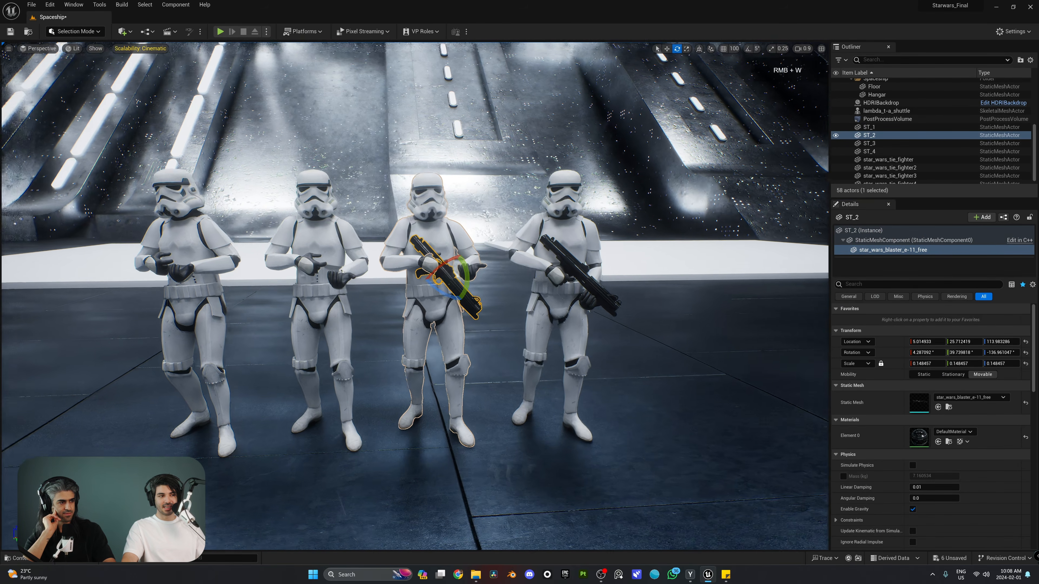
Tilt ST_2's blaster down to about 17 degrees and slide it along its length into the grip
{"action": "key", "text": "w"}
{"action": "right_click_drag", "start_coordinate": [449, 285], "coordinate": [460, 325]}
{"action": "scroll", "coordinate": [452, 316], "scroll_direction": "down", "scroll_amount": 4}
{"action": "key", "text": "e"}
{"action": "left_click_drag", "start_coordinate": [472, 268], "coordinate": [437, 168]}
{"action": "key", "text": "w"}
{"action": "right_click_drag", "start_coordinate": [437, 167], "coordinate": [419, 242]}
Shift ST_2's blaster sideways into the hands and turn it about 4 degrees to -151.6° yaw
{"action": "key", "text": "s"}
{"action": "key", "text": "d"}
{"action": "key", "text": "w"}
{"action": "key", "text": "d"}
{"action": "key", "text": "w"}
{"action": "left_click_drag", "start_coordinate": [497, 255], "coordinate": [526, 251]}
{"action": "key", "text": "a"}
{"action": "key", "text": "w"}
{"action": "right_click_drag", "start_coordinate": [525, 252], "coordinate": [545, 238]}
{"action": "key", "text": "s"}
{"action": "key", "text": "e"}
{"action": "key", "text": "w"}
{"action": "right_click_drag", "start_coordinate": [409, 245], "coordinate": [393, 242]}
{"action": "left_click_drag", "start_coordinate": [386, 242], "coordinate": [376, 241]}
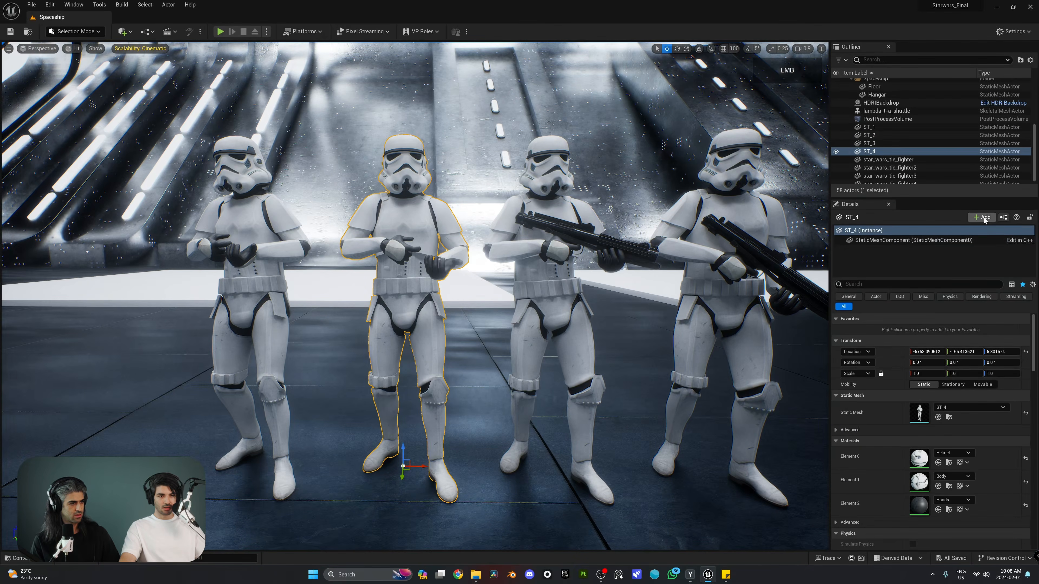
{"action": "left_click", "coordinate": [982, 217]}
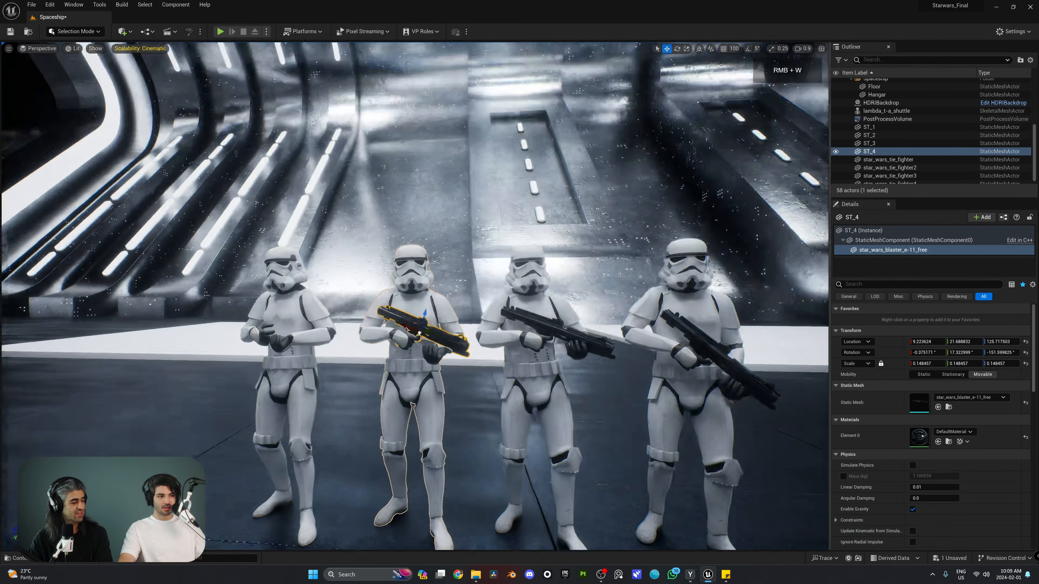
Nudge ST_4's blaster within its hands, then undo a trial shrink of the blaster
{"action": "key", "text": "f"}
{"action": "key", "text": "e"}
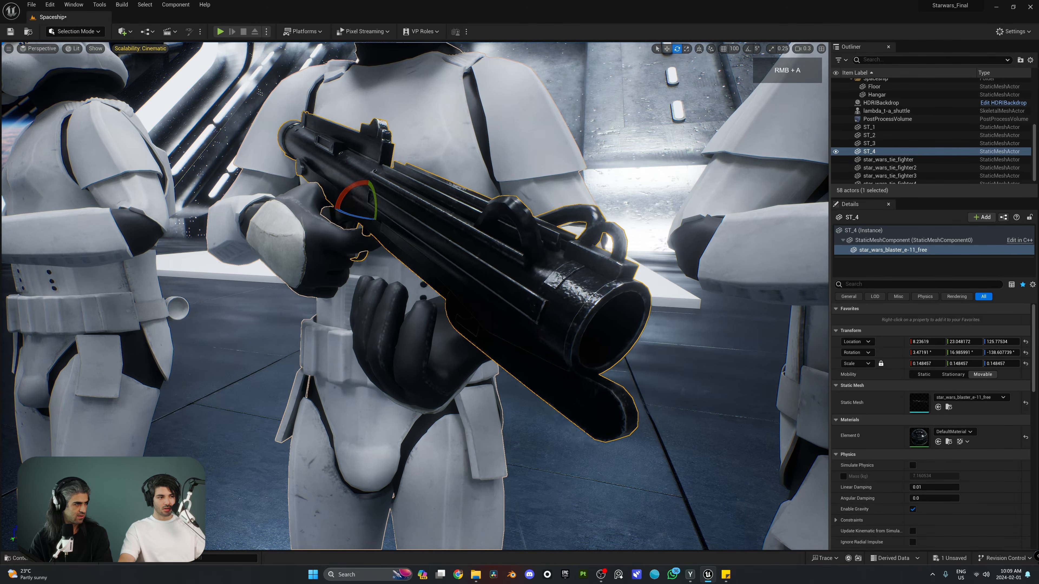
{"action": "right_click_drag", "start_coordinate": [415, 296], "coordinate": [392, 348]}
{"action": "key", "text": "a"}
{"action": "key", "text": "s"}
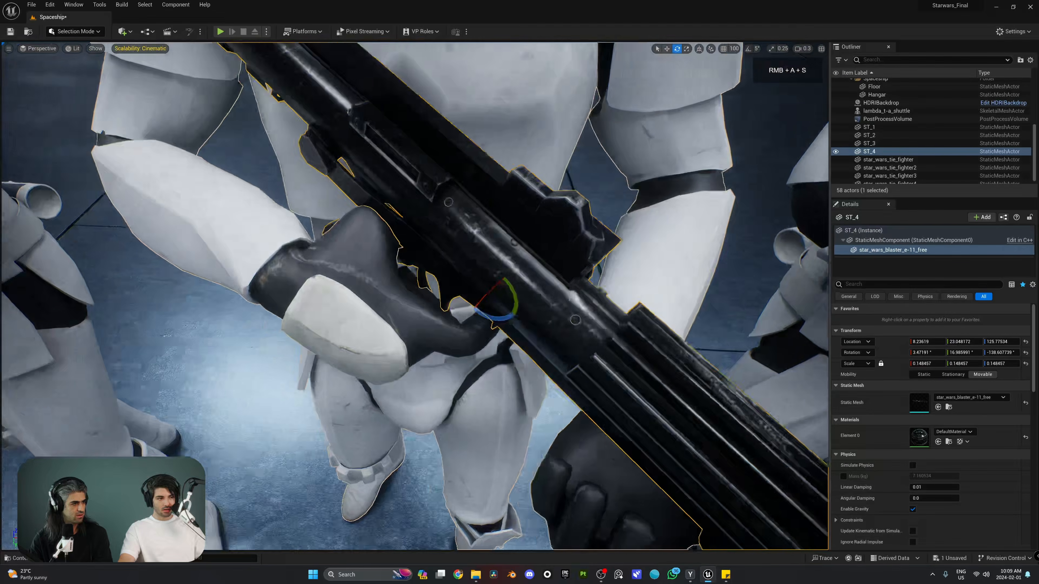
{"action": "right_click_drag", "start_coordinate": [497, 299], "coordinate": [497, 282]}
{"action": "key", "text": "w"}
{"action": "left_click_drag", "start_coordinate": [543, 283], "coordinate": [550, 305]}
{"action": "key", "text": "r"}
{"action": "right_click_drag", "start_coordinate": [550, 305], "coordinate": [548, 235]}
{"action": "key", "text": "s"}
{"action": "scroll", "coordinate": [550, 282], "scroll_direction": "up", "scroll_amount": 5}
{"action": "key", "text": "ctrl+z"}
Fly toward ST_1 and bring up the move gizmo on its blaster
{"action": "key", "text": "w"}
{"action": "left_click_drag", "start_coordinate": [494, 248], "coordinate": [512, 241]}
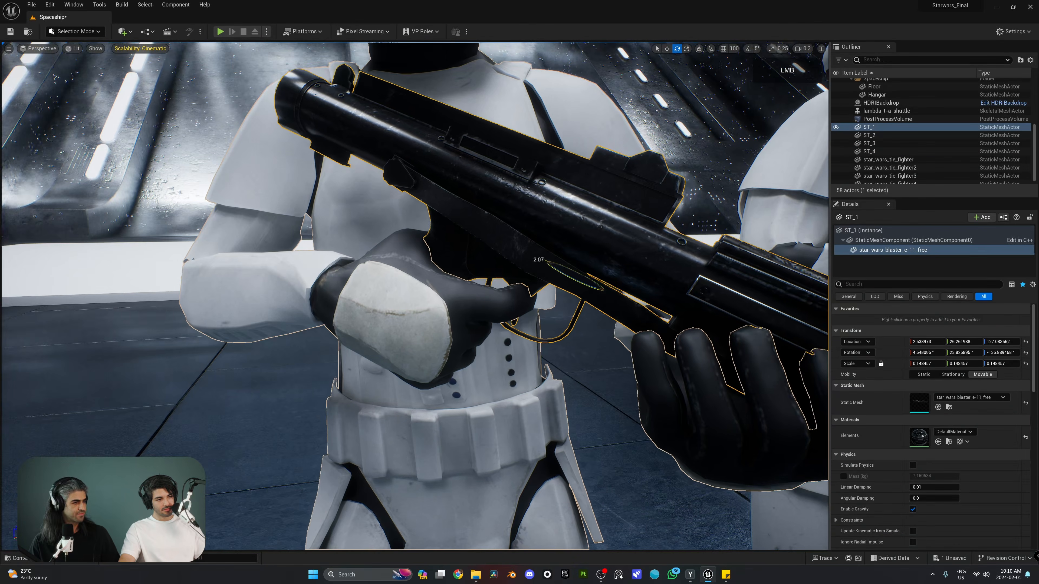
{"action": "key", "text": "w"}
{"action": "mouse_move", "coordinate": [581, 245]}
{"action": "right_mouse_down"}
{"action": "mouse_move", "coordinate": [600, 245]}
{"action": "mouse_move", "coordinate": [581, 246]}
{"action": "right_mouse_up"}
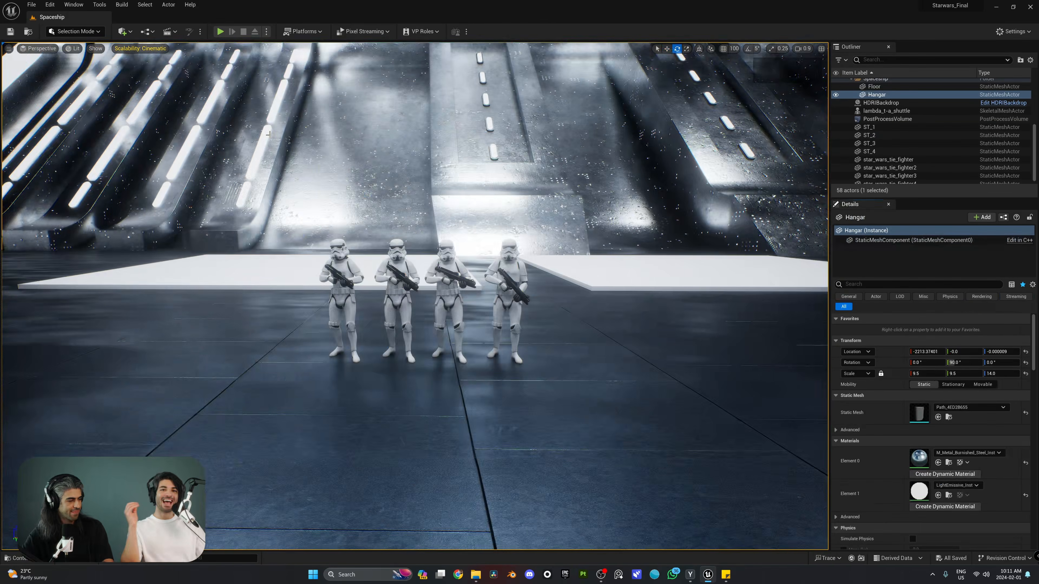
Select stormtroopers ST_1 to ST_4 in the viewport, undoing an accidental sideways move
{"action": "key", "text": "w"}
{"action": "right_click_drag", "start_coordinate": [415, 296], "coordinate": [451, 302]}
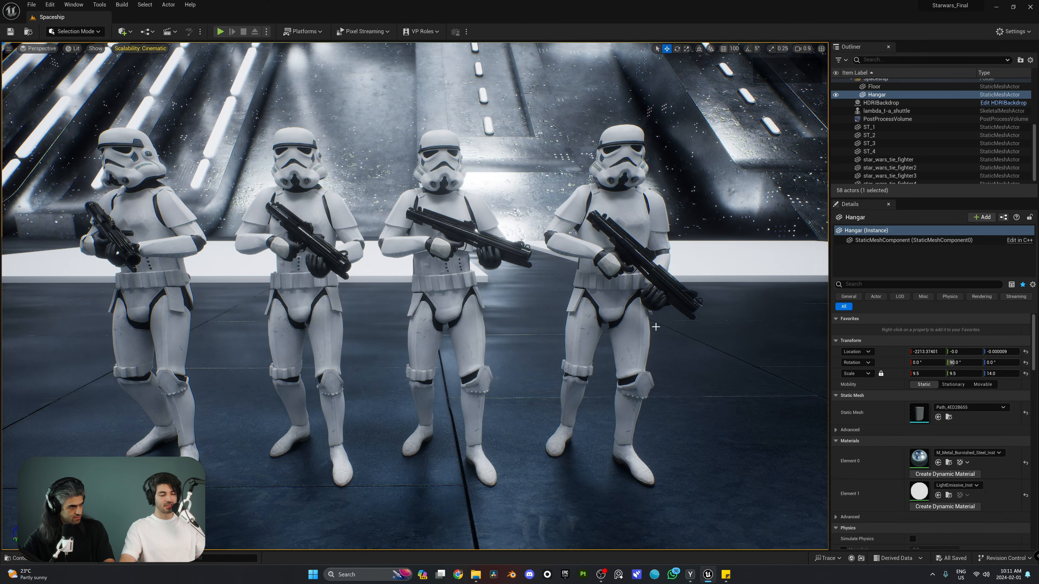
{"action": "right_click_drag", "start_coordinate": [655, 327], "coordinate": [640, 297]}
{"action": "left_click", "coordinate": [646, 281]}
{"action": "left_click", "coordinate": [504, 223], "text": "shift"}
{"action": "left_click", "coordinate": [424, 217], "text": "shift"}
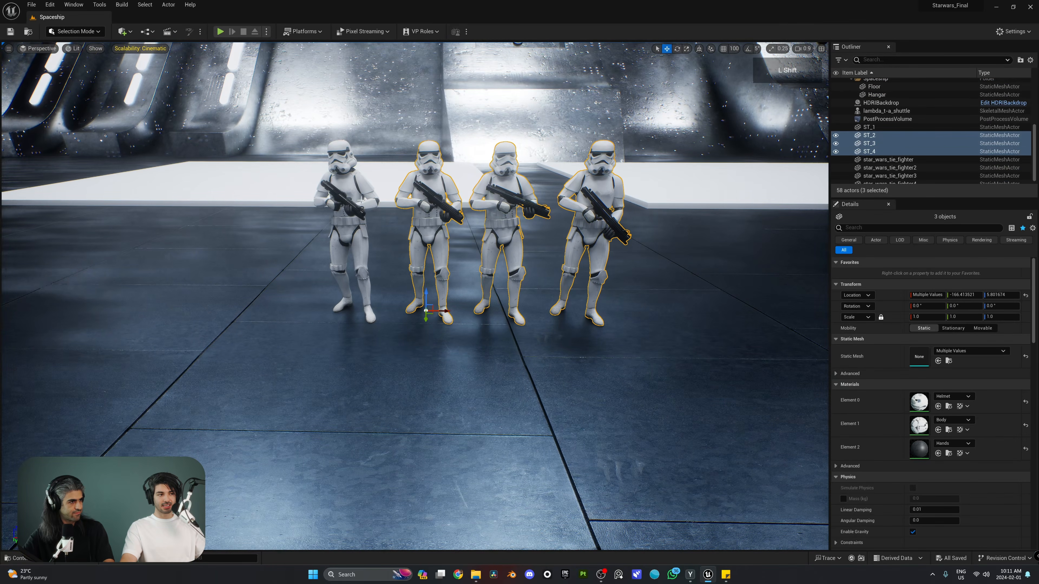
{"action": "left_click", "coordinate": [360, 202], "text": "shift"}
{"action": "left_click_drag", "start_coordinate": [366, 311], "coordinate": [413, 312]}
{"action": "key", "text": "ctrl+z"}
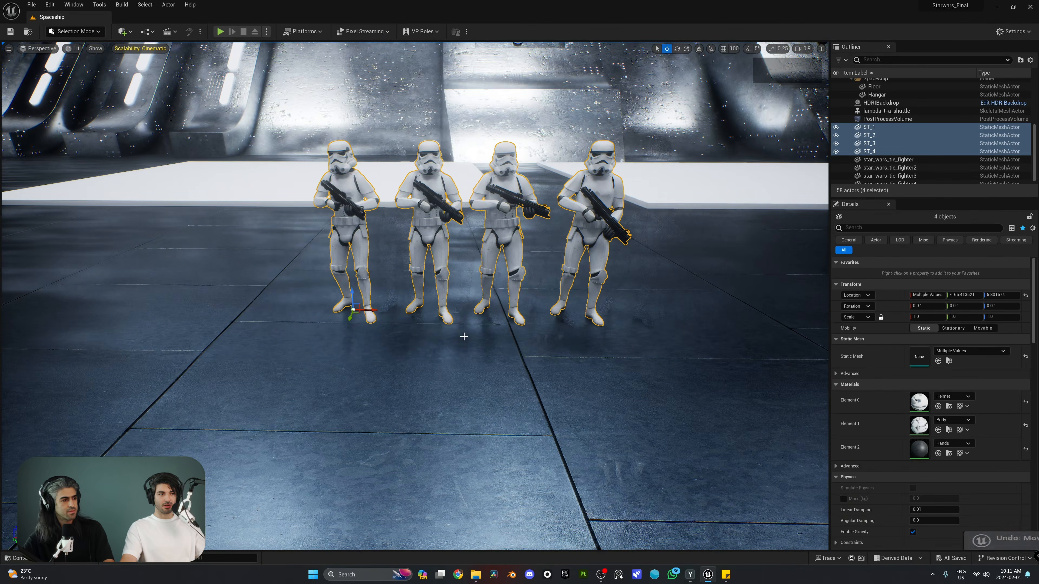
Enlarge the Outliner and collapse the Spaceship and Blockout folders
{"action": "key", "text": "s"}
{"action": "right_click_drag", "start_coordinate": [464, 337], "coordinate": [492, 337]}
{"action": "key", "text": "w"}
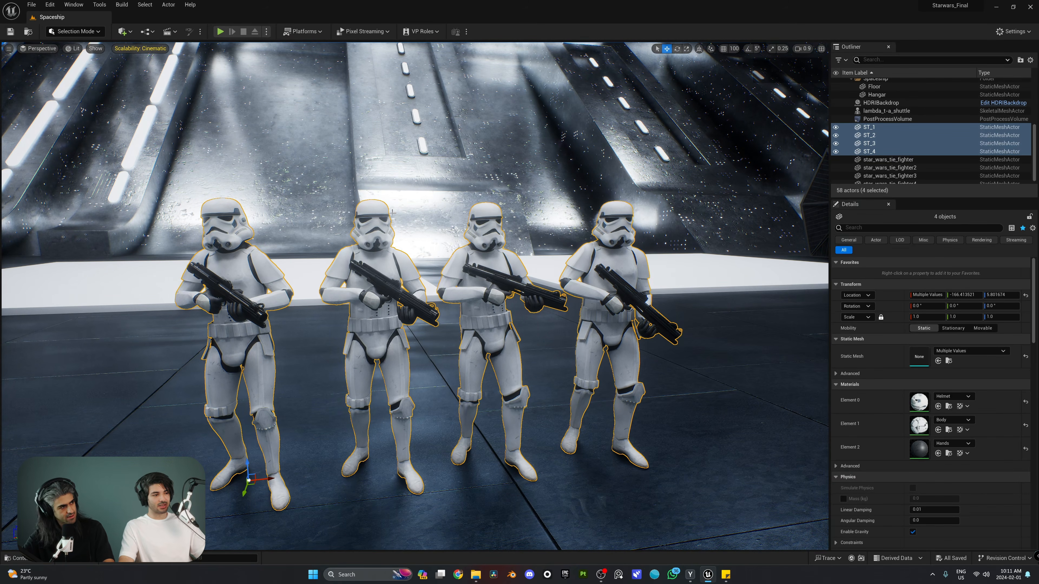
{"action": "key", "text": "s"}
{"action": "right_click_drag", "start_coordinate": [393, 213], "coordinate": [430, 217]}
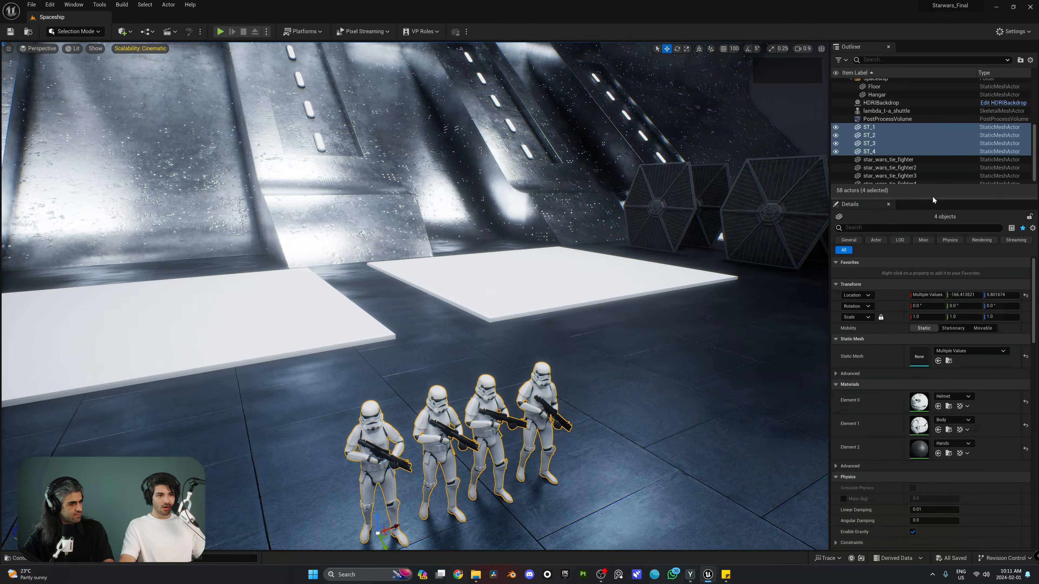
{"action": "left_click_drag", "start_coordinate": [936, 198], "coordinate": [943, 352]}
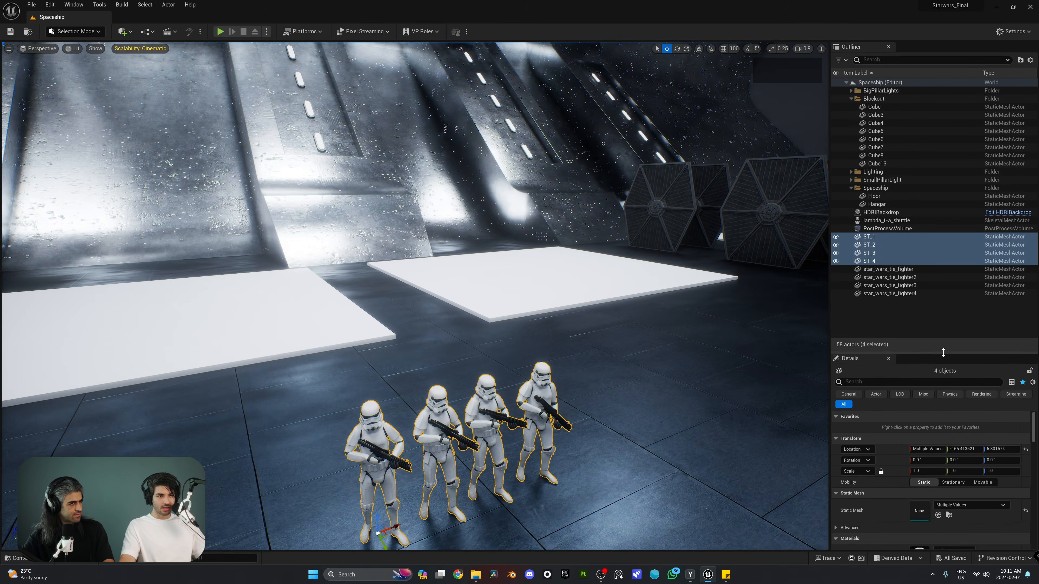
{"action": "left_click", "coordinate": [851, 188]}
{"action": "left_click", "coordinate": [848, 98]}
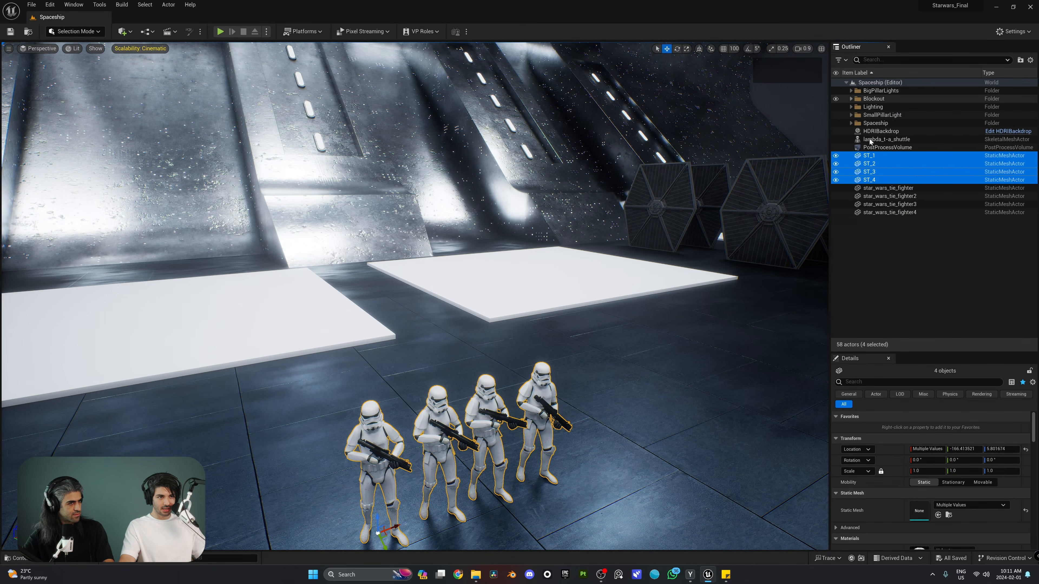
Move ST_1–ST_4 into a new folder named ST_Stormtroopers, then reselect and frame them
{"action": "right_click", "coordinate": [870, 164]}
{"action": "mouse_move", "coordinate": [889, 418]}
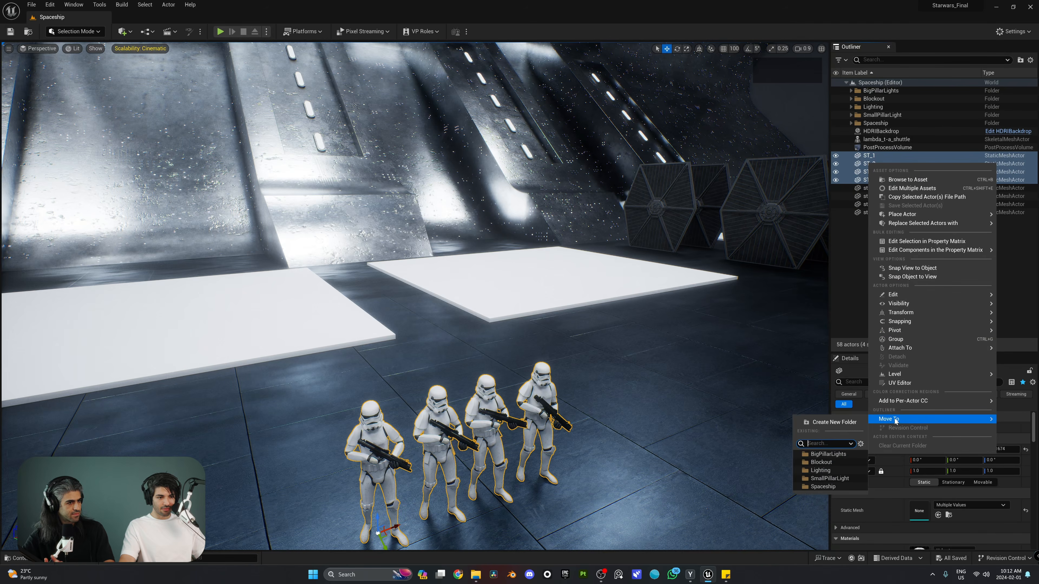
{"action": "left_click", "coordinate": [900, 435]}
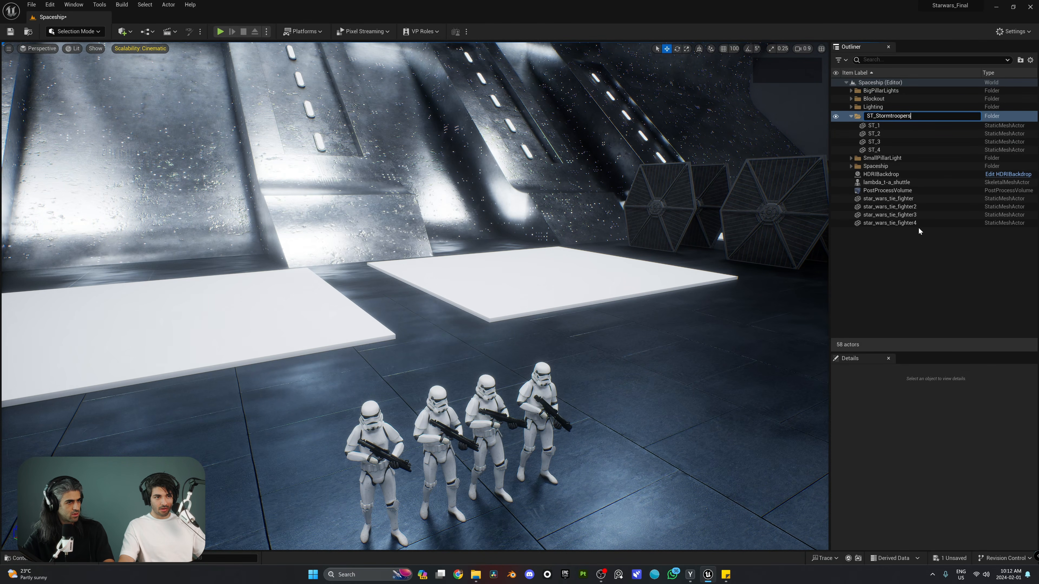
{"action": "key", "text": "Return"}
{"action": "left_click", "coordinate": [886, 141], "text": "shift"}
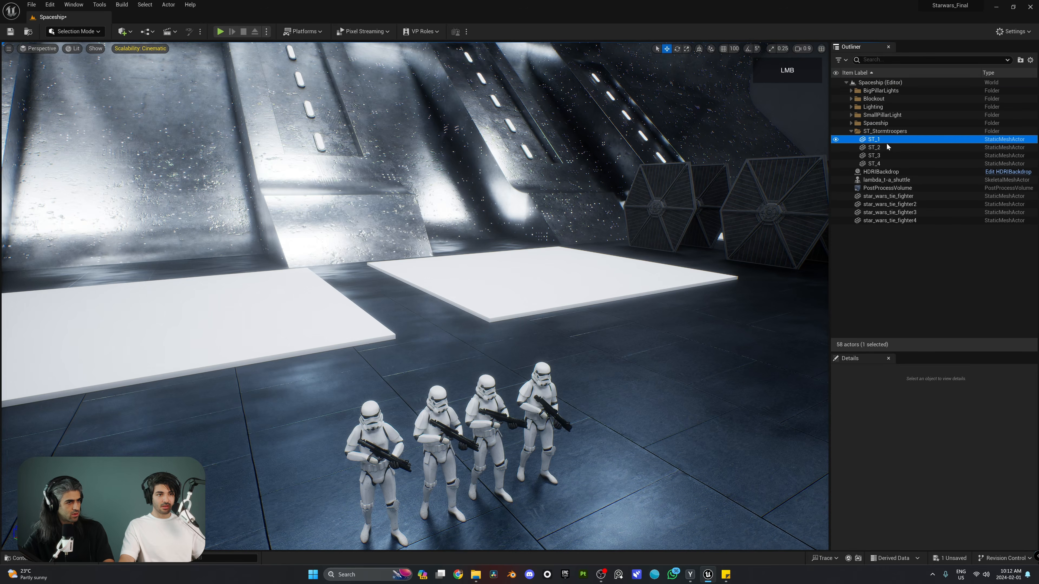
{"action": "left_click", "coordinate": [893, 163], "text": "shift"}
{"action": "key", "text": "f"}
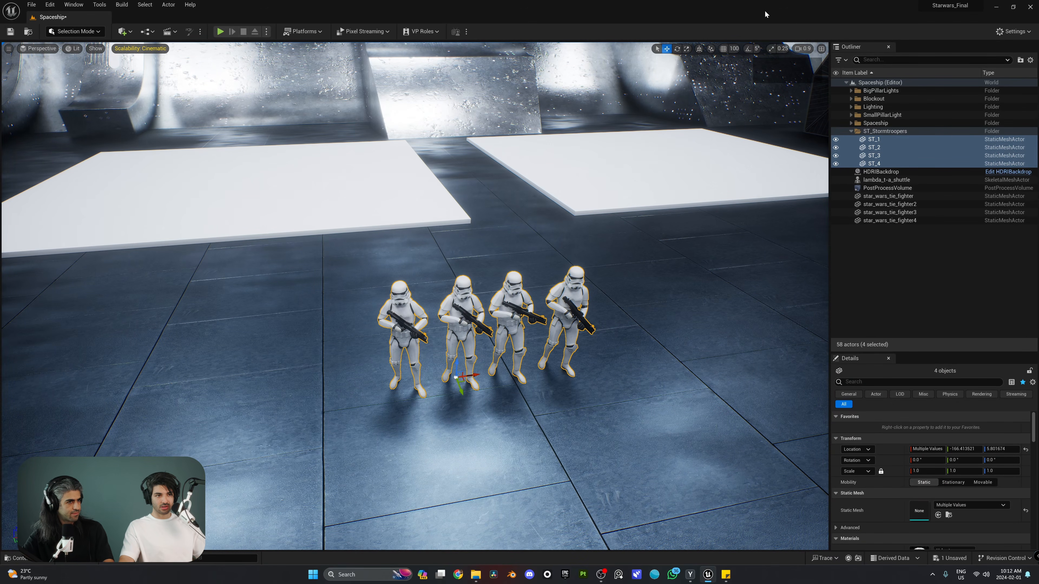
Drag the grouped troopers along Y to -830.39 onto the white floor pad and view them in the hangar
{"action": "left_click", "coordinate": [853, 131]}
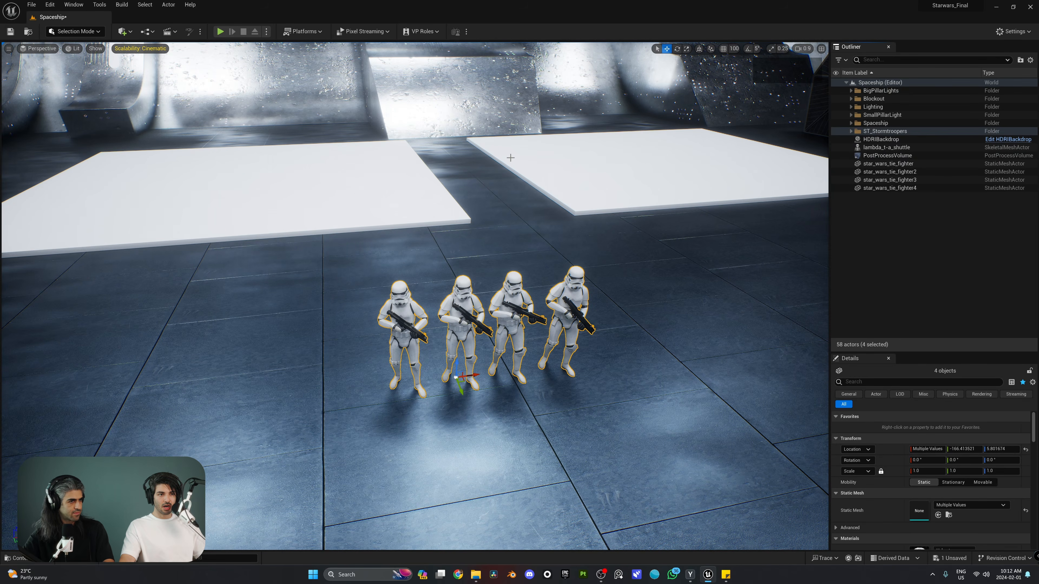
{"action": "right_click_drag", "start_coordinate": [486, 266], "coordinate": [487, 266]}
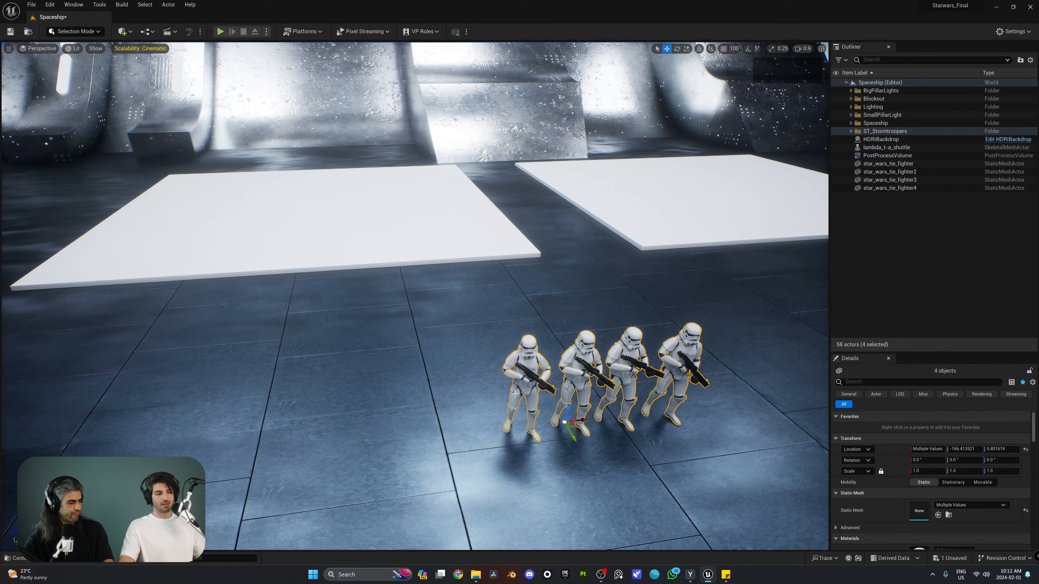
{"action": "left_click_drag", "start_coordinate": [569, 436], "coordinate": [460, 265]}
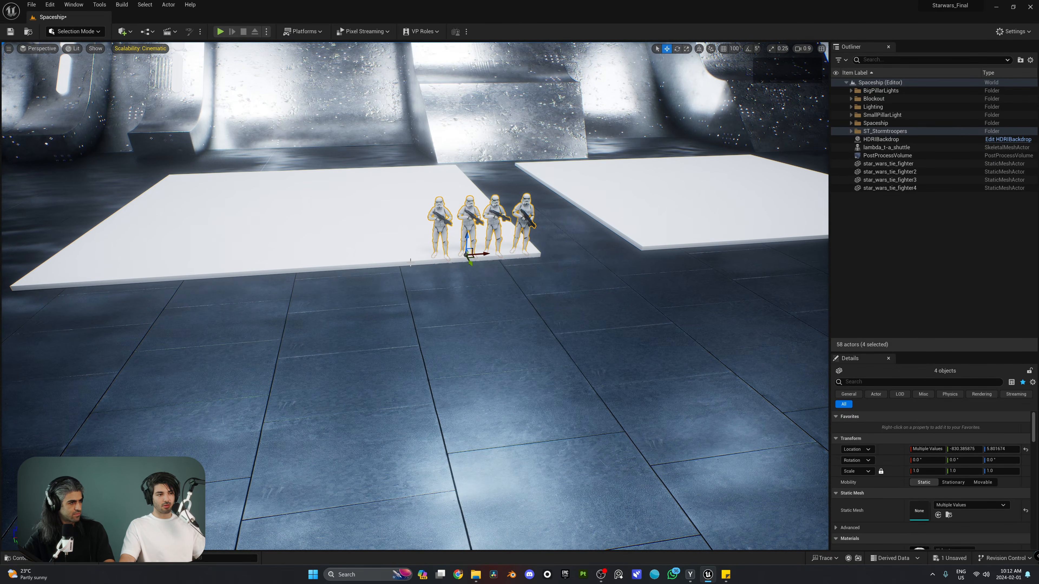
{"action": "key", "text": "f"}
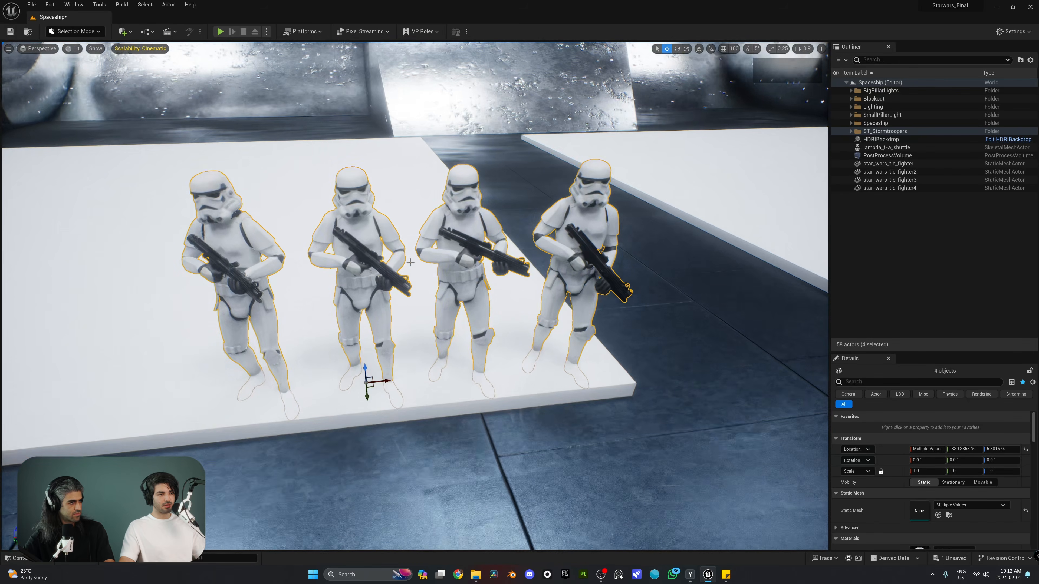
{"action": "key", "text": "s"}
{"action": "right_click_drag", "start_coordinate": [411, 262], "coordinate": [305, 233]}
{"action": "scroll", "coordinate": [356, 258], "scroll_direction": "up", "scroll_amount": 5}
{"action": "key", "text": "a"}
{"action": "key", "text": "w"}
{"action": "right_click_drag", "start_coordinate": [327, 144], "coordinate": [438, 143]}
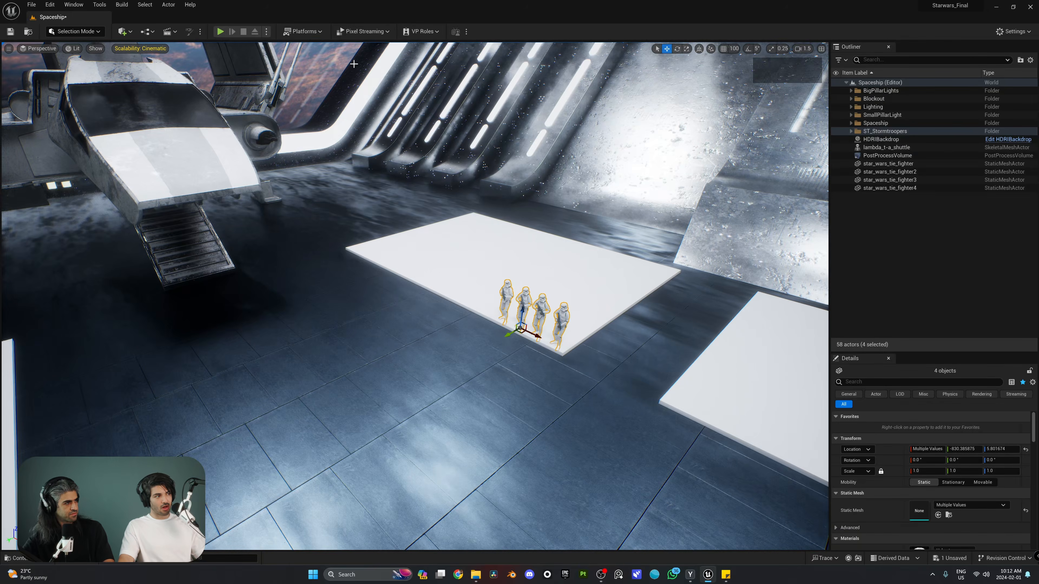
{"action": "left_click", "coordinate": [75, 32]}
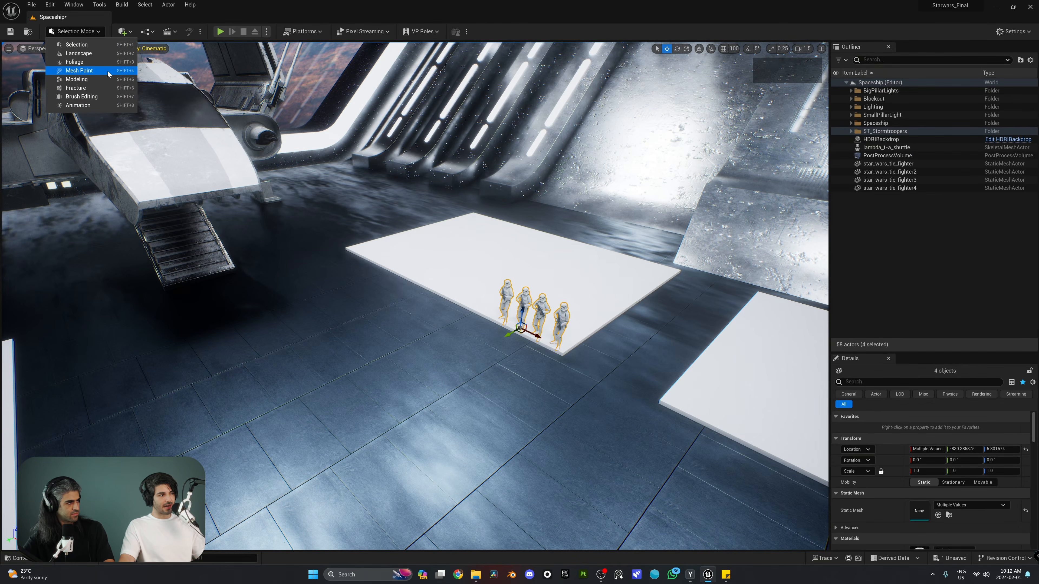
Switch to Modeling Mode and start the XForm Pattern tool on the selected troopers
{"action": "left_click", "coordinate": [81, 79]}
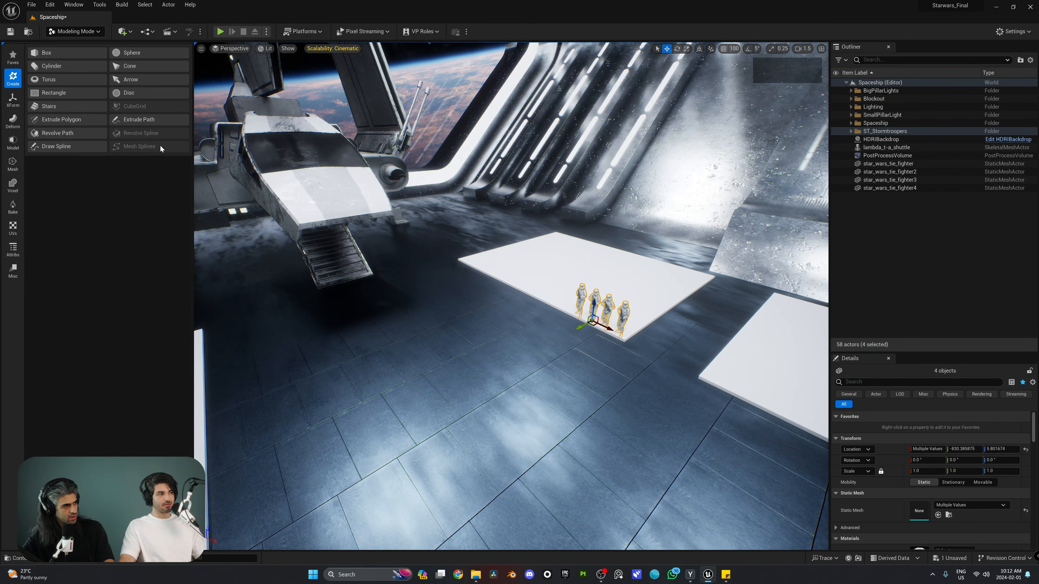
{"action": "left_click", "coordinate": [13, 99]}
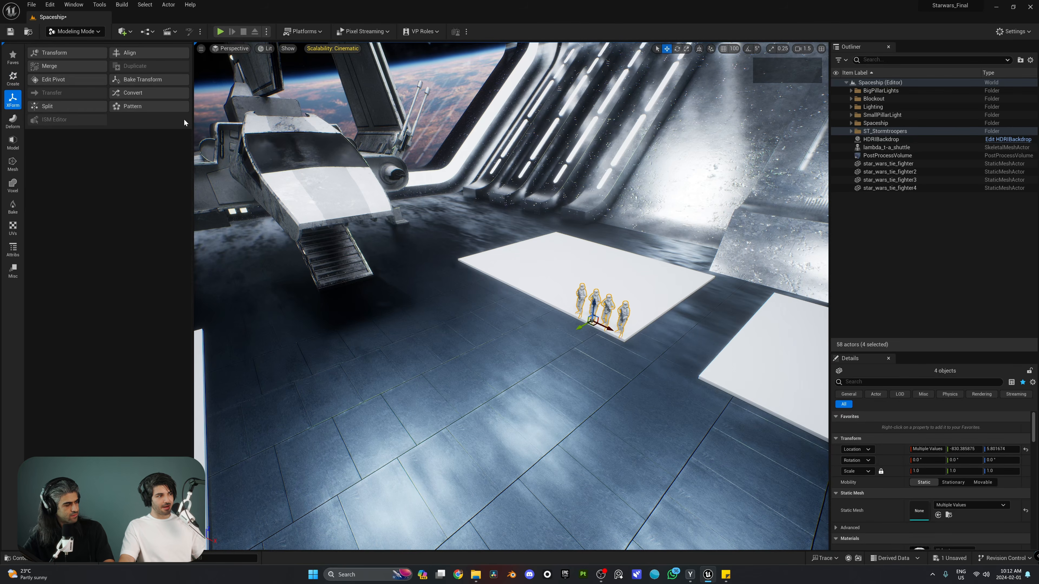
{"action": "left_click", "coordinate": [148, 110]}
{"action": "mouse_move", "coordinate": [552, 352]}
{"action": "right_mouse_down"}
{"action": "mouse_move", "coordinate": [568, 368]}
{"action": "mouse_move", "coordinate": [552, 352]}
{"action": "mouse_move", "coordinate": [558, 362]}
{"action": "right_mouse_up"}
{"action": "scroll", "coordinate": [553, 352], "scroll_direction": "up", "scroll_amount": 5}
{"action": "key", "text": "w"}
{"action": "key", "text": "s"}
{"action": "right_click_drag", "start_coordinate": [500, 197], "coordinate": [479, 197]}
{"action": "key", "text": "s"}
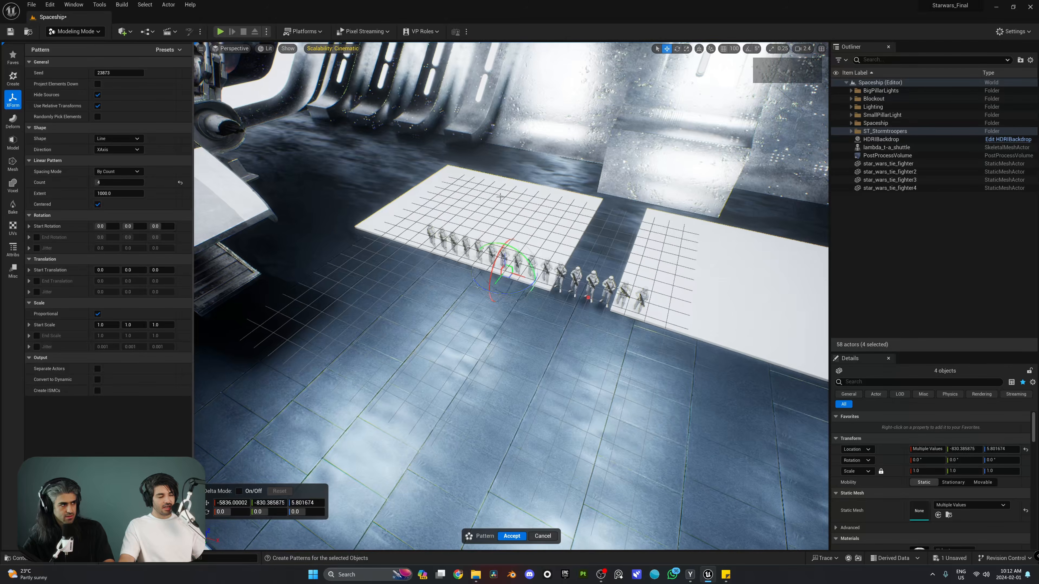
Try the Circle pattern shape and inspect the circular ring of trooper copies
{"action": "left_click", "coordinate": [119, 138]}
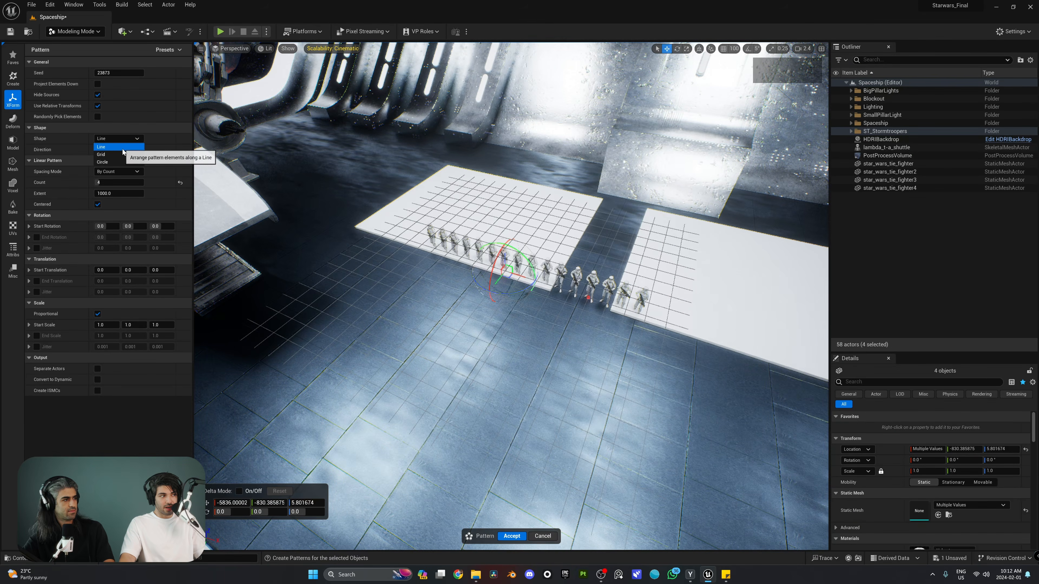
{"action": "left_click", "coordinate": [117, 163]}
{"action": "key", "text": "w"}
{"action": "right_click_drag", "start_coordinate": [471, 287], "coordinate": [626, 295]}
{"action": "key", "text": "s"}
{"action": "key", "text": "a"}
{"action": "key", "text": "s"}
{"action": "key", "text": "s"}
{"action": "key", "text": "a"}
Change the pattern shape to a 10-by-10 Grid with extent 1000 across the pad
{"action": "left_click", "coordinate": [119, 139]}
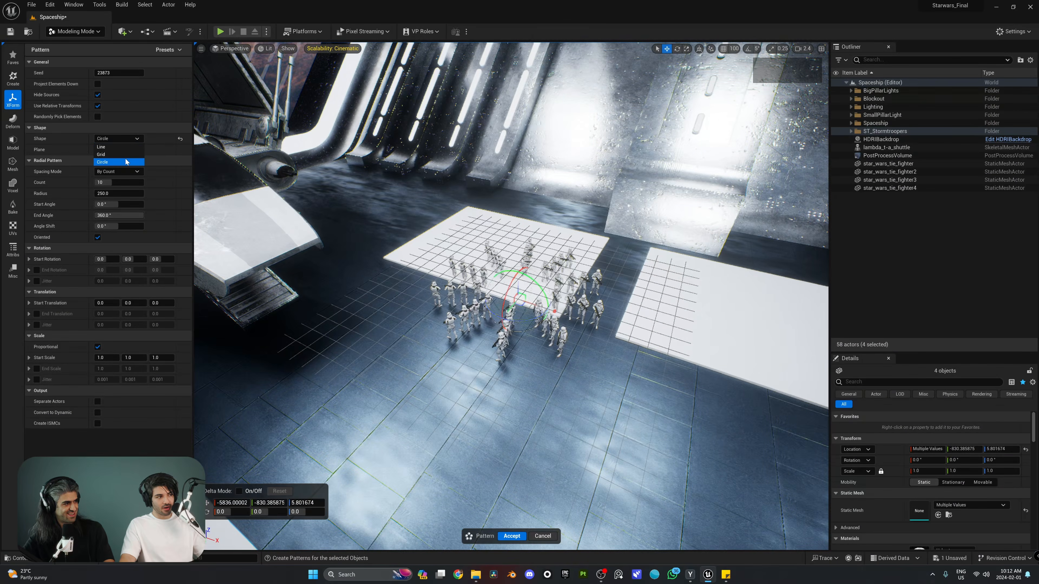
{"action": "left_click", "coordinate": [135, 158]}
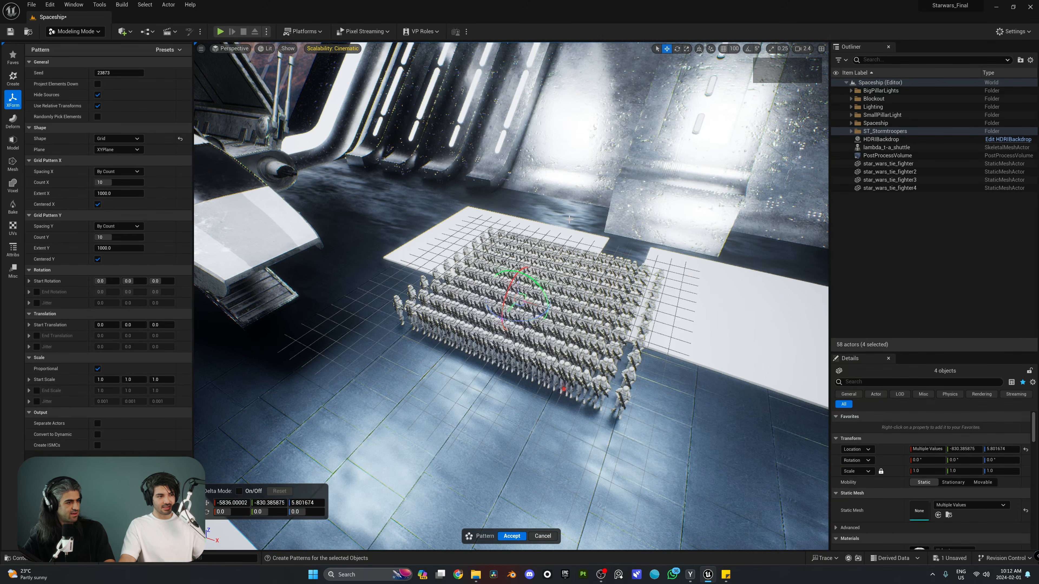
{"action": "key", "text": "d"}
{"action": "right_click_drag", "start_coordinate": [569, 219], "coordinate": [489, 209]}
{"action": "key", "text": "w"}
{"action": "scroll", "coordinate": [569, 220], "scroll_direction": "down", "scroll_amount": 4}
{"action": "key", "text": "a"}
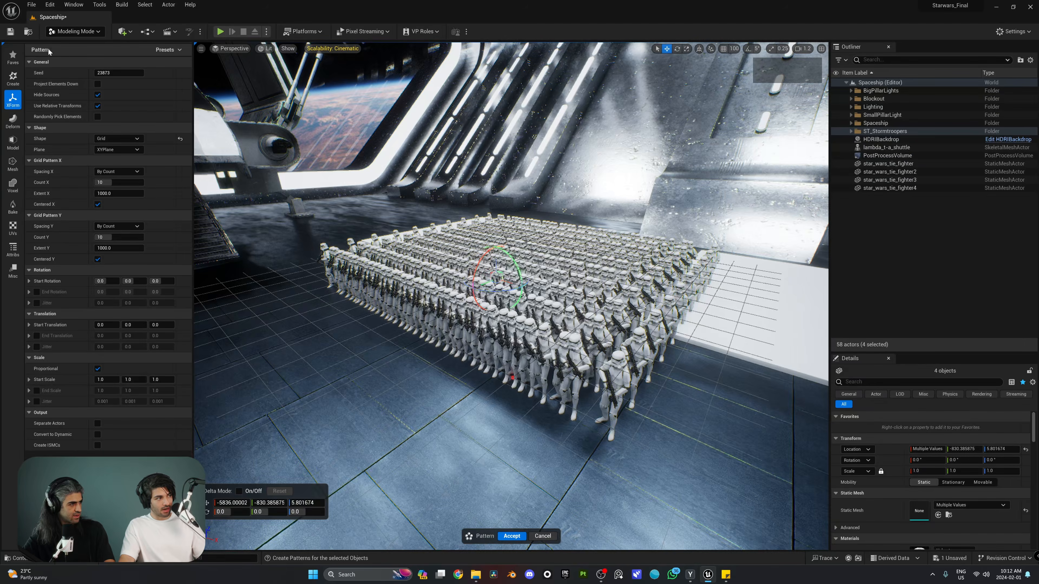
{"action": "left_click", "coordinate": [201, 49]}
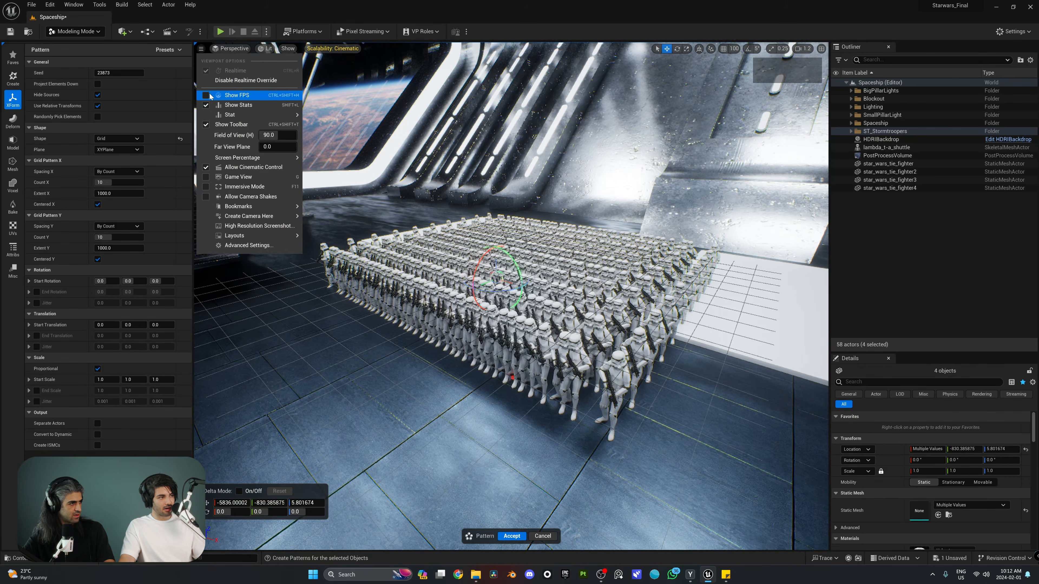
Open and close the Scalability: Cinematic settings while viewing the trooper grid's performance
{"action": "key", "text": "s"}
{"action": "right_click_drag", "start_coordinate": [607, 216], "coordinate": [613, 206]}
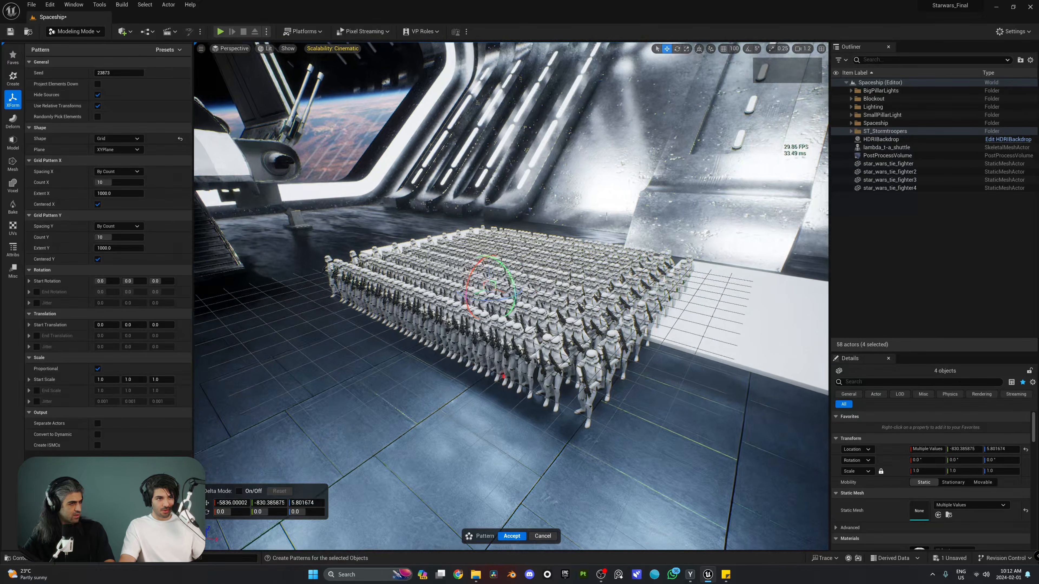
{"action": "right_click_drag", "start_coordinate": [671, 144], "coordinate": [659, 164]}
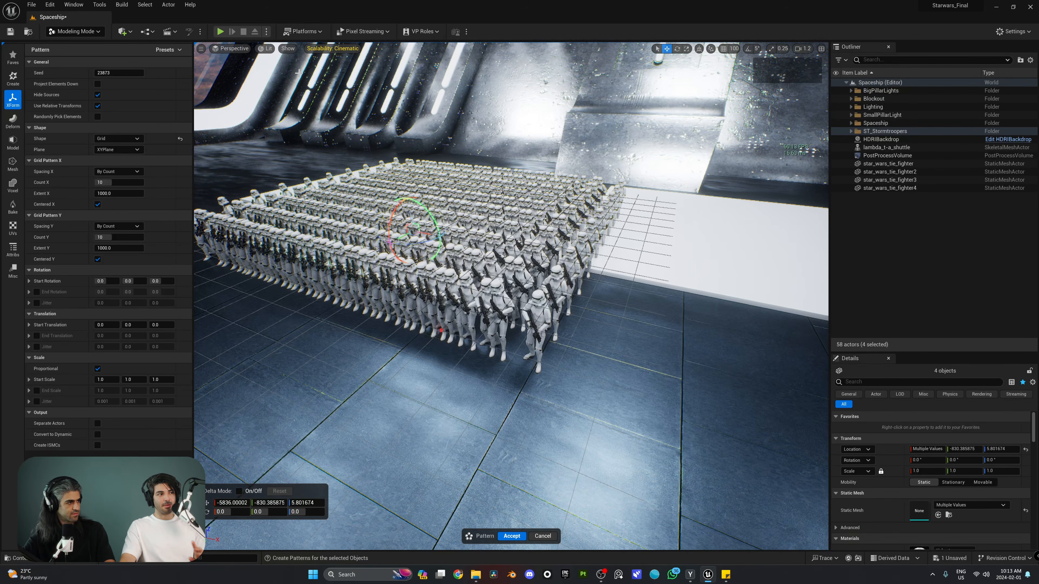
{"action": "left_click", "coordinate": [347, 49]}
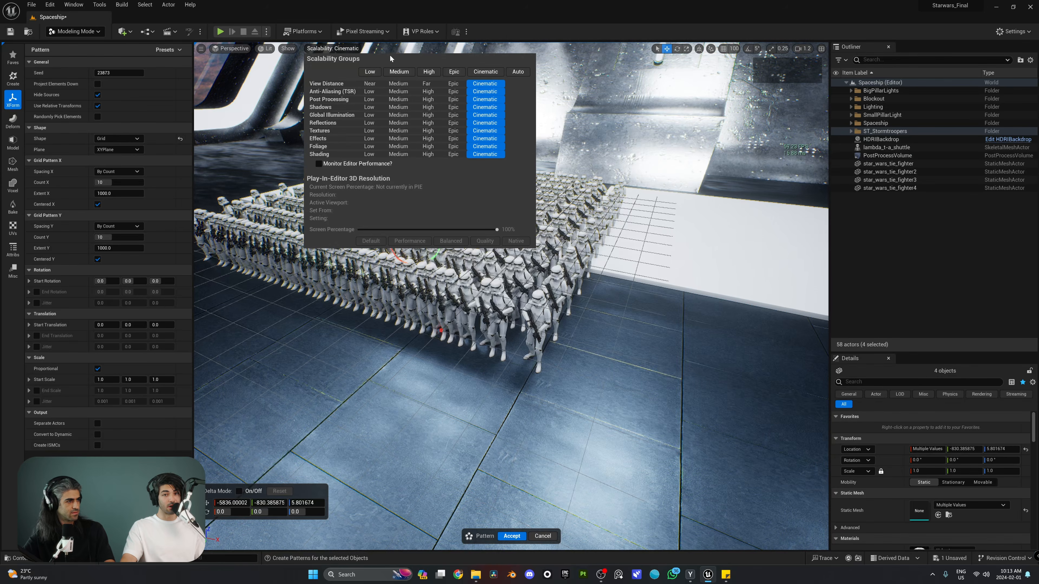
{"action": "left_click", "coordinate": [327, 50]}
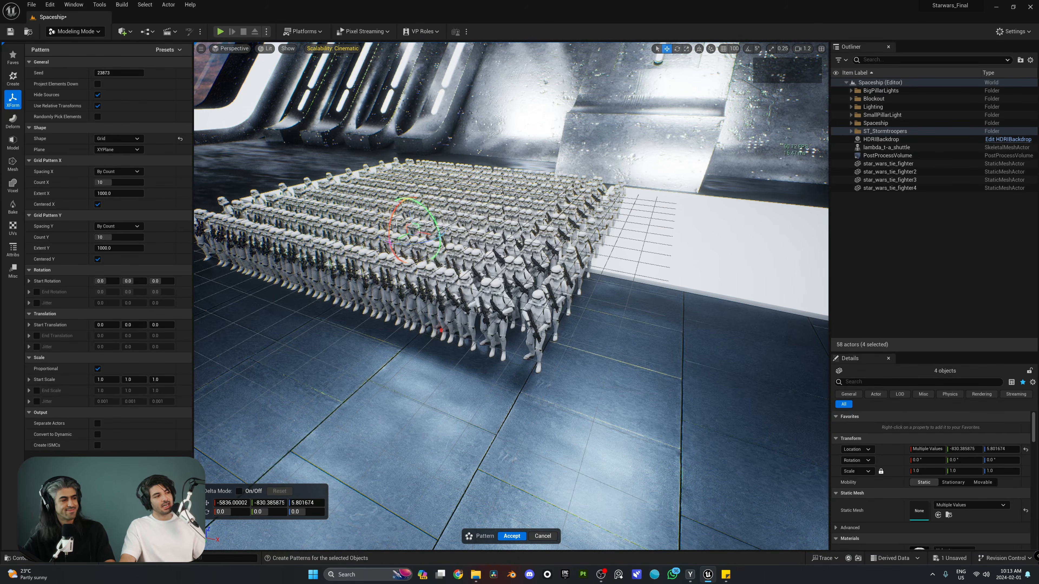
{"action": "right_click_drag", "start_coordinate": [511, 262], "coordinate": [483, 258]}
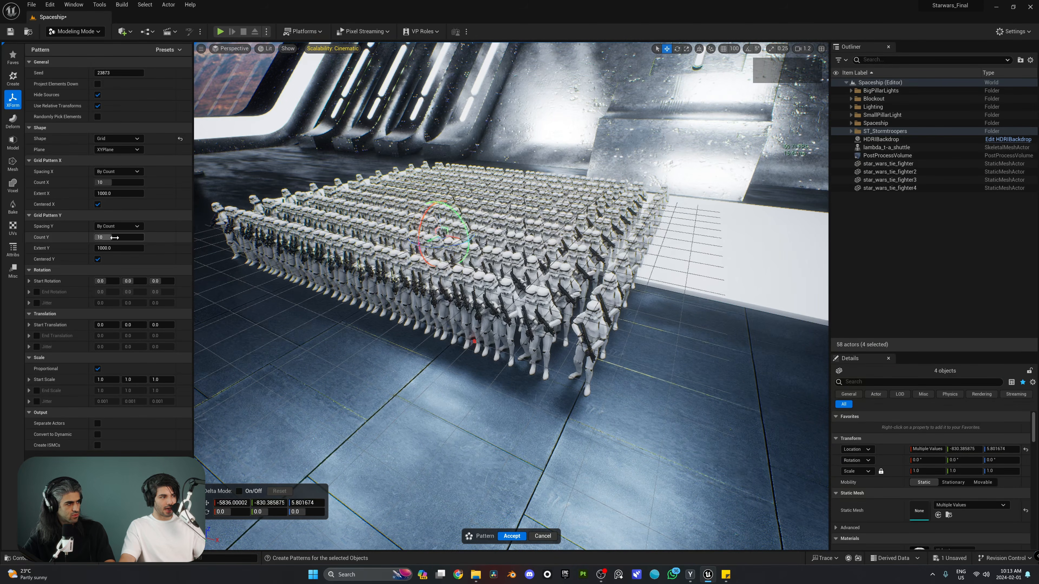
Change the trooper pattern's Count X to 5
{"action": "right_click_drag", "start_coordinate": [471, 262], "coordinate": [454, 283]}
{"action": "key", "text": "s"}
{"action": "key", "text": "e"}
{"action": "right_click_drag", "start_coordinate": [613, 317], "coordinate": [630, 318]}
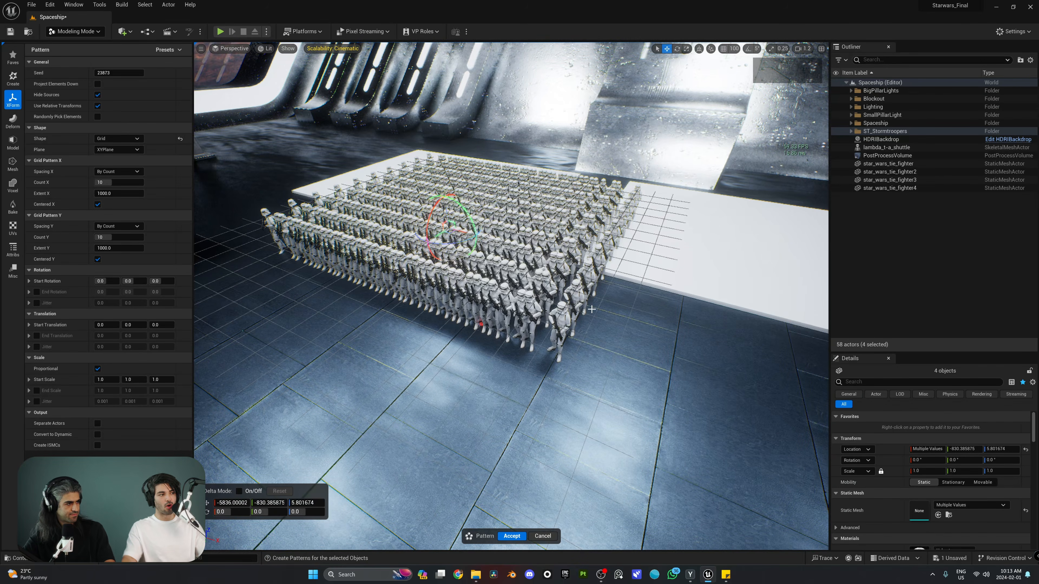
{"action": "left_click", "coordinate": [108, 183]}
{"action": "type", "text": "5"}
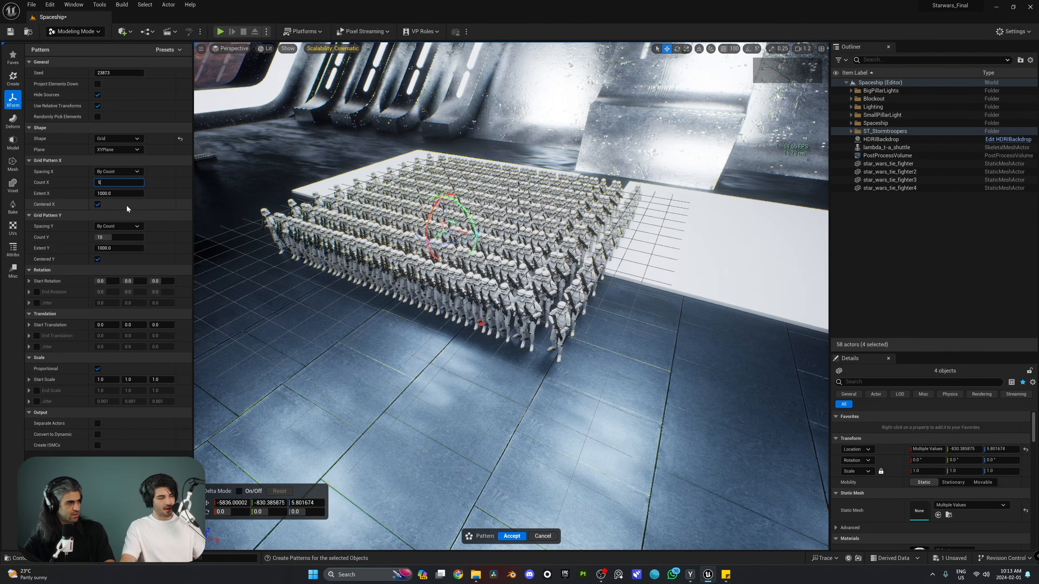
{"action": "key", "text": "Return"}
{"action": "left_click", "coordinate": [181, 214]}
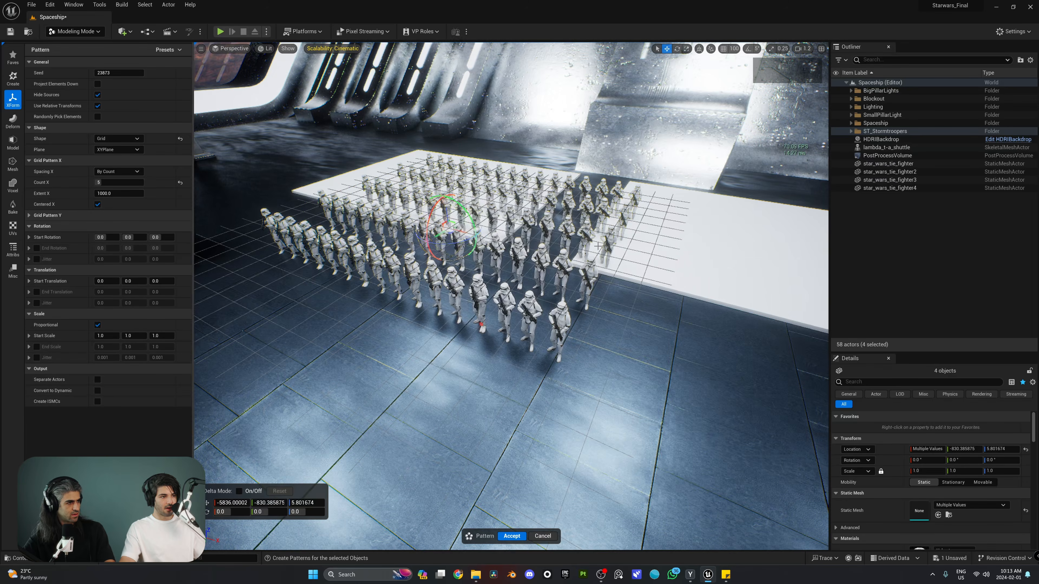
Drag the trooper pattern along X and Y onto the white platform
{"action": "right_click_drag", "start_coordinate": [450, 262], "coordinate": [405, 287]}
{"action": "key", "text": "s"}
{"action": "scroll", "coordinate": [446, 287], "scroll_direction": "up", "scroll_amount": 3}
{"action": "key", "text": "w"}
{"action": "right_click_drag", "start_coordinate": [479, 250], "coordinate": [442, 283]}
{"action": "key", "text": "d"}
{"action": "key", "text": "s"}
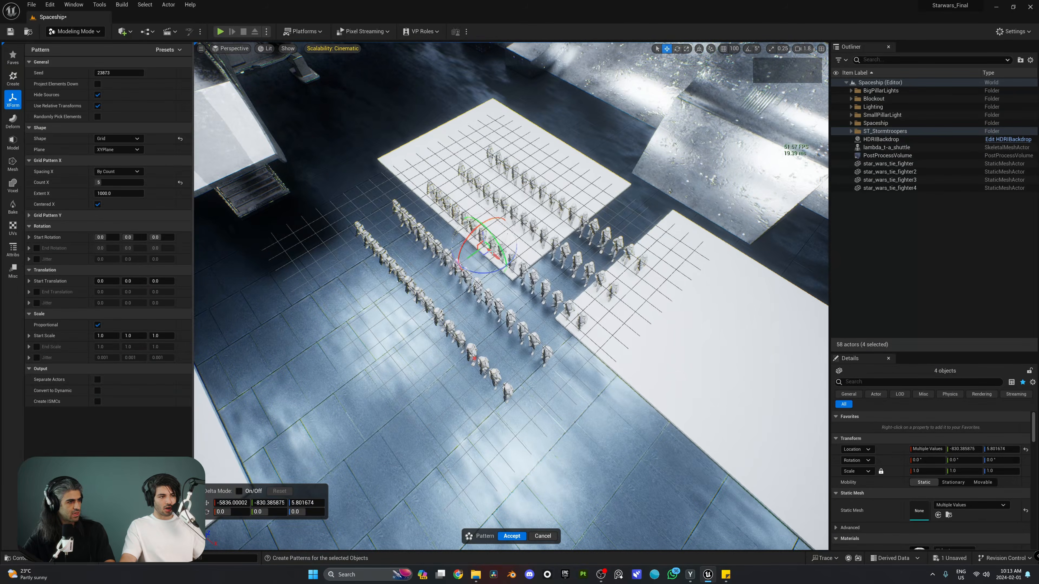
{"action": "left_click_drag", "start_coordinate": [493, 253], "coordinate": [484, 179]}
{"action": "key", "text": "w"}
{"action": "key", "text": "q"}
{"action": "right_click_drag", "start_coordinate": [485, 179], "coordinate": [476, 152]}
{"action": "key", "text": "e"}
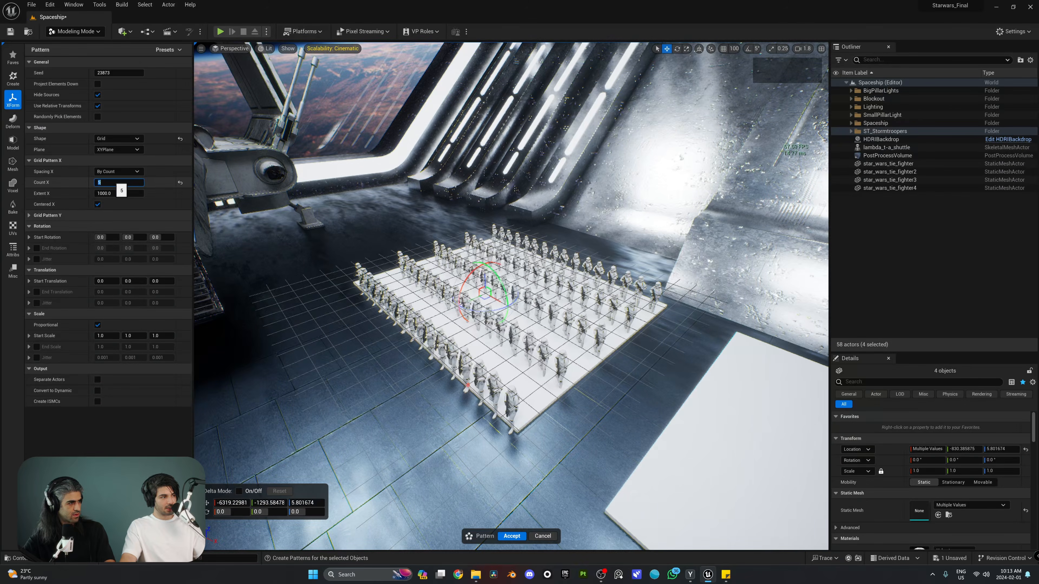
Settle on Count X 5 after trying 6, and set Count Y to 8
{"action": "type", "text": "6"}
{"action": "key", "text": "Return"}
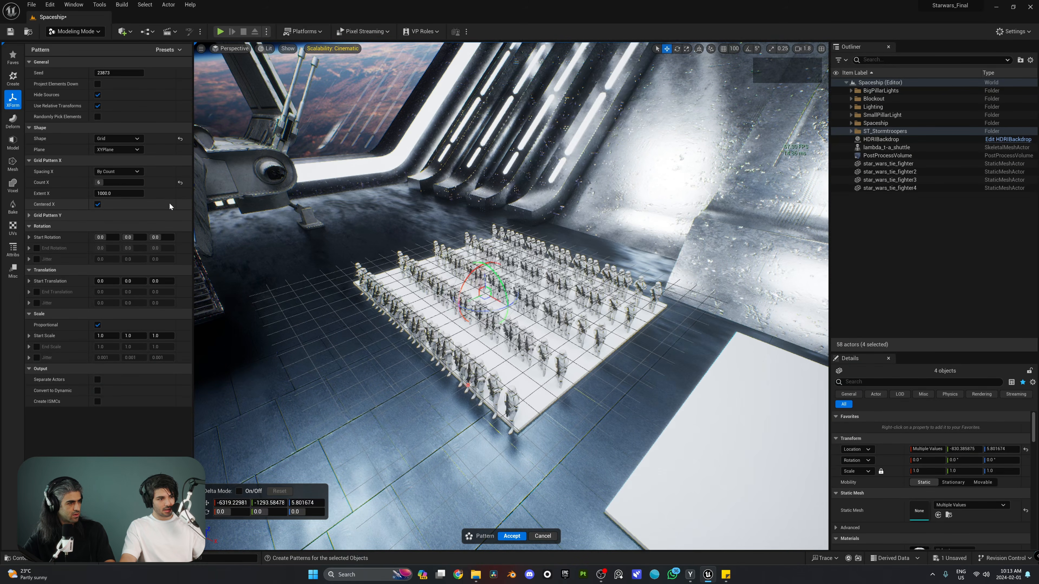
{"action": "left_click", "coordinate": [180, 183]}
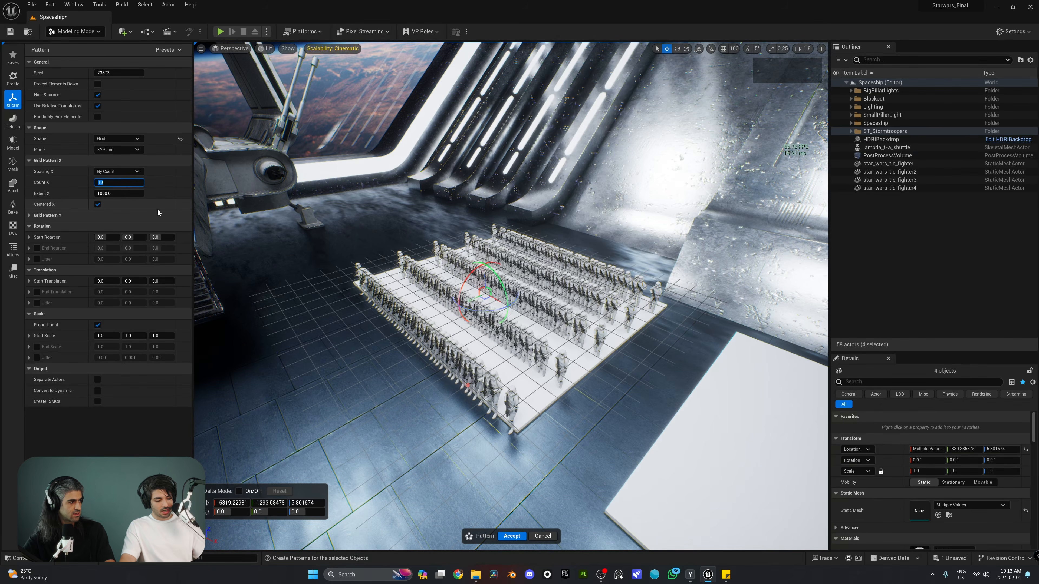
{"action": "type", "text": "5"}
{"action": "key", "text": "Return"}
{"action": "left_click", "coordinate": [47, 215]}
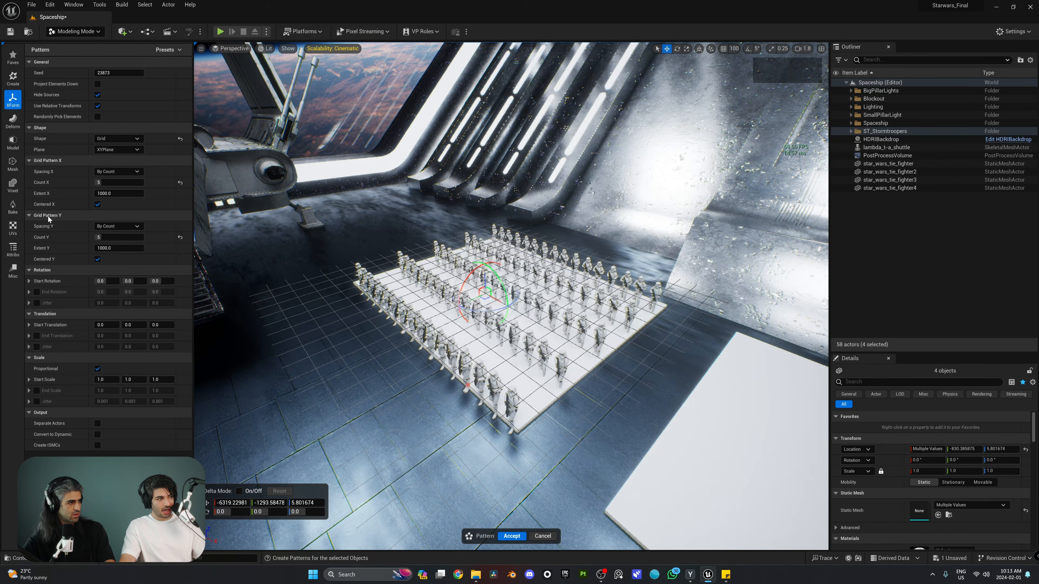
{"action": "key", "text": "Return"}
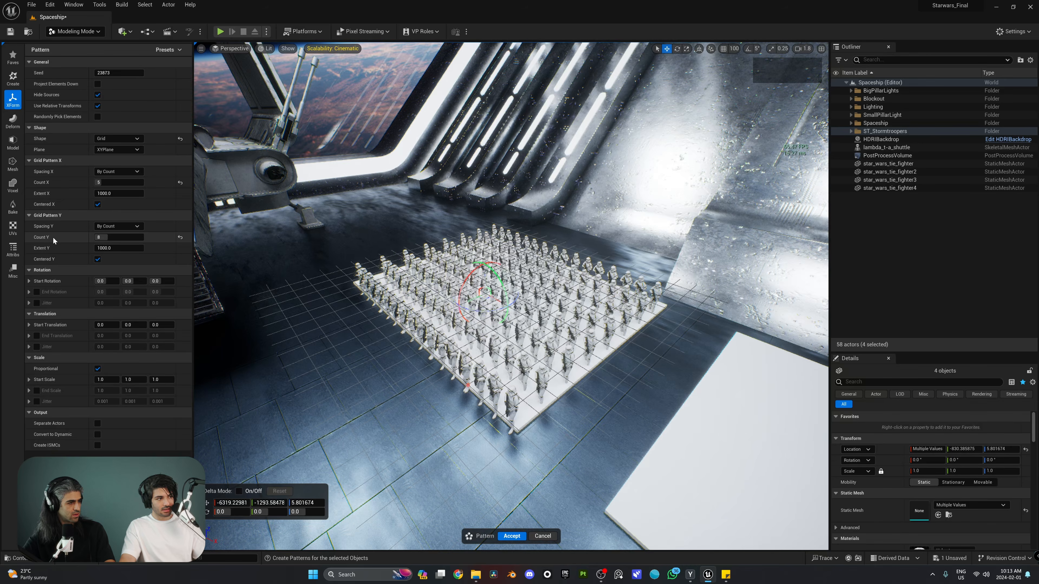
Fly around the viewport to inspect the 5-by-8 trooper grid
{"action": "key", "text": "d"}
{"action": "right_click_drag", "start_coordinate": [368, 266], "coordinate": [344, 275]}
{"action": "key", "text": "w"}
{"action": "scroll", "coordinate": [282, 260], "scroll_direction": "down", "scroll_amount": 4}
{"action": "key", "text": "s"}
{"action": "key", "text": "w"}
{"action": "key", "text": "s"}
{"action": "key", "text": "d"}
{"action": "key", "text": "s"}
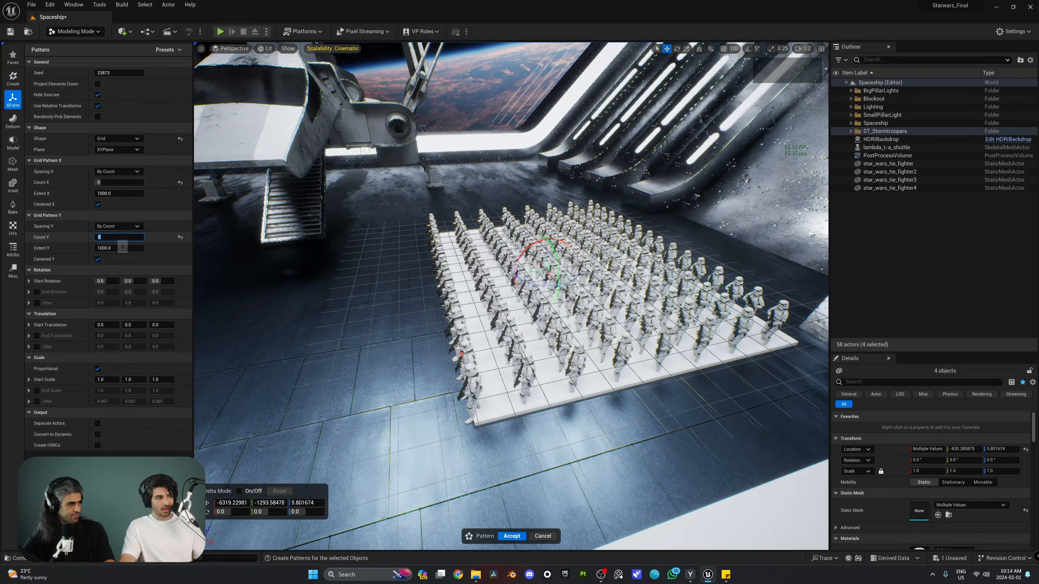
Increase Count Y to 9 and look over the longer grid
{"action": "type", "text": "9"}
{"action": "key", "text": "Return"}
{"action": "key", "text": "d"}
{"action": "key", "text": "w"}
{"action": "right_click_drag", "start_coordinate": [262, 241], "coordinate": [382, 277]}
{"action": "key", "text": "w"}
{"action": "key", "text": "a"}
{"action": "key", "text": "s"}
{"action": "scroll", "coordinate": [360, 233], "scroll_direction": "up", "scroll_amount": 4}
{"action": "key", "text": "e"}
{"action": "key", "text": "w"}
{"action": "key", "text": "d"}
{"action": "key", "text": "s"}
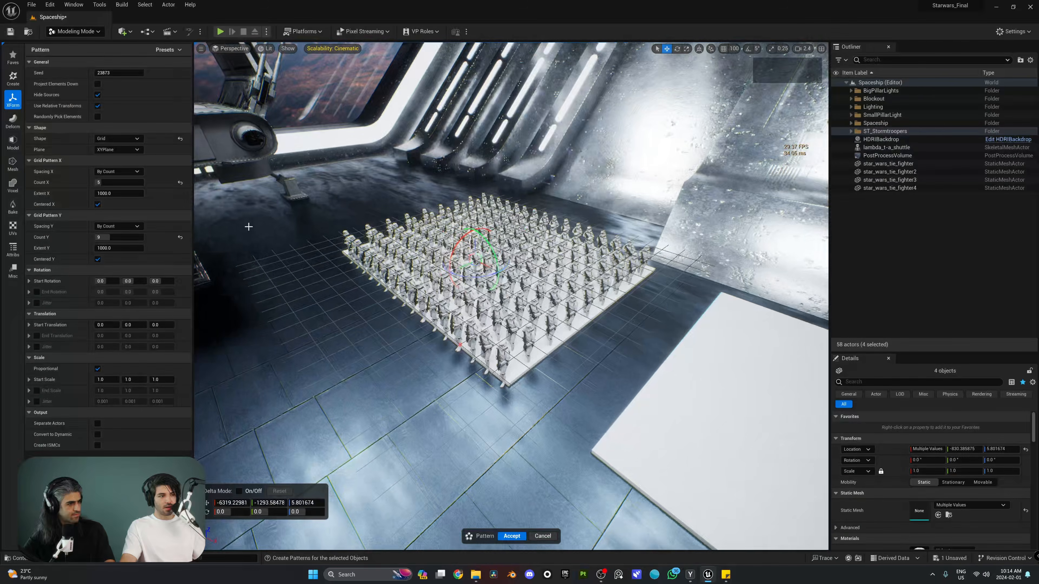
Raise Count Y to 10 for a 5-by-10 trooper grid
{"action": "left_click", "coordinate": [119, 182]}
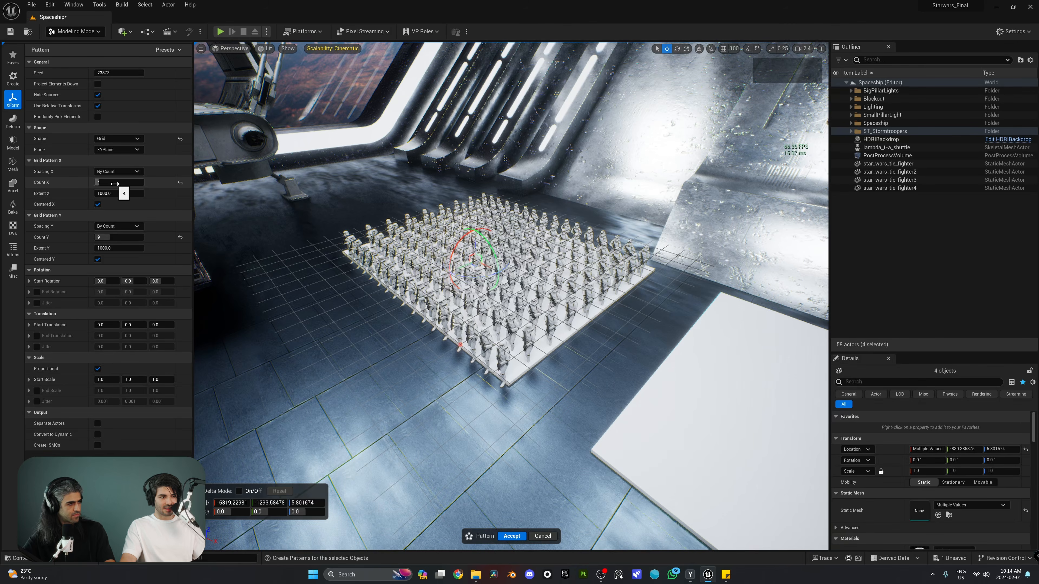
{"action": "right_click_drag", "start_coordinate": [368, 262], "coordinate": [434, 262]}
{"action": "key", "text": "s"}
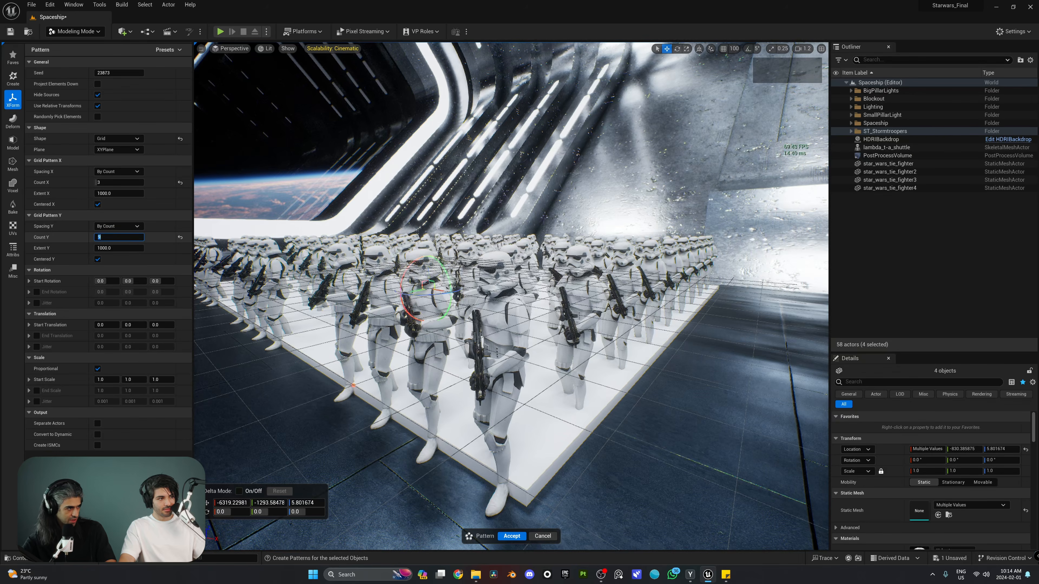
{"action": "type", "text": "10"}
{"action": "key", "text": "Return"}
Fly along the front of the 5-by-10 formation to inspect it
{"action": "right_click_drag", "start_coordinate": [311, 262], "coordinate": [348, 283]}
{"action": "key", "text": "e"}
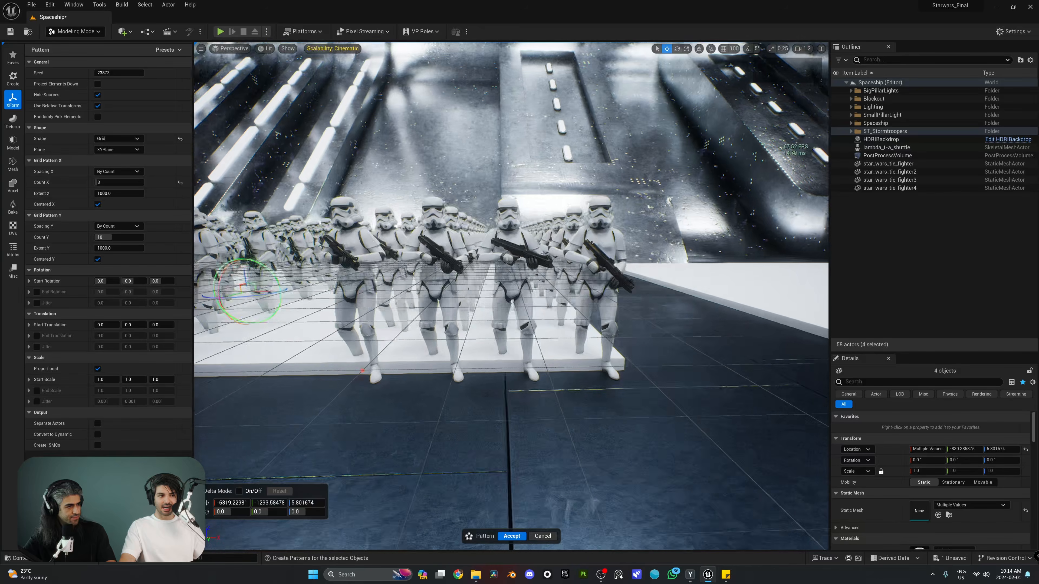
{"action": "key", "text": "s"}
{"action": "key", "text": "d"}
{"action": "right_click_drag", "start_coordinate": [483, 273], "coordinate": [518, 245]}
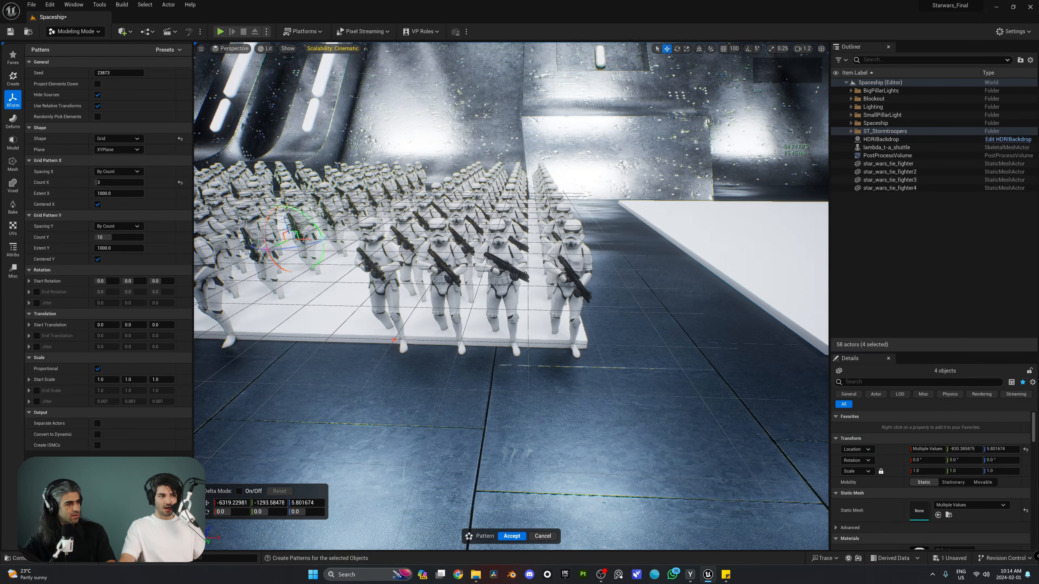
{"action": "key", "text": "a"}
{"action": "right_click_drag", "start_coordinate": [593, 255], "coordinate": [644, 296]}
{"action": "key", "text": "s"}
{"action": "right_click_drag", "start_coordinate": [550, 284], "coordinate": [501, 288]}
{"action": "key", "text": "d"}
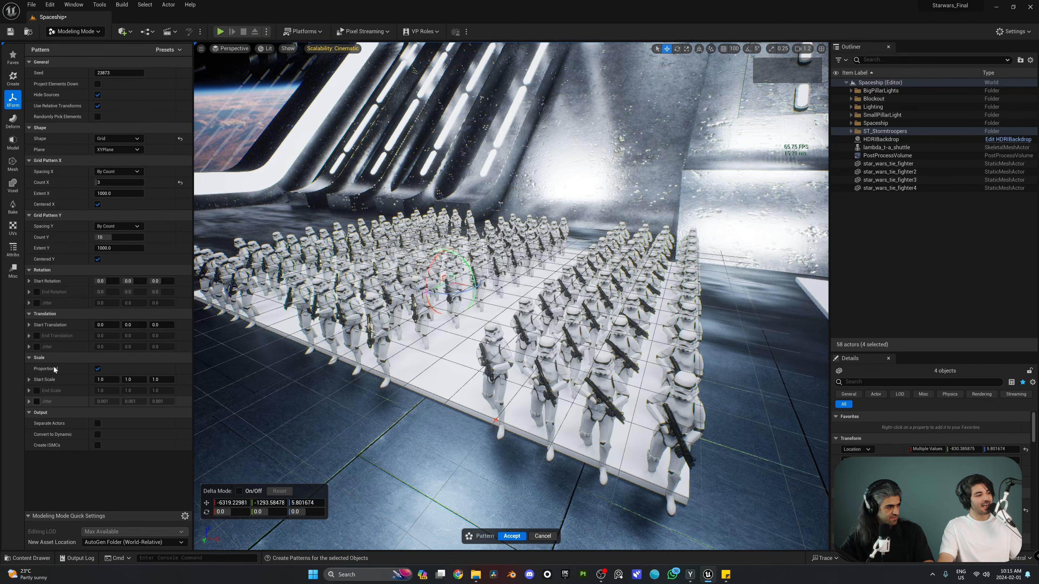
Enable scale jitter and expand its per-axis values
{"action": "left_click", "coordinate": [37, 401]}
{"action": "left_click", "coordinate": [29, 402]}
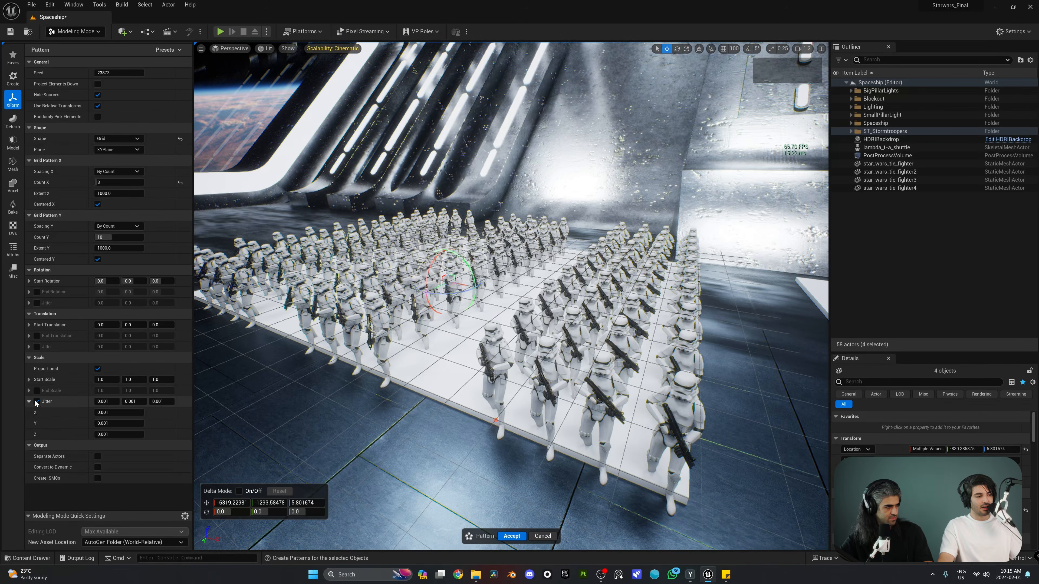
{"action": "right_click_drag", "start_coordinate": [392, 385], "coordinate": [393, 332]}
{"action": "key", "text": "q"}
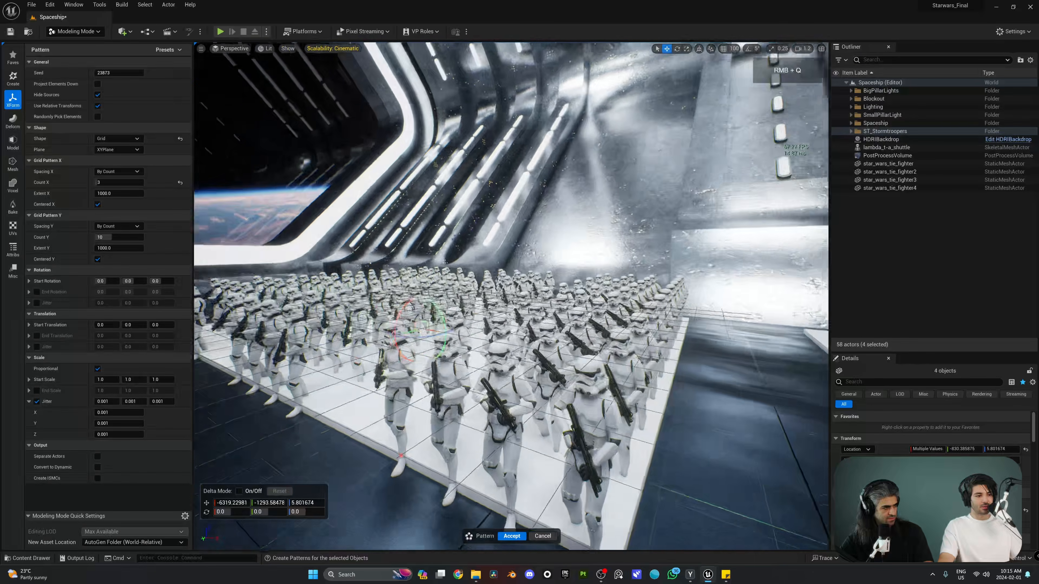
{"action": "right_click_drag", "start_coordinate": [647, 356], "coordinate": [642, 336]}
{"action": "key", "text": "w"}
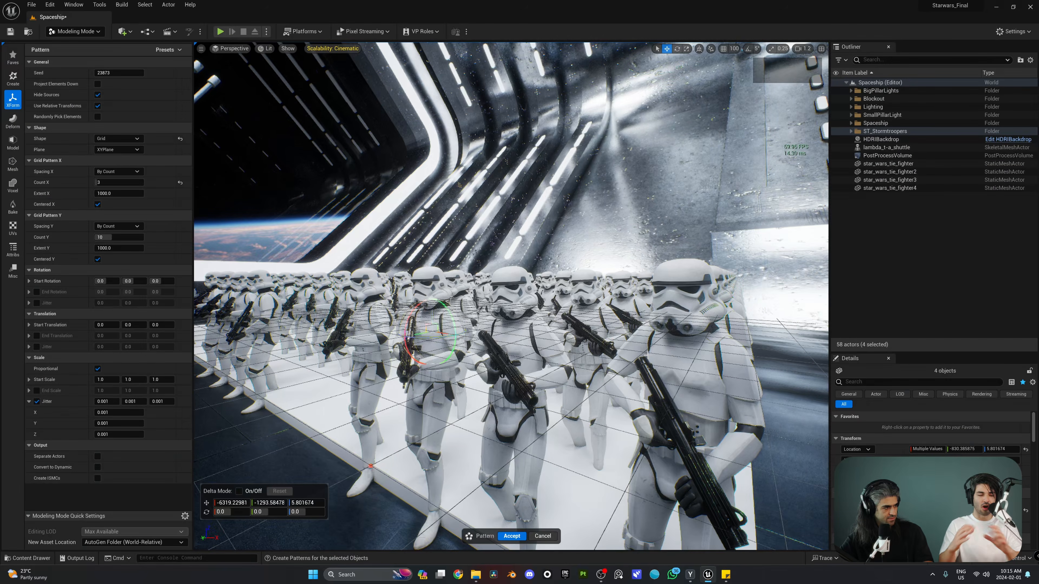
Try a scale jitter of 1.0 and view the stretched troopers
{"action": "left_click", "coordinate": [120, 412]}
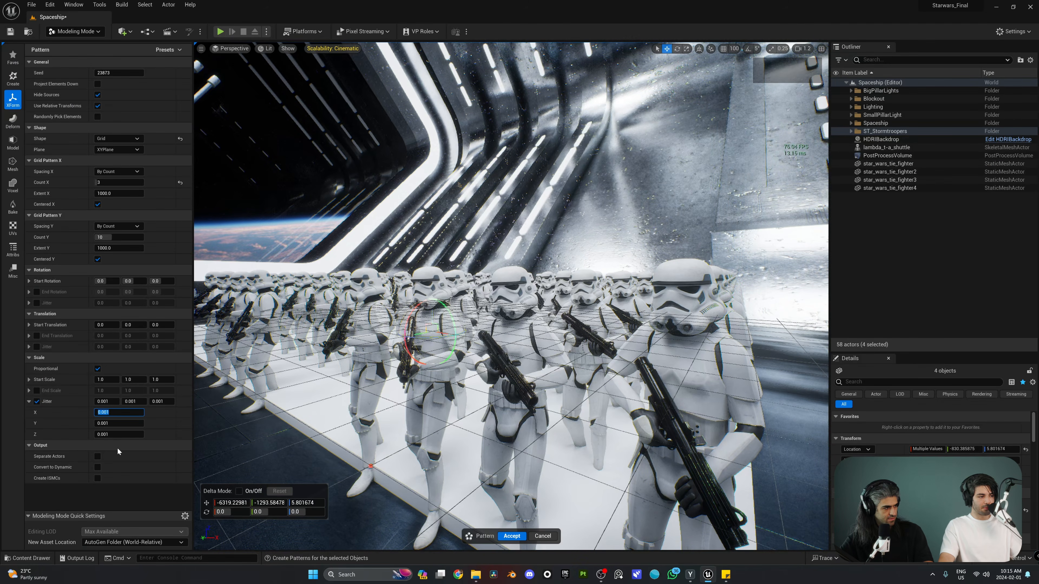
{"action": "type", "text": "1"}
{"action": "key", "text": "Return"}
{"action": "key", "text": "s"}
{"action": "key", "text": "a"}
{"action": "right_click_drag", "start_coordinate": [352, 385], "coordinate": [336, 410]}
{"action": "key", "text": "w"}
{"action": "key", "text": "d"}
{"action": "scroll", "coordinate": [491, 418], "scroll_direction": "up", "scroll_amount": 4}
{"action": "scroll", "coordinate": [441, 422], "scroll_direction": "down", "scroll_amount": 2}
{"action": "key", "text": "e"}
{"action": "key", "text": "s"}
{"action": "key", "text": "q"}
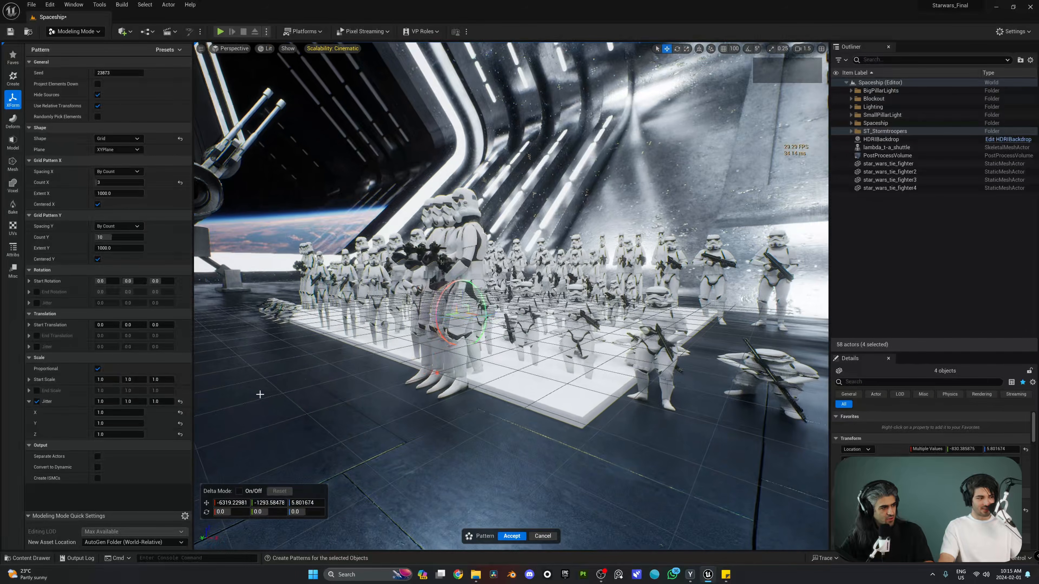
Reset the scale jitter and set X, Y and Z to 0.009, checking the troopers up close
{"action": "left_click", "coordinate": [180, 435]}
{"action": "left_click", "coordinate": [117, 435]}
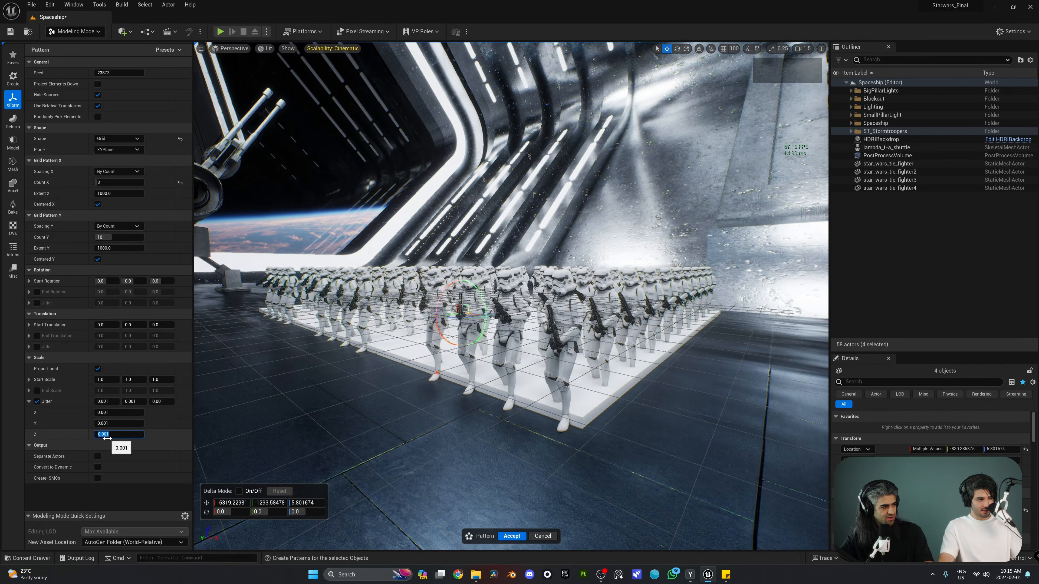
{"action": "type", "text": "0.00"}
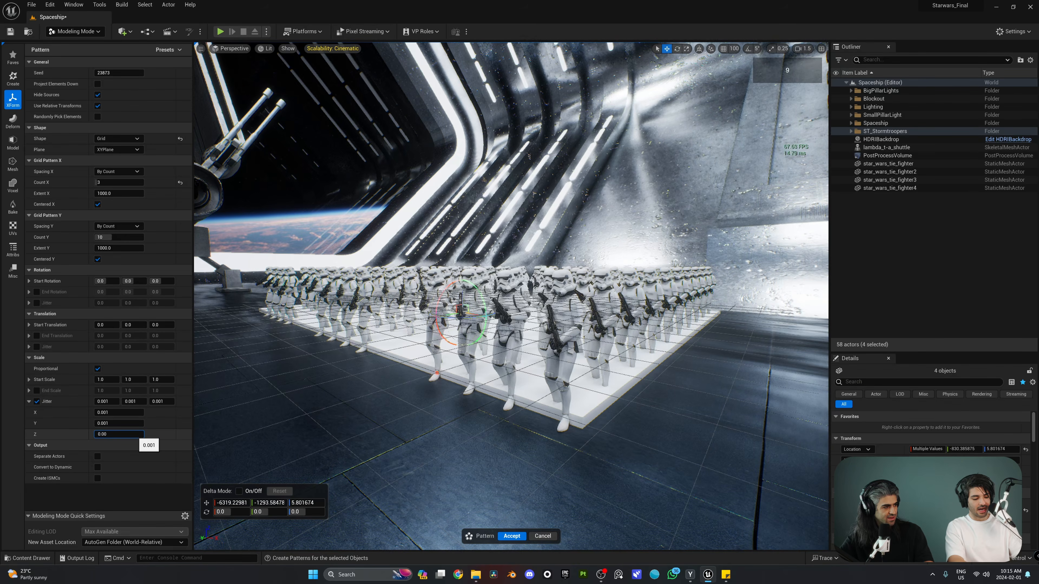
{"action": "key", "text": "w"}
{"action": "right_click_drag", "start_coordinate": [450, 368], "coordinate": [506, 346]}
{"action": "scroll", "coordinate": [515, 339], "scroll_direction": "down", "scroll_amount": 1}
{"action": "key", "text": "s"}
{"action": "scroll", "coordinate": [480, 348], "scroll_direction": "down", "scroll_amount": 1}
{"action": "key", "text": "w"}
{"action": "scroll", "coordinate": [534, 350], "scroll_direction": "down", "scroll_amount": 1}
{"action": "key", "text": "s"}
{"action": "key", "text": "s"}
{"action": "key", "text": "d"}
{"action": "key", "text": "d"}
{"action": "key", "text": "s"}
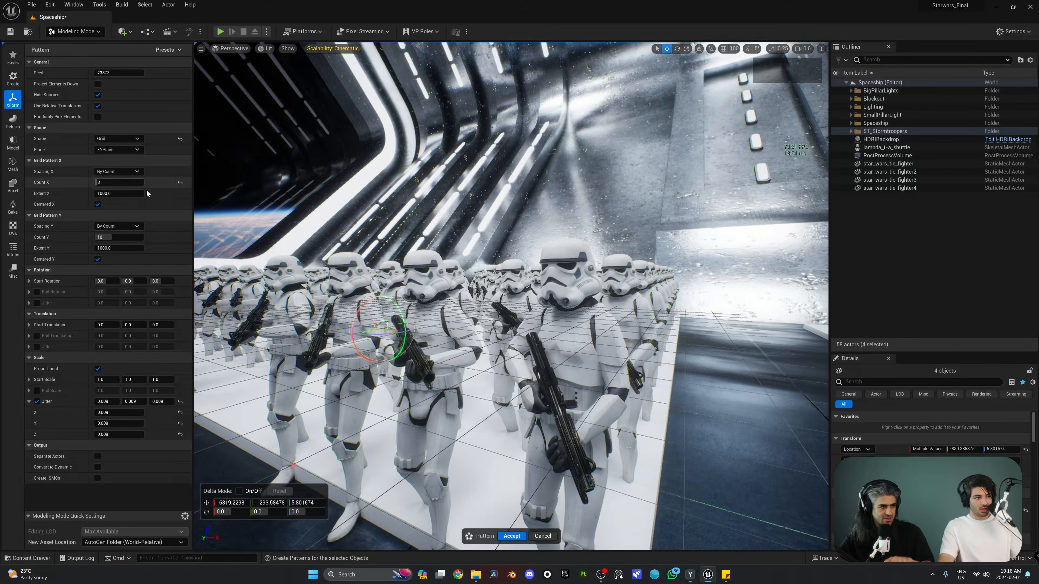
Enable translation jitter and set X, Y and Z offsets to 0.5
{"action": "left_click", "coordinate": [37, 347]}
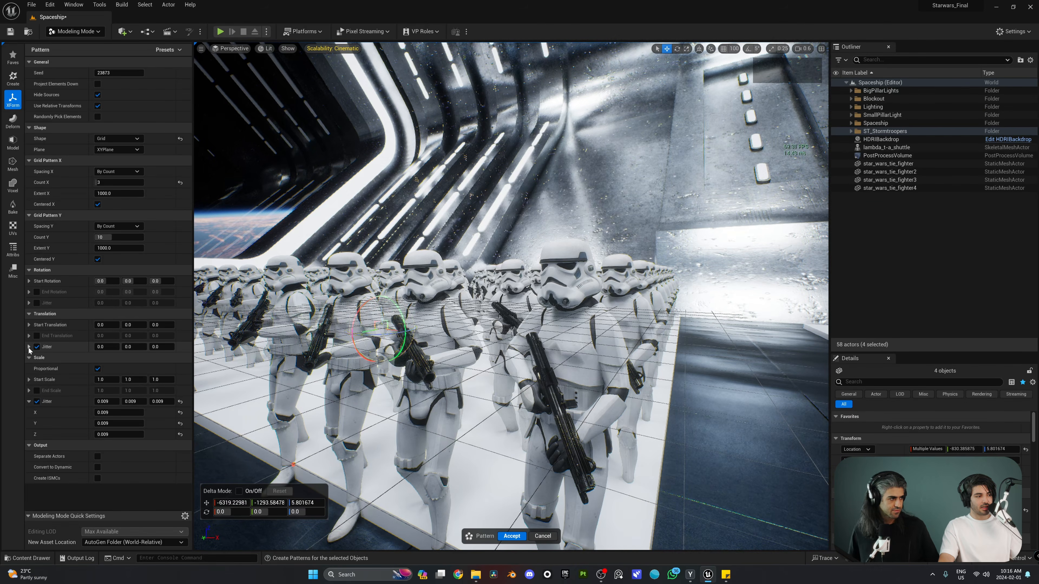
{"action": "left_click", "coordinate": [29, 347]}
{"action": "left_click", "coordinate": [119, 358]}
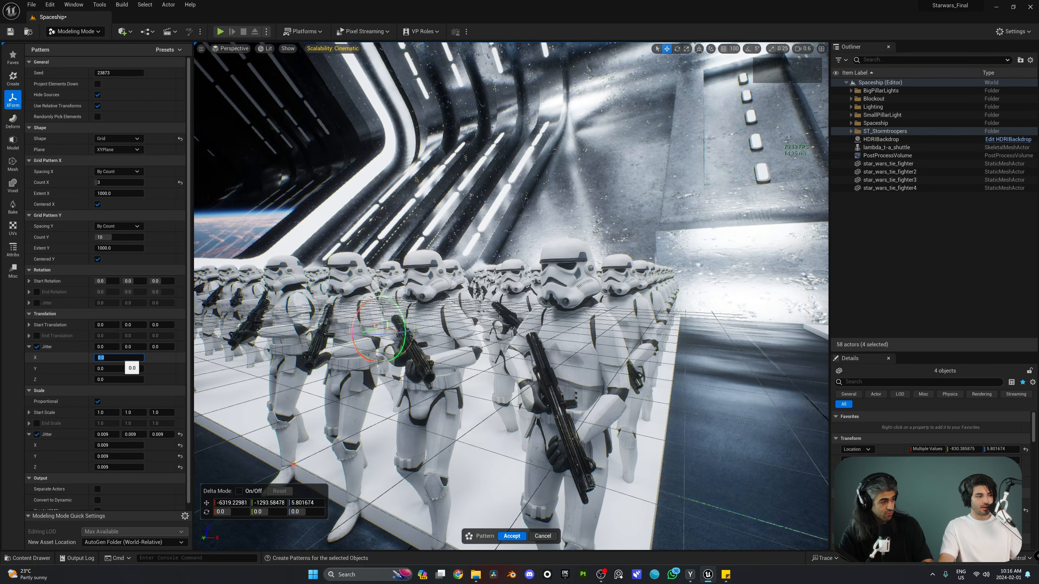
{"action": "type", "text": "0.1"}
{"action": "key", "text": "Return"}
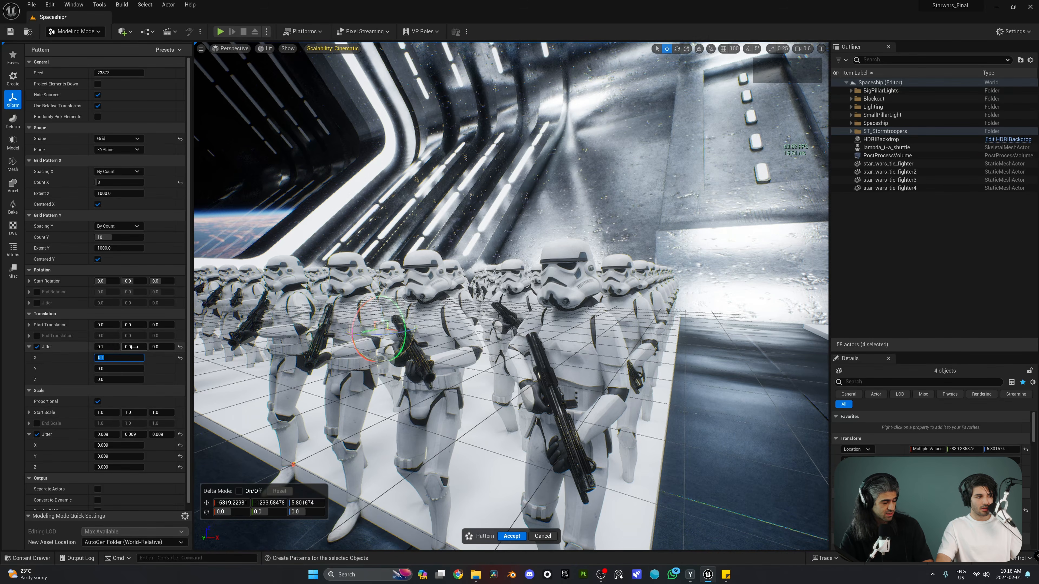
{"action": "type", "text": "0.5"}
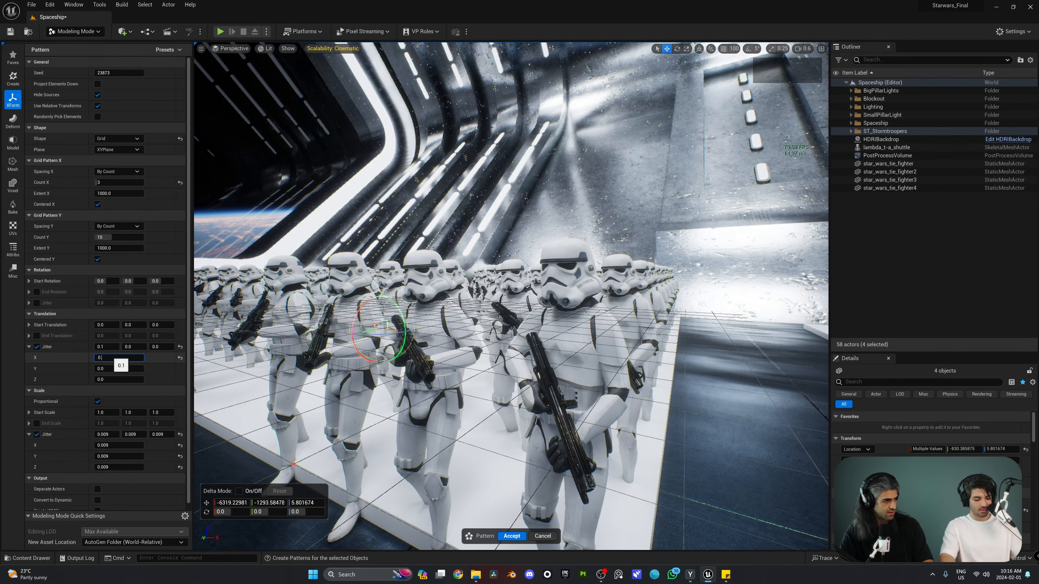
{"action": "key", "text": "Return"}
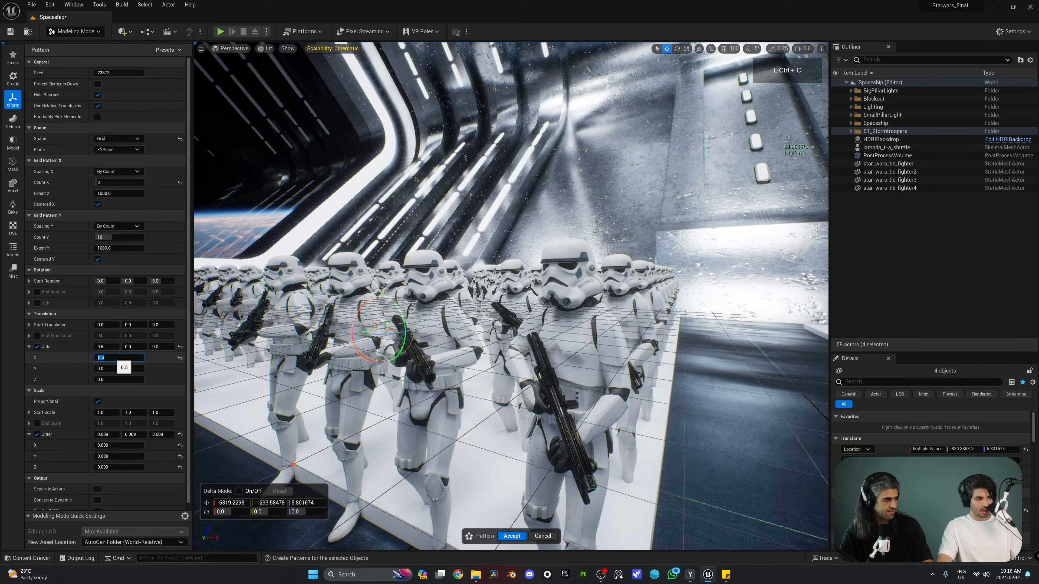
{"action": "left_click", "coordinate": [120, 369]}
{"action": "type", "text": "0.5"}
{"action": "left_click", "coordinate": [118, 380]}
{"action": "type", "text": "0.5"}
{"action": "left_click", "coordinate": [66, 377]}
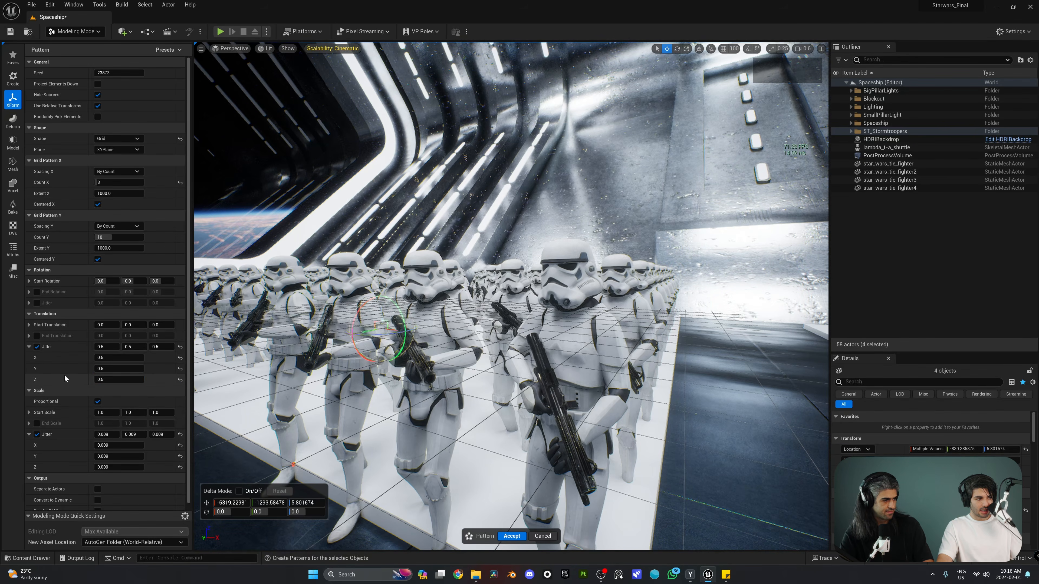
Fly around the jittered formation to view it with the shuttle
{"action": "key", "text": "a"}
{"action": "right_click_drag", "start_coordinate": [409, 307], "coordinate": [520, 328]}
{"action": "key", "text": "s"}
{"action": "scroll", "coordinate": [497, 287], "scroll_direction": "up", "scroll_amount": 4}
{"action": "key", "text": "e"}
{"action": "key", "text": "d"}
{"action": "scroll", "coordinate": [471, 339], "scroll_direction": "up", "scroll_amount": 3}
{"action": "key", "text": "q"}
{"action": "key", "text": "w"}
{"action": "key", "text": "a"}
{"action": "scroll", "coordinate": [425, 307], "scroll_direction": "down", "scroll_amount": 2}
{"action": "key", "text": "s"}
{"action": "key", "text": "w"}
{"action": "key", "text": "e"}
{"action": "scroll", "coordinate": [511, 323], "scroll_direction": "down", "scroll_amount": 6}
{"action": "right_click_drag", "start_coordinate": [511, 297], "coordinate": [446, 293]}
{"action": "key", "text": "s"}
{"action": "scroll", "coordinate": [511, 297], "scroll_direction": "up", "scroll_amount": 3}
{"action": "key", "text": "a"}
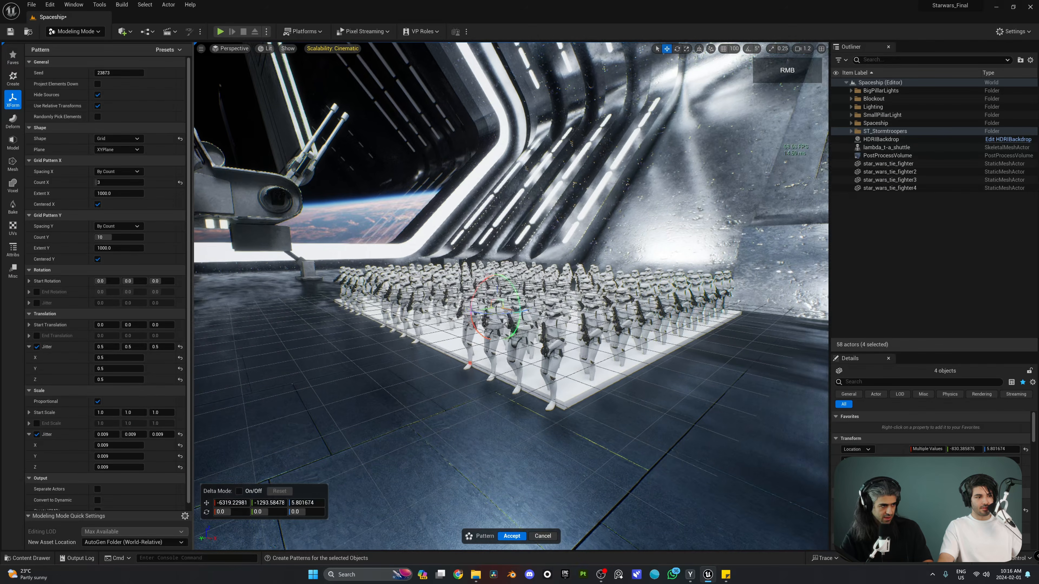
Hide the white Cube3 platform with H and circle the army
{"action": "left_click", "coordinate": [574, 381]}
{"action": "key", "text": "h"}
{"action": "right_click_drag", "start_coordinate": [619, 371], "coordinate": [545, 430]}
{"action": "key", "text": "a"}
{"action": "key", "text": "s"}
{"action": "scroll", "coordinate": [663, 375], "scroll_direction": "up", "scroll_amount": 3}
{"action": "key", "text": "d"}
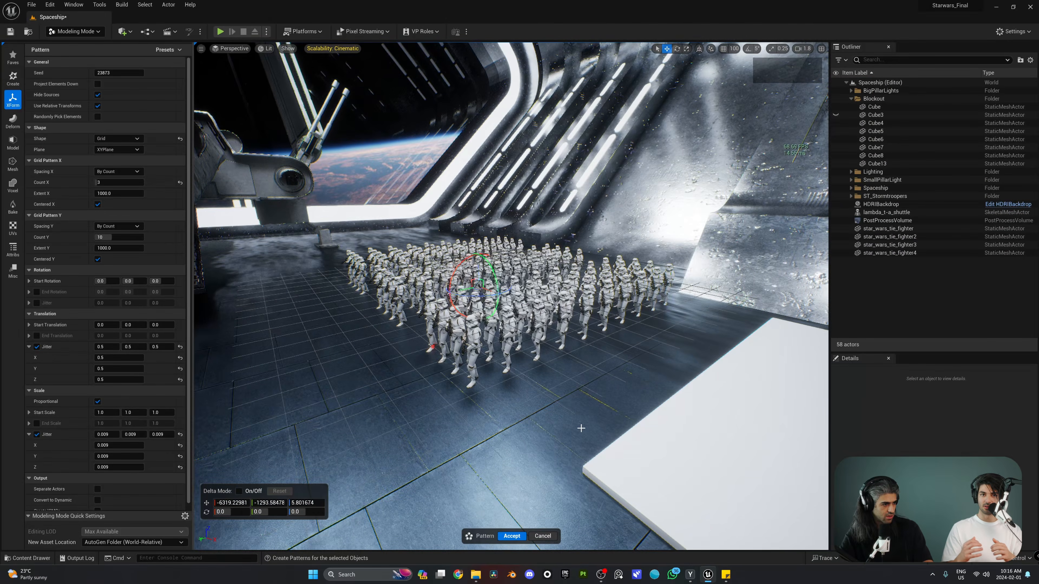
Accept the stormtrooper pattern and turn the view toward the troopers
{"action": "left_click", "coordinate": [512, 537]}
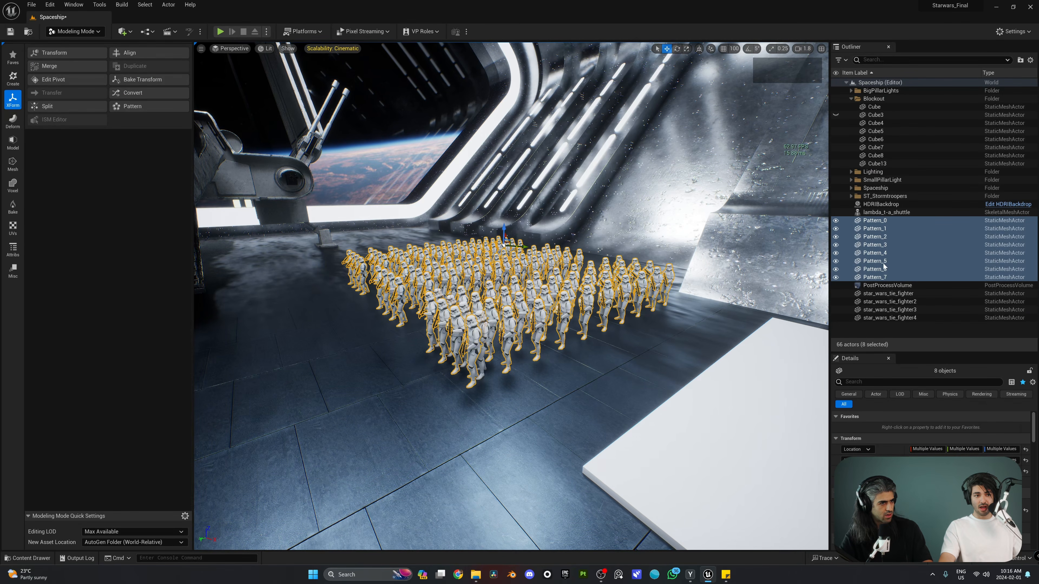
{"action": "key", "text": "w"}
{"action": "right_click_drag", "start_coordinate": [663, 303], "coordinate": [749, 324]}
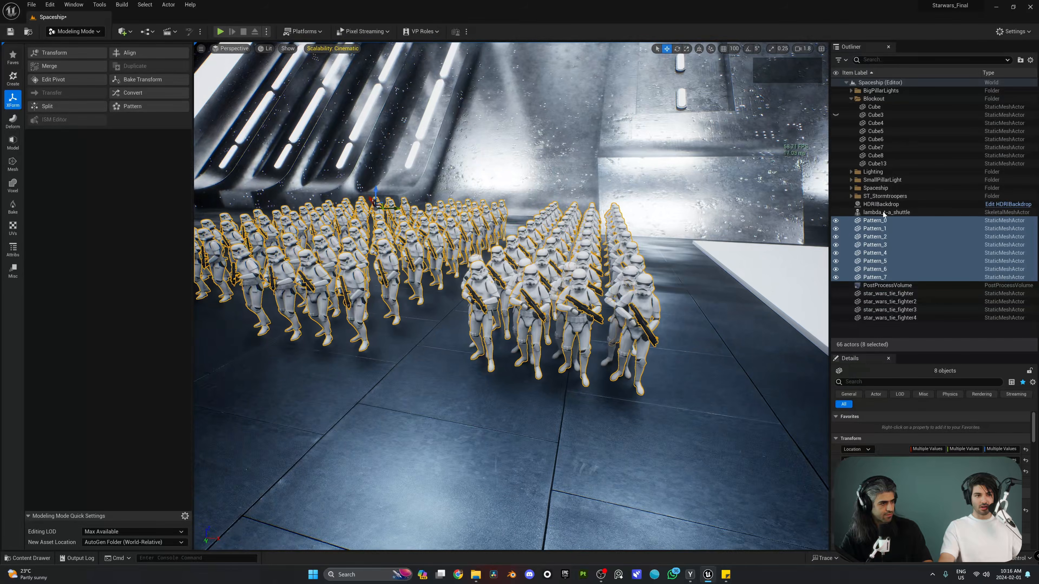
Inspect Pattern_0 through Pattern_7 in the Outliner, then select all eight actors
{"action": "left_click", "coordinate": [882, 221]}
{"action": "double_click", "coordinate": [883, 221]}
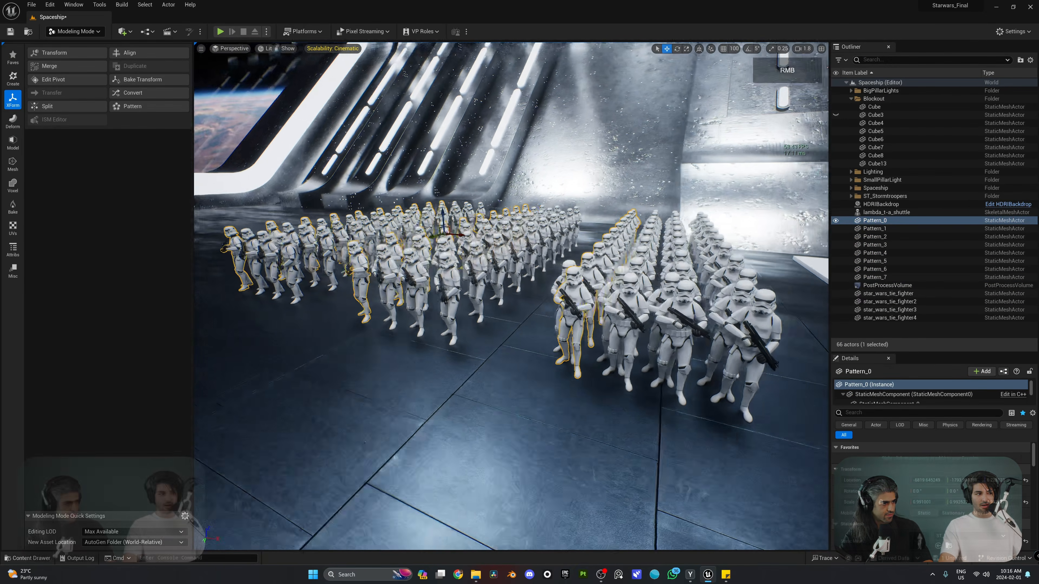
{"action": "left_click", "coordinate": [911, 228]}
{"action": "left_click", "coordinate": [898, 235]}
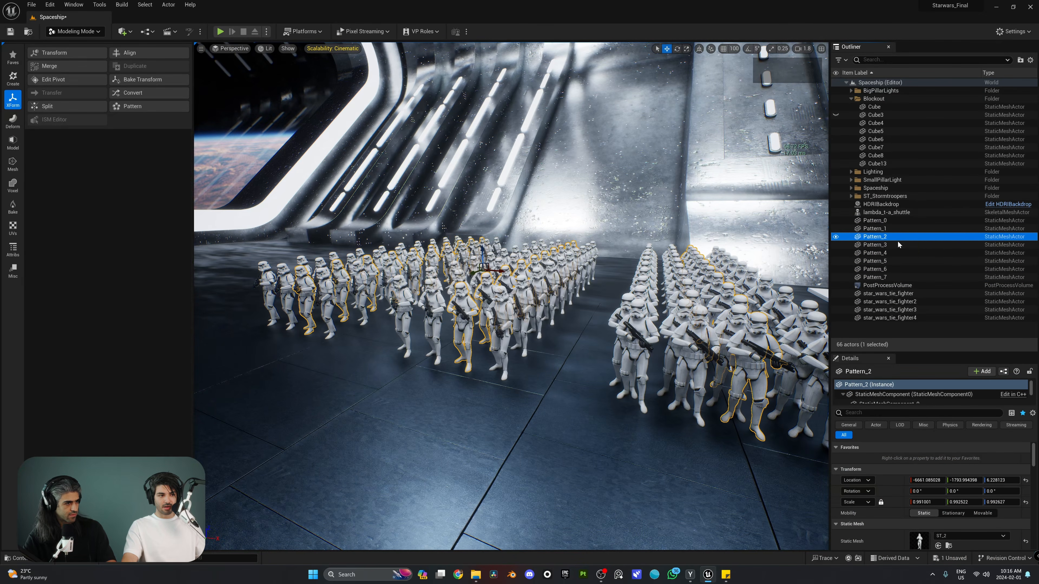
{"action": "left_click", "coordinate": [897, 244]}
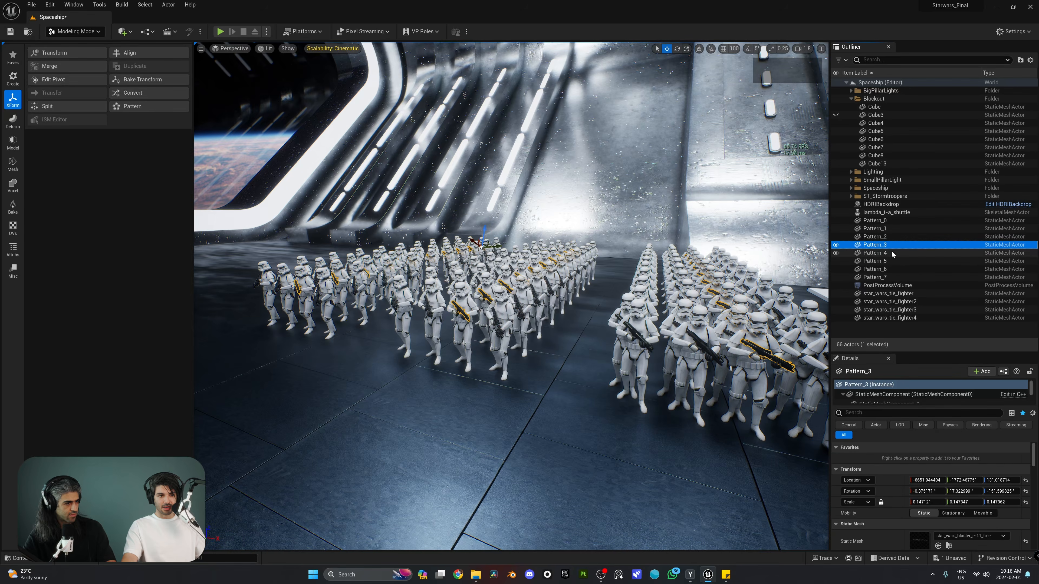
{"action": "left_click", "coordinate": [895, 277]}
{"action": "left_click", "coordinate": [881, 221], "text": "shift"}
Move the eight Pattern actors into a new folder and name it FrontArmy
{"action": "right_click", "coordinate": [883, 222]}
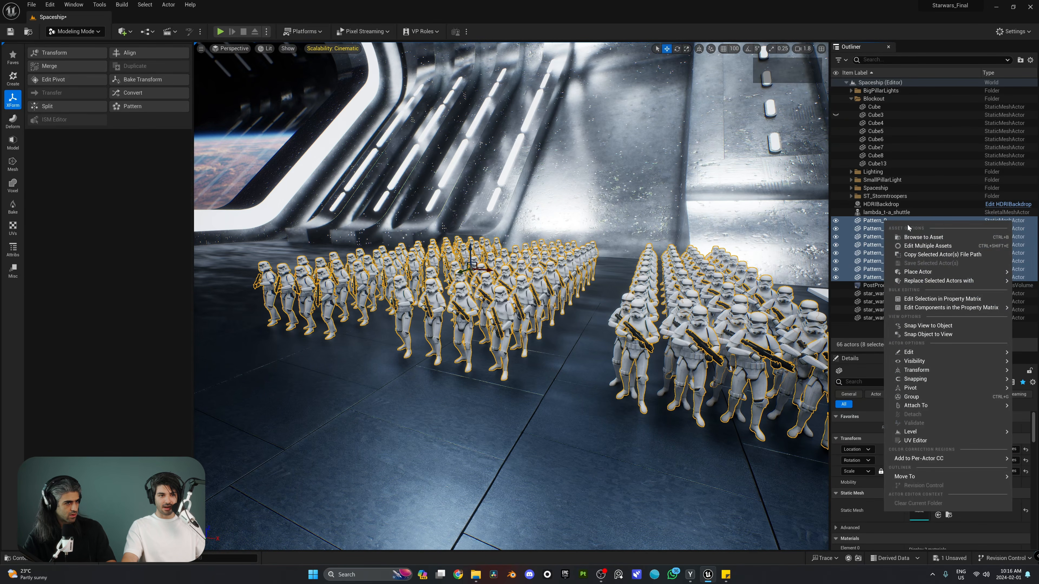
{"action": "mouse_move", "coordinate": [915, 477]}
{"action": "left_click", "coordinate": [850, 480]}
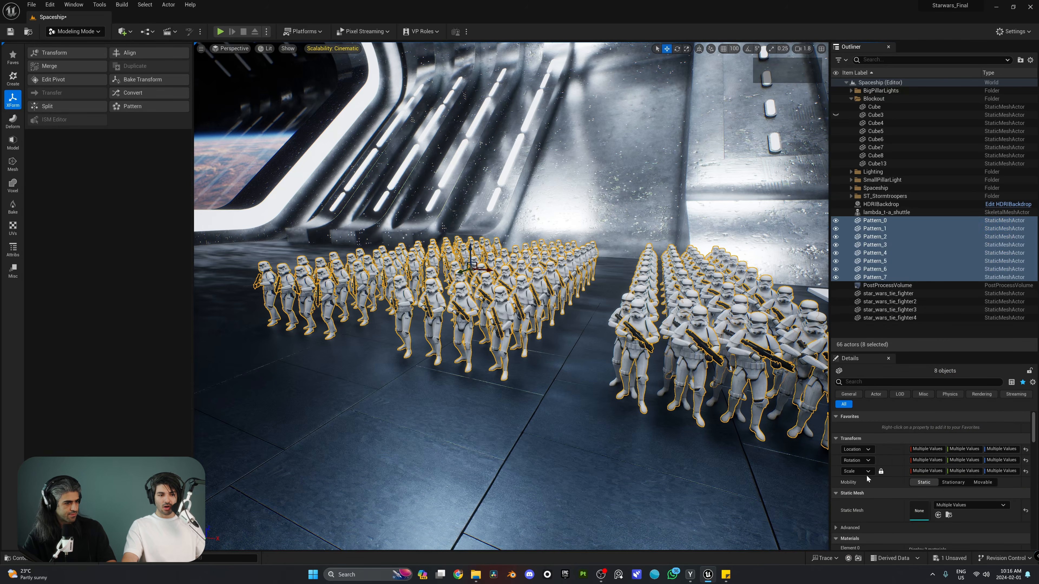
{"action": "left_click", "coordinate": [885, 183]}
{"action": "left_click", "coordinate": [885, 182]}
{"action": "key", "text": "F2"}
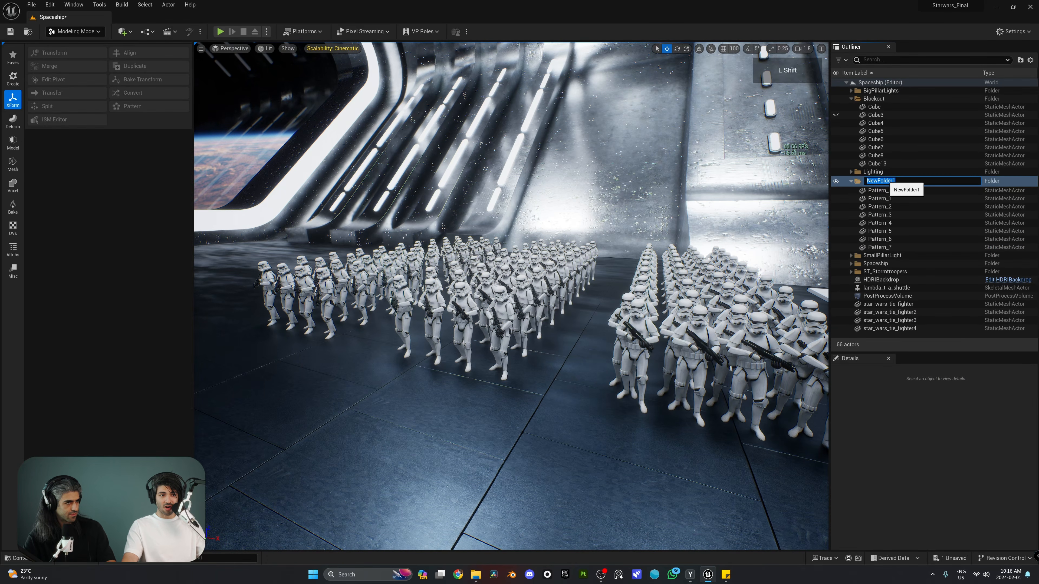
{"action": "type", "text": "FrontArm"}
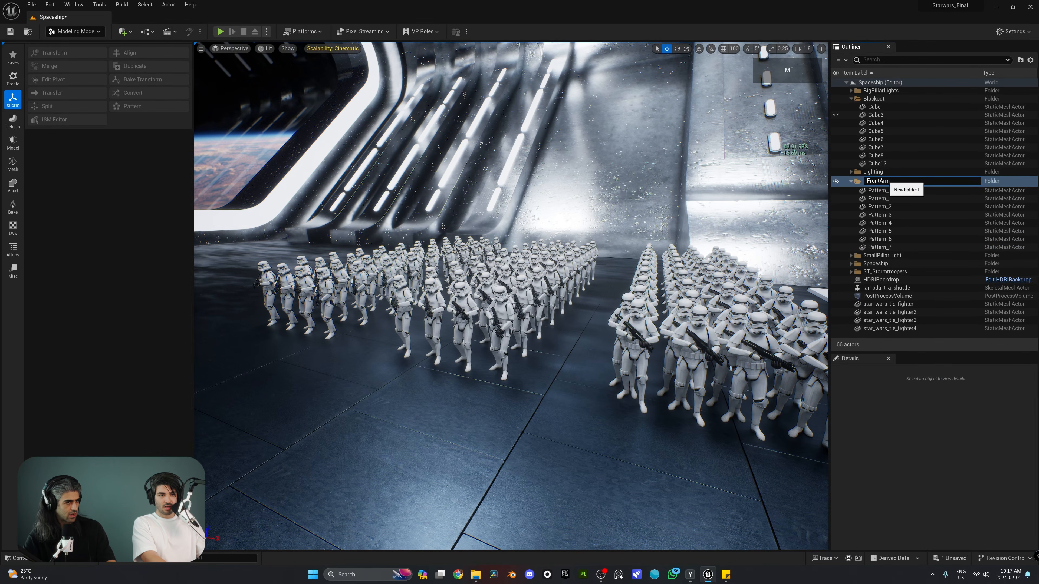
{"action": "type", "text": "y"}
{"action": "key", "text": "Return"}
Reselect Pattern_0 through Pattern_7 inside FrontArmy and view them beside the shuttle
{"action": "key", "text": "s"}
{"action": "right_click_drag", "start_coordinate": [696, 237], "coordinate": [777, 295]}
{"action": "right_click_drag", "start_coordinate": [739, 415], "coordinate": [614, 415]}
{"action": "key", "text": "w"}
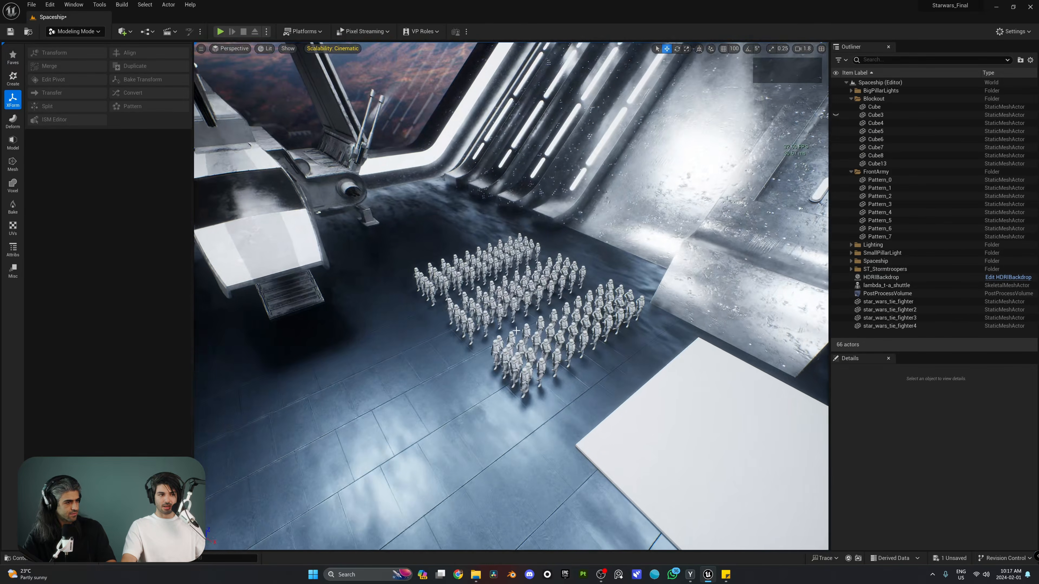
{"action": "left_click", "coordinate": [884, 181]}
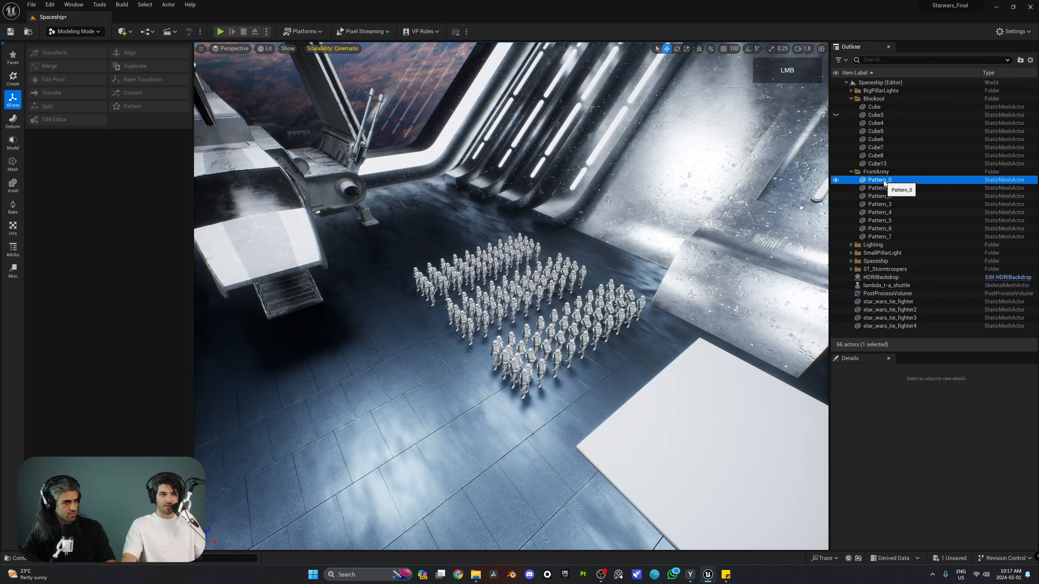
{"action": "left_click", "coordinate": [891, 236], "text": "shift"}
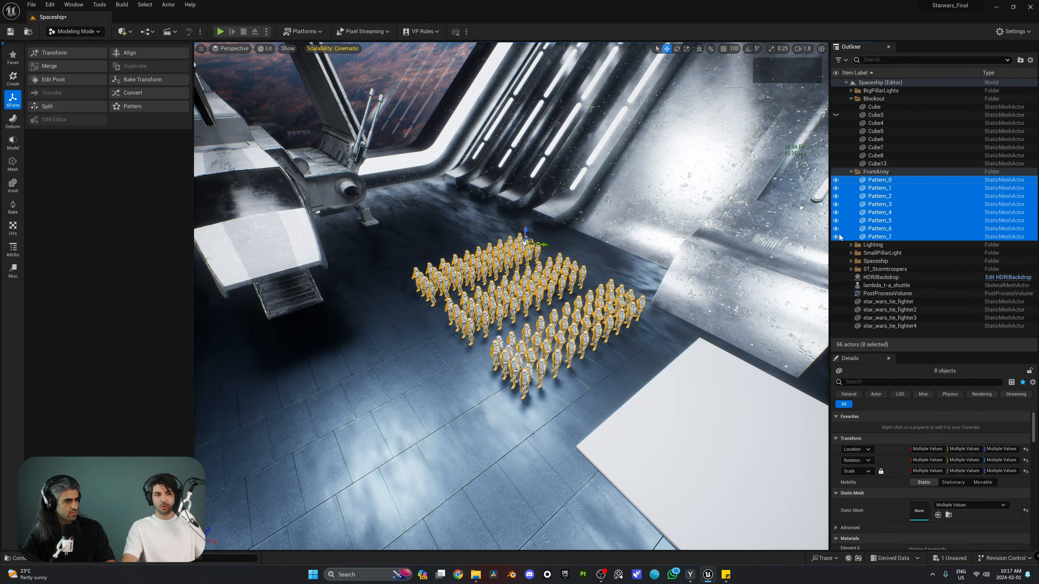
{"action": "key", "text": "s"}
{"action": "right_click_drag", "start_coordinate": [587, 241], "coordinate": [491, 240]}
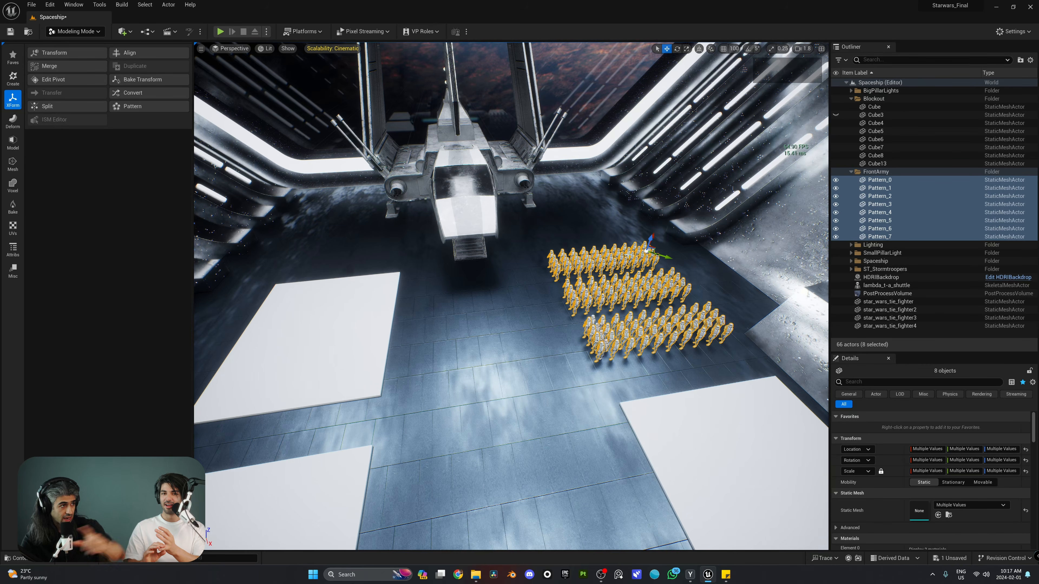
Switch from Modeling Mode to Selection mode and fly the camera over the stormtrooper army
{"action": "left_click", "coordinate": [85, 32]}
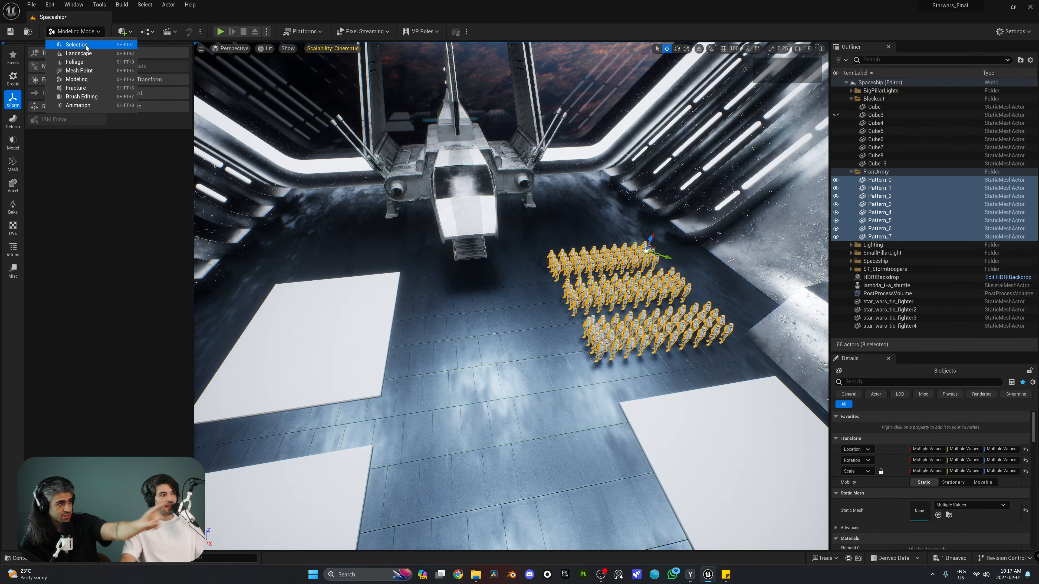
{"action": "left_click", "coordinate": [85, 45]}
{"action": "right_click_drag", "start_coordinate": [369, 229], "coordinate": [379, 231]}
{"action": "key", "text": "w"}
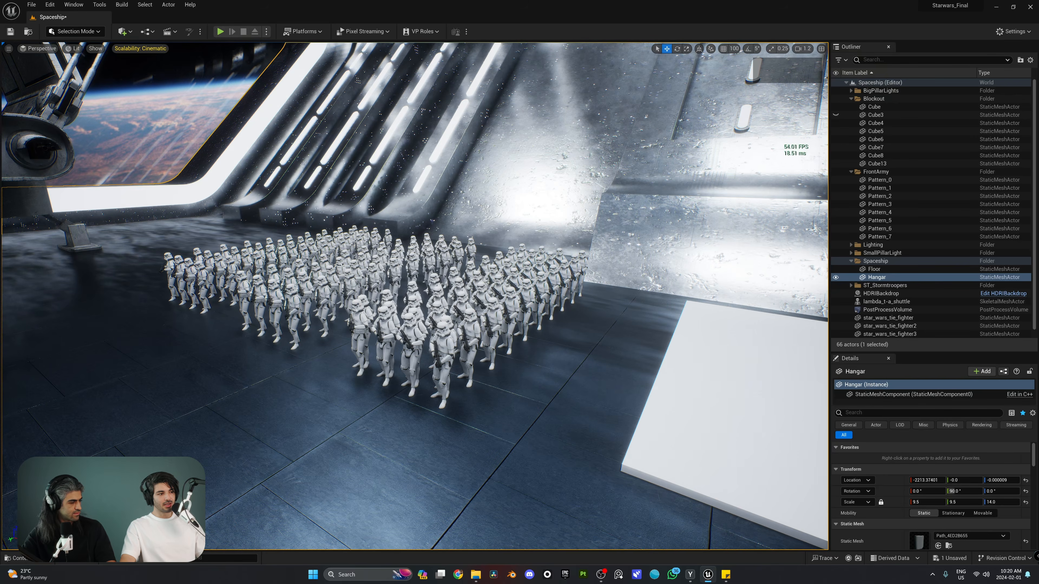
{"action": "right_click_drag", "start_coordinate": [342, 265], "coordinate": [402, 248]}
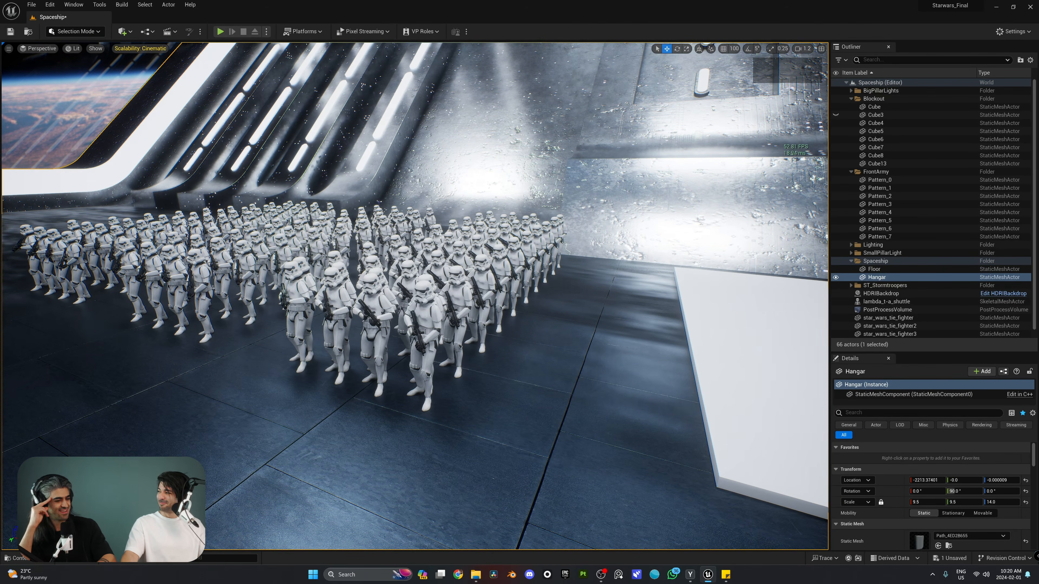
{"action": "right_click_drag", "start_coordinate": [440, 235], "coordinate": [421, 222]}
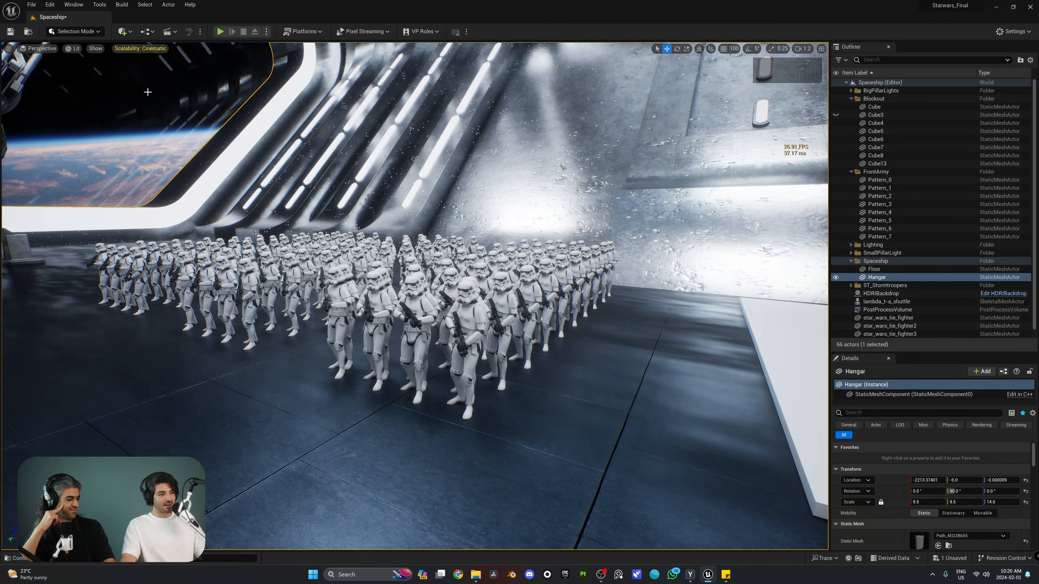
{"action": "left_click", "coordinate": [70, 52]}
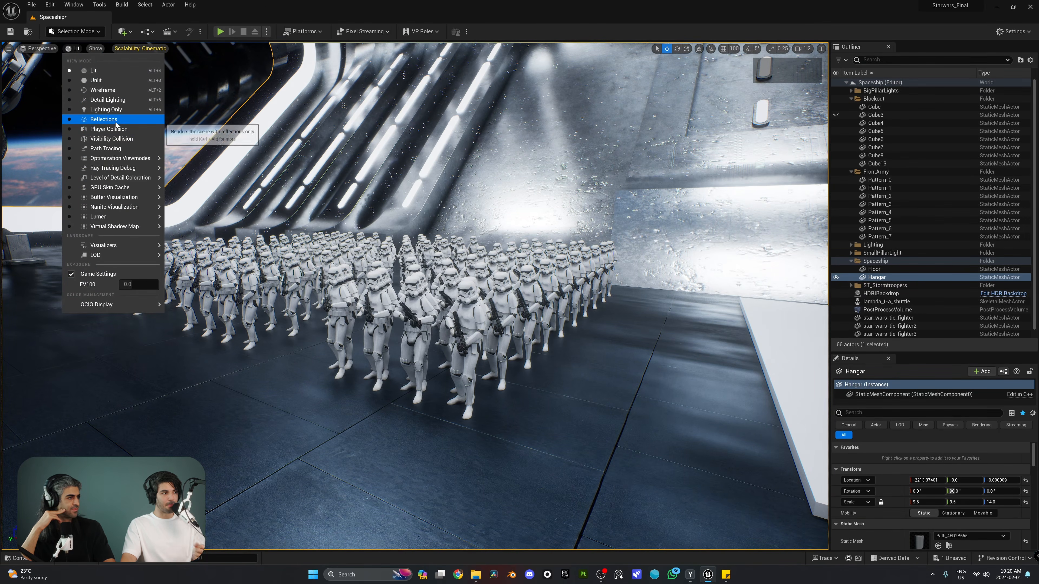
{"action": "left_click", "coordinate": [105, 90]}
{"action": "right_click_drag", "start_coordinate": [112, 102], "coordinate": [304, 119]}
{"action": "key", "text": "w"}
{"action": "scroll", "coordinate": [113, 102], "scroll_direction": "up", "scroll_amount": 5}
{"action": "key", "text": "a"}
{"action": "key", "text": "s"}
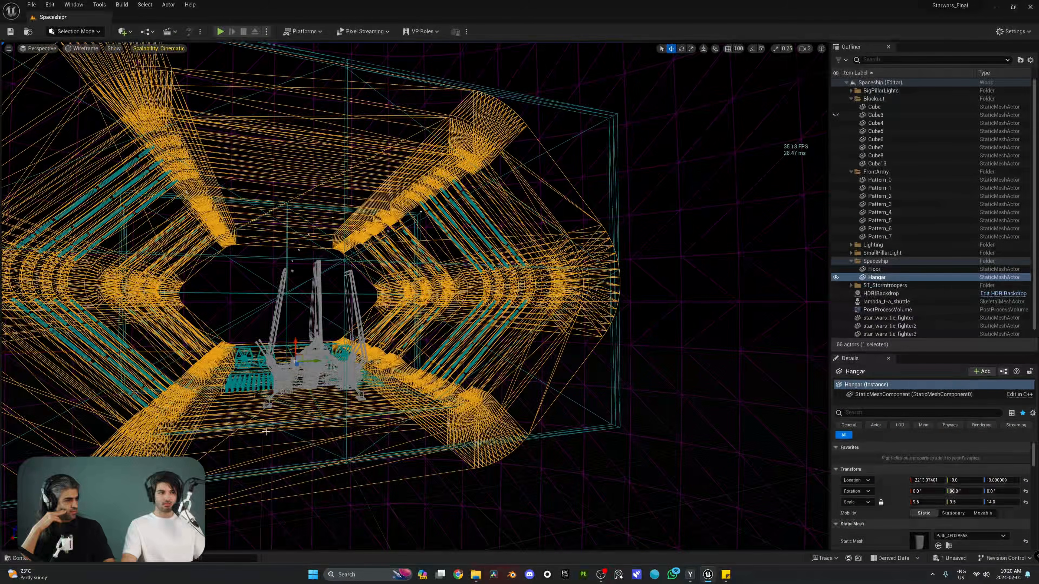
{"action": "key", "text": "w"}
{"action": "key", "text": "a"}
{"action": "right_click_drag", "start_coordinate": [526, 279], "coordinate": [442, 323]}
{"action": "key", "text": "w"}
{"action": "key", "text": "q"}
{"action": "key", "text": "w"}
{"action": "key", "text": "d"}
{"action": "key", "text": "w"}
{"action": "key", "text": "e"}
{"action": "key", "text": "s"}
{"action": "key", "text": "q"}
{"action": "key", "text": "w"}
{"action": "key", "text": "s"}
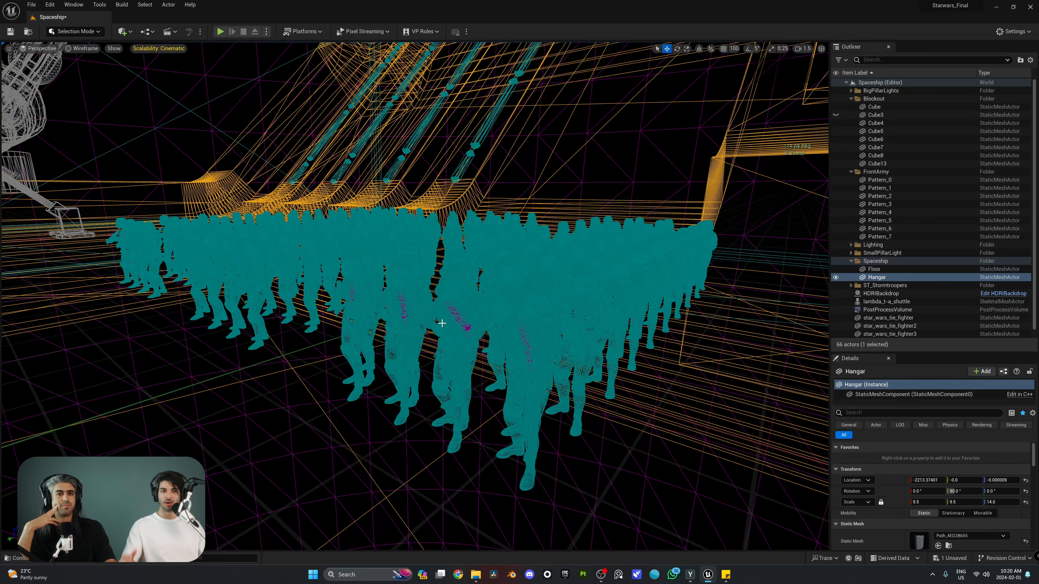
{"action": "left_click", "coordinate": [80, 50]}
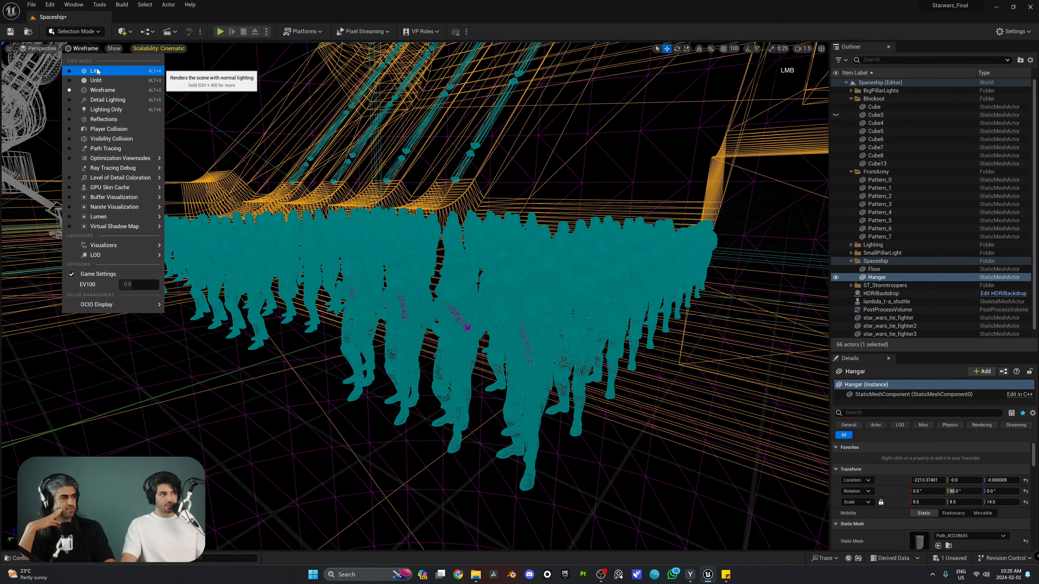
{"action": "left_click", "coordinate": [78, 70]}
Set the viewport to Nanite Visualization > Triangles and view the shuttle and troopers
{"action": "left_click", "coordinate": [72, 49]}
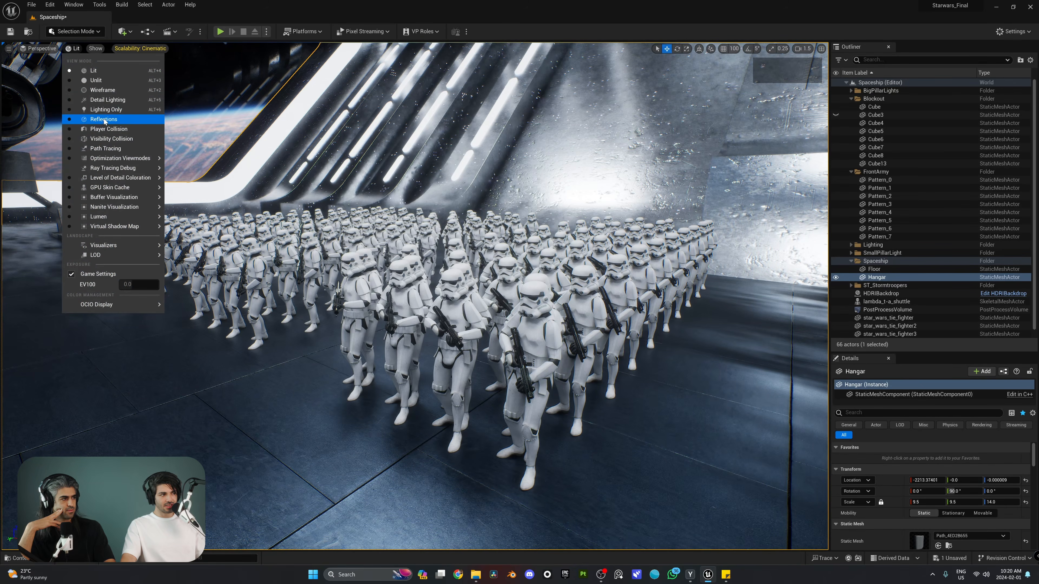
{"action": "mouse_move", "coordinate": [113, 198]}
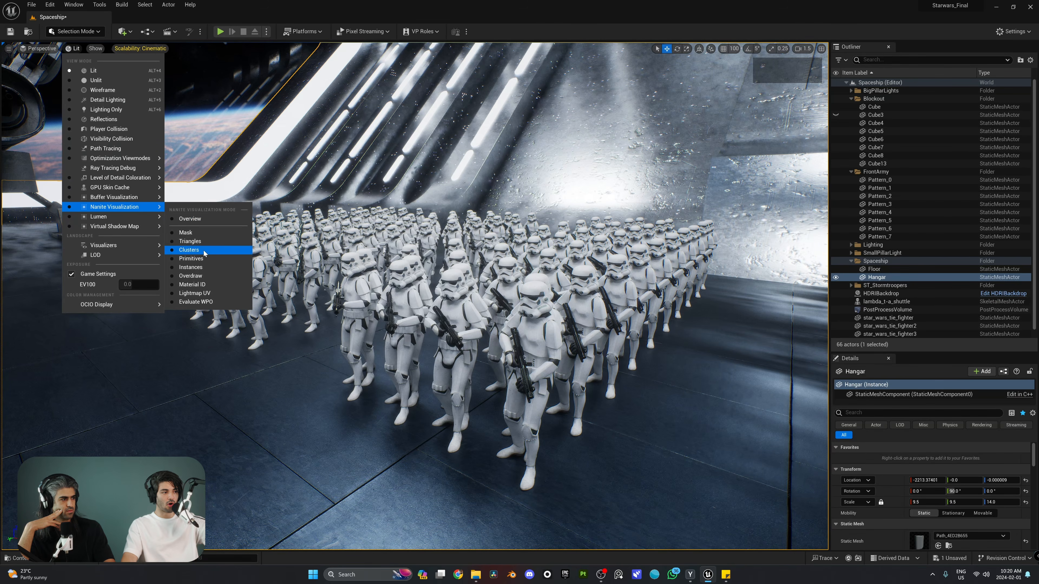
{"action": "left_click", "coordinate": [192, 242]}
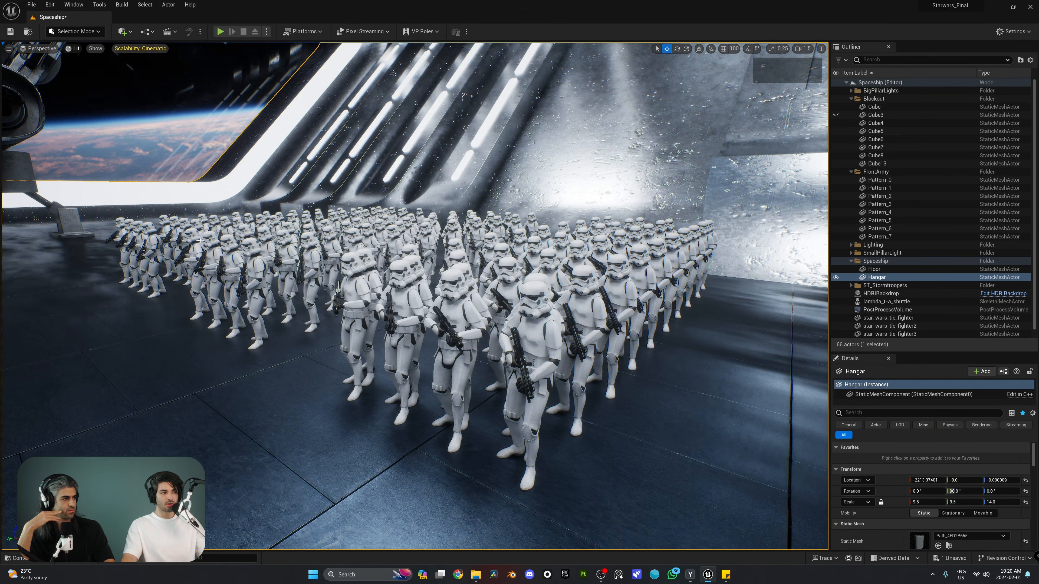
{"action": "mouse_move", "coordinate": [242, 141]}
{"action": "right_mouse_down"}
{"action": "mouse_move", "coordinate": [131, 134]}
{"action": "mouse_move", "coordinate": [250, 135]}
{"action": "right_mouse_up"}
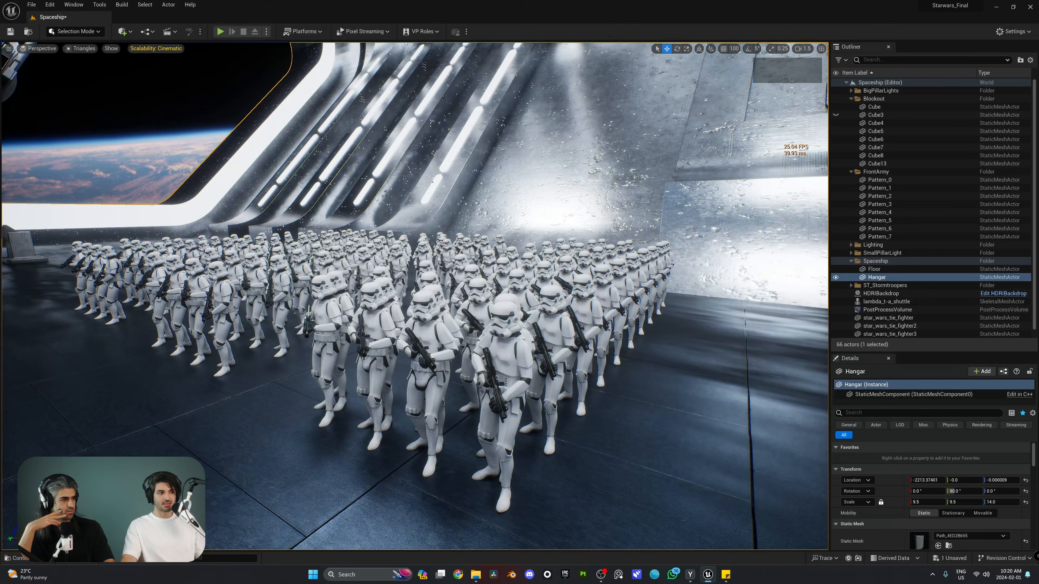
Return the viewport to Lit shading
{"action": "left_click", "coordinate": [68, 49]}
{"action": "left_click", "coordinate": [83, 70]}
{"action": "right_click_drag", "start_coordinate": [83, 70], "coordinate": [59, 65]}
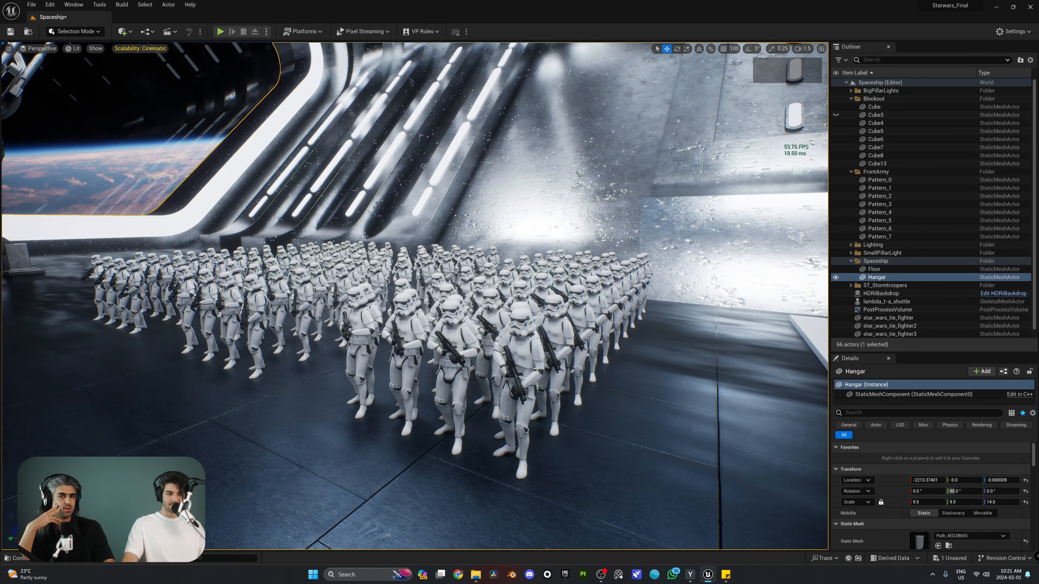
Select the Pattern_4 trooper group, fly close, then pull back to a wide hangar view
{"action": "left_click", "coordinate": [520, 361]}
{"action": "right_click_drag", "start_coordinate": [520, 360], "coordinate": [546, 359]}
{"action": "key", "text": "w"}
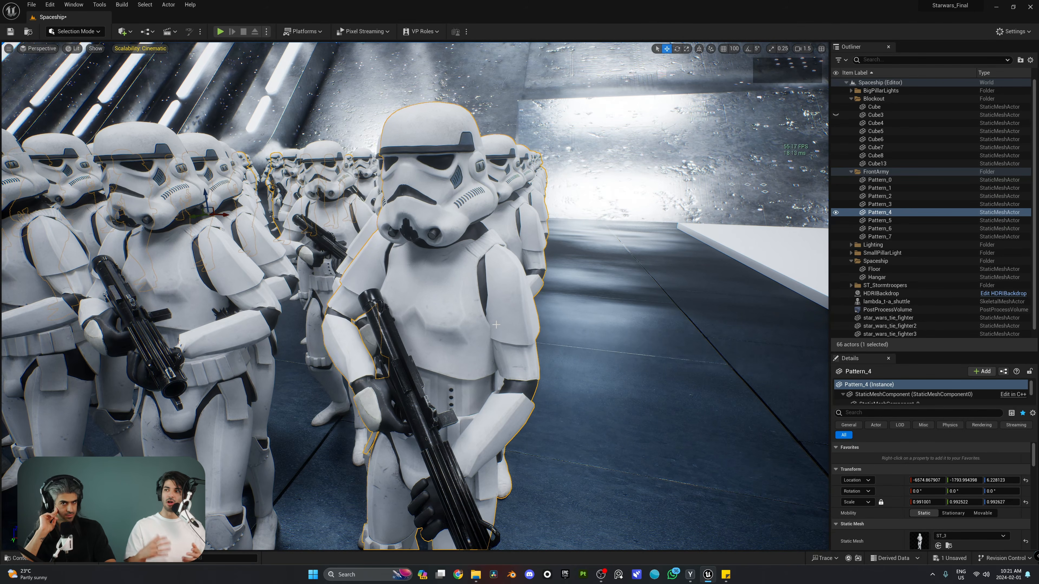
{"action": "key", "text": "s"}
{"action": "right_click_drag", "start_coordinate": [432, 254], "coordinate": [433, 255]}
{"action": "scroll", "coordinate": [432, 254], "scroll_direction": "up", "scroll_amount": 2}
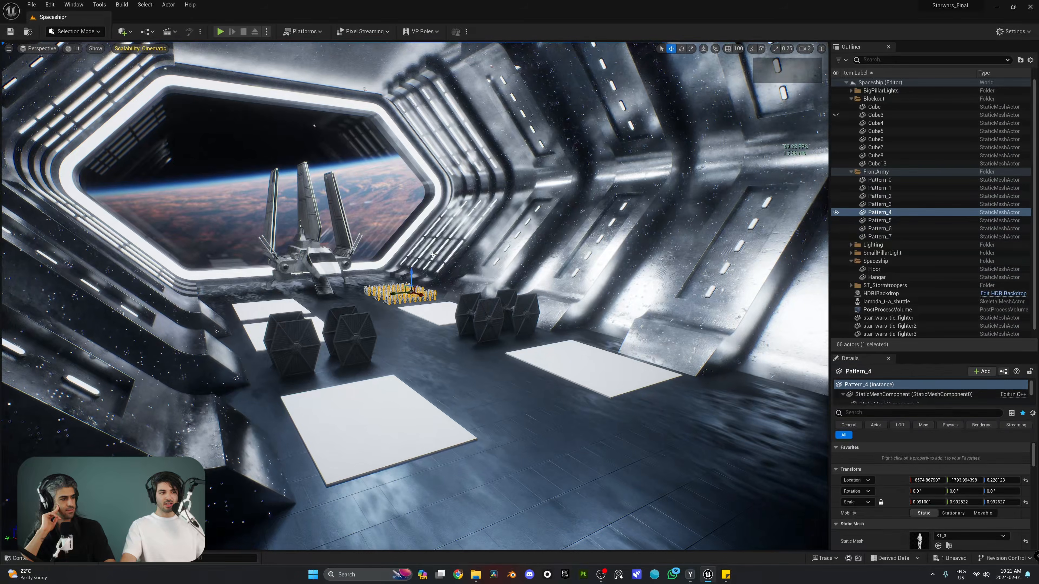
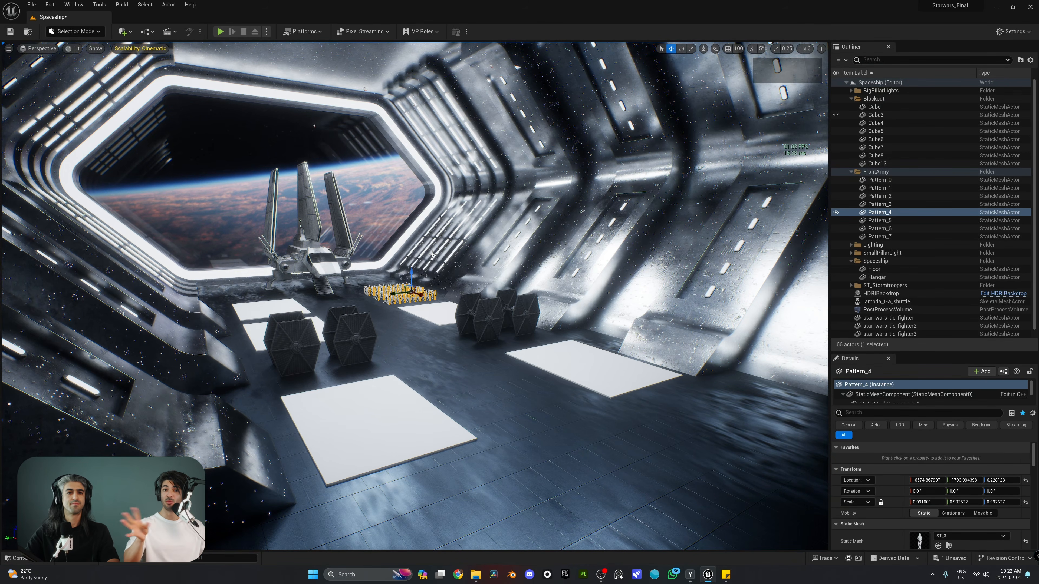
Fly toward the stormtrooper formation and open the Content Drawer on the Blaster folder
{"action": "mouse_move", "coordinate": [361, 273]}
{"action": "right_mouse_down"}
{"action": "mouse_move", "coordinate": [348, 255]}
{"action": "mouse_move", "coordinate": [359, 253]}
{"action": "mouse_move", "coordinate": [350, 257]}
{"action": "right_mouse_up"}
{"action": "scroll", "coordinate": [352, 261], "scroll_direction": "down", "scroll_amount": 5}
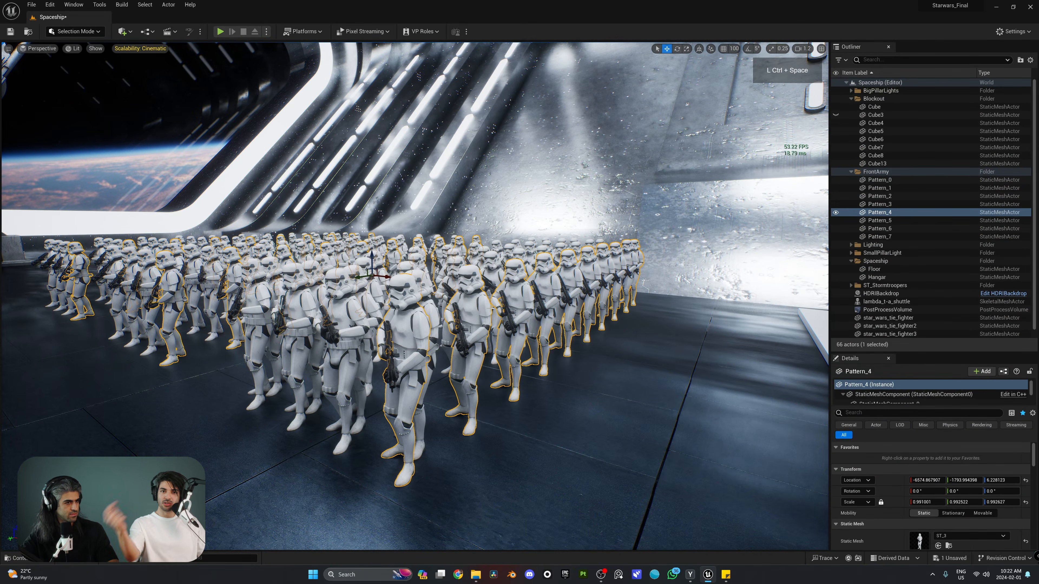
{"action": "key", "text": "ctrl+space"}
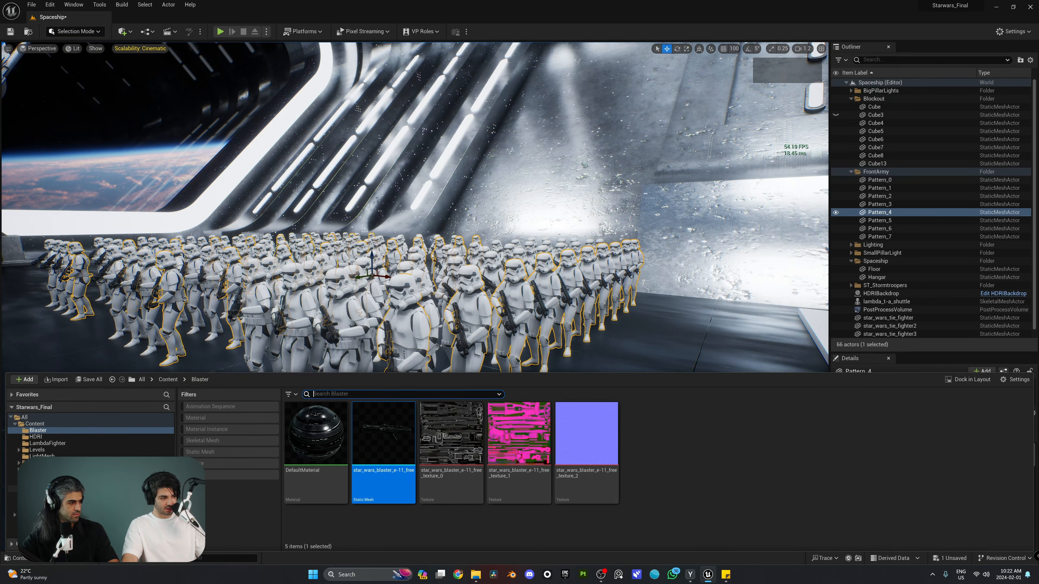
In ST_Stormtrooper, select meshes ST_1 through ST_4 and enable Nanite on all four
{"action": "left_click", "coordinate": [43, 496]}
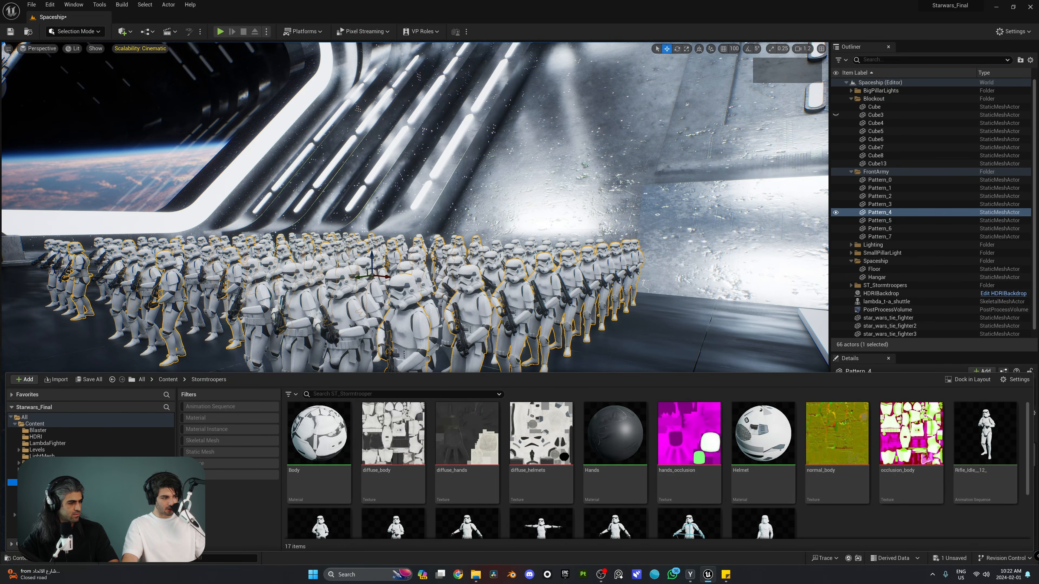
{"action": "mouse_move", "coordinate": [503, 440]}
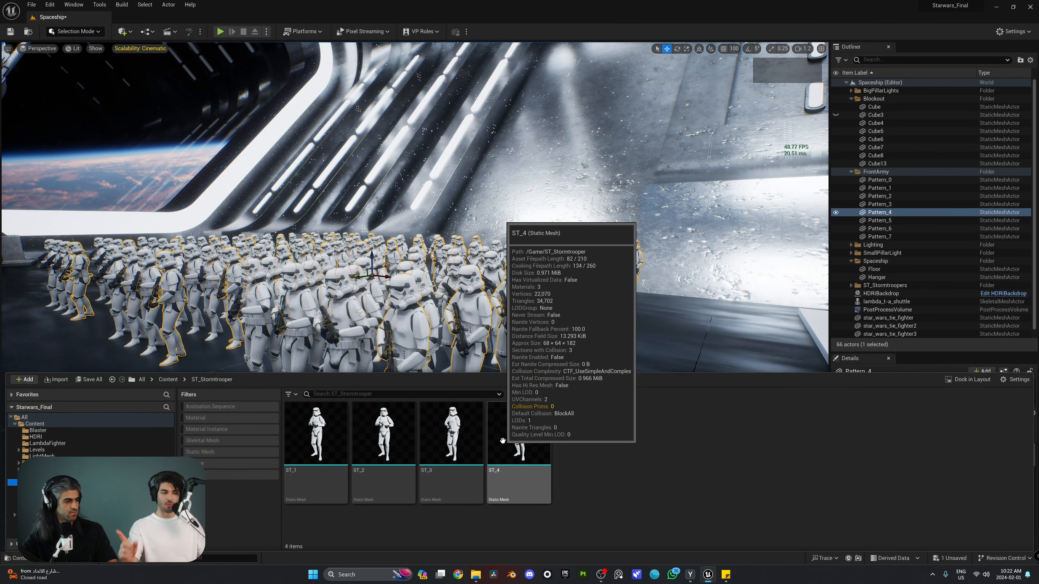
{"action": "left_click", "coordinate": [505, 440]}
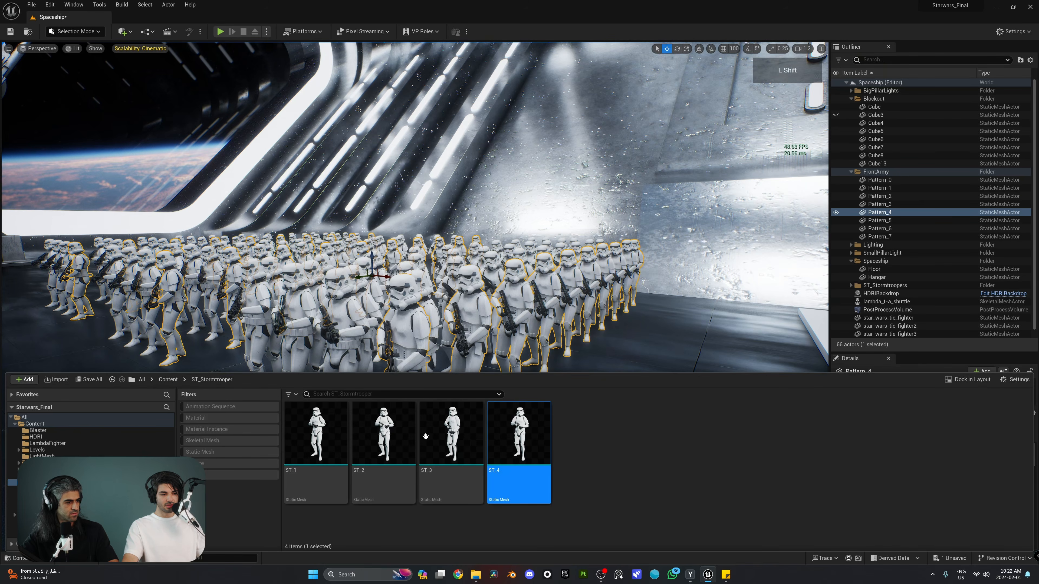
{"action": "left_click", "coordinate": [330, 433], "text": "shift"}
{"action": "right_click", "coordinate": [517, 433]}
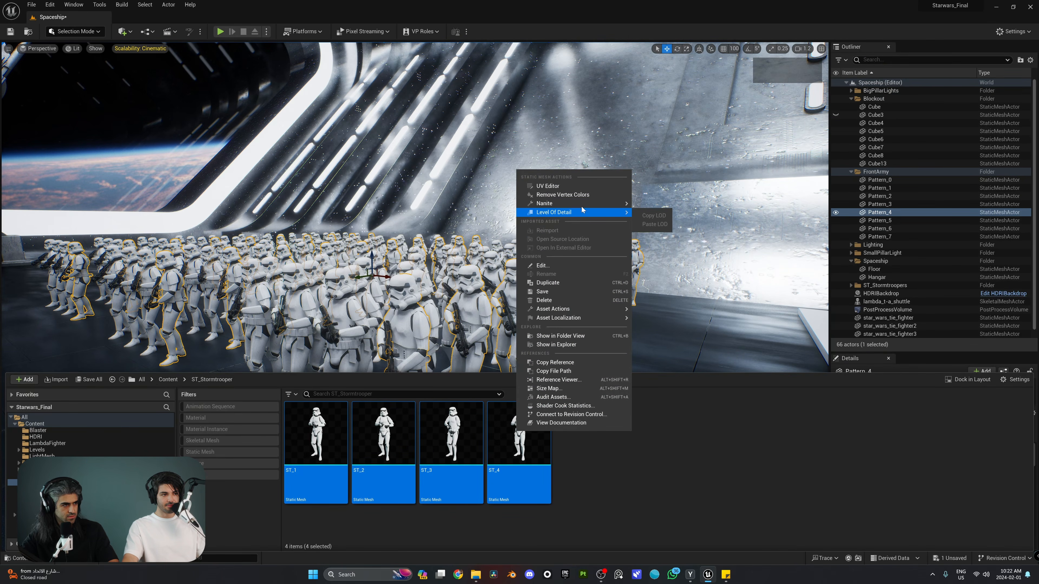
{"action": "mouse_move", "coordinate": [579, 205]}
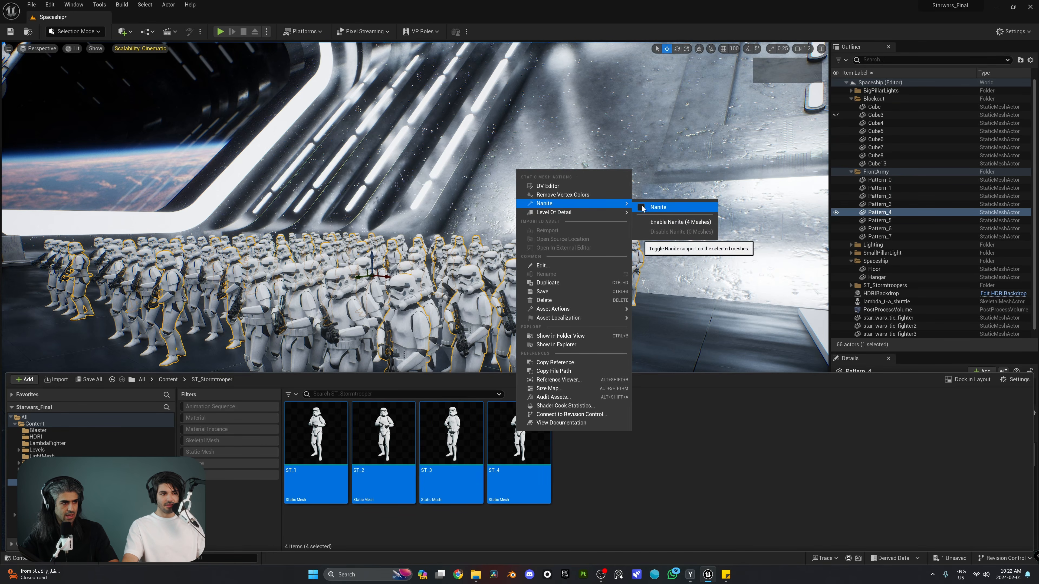
{"action": "left_click", "coordinate": [665, 223]}
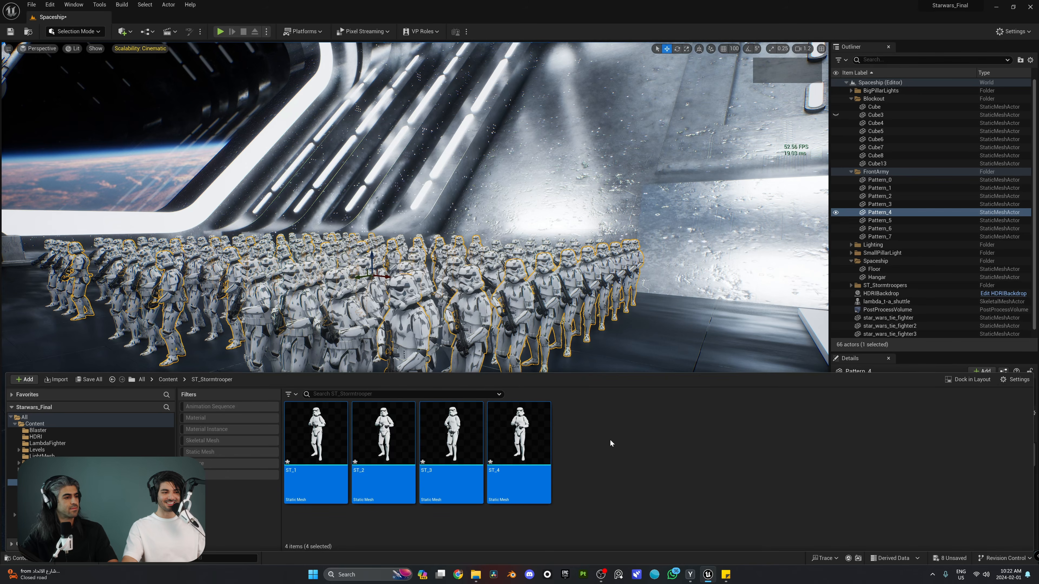
Close the Content Drawer and switch the viewport to Nanite Visualization > Triangles
{"action": "left_click", "coordinate": [473, 354]}
{"action": "right_click_drag", "start_coordinate": [473, 355], "coordinate": [482, 358]}
{"action": "left_click", "coordinate": [76, 48]}
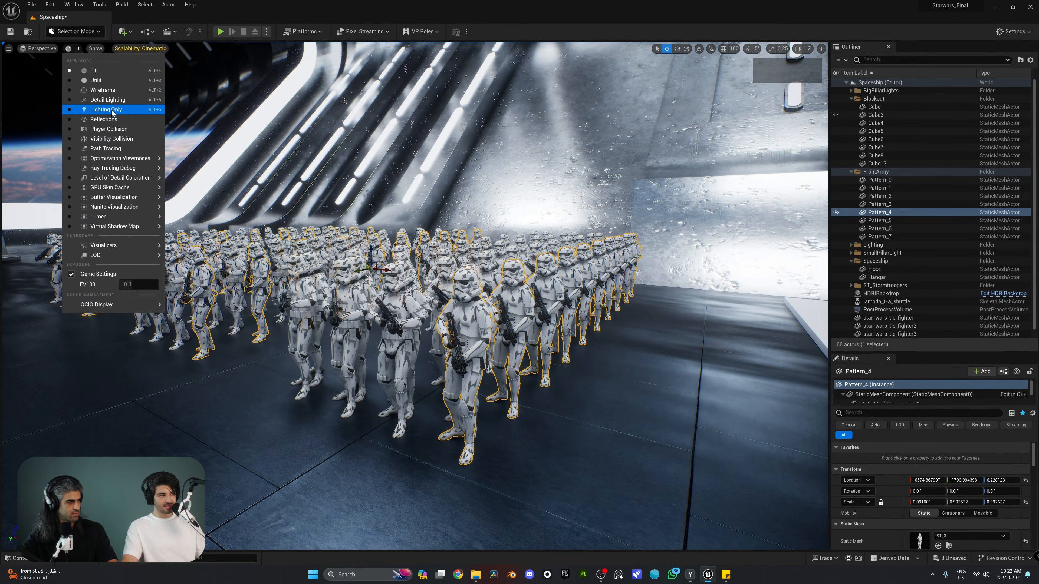
{"action": "mouse_move", "coordinate": [118, 161]}
{"action": "mouse_move", "coordinate": [123, 207]}
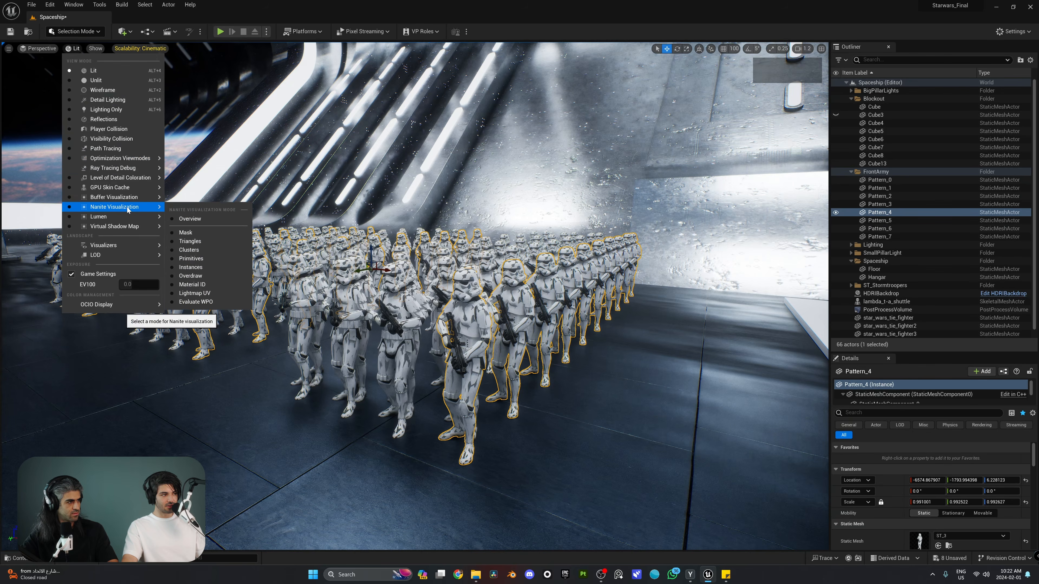
{"action": "left_click", "coordinate": [191, 242]}
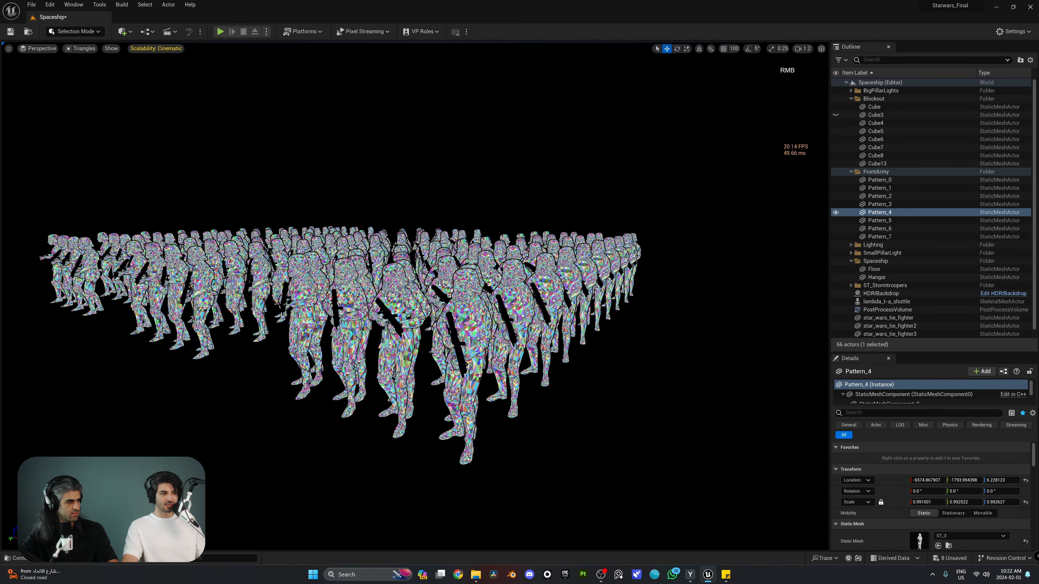
Fly through the trooper army to inspect its Nanite triangle breakdown up close
{"action": "right_click_drag", "start_coordinate": [192, 246], "coordinate": [197, 247]}
{"action": "key", "text": "w"}
{"action": "key", "text": "q"}
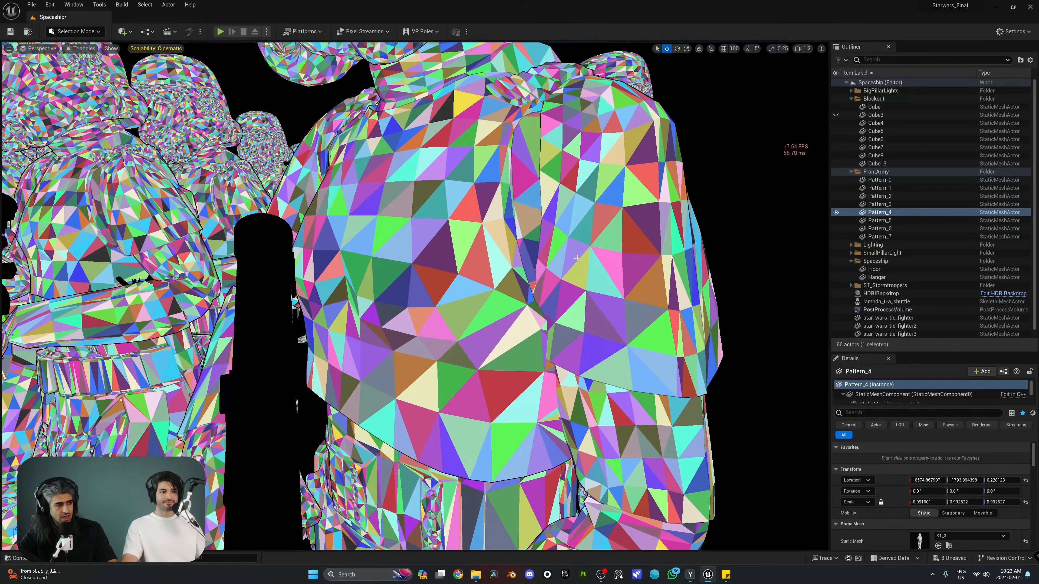
{"action": "right_click_drag", "start_coordinate": [576, 259], "coordinate": [576, 259]}
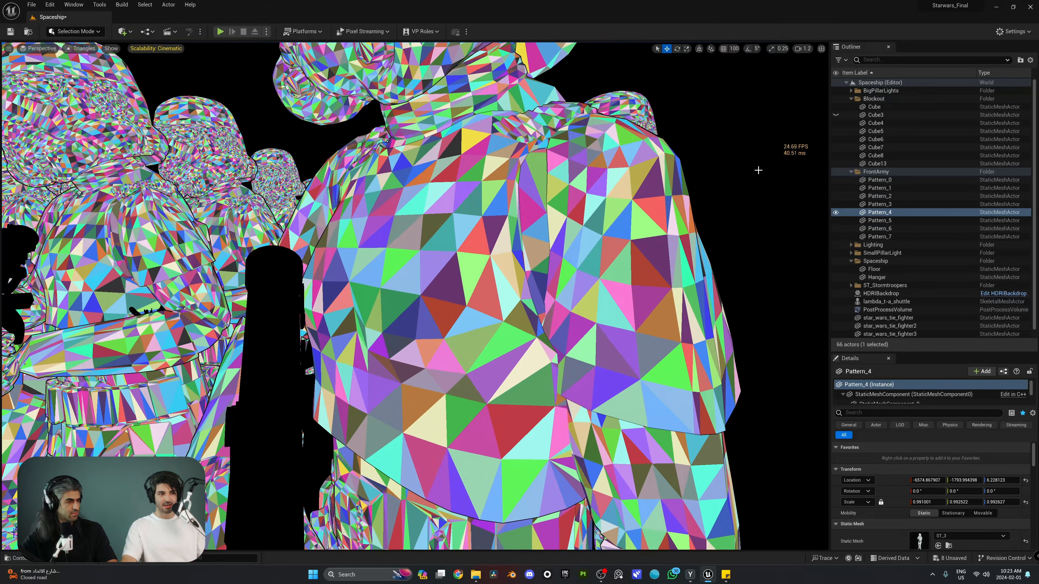
{"action": "key", "text": "s"}
{"action": "right_click_drag", "start_coordinate": [767, 190], "coordinate": [766, 189]}
{"action": "key", "text": "s"}
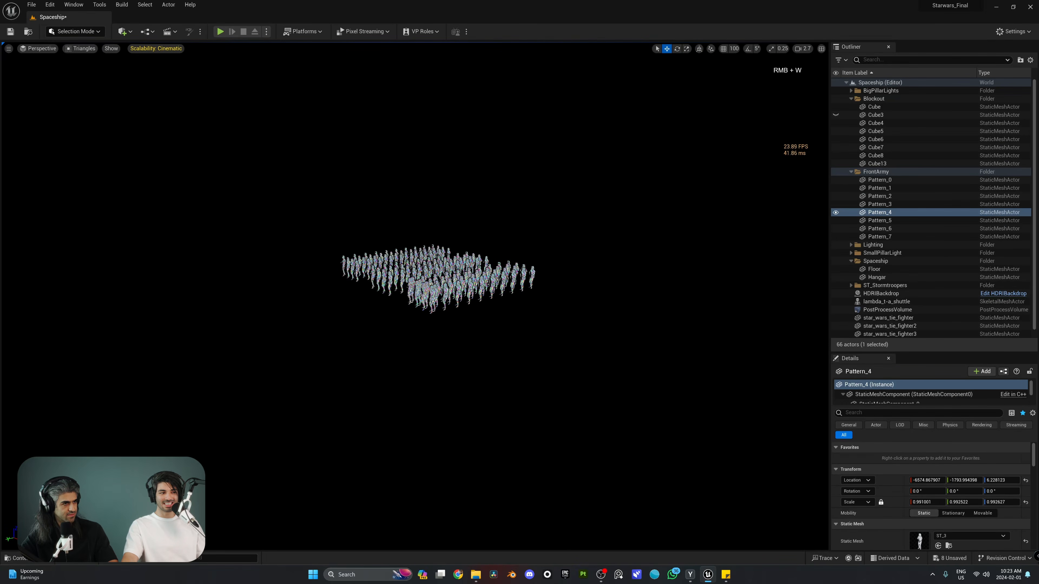
{"action": "right_click_drag", "start_coordinate": [434, 270], "coordinate": [434, 270]}
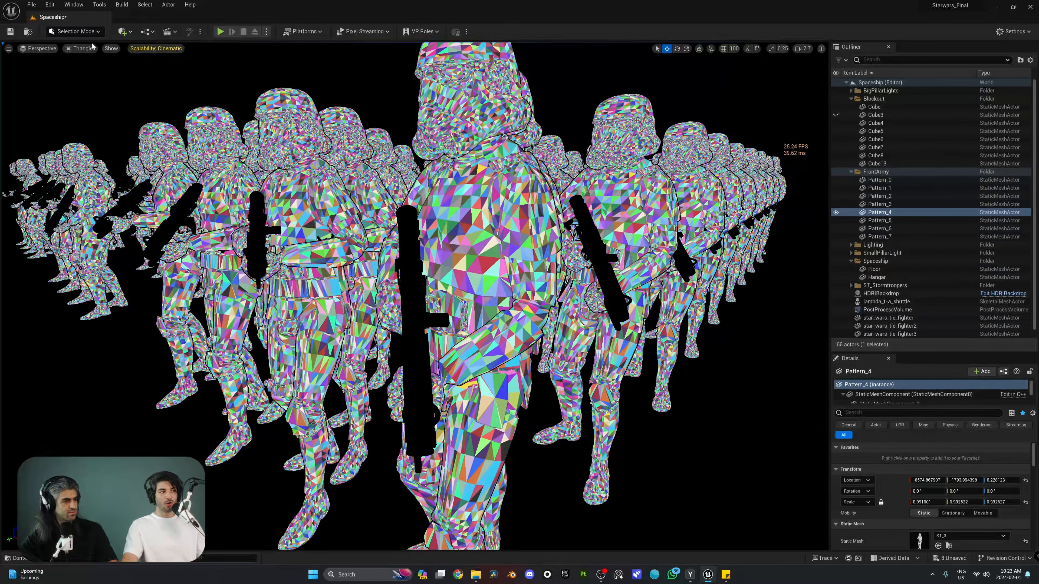
Switch the viewport back to Lit and reframe the troopers
{"action": "left_click", "coordinate": [87, 50]}
{"action": "left_click", "coordinate": [102, 70]}
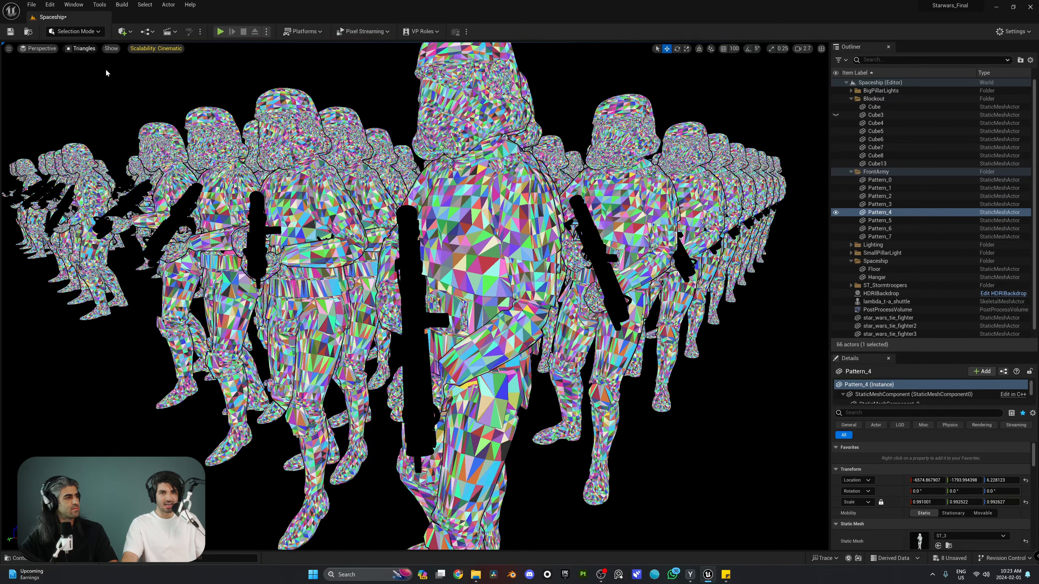
{"action": "right_click_drag", "start_coordinate": [434, 270], "coordinate": [434, 270]}
{"action": "key", "text": "s"}
{"action": "key", "text": "w"}
{"action": "scroll", "coordinate": [434, 270], "scroll_direction": "down", "scroll_amount": 6}
{"action": "right_click_drag", "start_coordinate": [558, 197], "coordinate": [557, 197]}
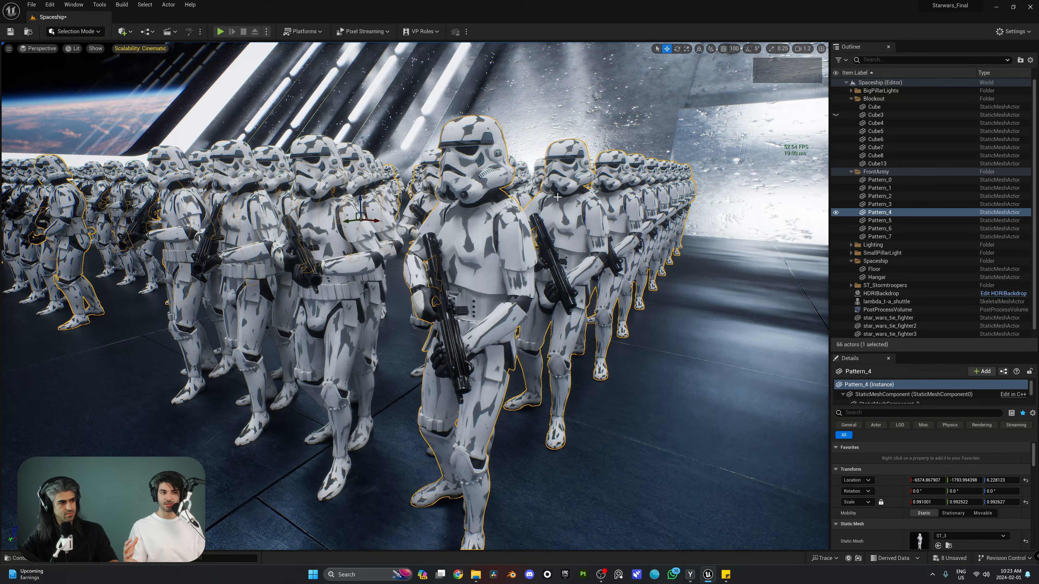
Swing around the lit army, then reopen the Content Drawer on ST_Stormtrooper's four meshes
{"action": "right_click_drag", "start_coordinate": [610, 209], "coordinate": [610, 208]}
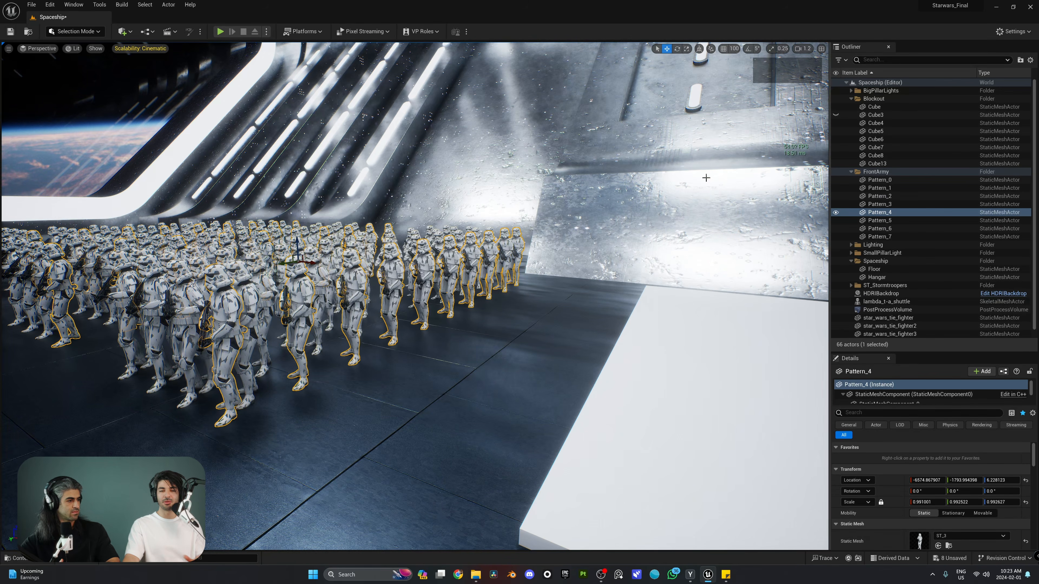
{"action": "right_click_drag", "start_coordinate": [608, 192], "coordinate": [616, 172]}
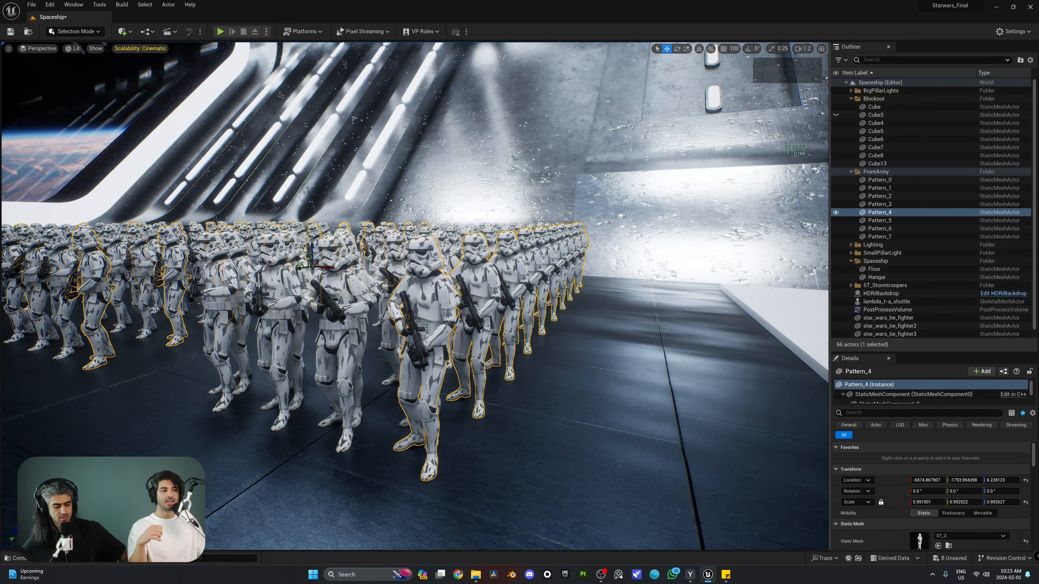
{"action": "key", "text": "ctrl"}
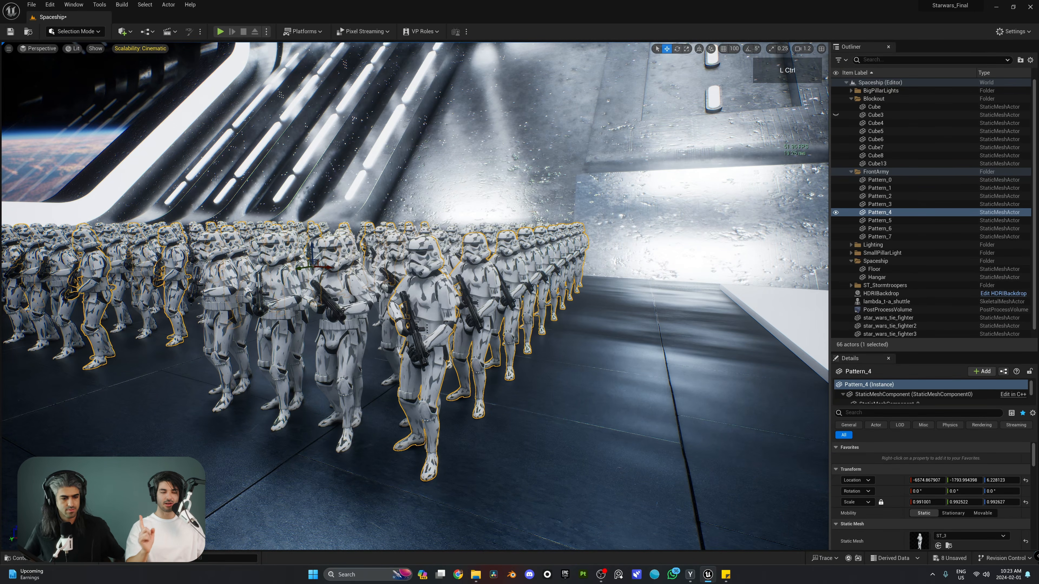
{"action": "key", "text": "ctrl+space"}
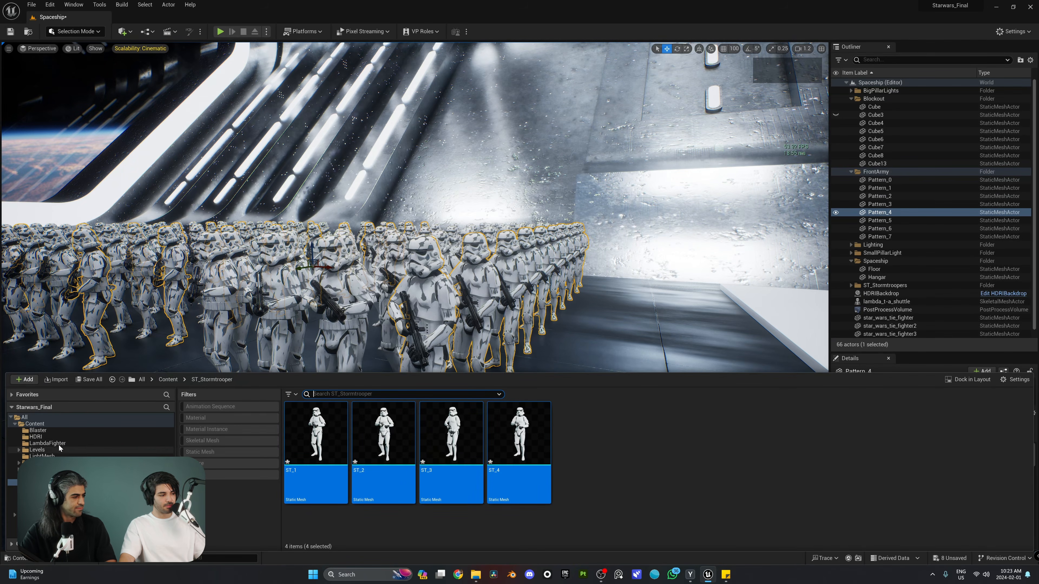
Enable Nanite on the star_wars_blaster_e-11_free mesh, then close in on the armed troopers
{"action": "left_click", "coordinate": [51, 430]}
{"action": "left_click", "coordinate": [384, 433]}
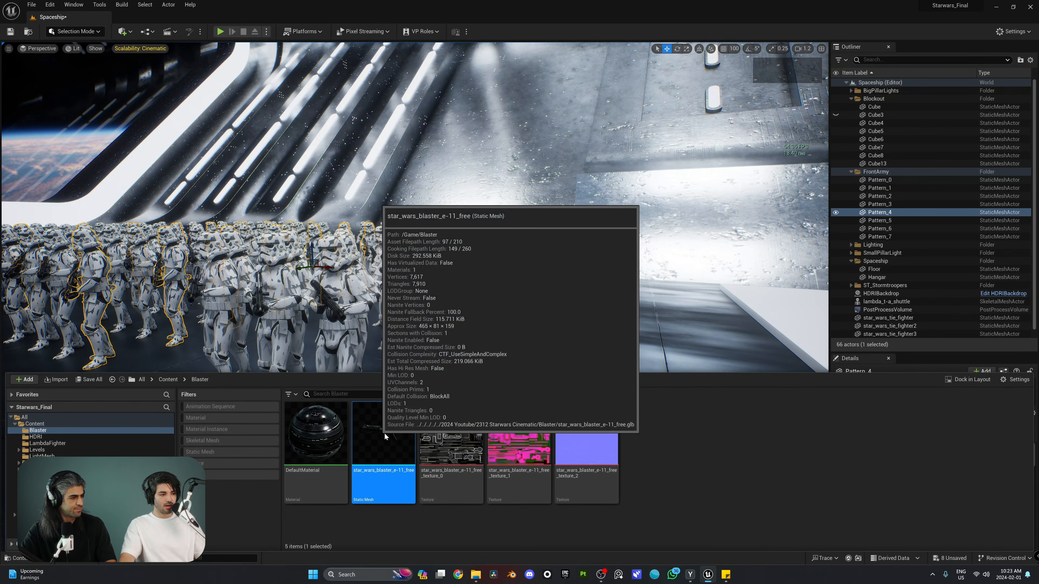
{"action": "right_click", "coordinate": [384, 433]}
{"action": "mouse_move", "coordinate": [450, 201]}
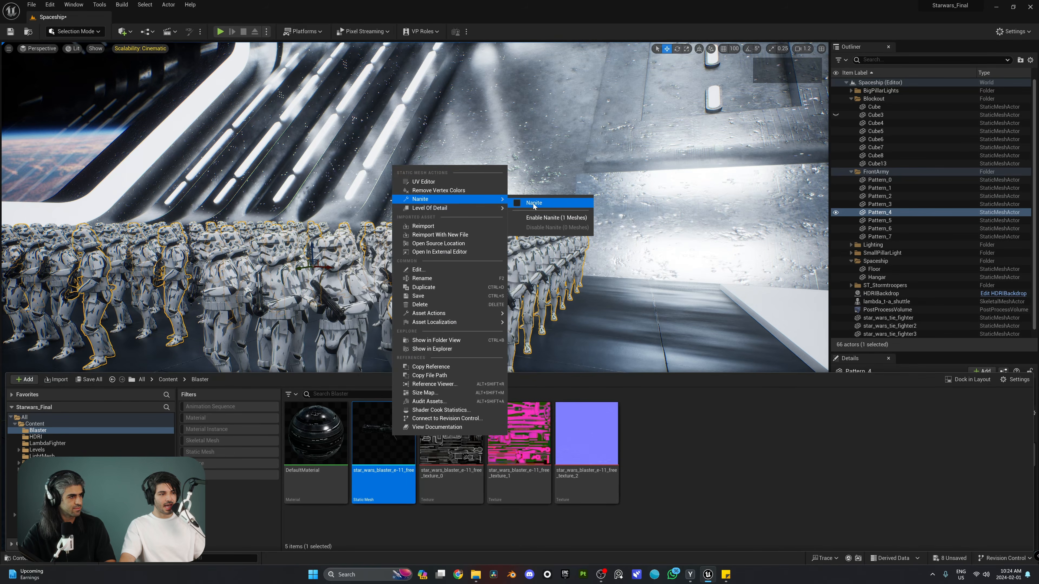
{"action": "left_click", "coordinate": [556, 218]}
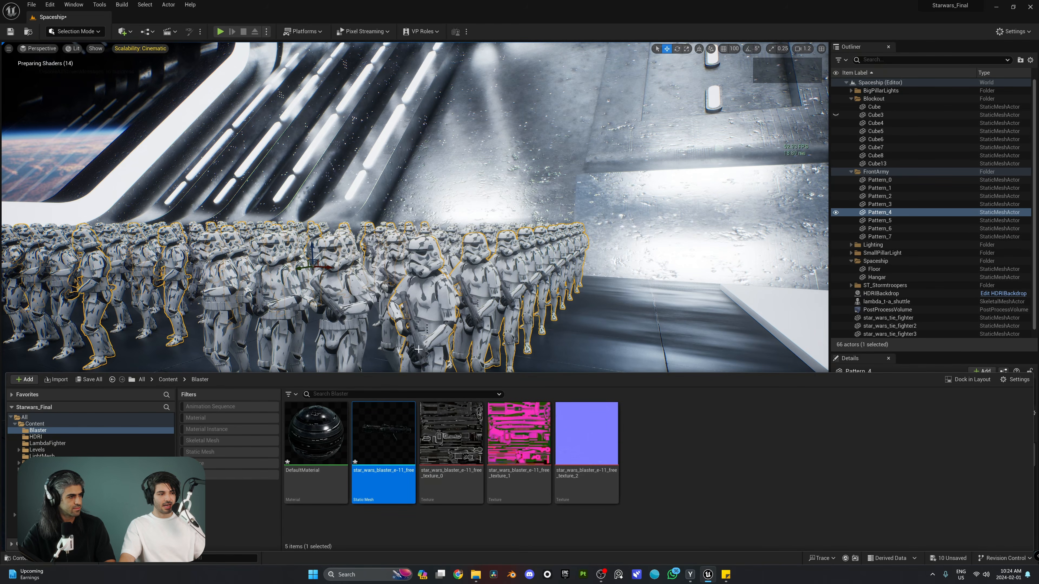
{"action": "right_click_drag", "start_coordinate": [418, 349], "coordinate": [417, 279]}
{"action": "scroll", "coordinate": [417, 278], "scroll_direction": "up", "scroll_amount": 5}
{"action": "right_click_drag", "start_coordinate": [368, 303], "coordinate": [454, 309]}
Fly between the trooper groups and lower the camera to head height
{"action": "key", "text": "s"}
{"action": "key", "text": "a"}
{"action": "key", "text": "w"}
{"action": "key", "text": "d"}
{"action": "key", "text": "s"}
{"action": "key", "text": "q"}
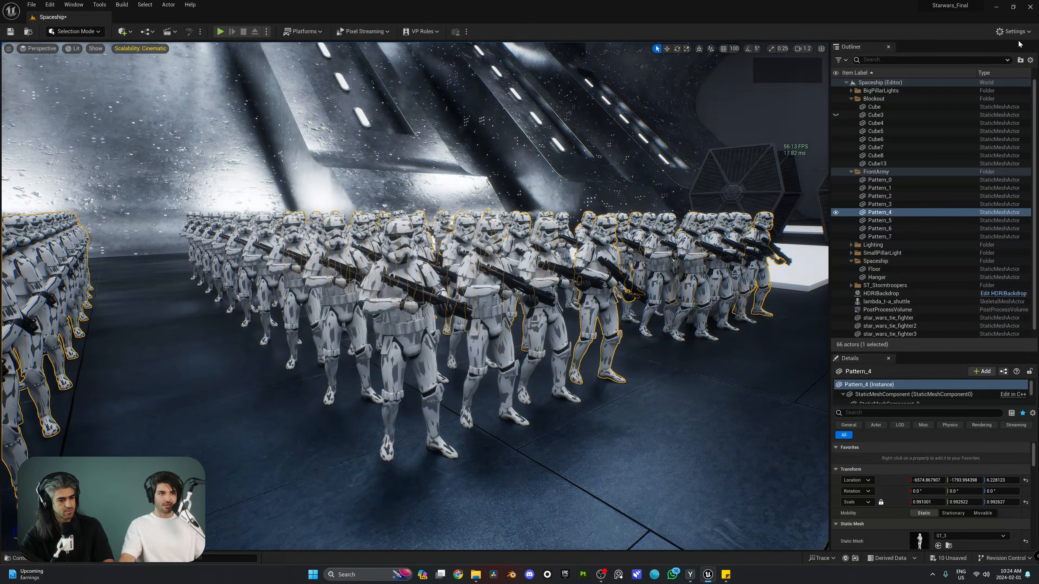
Open Project Settings at the Rendering section showing Ray Traced Shadows
{"action": "left_click", "coordinate": [1014, 32]}
{"action": "left_click", "coordinate": [1014, 32]}
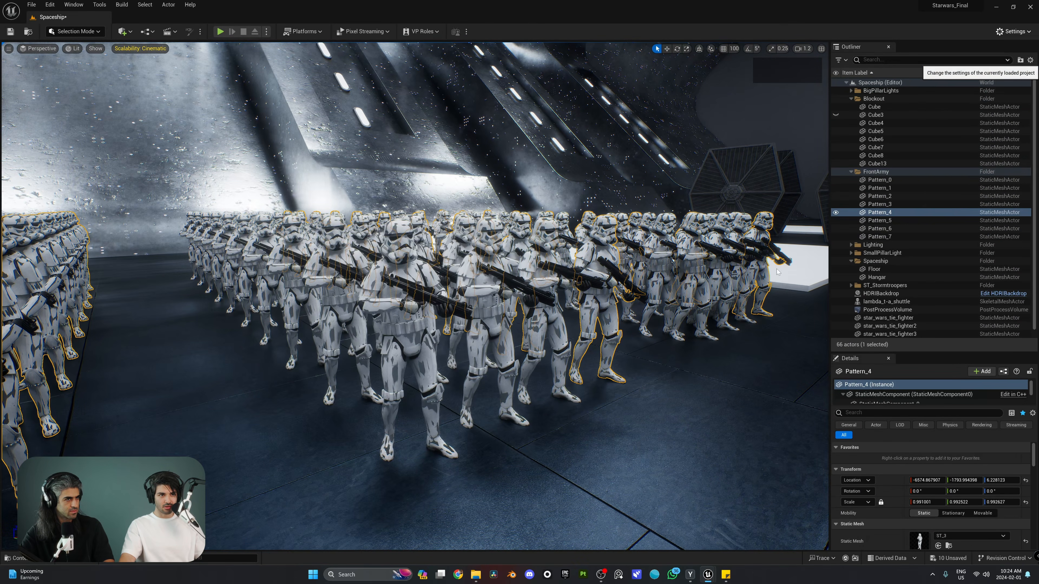
{"action": "scroll", "coordinate": [591, 262], "scroll_direction": "down", "scroll_amount": 10}
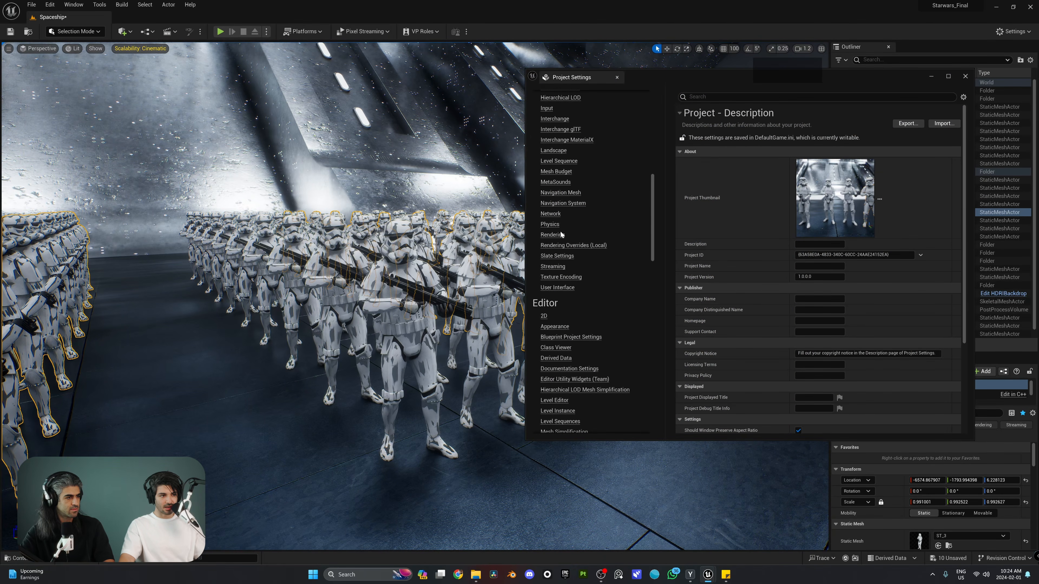
{"action": "left_click", "coordinate": [552, 235]}
{"action": "scroll", "coordinate": [751, 245], "scroll_direction": "down", "scroll_amount": 5}
{"action": "scroll", "coordinate": [751, 244], "scroll_direction": "down", "scroll_amount": 10}
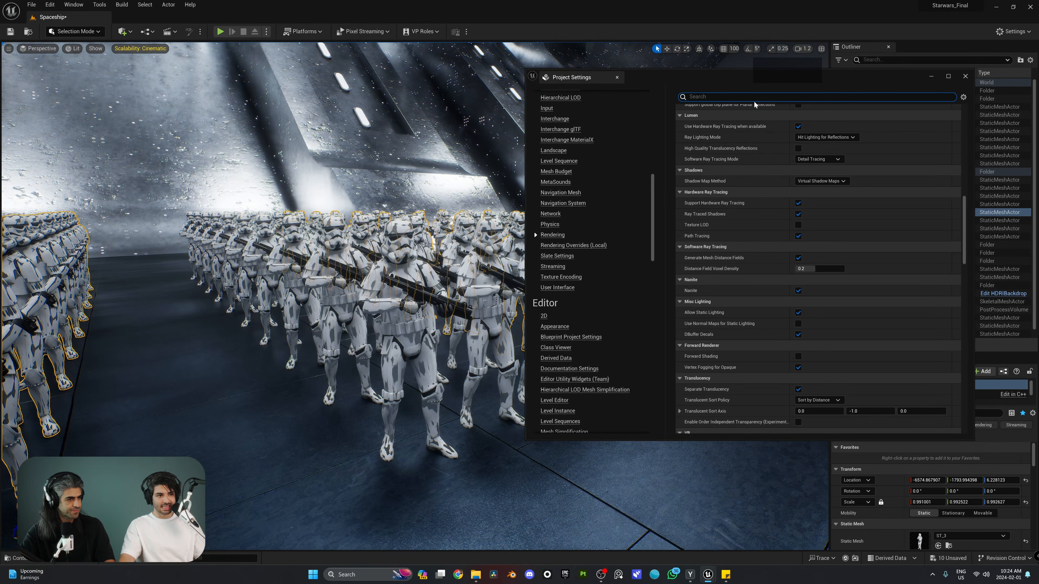
{"action": "left_click_drag", "start_coordinate": [744, 79], "coordinate": [756, 83]}
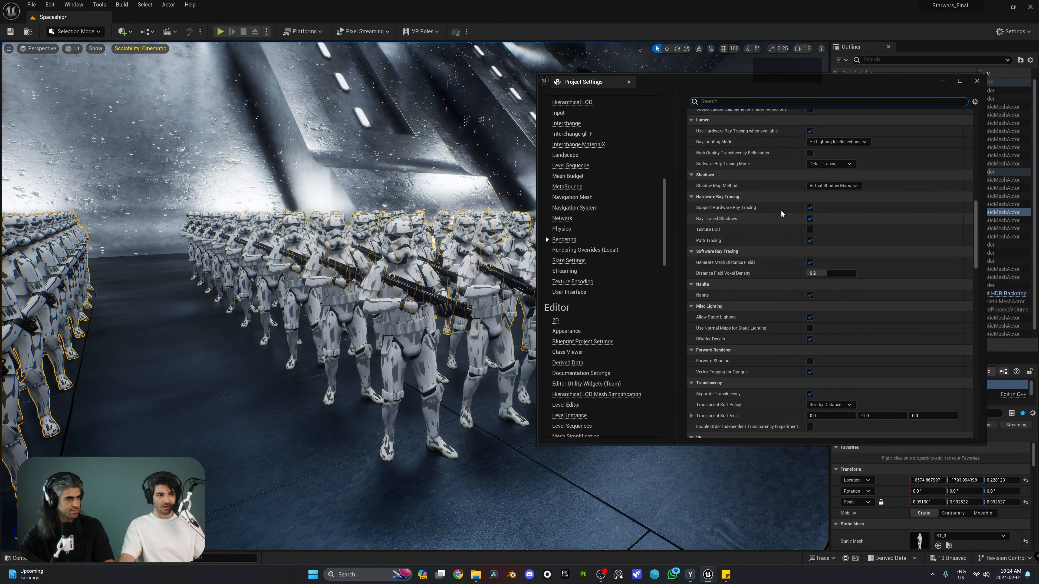
Compare the army with Ray Traced Shadows off and on, leaving them enabled
{"action": "left_click", "coordinate": [810, 220]}
{"action": "key", "text": "w"}
{"action": "mouse_move", "coordinate": [462, 261]}
{"action": "right_mouse_down"}
{"action": "mouse_move", "coordinate": [462, 250]}
{"action": "mouse_move", "coordinate": [357, 323]}
{"action": "right_mouse_up"}
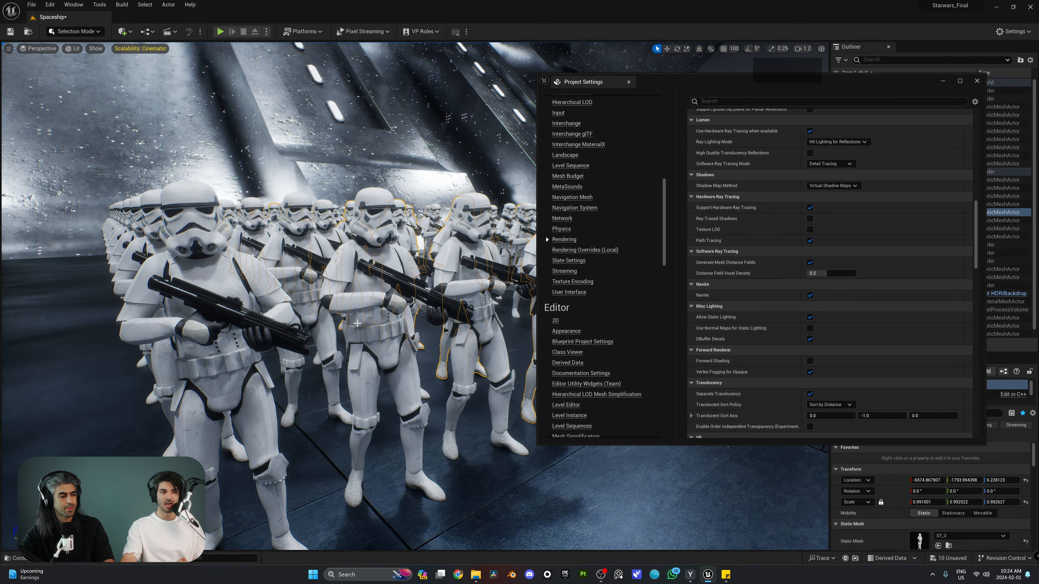
{"action": "left_click", "coordinate": [810, 219]}
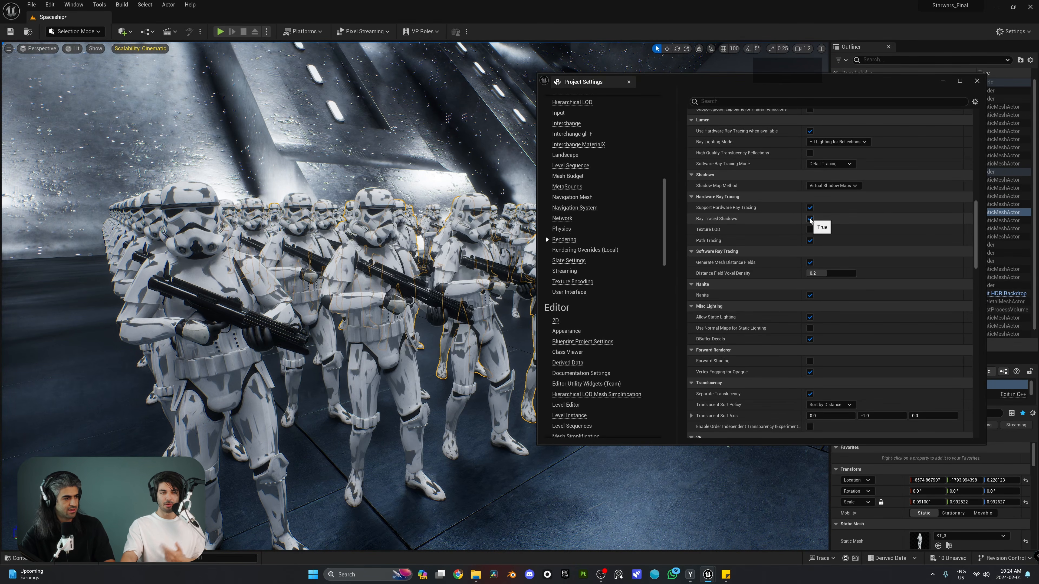
{"action": "left_click", "coordinate": [977, 82]}
{"action": "key", "text": "ctrl+space"}
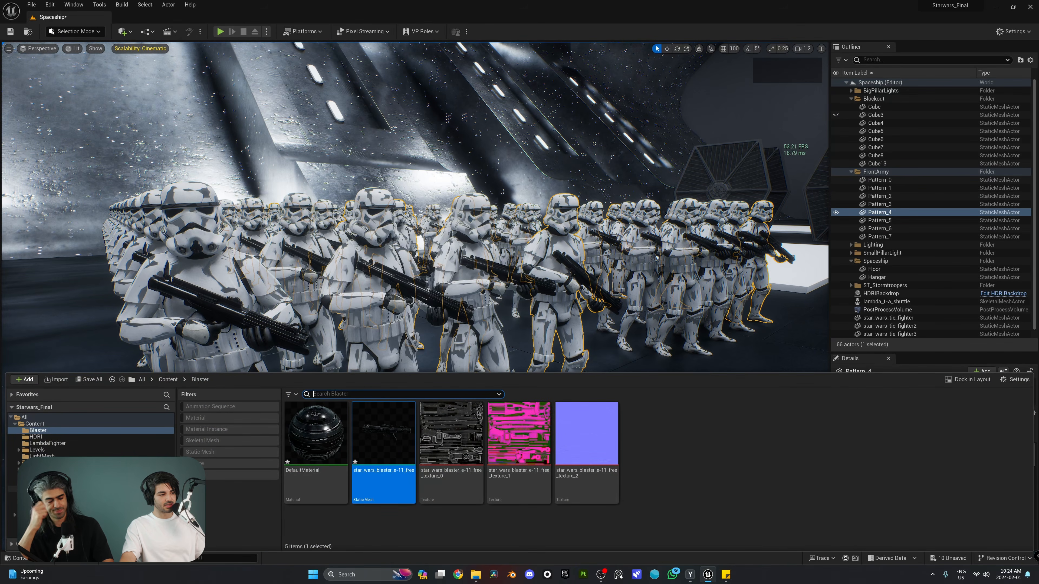
Open the ST_1 stormtrooper mesh editor and fly close to the model
{"action": "left_click", "coordinate": [45, 482]}
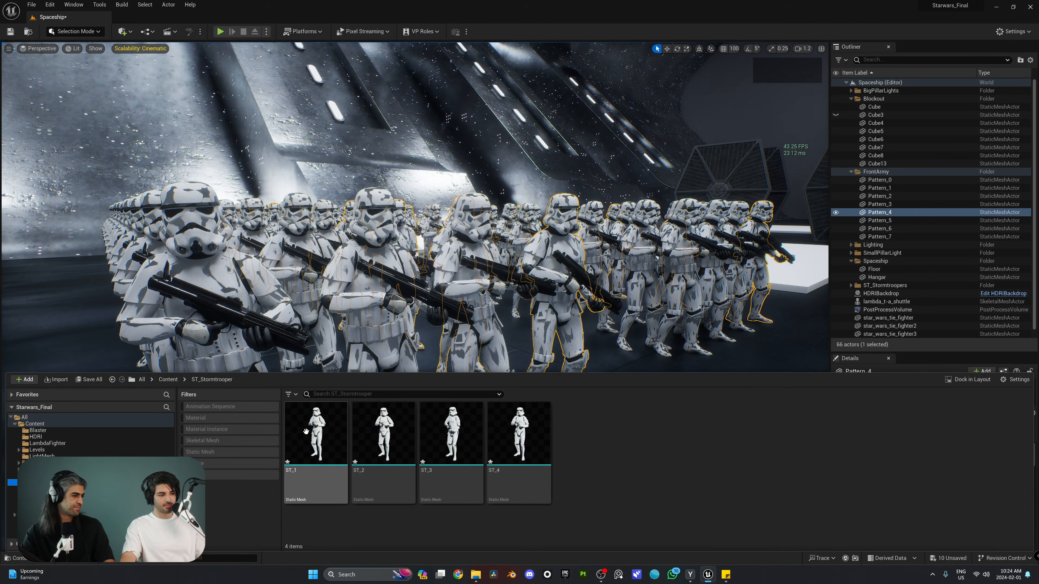
{"action": "double_click", "coordinate": [306, 431]}
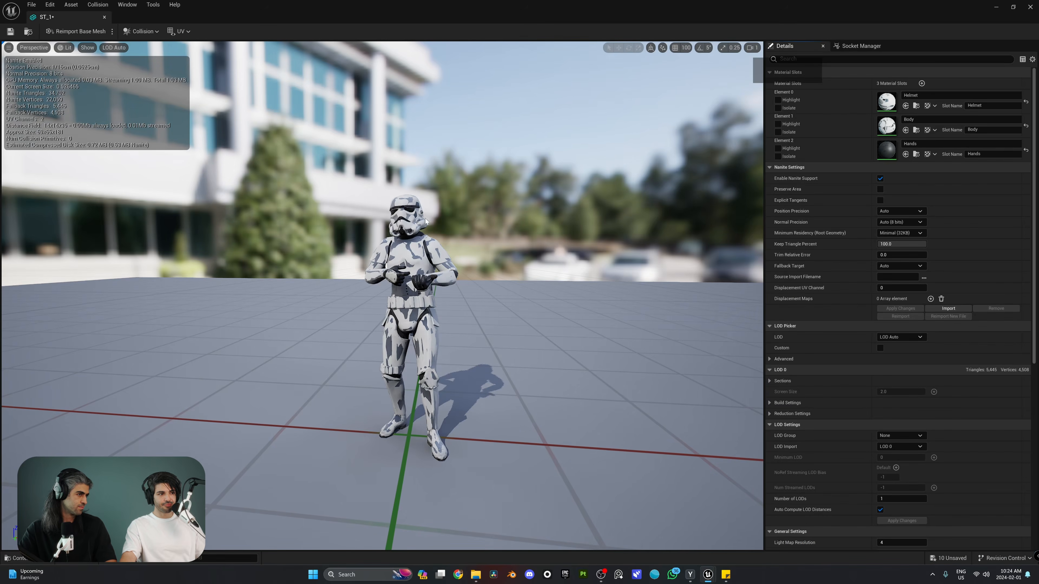
{"action": "key", "text": "w"}
{"action": "right_click_drag", "start_coordinate": [413, 227], "coordinate": [412, 227]}
{"action": "scroll", "coordinate": [412, 227], "scroll_direction": "down", "scroll_amount": 3}
{"action": "key", "text": "e"}
{"action": "key", "text": "q"}
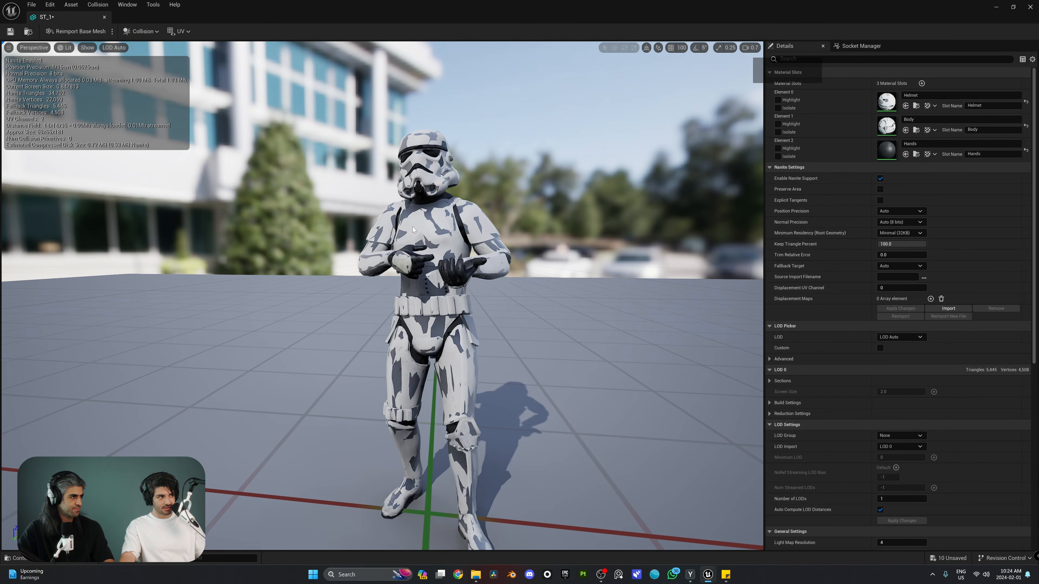
Turn on Show > Nanite Fallback and examine the helmet from the side
{"action": "left_click", "coordinate": [90, 48]}
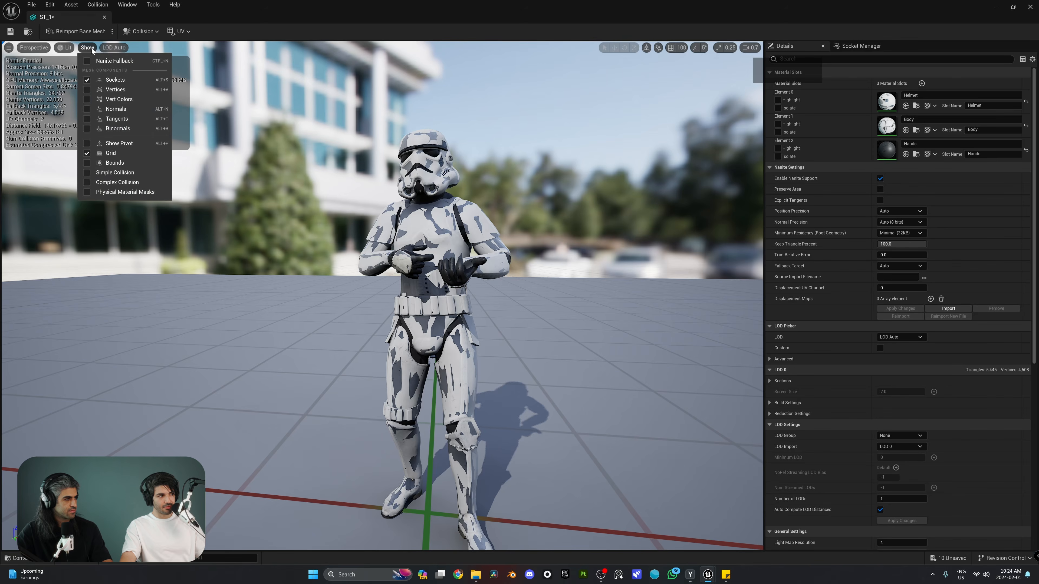
{"action": "left_click", "coordinate": [94, 64]}
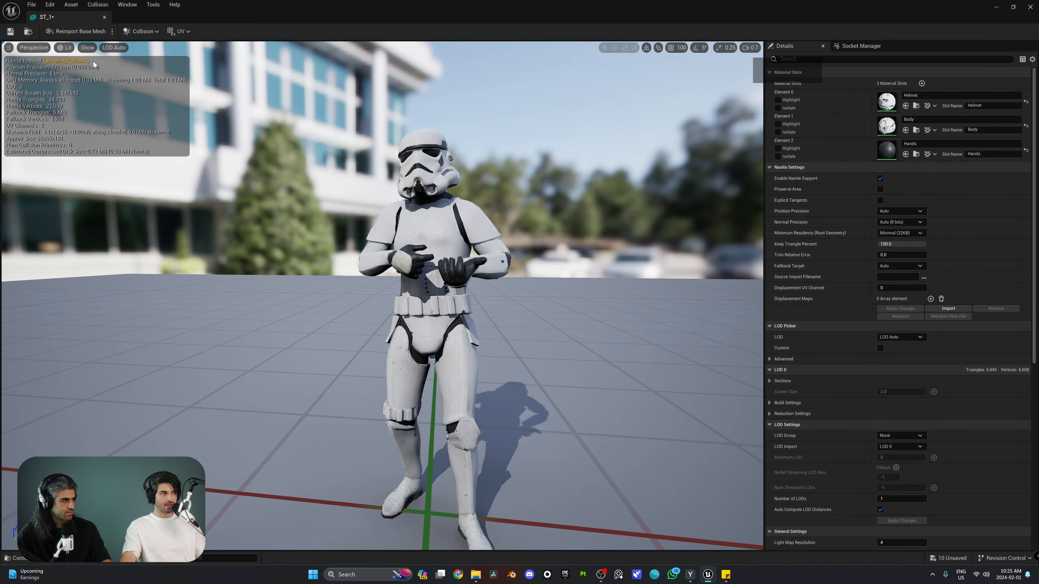
{"action": "right_click_drag", "start_coordinate": [262, 172], "coordinate": [418, 153]}
{"action": "key", "text": "w"}
{"action": "scroll", "coordinate": [275, 151], "scroll_direction": "down", "scroll_amount": 4}
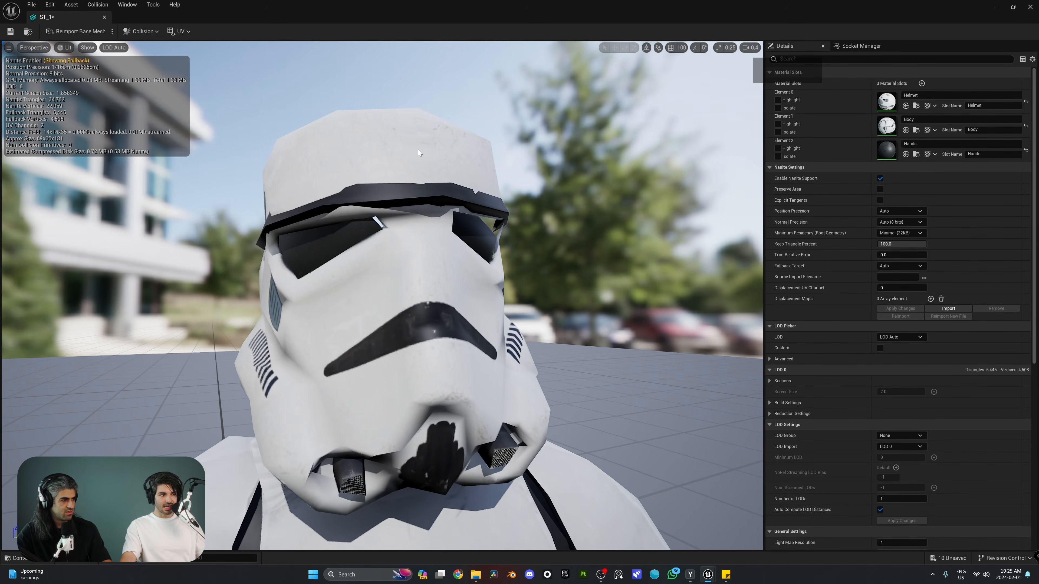
{"action": "left_click_drag", "start_coordinate": [346, 196], "coordinate": [324, 170], "text": "alt"}
Toggle Nanite Fallback off and back on to compare the helmet detail
{"action": "left_click", "coordinate": [87, 47]}
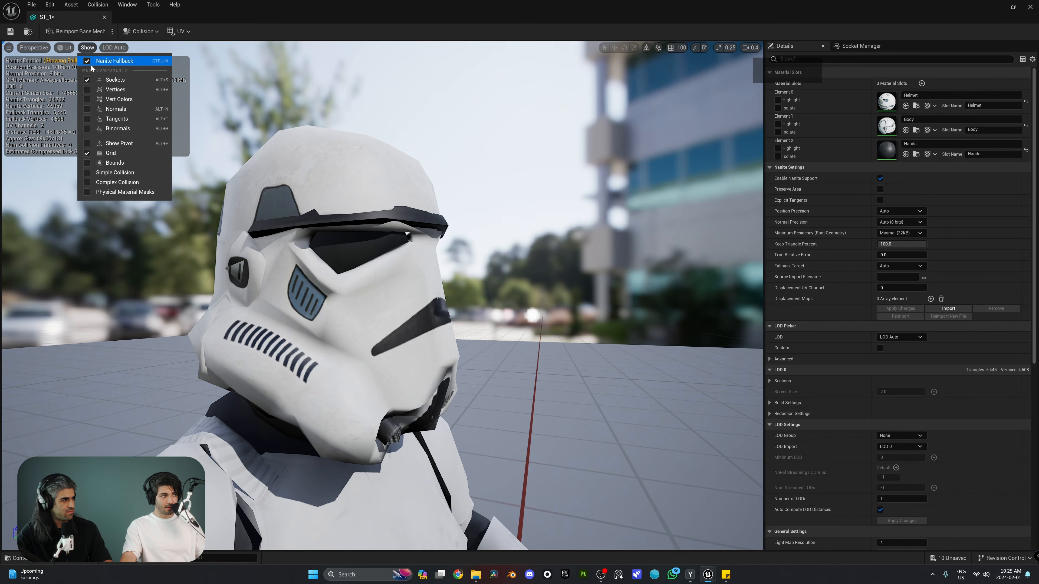
{"action": "left_click", "coordinate": [116, 63]}
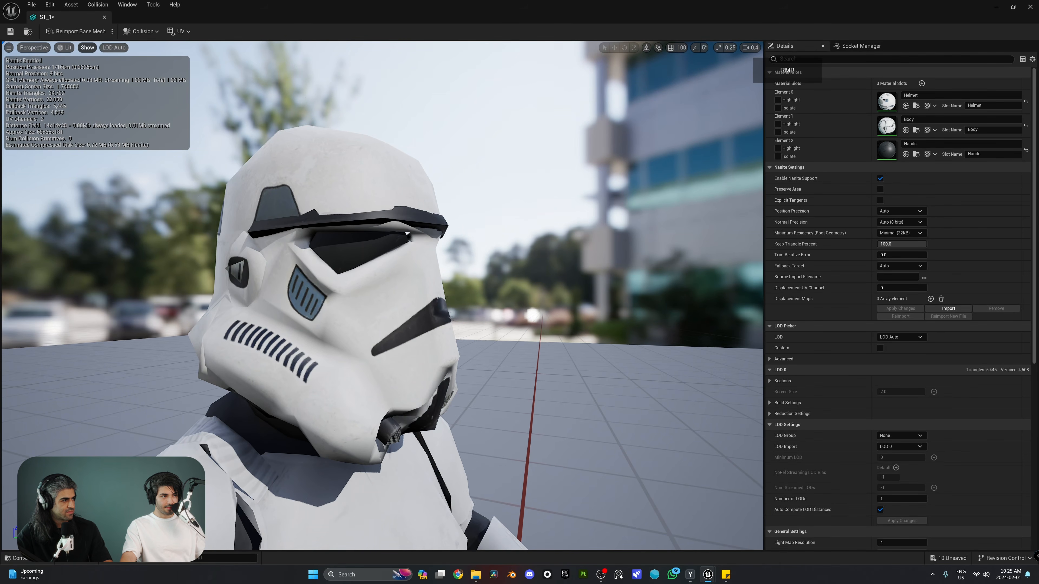
{"action": "right_click_drag", "start_coordinate": [116, 64], "coordinate": [190, 103]}
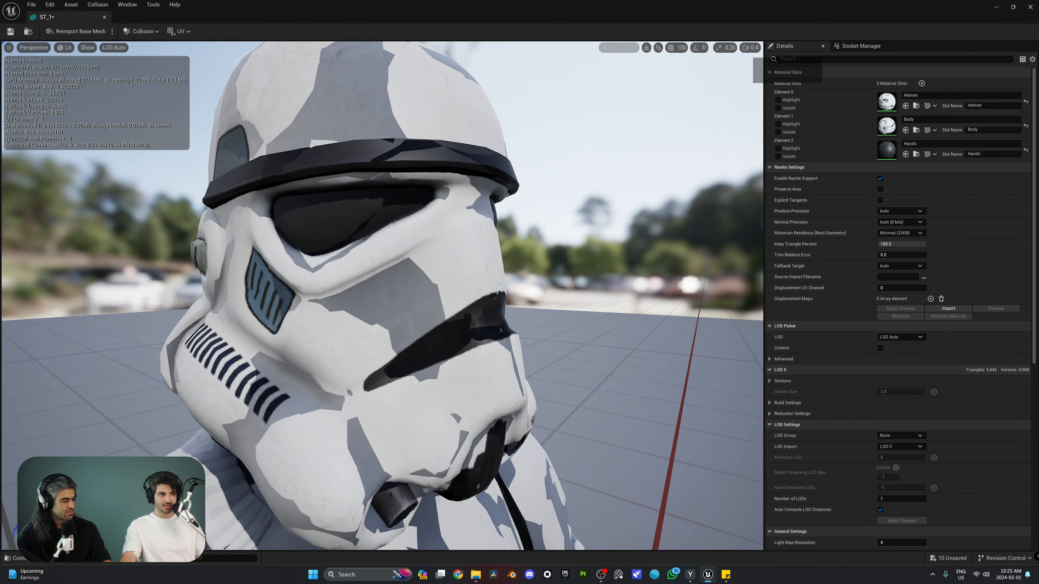
{"action": "left_click", "coordinate": [87, 47]}
{"action": "left_click", "coordinate": [116, 61]}
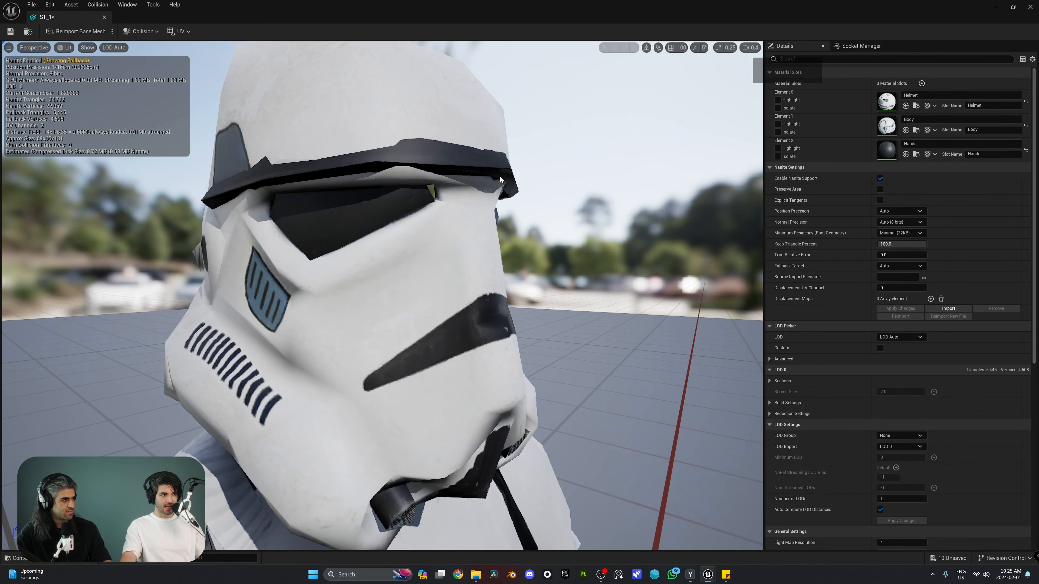
{"action": "right_click_drag", "start_coordinate": [116, 61], "coordinate": [122, 66]}
{"action": "mouse_move", "coordinate": [593, 193]}
{"action": "right_mouse_down"}
{"action": "mouse_move", "coordinate": [586, 208]}
{"action": "mouse_move", "coordinate": [582, 198]}
{"action": "right_mouse_up"}
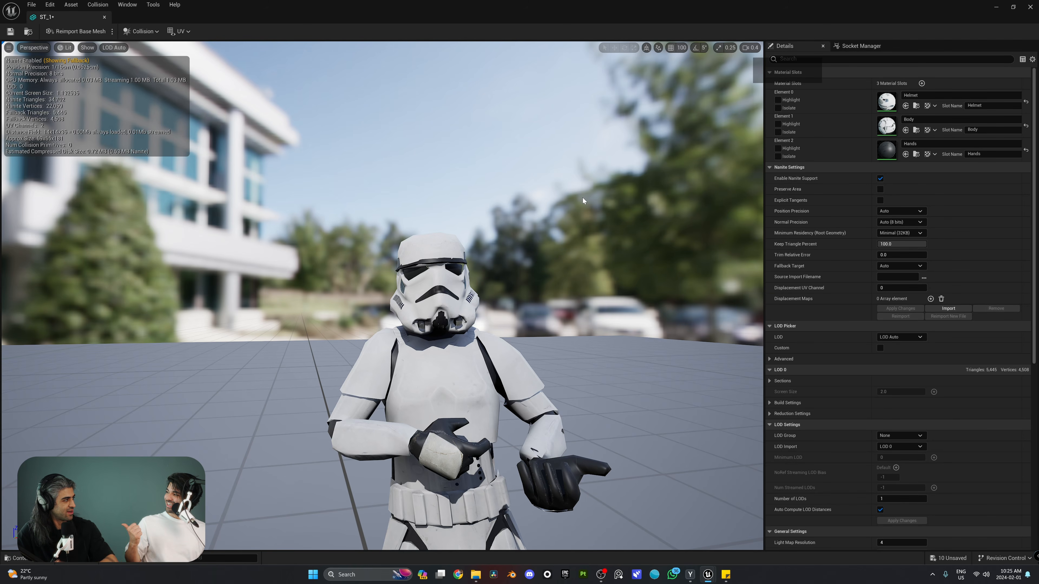
{"action": "right_click_drag", "start_coordinate": [655, 256], "coordinate": [659, 262]}
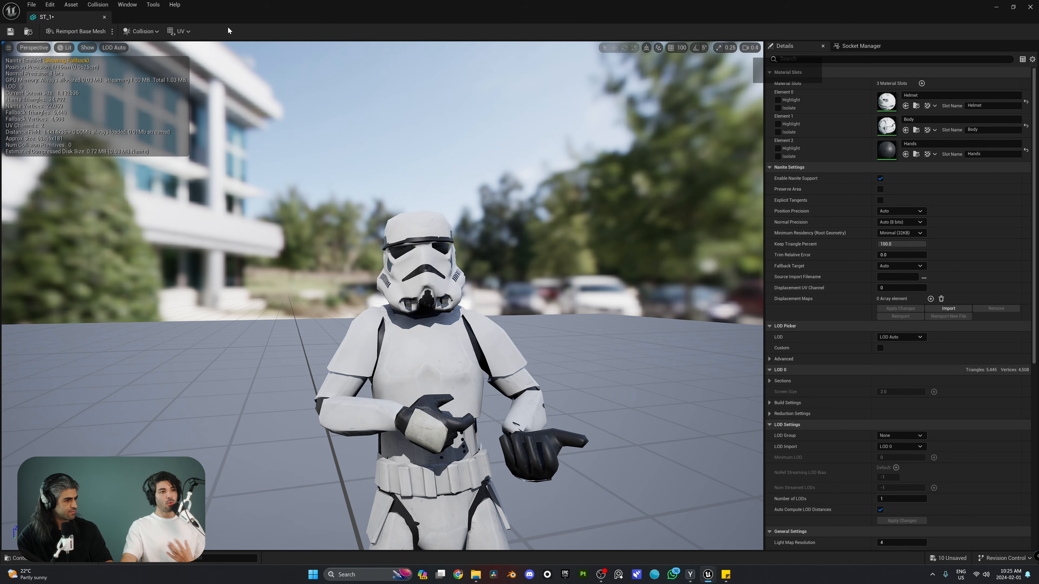
Close the ST_1 editor and fly along the troopers in the Spaceship level
{"action": "left_click", "coordinate": [105, 17]}
{"action": "right_click_drag", "start_coordinate": [409, 287], "coordinate": [369, 288]}
{"action": "key", "text": "a"}
{"action": "mouse_move", "coordinate": [560, 236]}
{"action": "right_mouse_down"}
{"action": "mouse_move", "coordinate": [551, 234]}
{"action": "mouse_move", "coordinate": [559, 236]}
{"action": "right_mouse_up"}
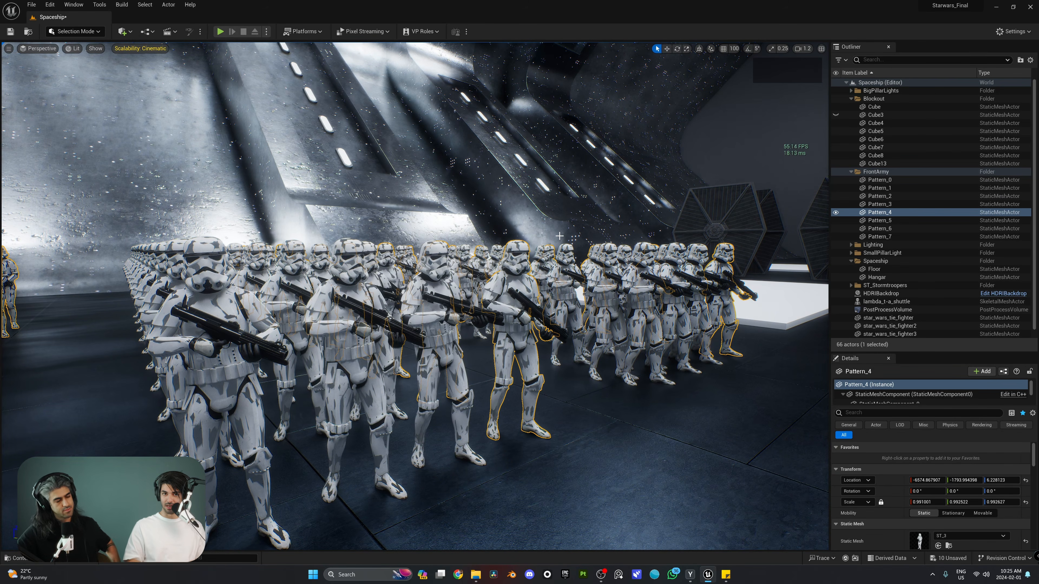
{"action": "key", "text": "s"}
{"action": "right_click_drag", "start_coordinate": [560, 236], "coordinate": [559, 237]}
{"action": "key", "text": "w"}
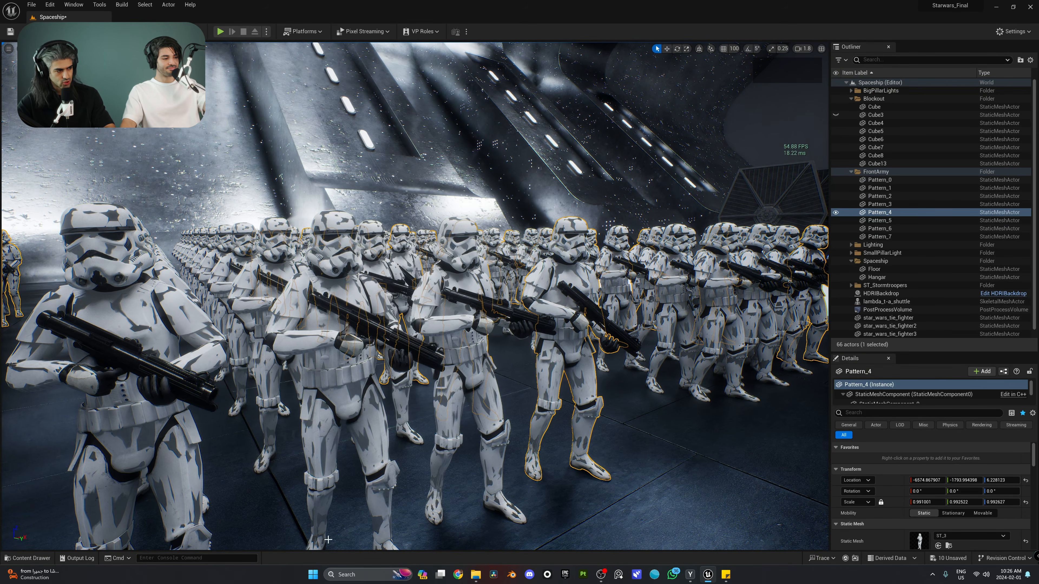
{"action": "left_click", "coordinate": [188, 558]}
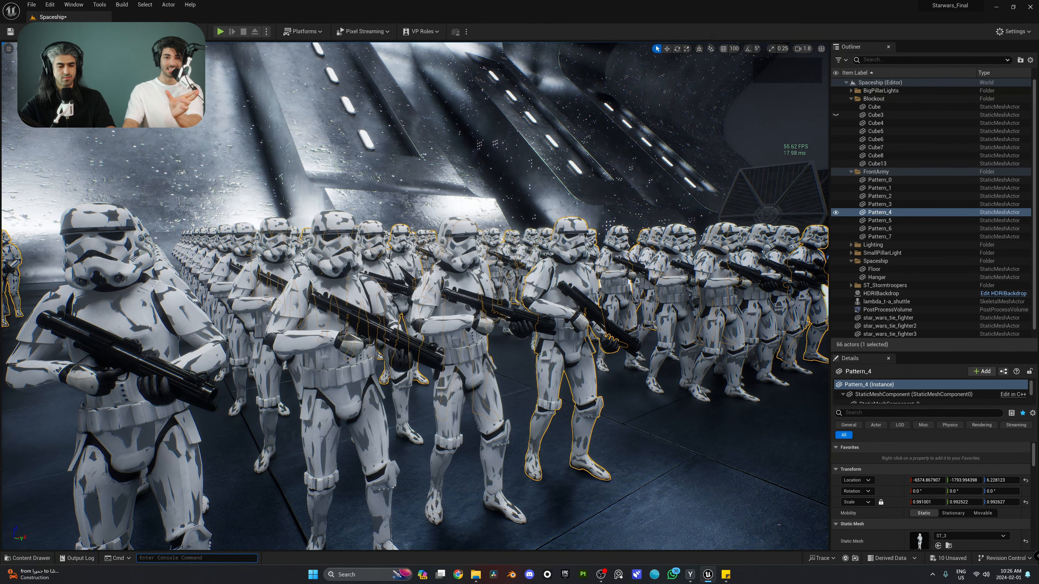
Copy the r.raytracing.nanite.mode 1 command from the sticky note
{"action": "left_click", "coordinate": [730, 575]}
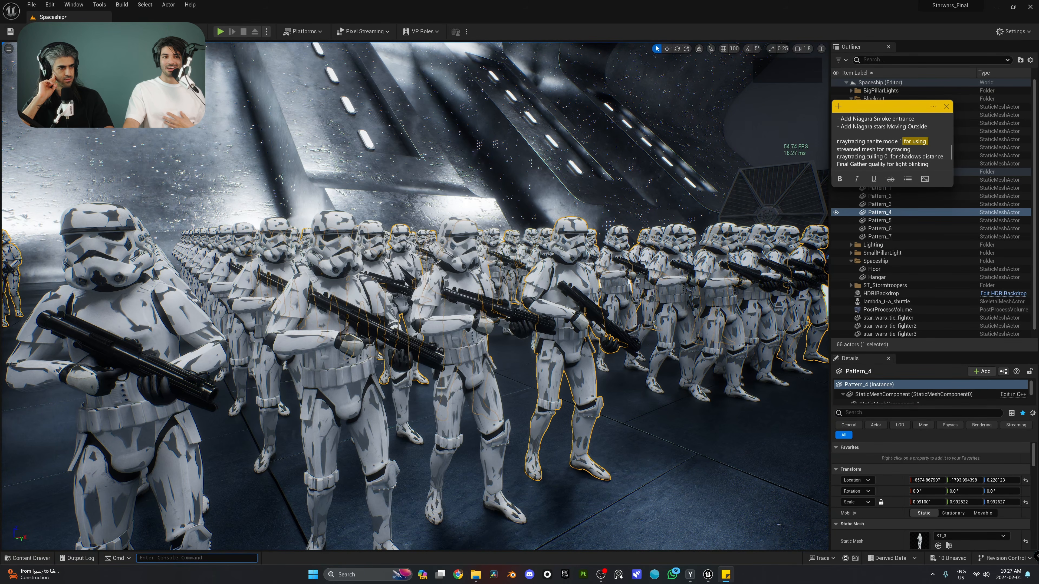
{"action": "left_click", "coordinate": [918, 141]}
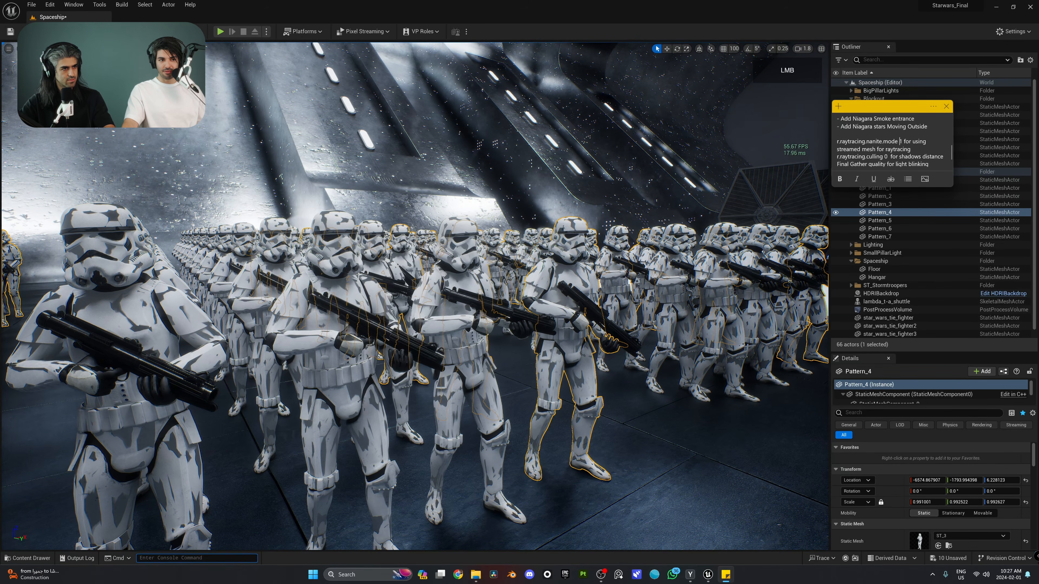
{"action": "left_click_drag", "start_coordinate": [902, 142], "coordinate": [833, 144]}
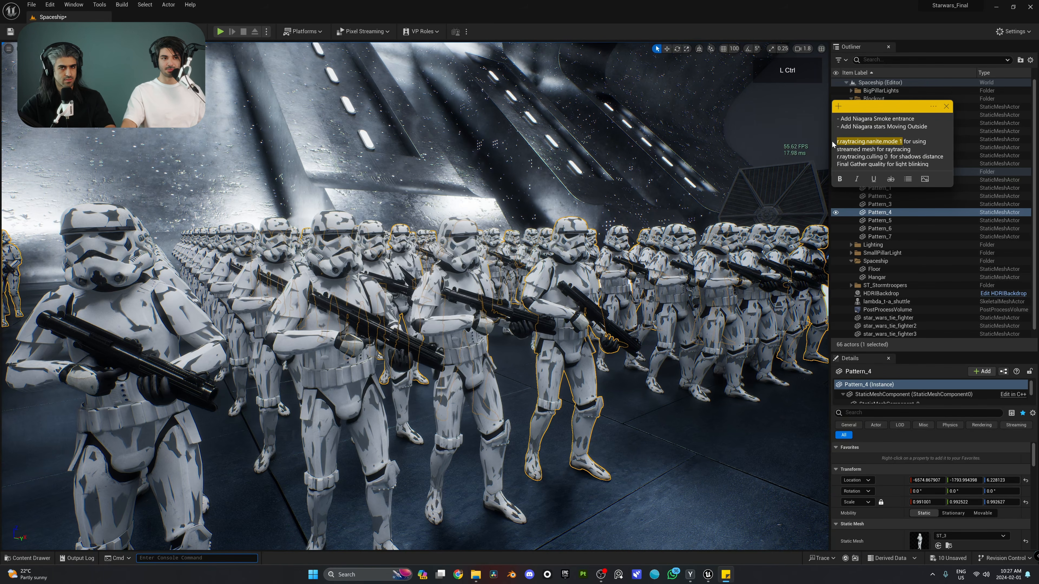
{"action": "key", "text": "ctrl+c"}
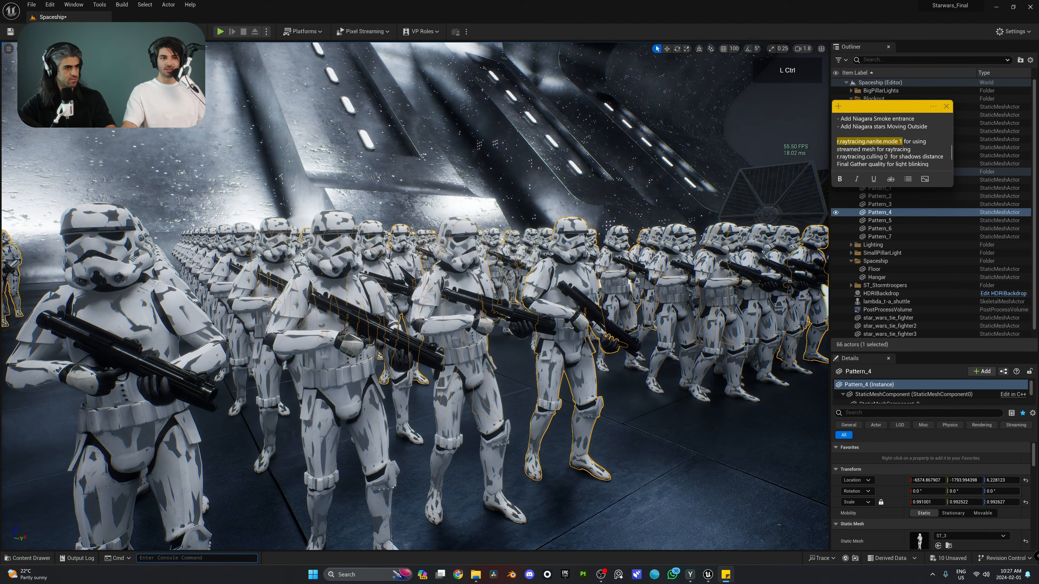
Run r.raytracing.nanite.mode 1 in the editor console to clear the shadow patches
{"action": "left_click", "coordinate": [680, 3]}
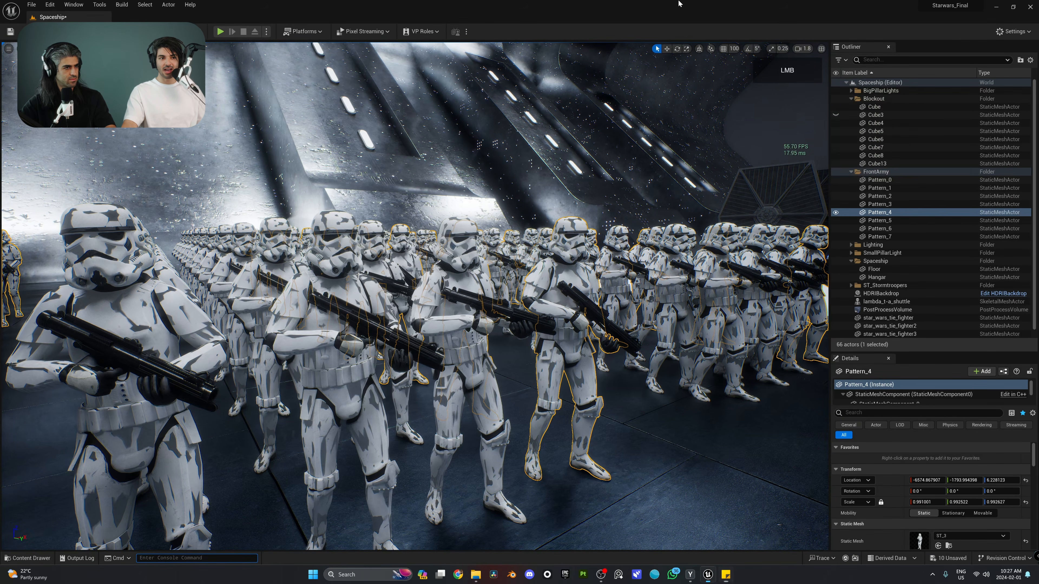
{"action": "left_click", "coordinate": [232, 560]}
{"action": "key", "text": "ctrl+v"}
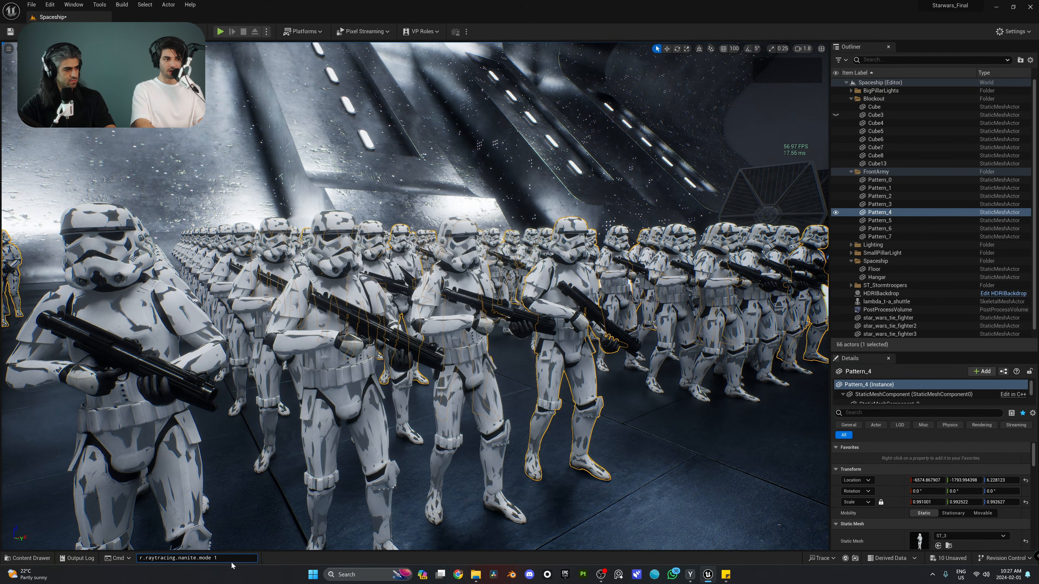
{"action": "key", "text": "Return"}
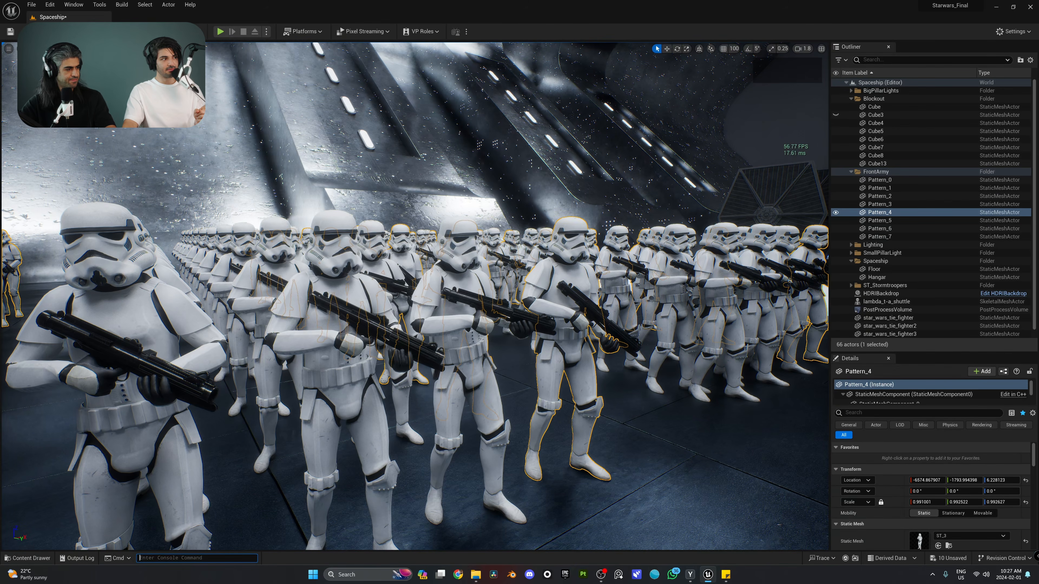
{"action": "left_click", "coordinate": [73, 49]}
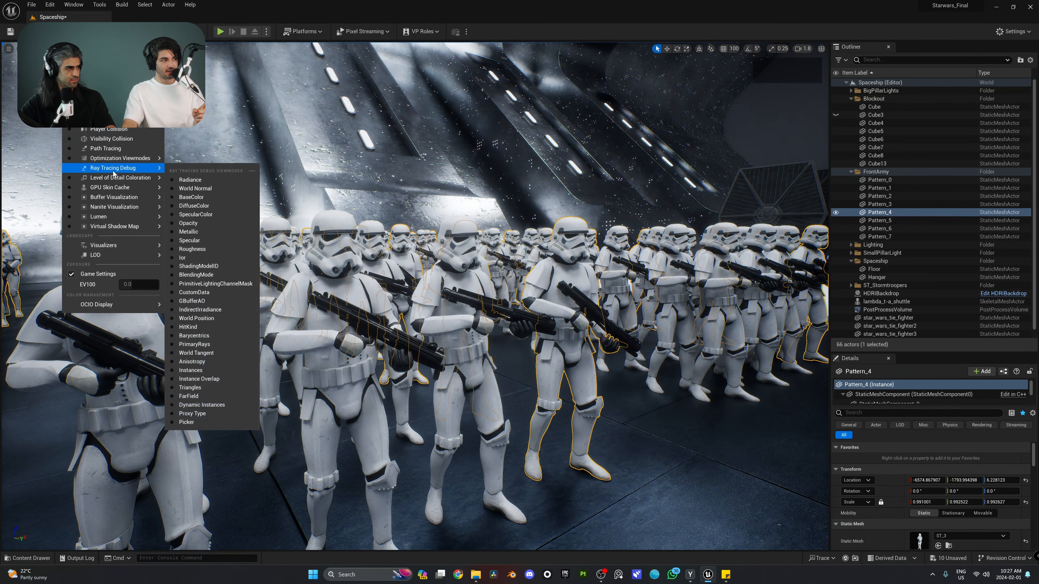
View the troopers in Nanite Triangles visualization while flying over the army
{"action": "left_click", "coordinate": [193, 241]}
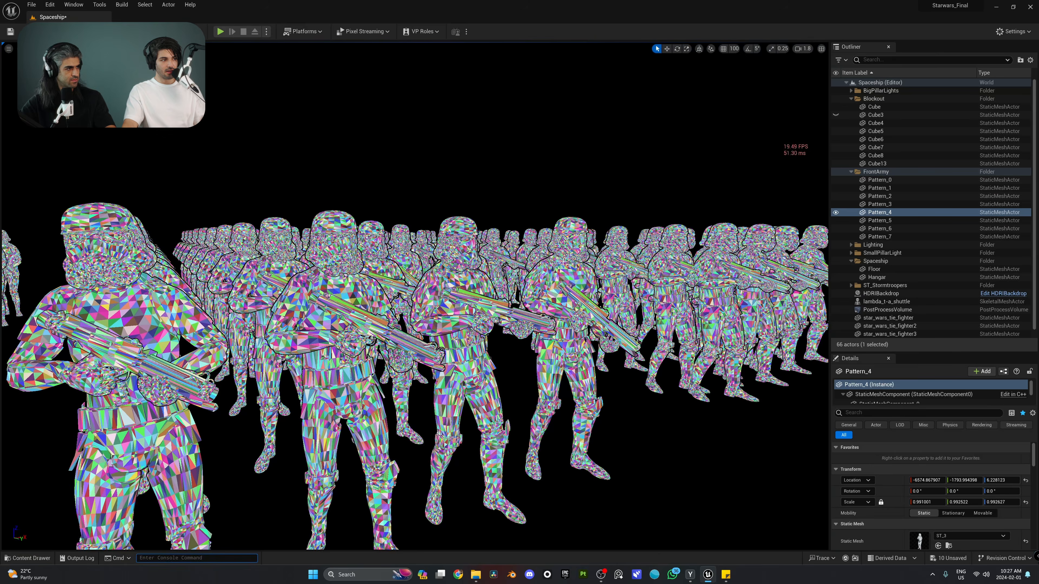
{"action": "key", "text": "a"}
{"action": "key", "text": "w"}
{"action": "mouse_move", "coordinate": [409, 292]}
{"action": "right_mouse_down"}
{"action": "mouse_move", "coordinate": [446, 276]}
{"action": "mouse_move", "coordinate": [411, 291]}
{"action": "mouse_move", "coordinate": [414, 327]}
{"action": "mouse_move", "coordinate": [396, 293]}
{"action": "mouse_move", "coordinate": [411, 288]}
{"action": "right_mouse_up"}
Return to Lit shading, frame the troopers, and open the Output Log
{"action": "left_click", "coordinate": [72, 49]}
{"action": "left_click", "coordinate": [90, 69]}
{"action": "key", "text": "w"}
{"action": "key", "text": "q"}
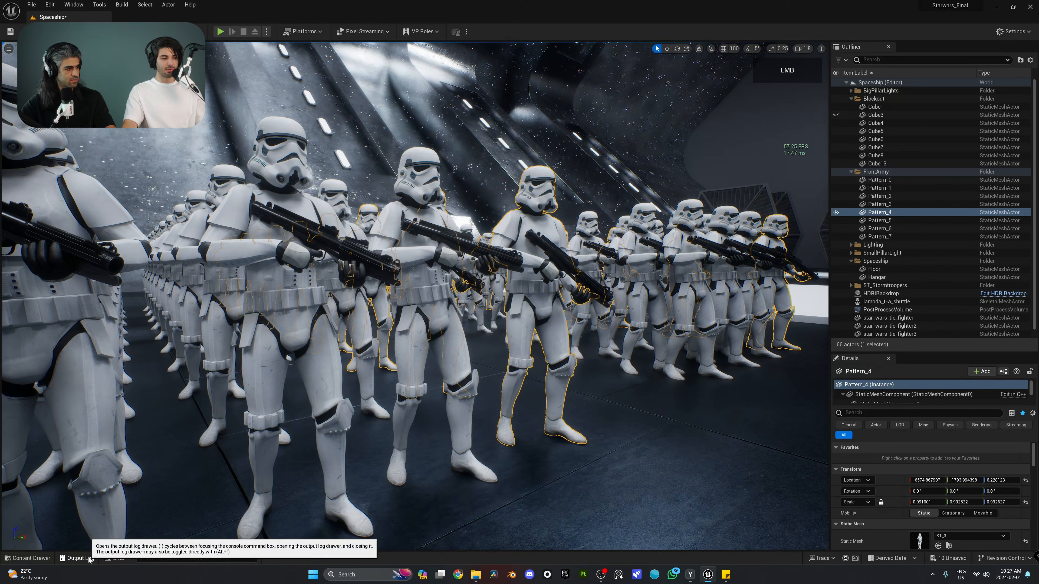
{"action": "left_click", "coordinate": [83, 558]}
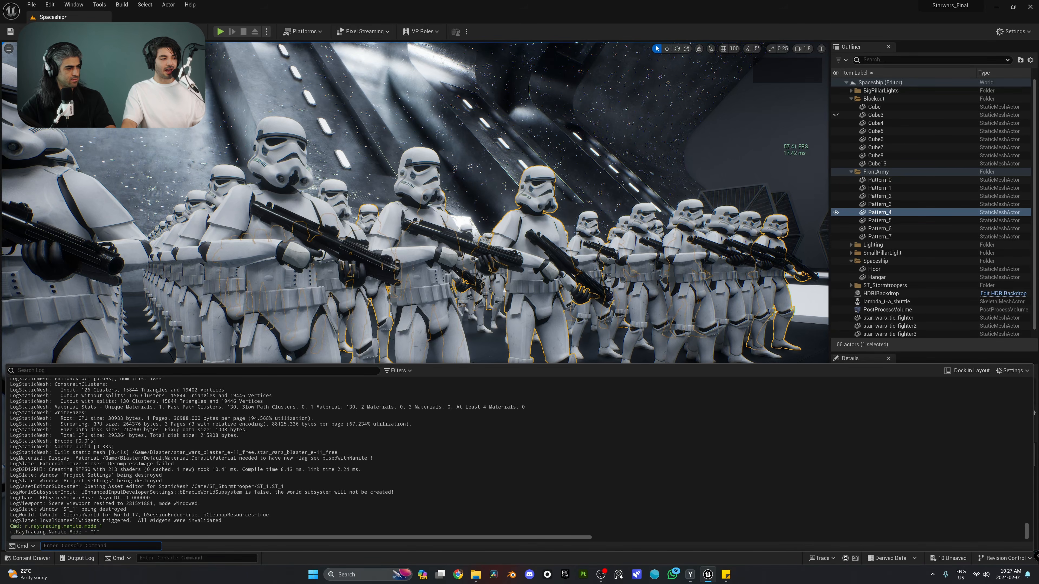
Run r.raytracing.nanite.mode ? in the console and read its help in the Output Log
{"action": "key", "text": "ctrl+space"}
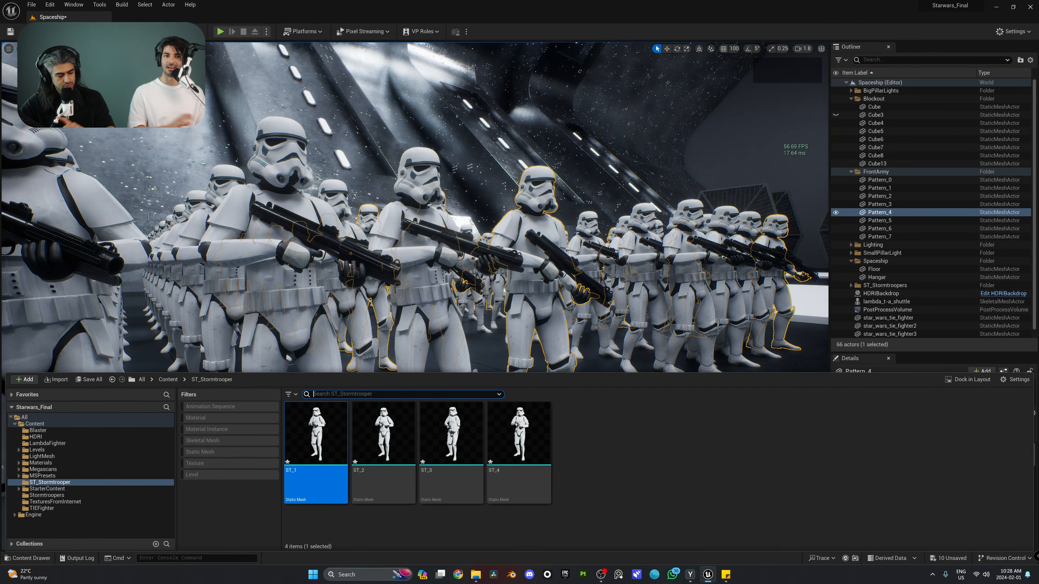
{"action": "left_click", "coordinate": [208, 558]}
{"action": "key", "text": "ctrl+v"}
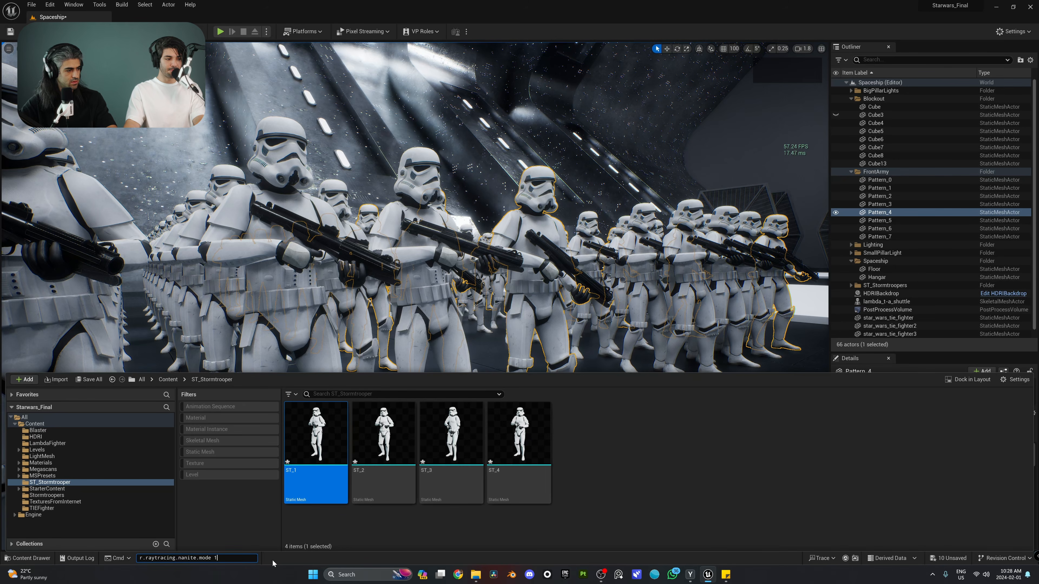
{"action": "key", "text": "BackSpace"}
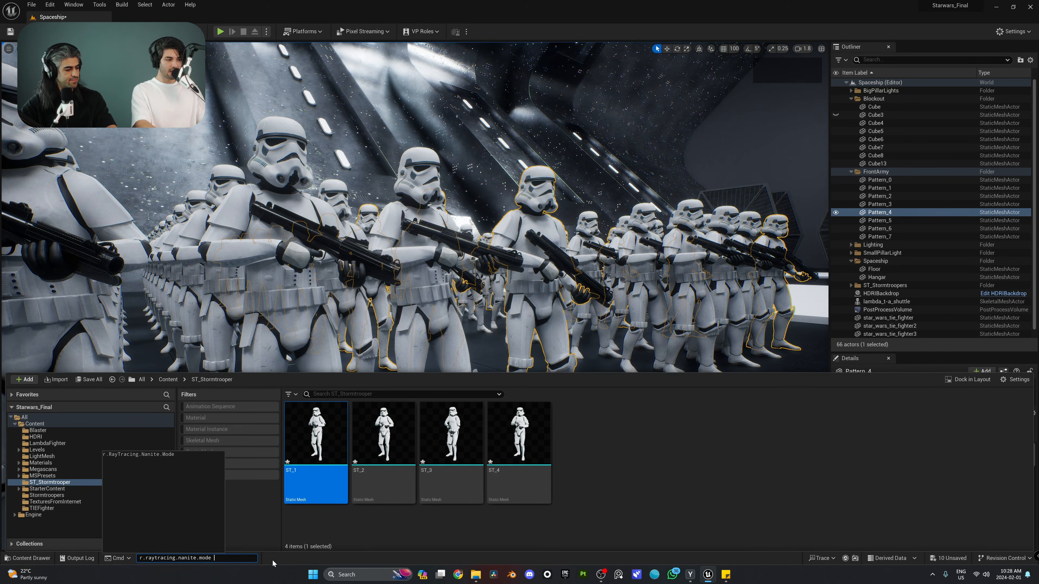
{"action": "key", "text": "shift"}
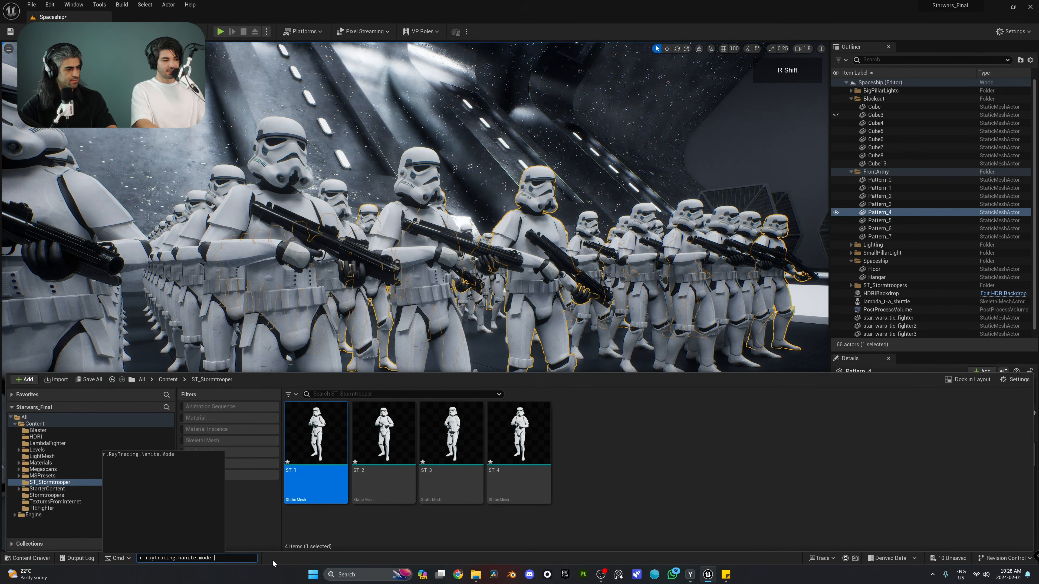
{"action": "type", "text": "?"}
{"action": "key", "text": "Return"}
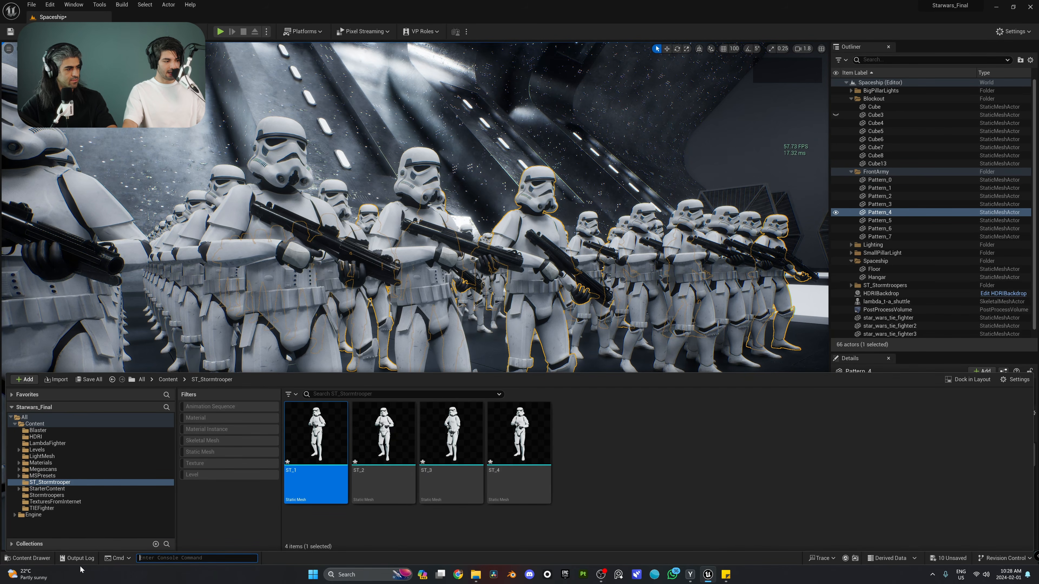
{"action": "left_click", "coordinate": [75, 560]}
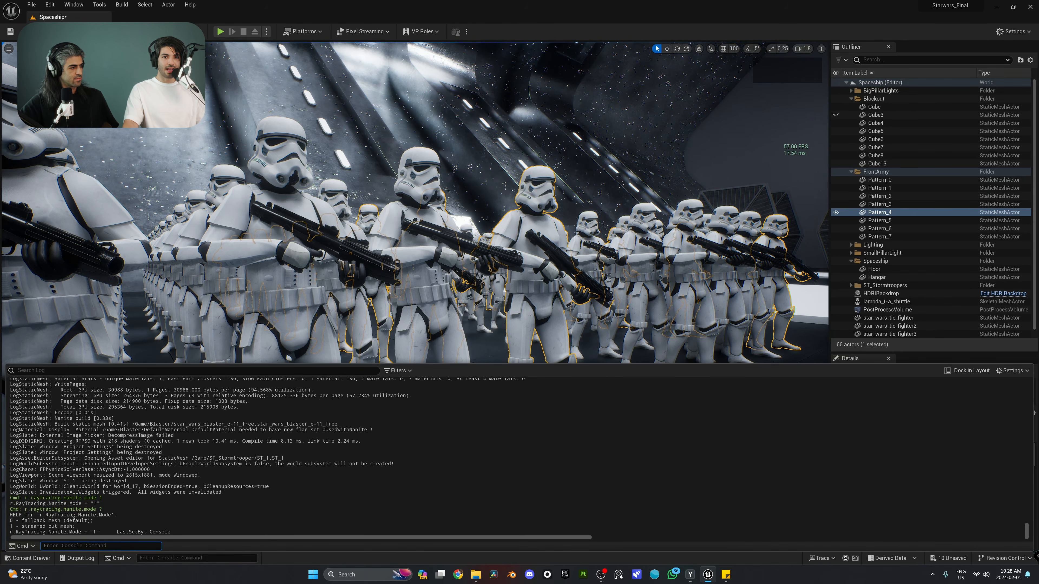
{"action": "left_click", "coordinate": [76, 527]}
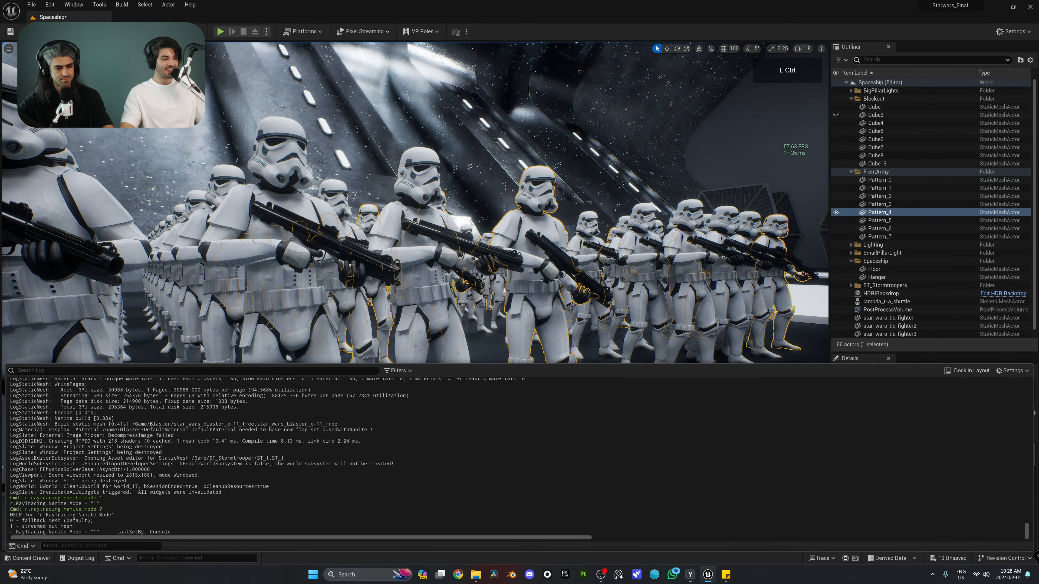
{"action": "key", "text": "ctrl+space"}
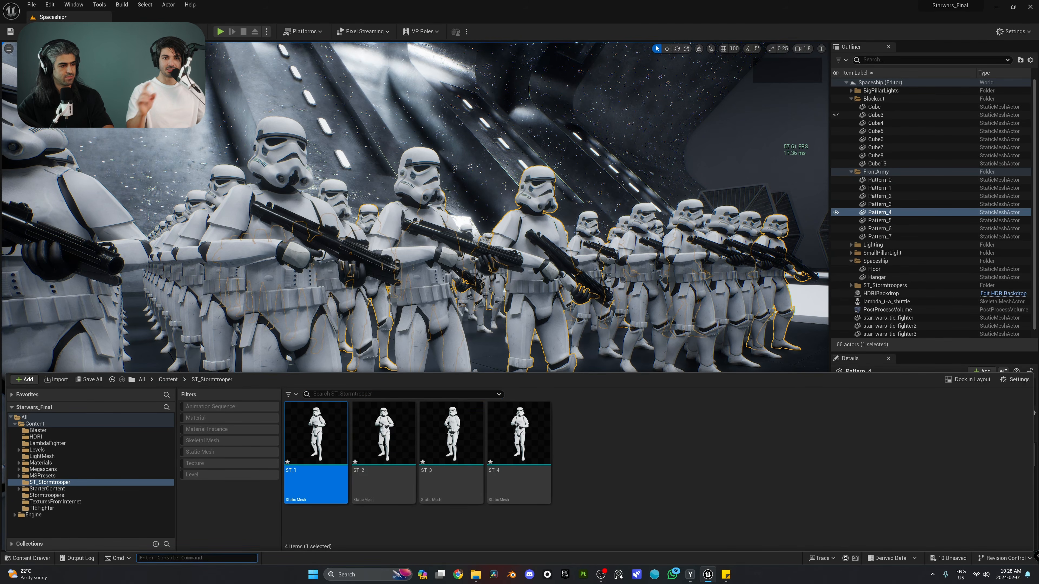
Type the r.ambient search into the Cmd console to list AmbientOcclusion variables
{"action": "type", "text": "r"}
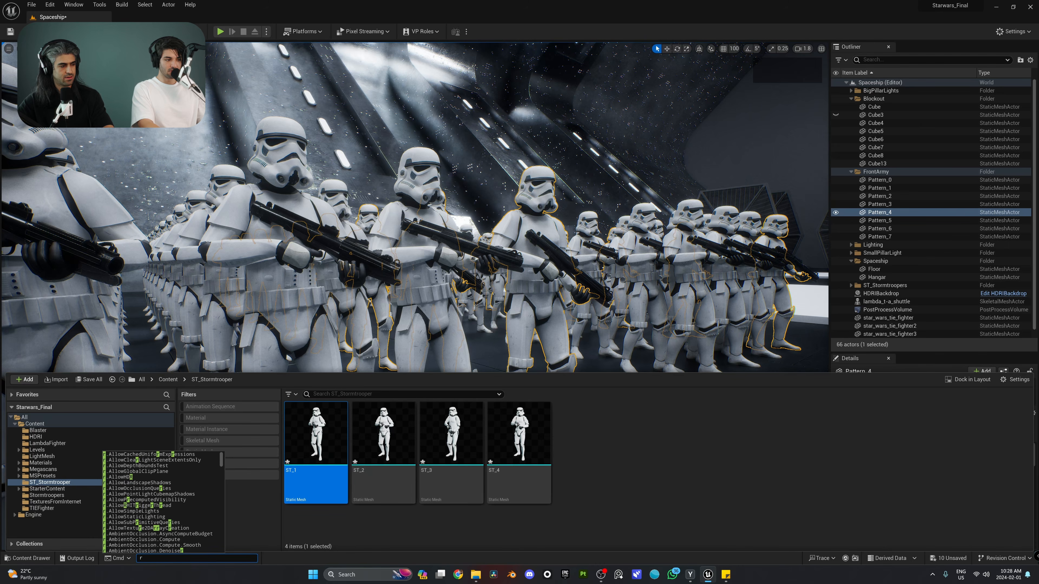
{"action": "type", "text": "."}
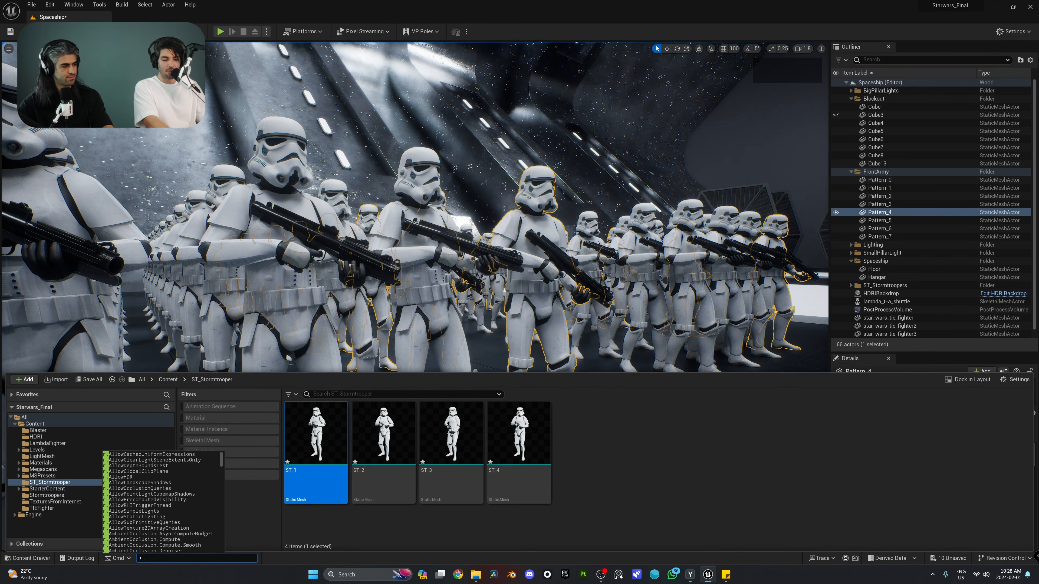
{"action": "type", "text": "a,m"}
{"action": "key", "text": "BackSpace"}
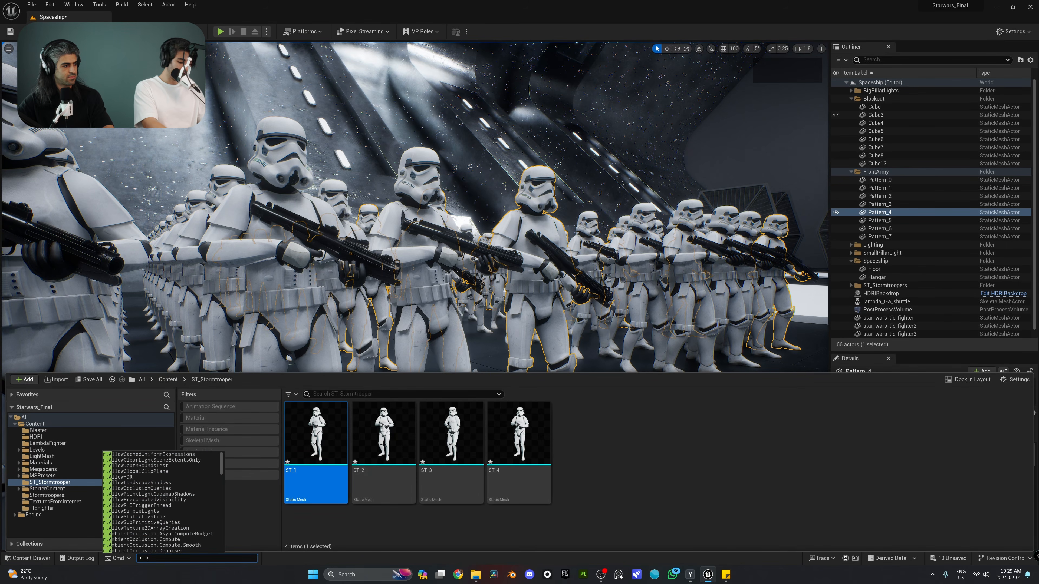
{"action": "type", "text": "mb"}
{"action": "key", "text": "BackSpace"}
{"action": "type", "text": "ient"}
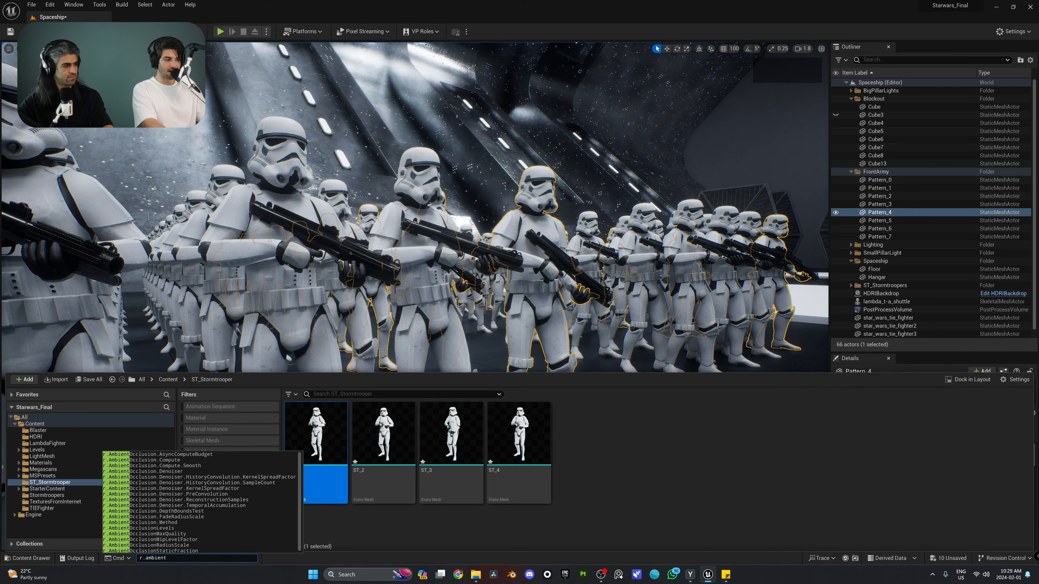
{"action": "type", "text": "nsdasd"}
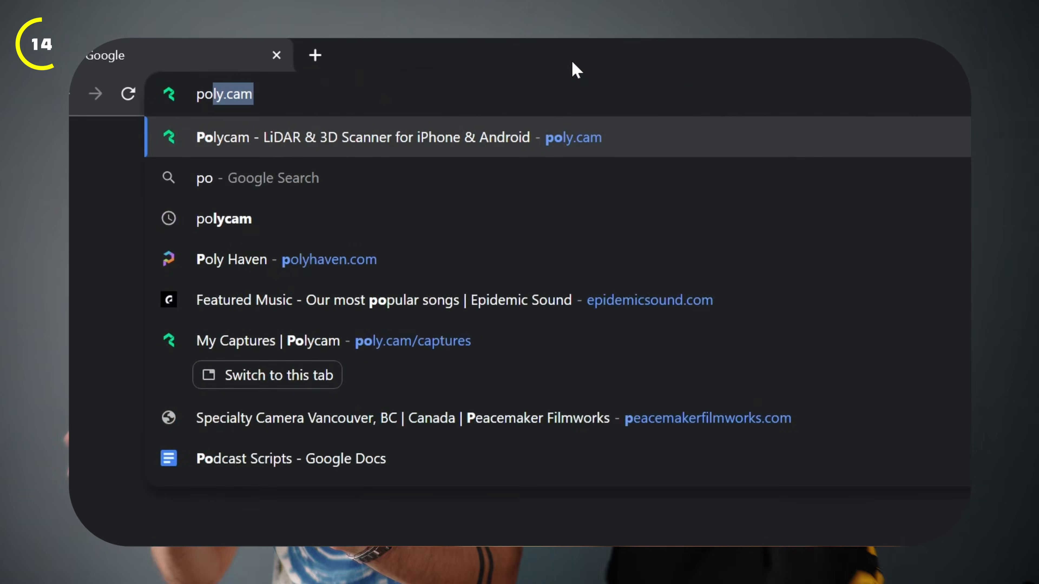
Start a new Polycam capture in Chrome, then return to the Unreal hangar viewport
{"action": "type", "text": "ly.cam"}
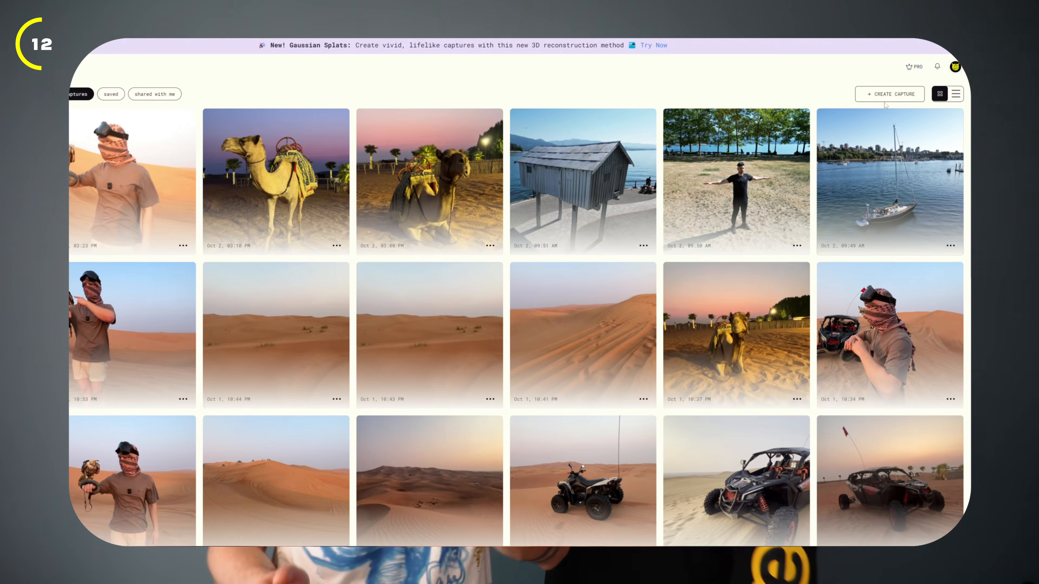
{"action": "left_click", "coordinate": [887, 96]}
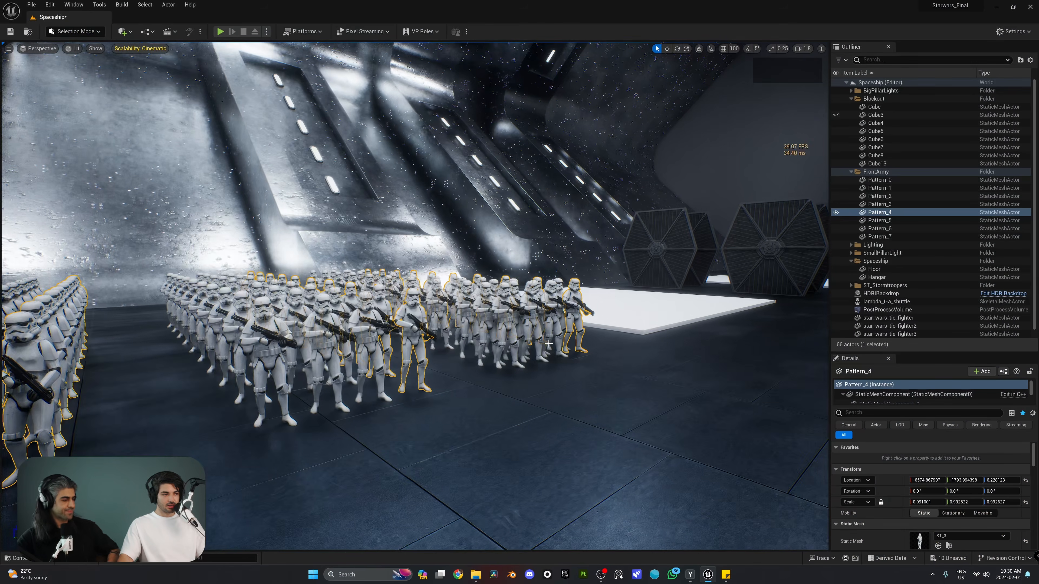
{"action": "left_click", "coordinate": [549, 343]}
Fly the view over the stormtrooper army in the hangar
{"action": "mouse_move", "coordinate": [548, 343]}
{"action": "right_mouse_down"}
{"action": "mouse_move", "coordinate": [491, 341]}
{"action": "mouse_move", "coordinate": [501, 362]}
{"action": "mouse_move", "coordinate": [536, 348]}
{"action": "right_mouse_up"}
{"action": "key", "text": "w"}
{"action": "key", "text": "s"}
{"action": "key", "text": "w"}
{"action": "mouse_move", "coordinate": [777, 276]}
{"action": "right_mouse_down"}
{"action": "mouse_move", "coordinate": [712, 283]}
{"action": "mouse_move", "coordinate": [777, 277]}
{"action": "right_mouse_up"}
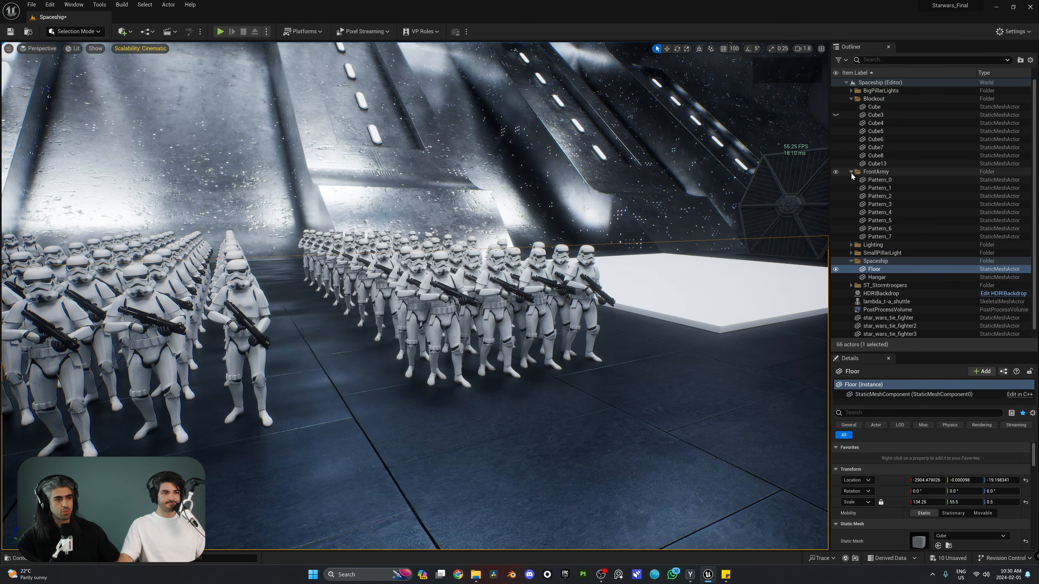
Collapse the Spaceship, FrontArmy and Blockout folders and hide the ST_Stormtroopers troopers
{"action": "right_click_drag", "start_coordinate": [637, 293], "coordinate": [601, 294]}
{"action": "key", "text": "w"}
{"action": "key", "text": "s"}
{"action": "left_click", "coordinate": [851, 261]}
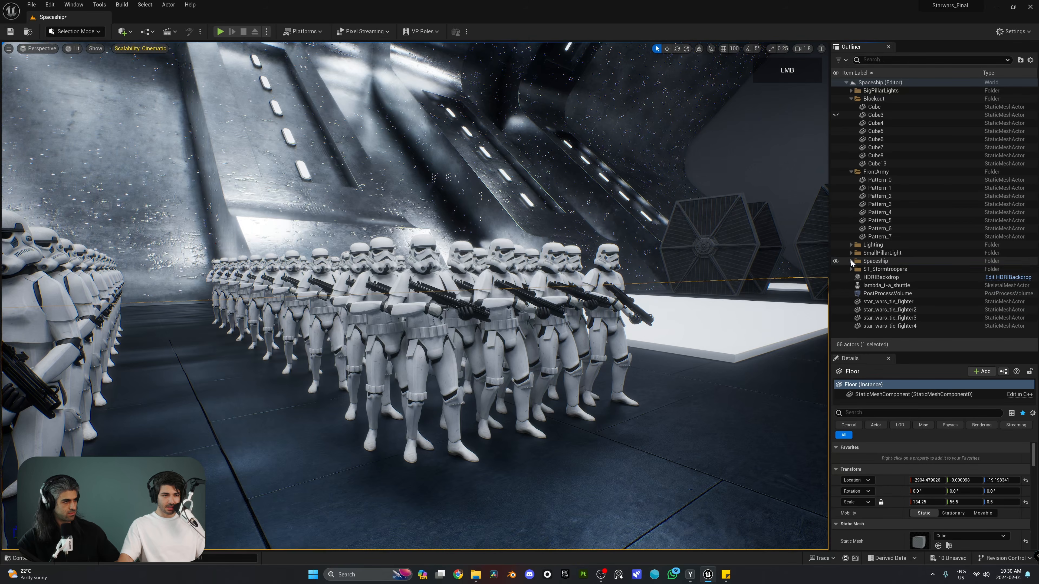
{"action": "left_click", "coordinate": [851, 173]}
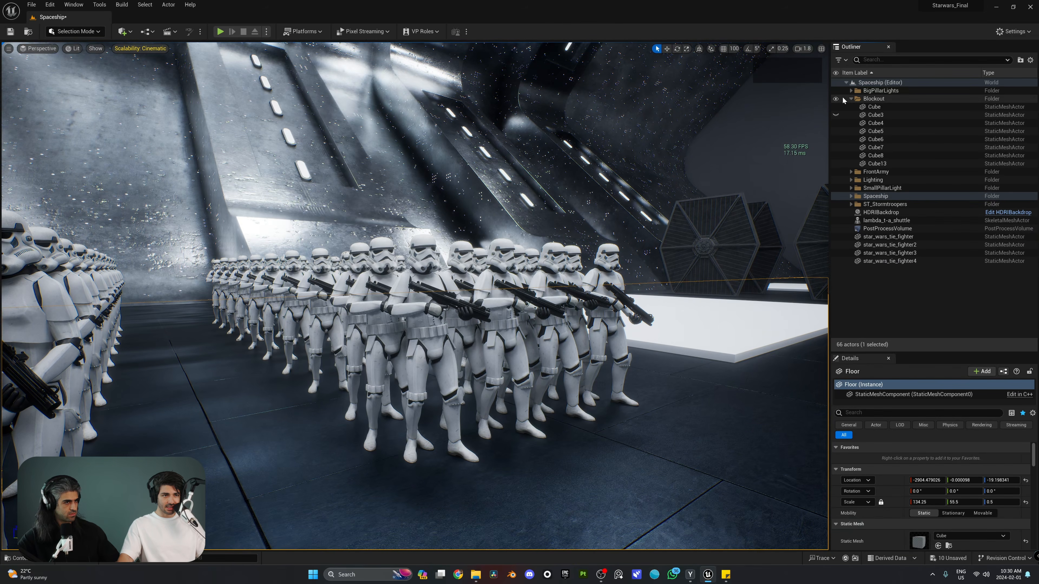
{"action": "left_click", "coordinate": [851, 98]}
{"action": "left_click", "coordinate": [836, 141]}
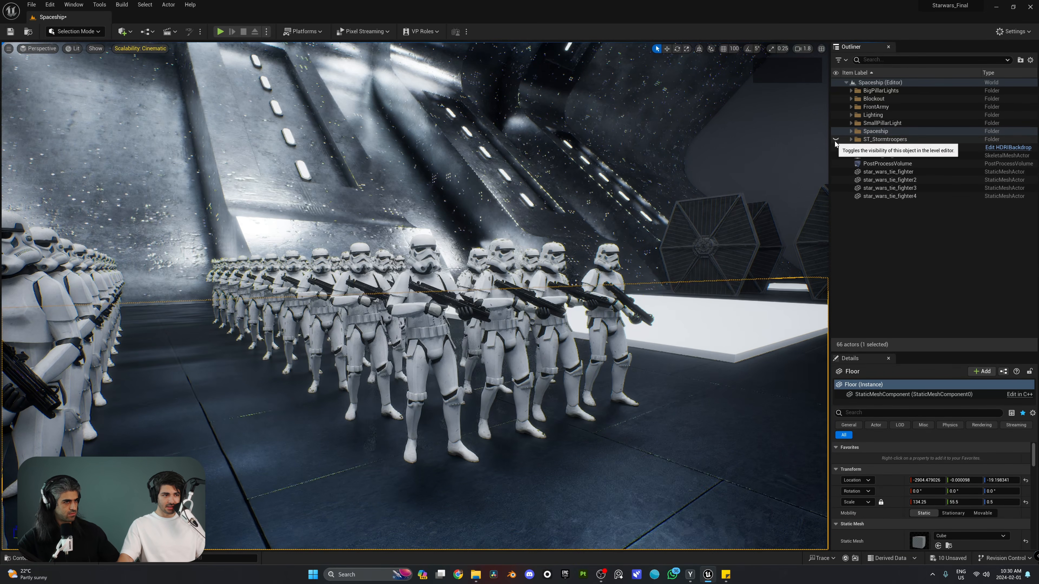
{"action": "key", "text": "s"}
{"action": "right_click_drag", "start_coordinate": [674, 229], "coordinate": [532, 262]}
{"action": "key", "text": "d"}
{"action": "key", "text": "w"}
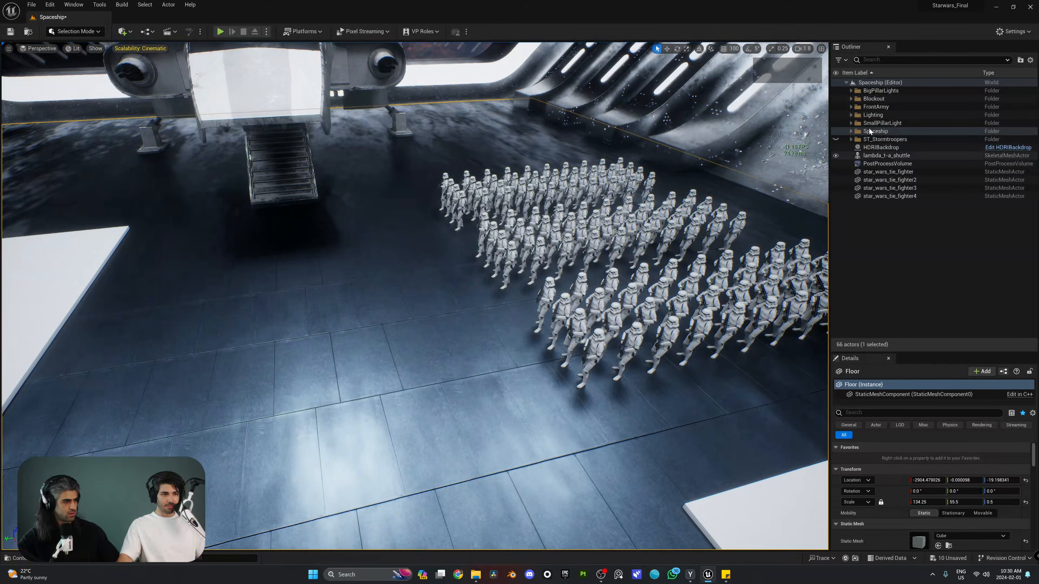
Duplicate FrontArmy's Pattern_0–Pattern_7 blocks toward the left platform using world-aligned move handles
{"action": "left_click", "coordinate": [851, 107]}
{"action": "left_click", "coordinate": [880, 115]}
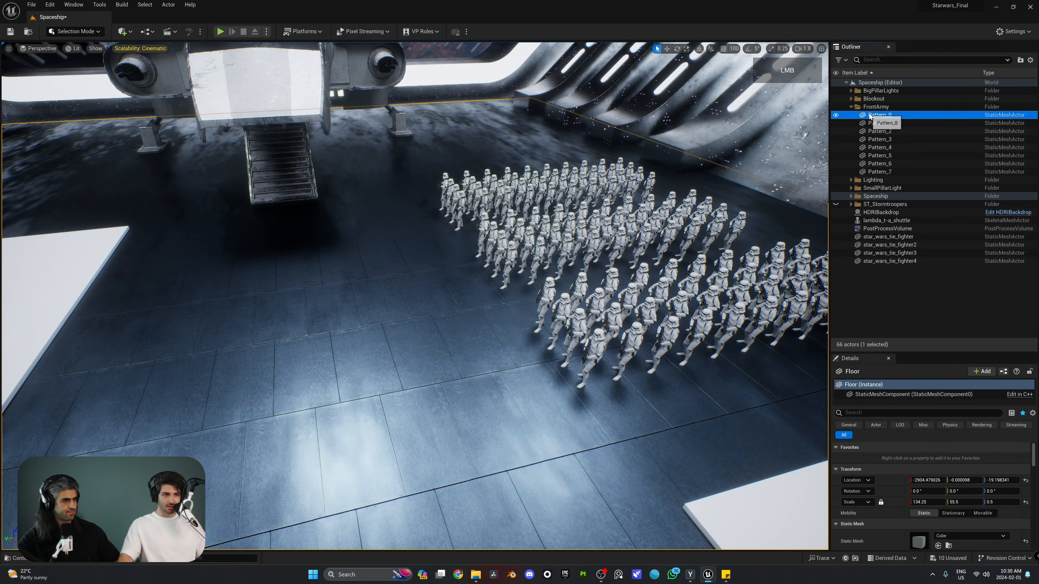
{"action": "left_click", "coordinate": [880, 172], "text": "shift"}
{"action": "right_click_drag", "start_coordinate": [409, 287], "coordinate": [409, 287]}
{"action": "key", "text": "s"}
{"action": "right_click_drag", "start_coordinate": [692, 66], "coordinate": [693, 66]}
{"action": "key", "text": "w"}
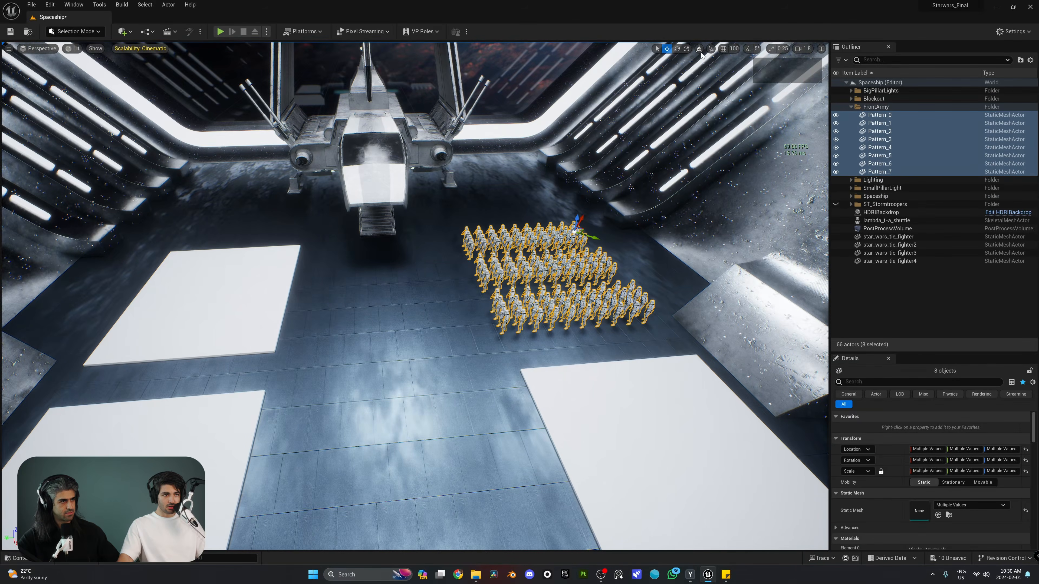
{"action": "left_click", "coordinate": [700, 49]}
{"action": "left_click_drag", "start_coordinate": [561, 234], "coordinate": [269, 254], "text": "alt"}
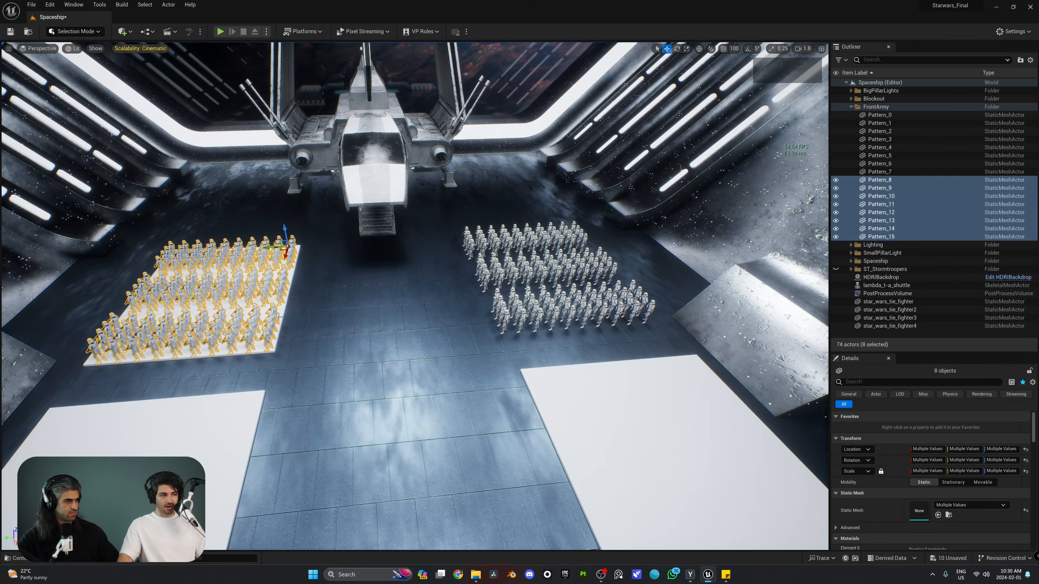
Mirror the duplicated troopers across Y and move them left onto the platform
{"action": "right_click", "coordinate": [276, 294]}
{"action": "mouse_move", "coordinate": [380, 178]}
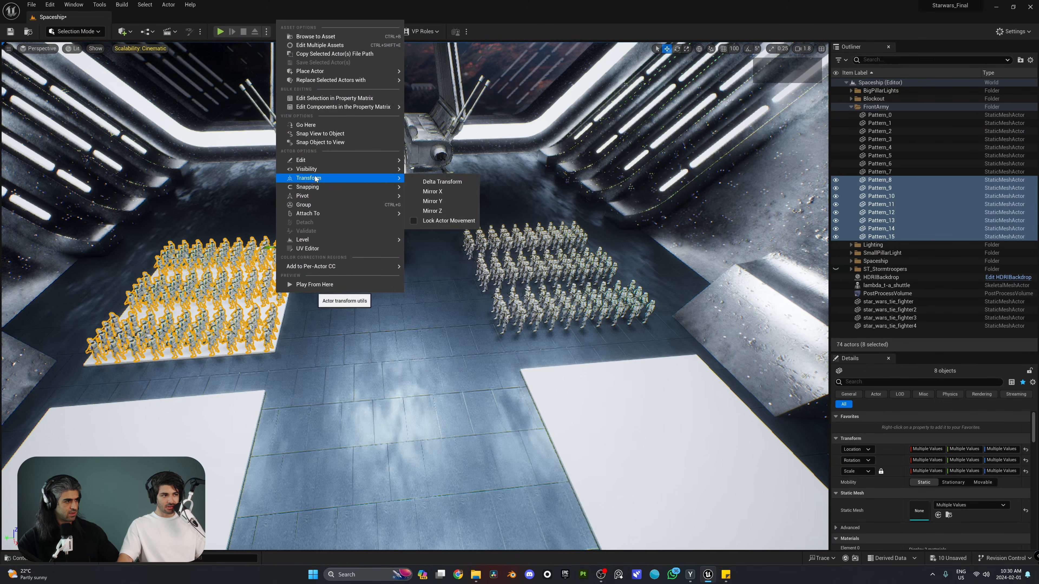
{"action": "left_click", "coordinate": [432, 201]}
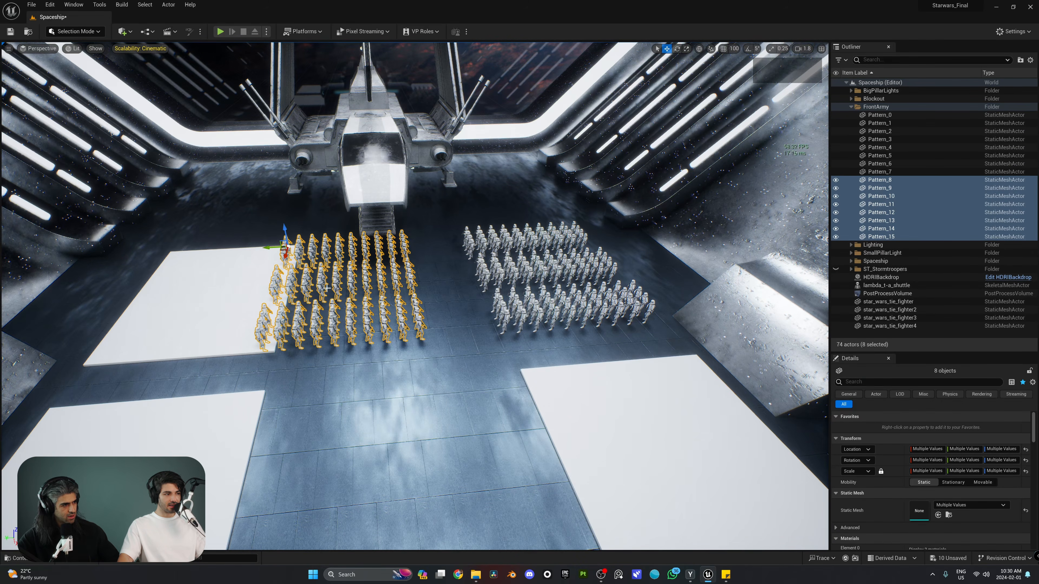
{"action": "key", "text": "w"}
{"action": "right_click_drag", "start_coordinate": [450, 201], "coordinate": [418, 196]}
{"action": "left_click_drag", "start_coordinate": [395, 283], "coordinate": [223, 289]}
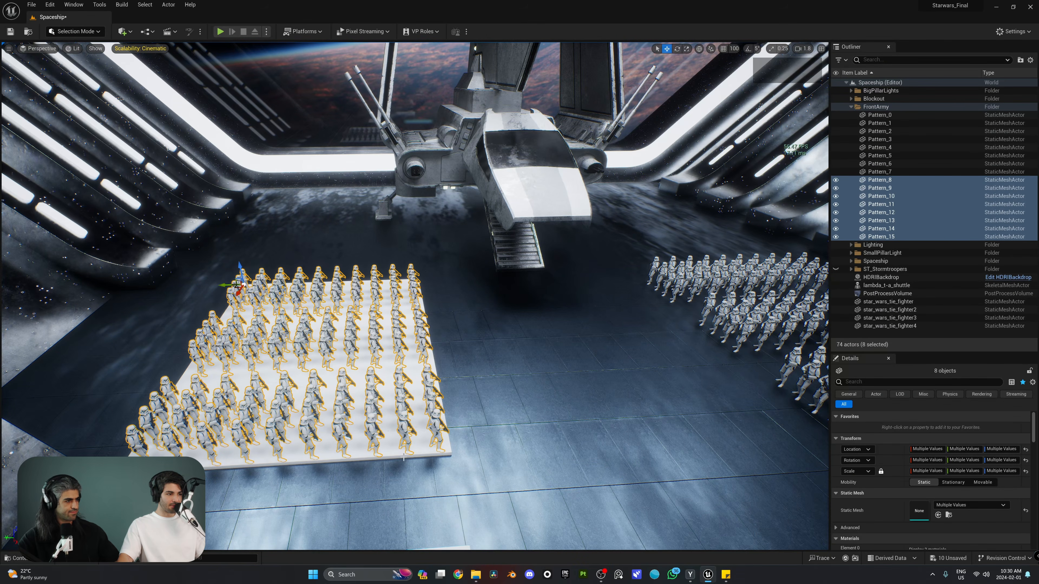
{"action": "left_click", "coordinate": [396, 452]}
Delete the left platform Cube4 and move source troopers ST_1–ST_4 onto the white platform
{"action": "key", "text": "Delete"}
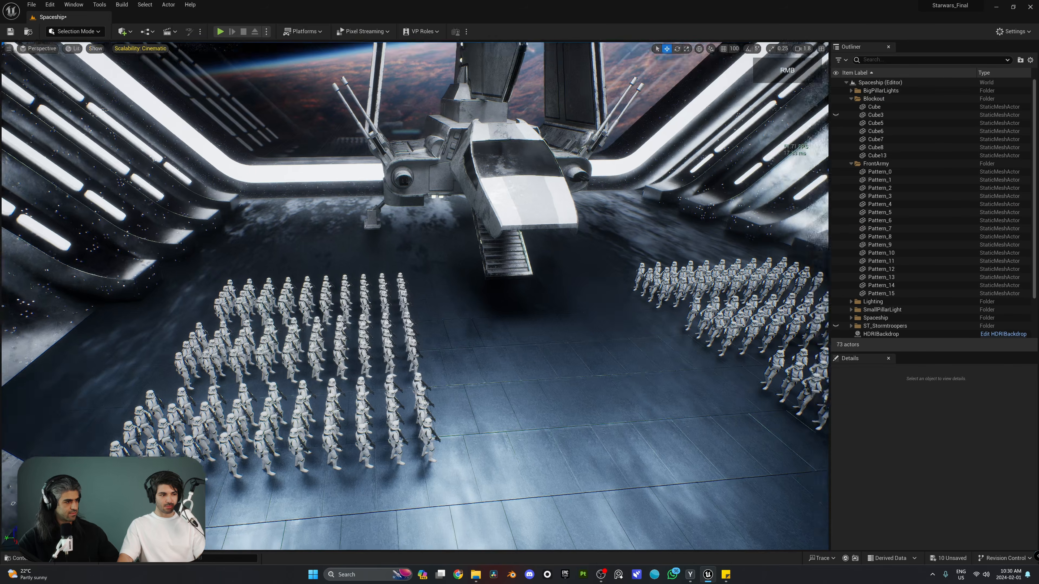
{"action": "mouse_move", "coordinate": [426, 435]}
{"action": "right_mouse_down"}
{"action": "mouse_move", "coordinate": [381, 430]}
{"action": "mouse_move", "coordinate": [425, 433]}
{"action": "mouse_move", "coordinate": [454, 454]}
{"action": "mouse_move", "coordinate": [418, 451]}
{"action": "right_mouse_up"}
{"action": "left_click", "coordinate": [852, 99]}
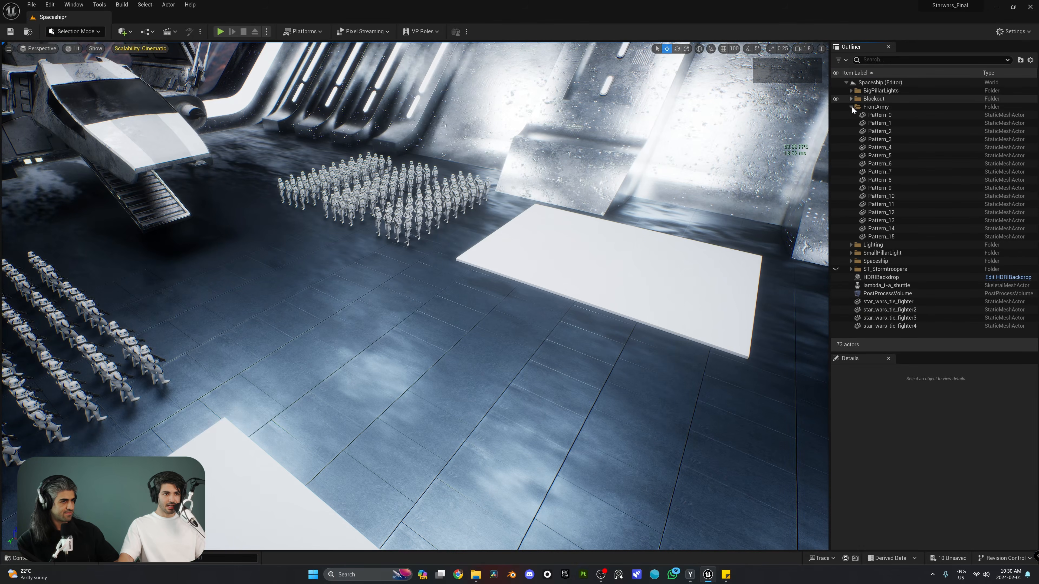
{"action": "left_click", "coordinate": [851, 107]}
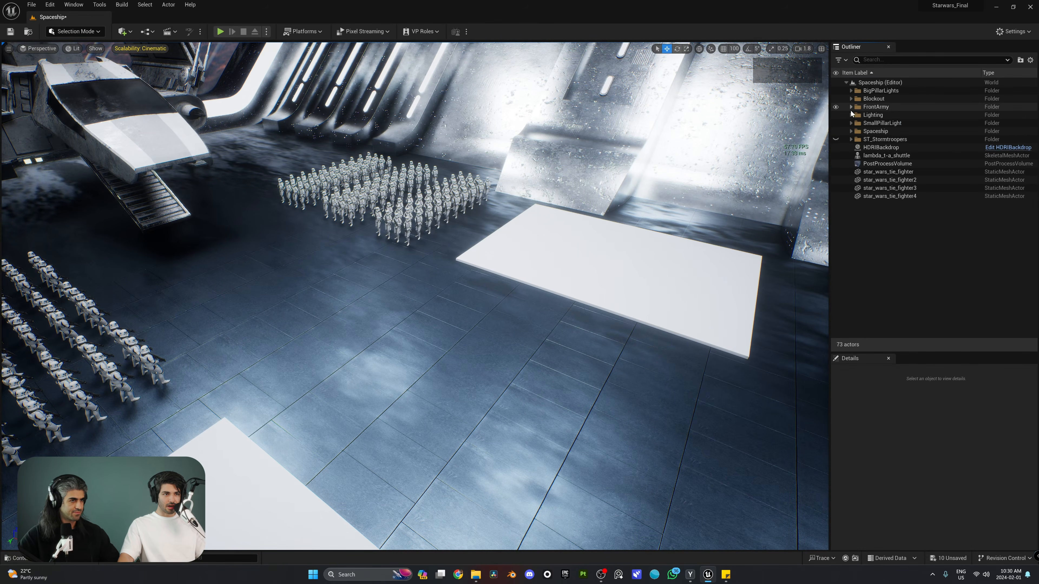
{"action": "left_click", "coordinate": [851, 139]}
{"action": "left_click", "coordinate": [873, 148]}
{"action": "left_click", "coordinate": [873, 172], "text": "shift"}
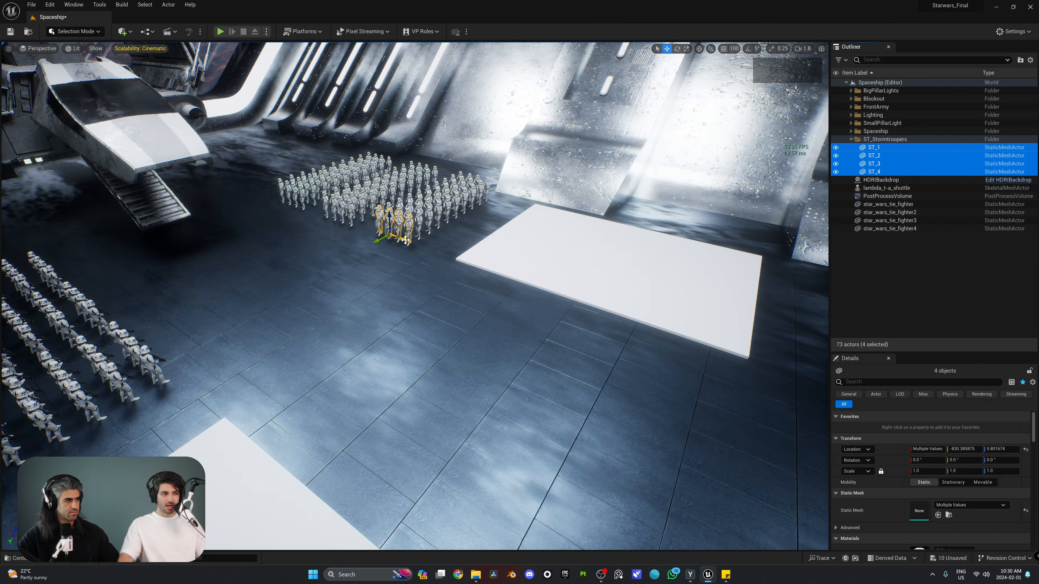
{"action": "left_click_drag", "start_coordinate": [405, 240], "coordinate": [502, 267]}
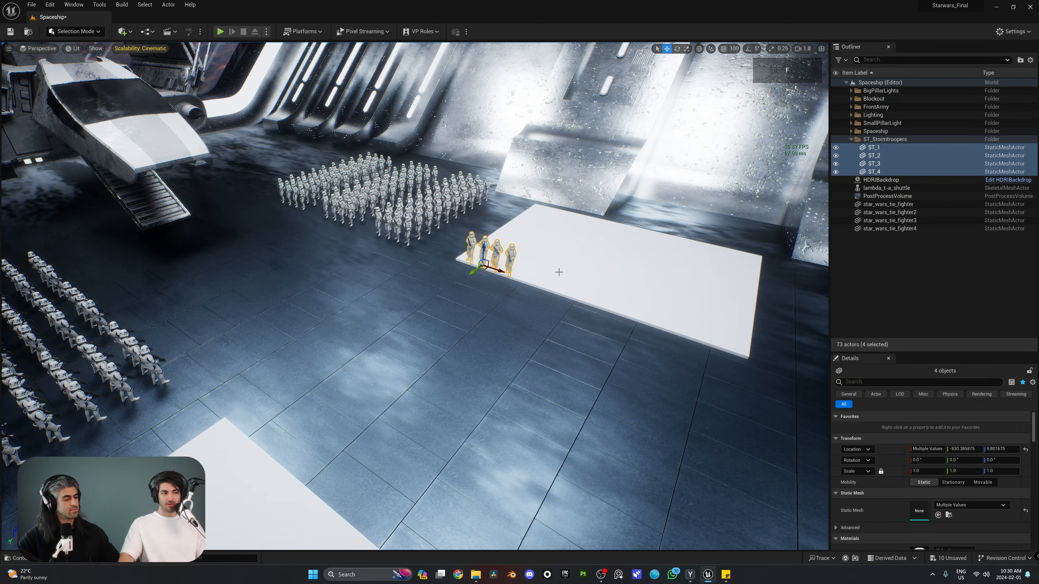
Frame the four troopers and slide ST_4 to the platform's right edge
{"action": "key", "text": "f"}
{"action": "right_click_drag", "start_coordinate": [559, 272], "coordinate": [354, 335]}
{"action": "key", "text": "s"}
{"action": "key", "text": "a"}
{"action": "key", "text": "d"}
{"action": "key", "text": "e"}
{"action": "left_click", "coordinate": [402, 270]}
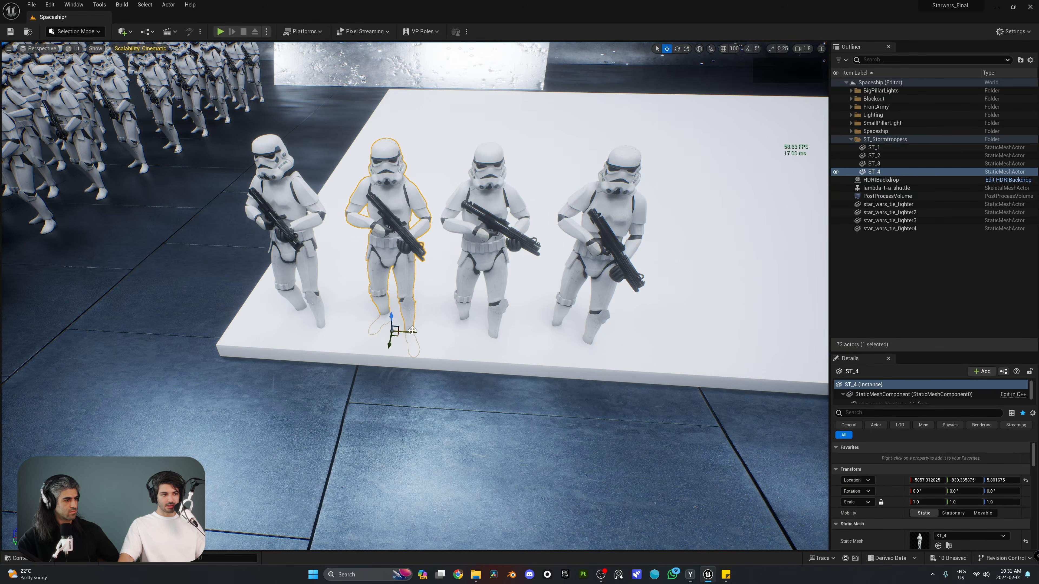
{"action": "left_click_drag", "start_coordinate": [413, 330], "coordinate": [702, 340]}
Move ST_2, ST_3 and ST_4 left so they line up closely beside ST_1
{"action": "left_click", "coordinate": [500, 311]}
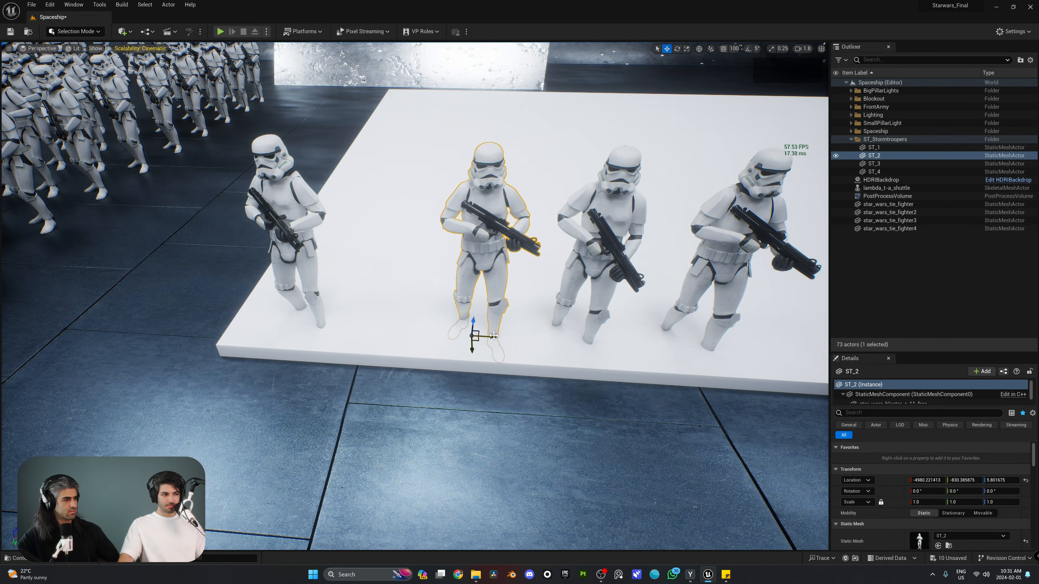
{"action": "left_click_drag", "start_coordinate": [494, 336], "coordinate": [409, 331]}
{"action": "left_click", "coordinate": [537, 330]}
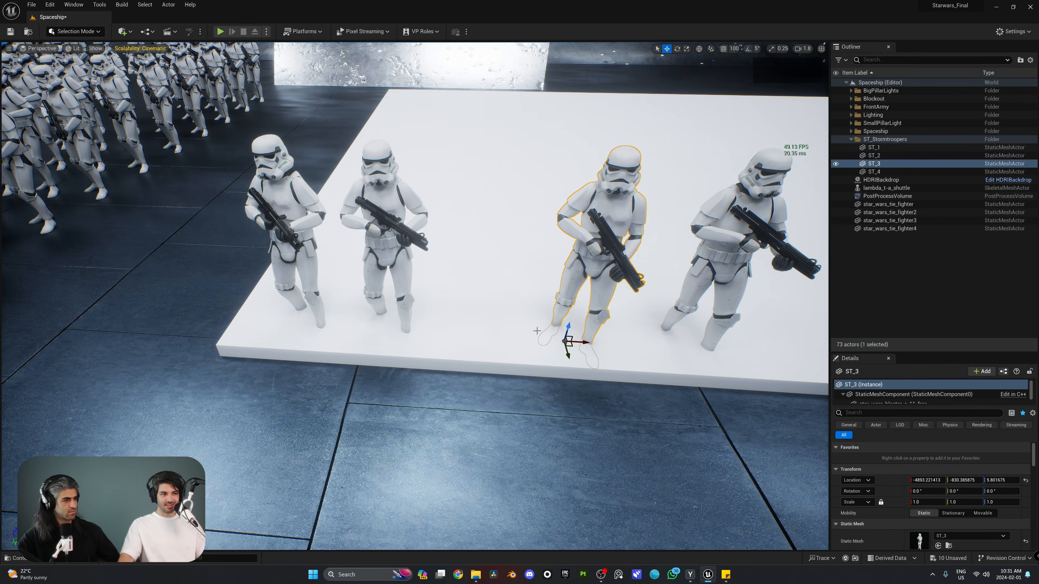
{"action": "left_click_drag", "start_coordinate": [586, 342], "coordinate": [477, 339]}
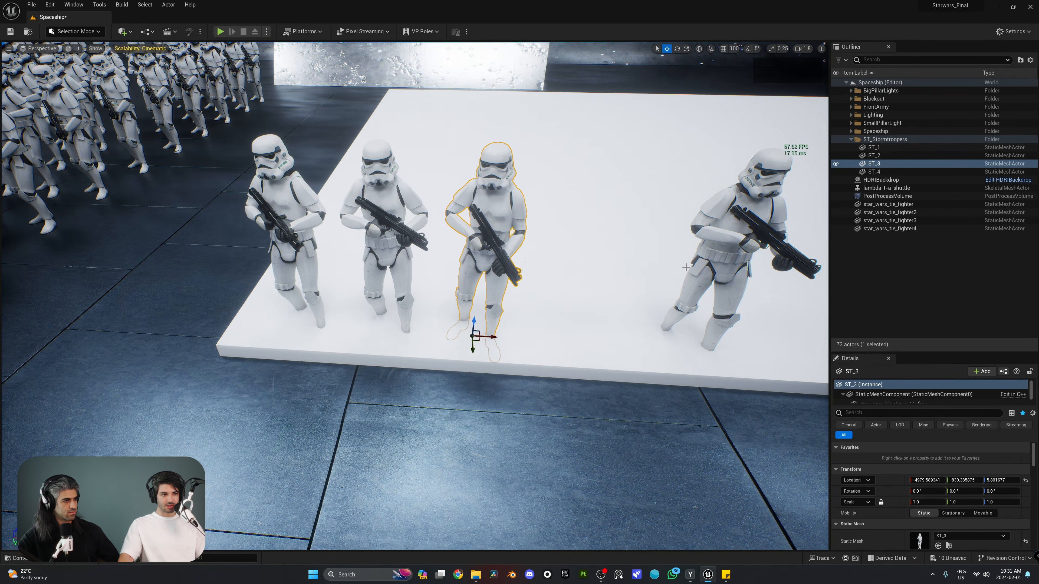
{"action": "left_click", "coordinate": [665, 323]}
{"action": "left_click_drag", "start_coordinate": [696, 348], "coordinate": [576, 344]}
Select all four troopers ST_1–ST_4 together on the platform
{"action": "right_click_drag", "start_coordinate": [576, 344], "coordinate": [573, 344]}
{"action": "key", "text": "s"}
{"action": "key", "text": "a"}
{"action": "right_click_drag", "start_coordinate": [565, 274], "coordinate": [512, 269]}
{"action": "left_click", "coordinate": [565, 273]}
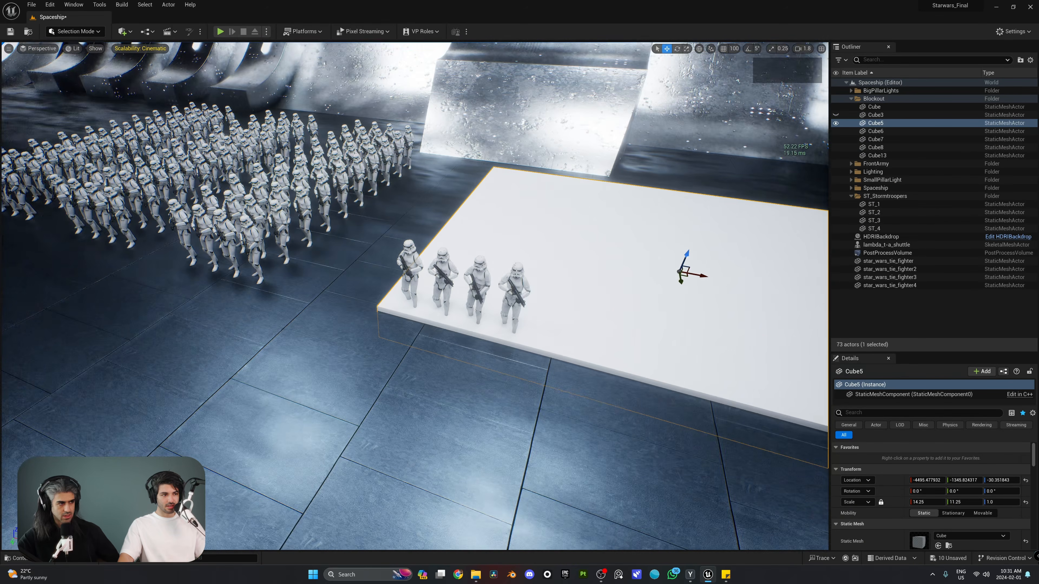
{"action": "left_click", "coordinate": [514, 289]}
{"action": "left_click", "coordinate": [477, 283], "text": "shift"}
{"action": "left_click", "coordinate": [443, 283], "text": "shift"}
{"action": "left_click", "coordinate": [409, 275], "text": "shift"}
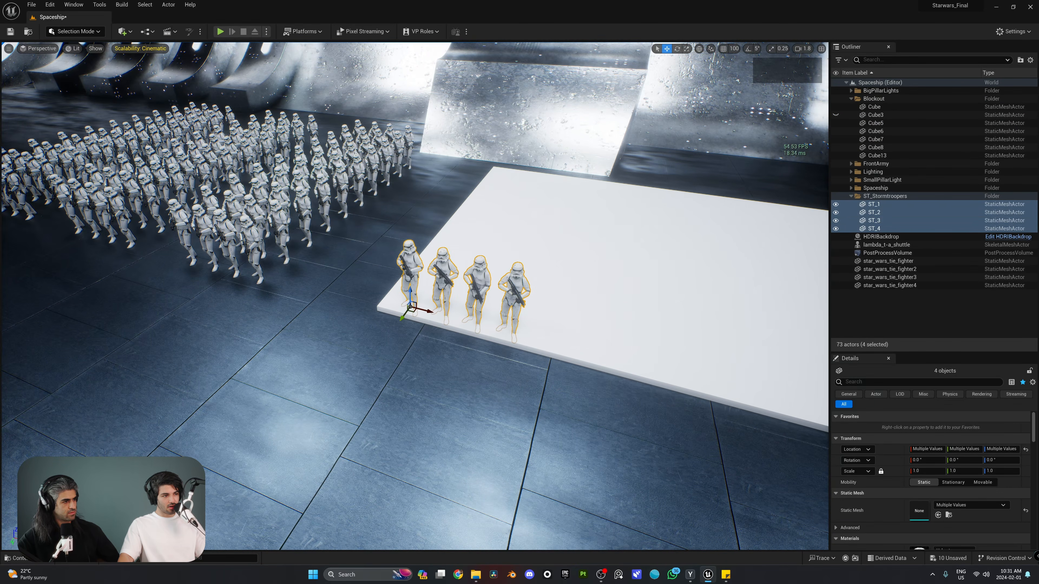
{"action": "left_click", "coordinate": [75, 31]}
Start a Modeling Mode Pattern of the four troopers and slide it onto the platform
{"action": "left_click", "coordinate": [67, 80]}
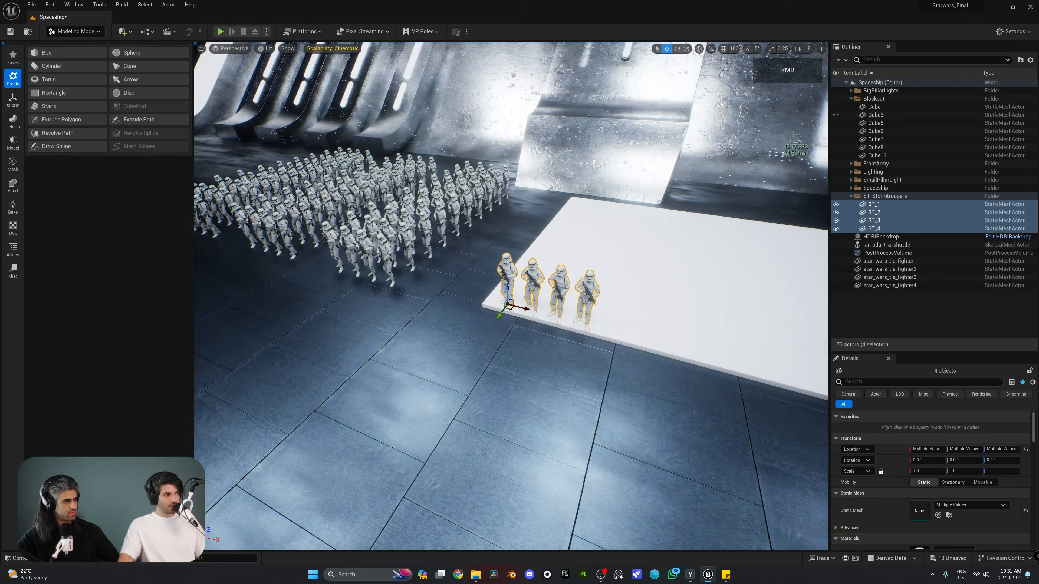
{"action": "right_click_drag", "start_coordinate": [512, 287], "coordinate": [460, 284]}
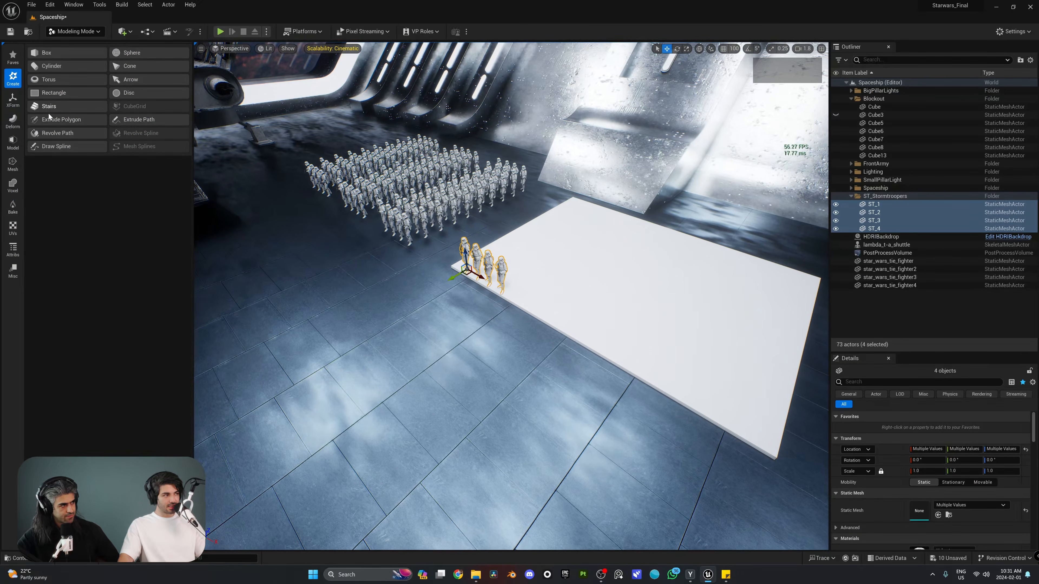
{"action": "left_click", "coordinate": [15, 130]}
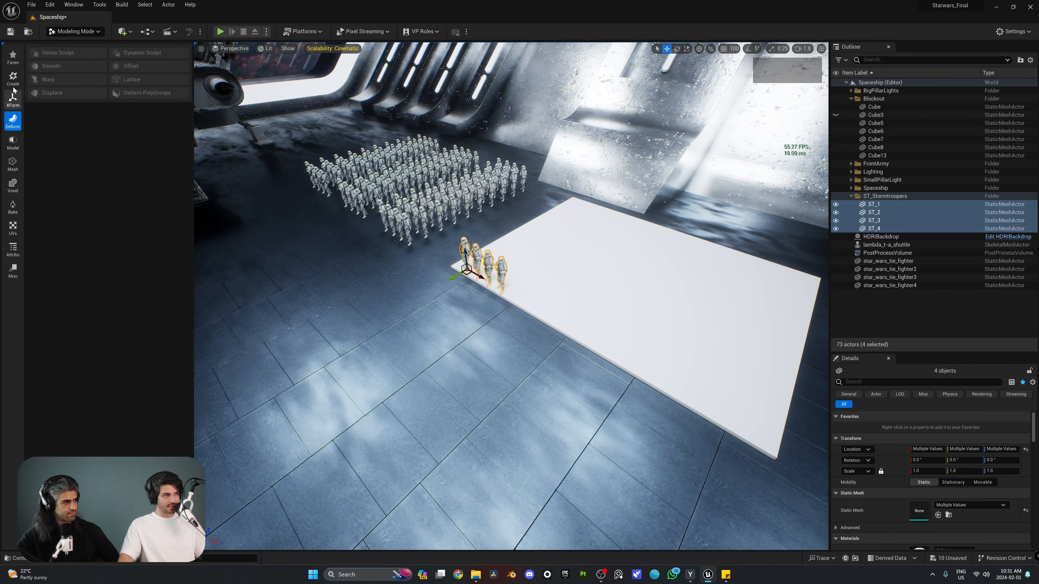
{"action": "left_click", "coordinate": [13, 98]}
{"action": "left_click", "coordinate": [131, 108]}
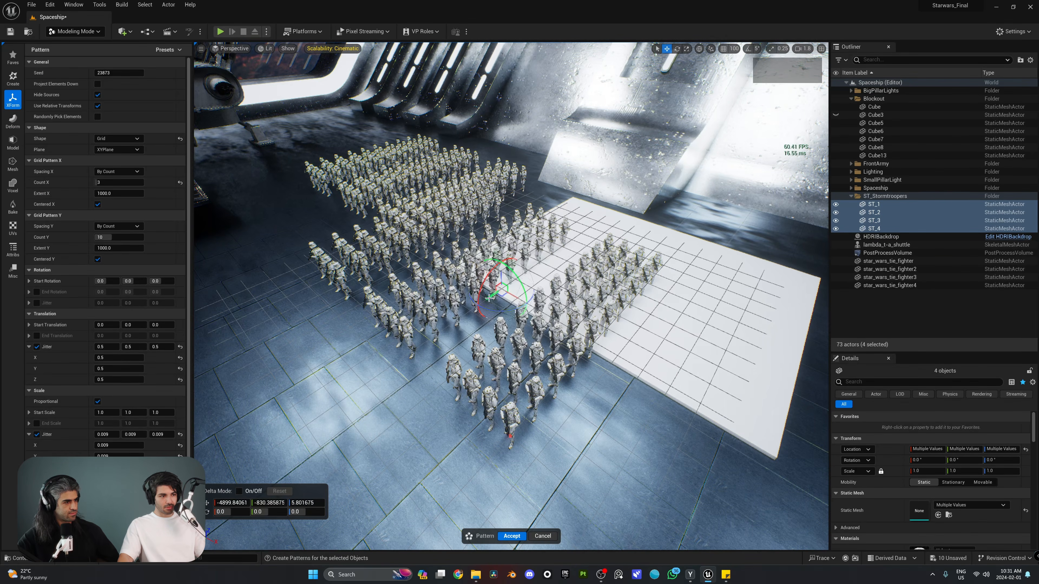
{"action": "left_click_drag", "start_coordinate": [489, 298], "coordinate": [652, 291]}
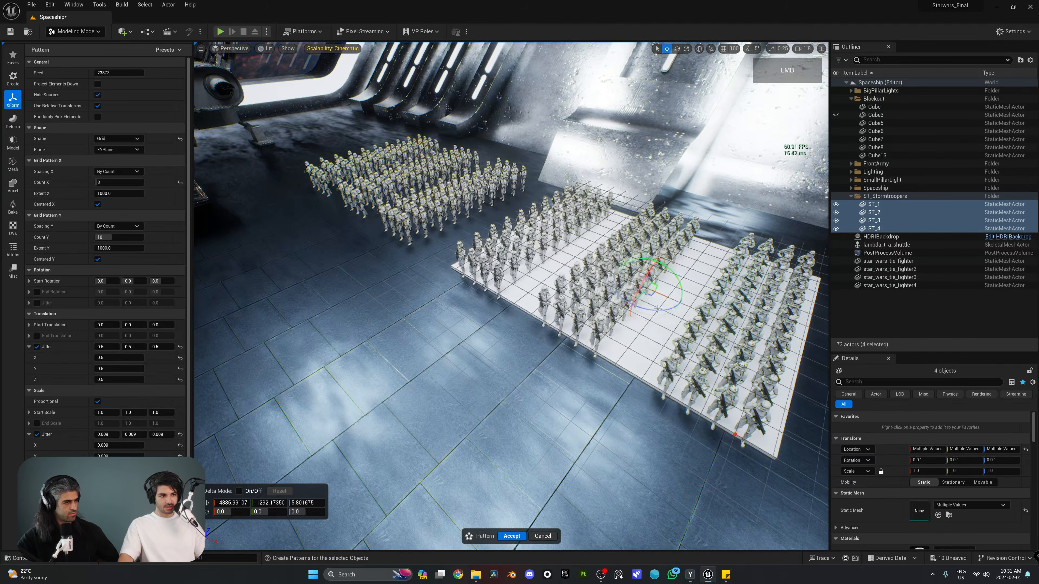
Set Count X to 5 and nudge the trooper pattern along Y and X
{"action": "left_click", "coordinate": [103, 183]}
{"action": "type", "text": "5"}
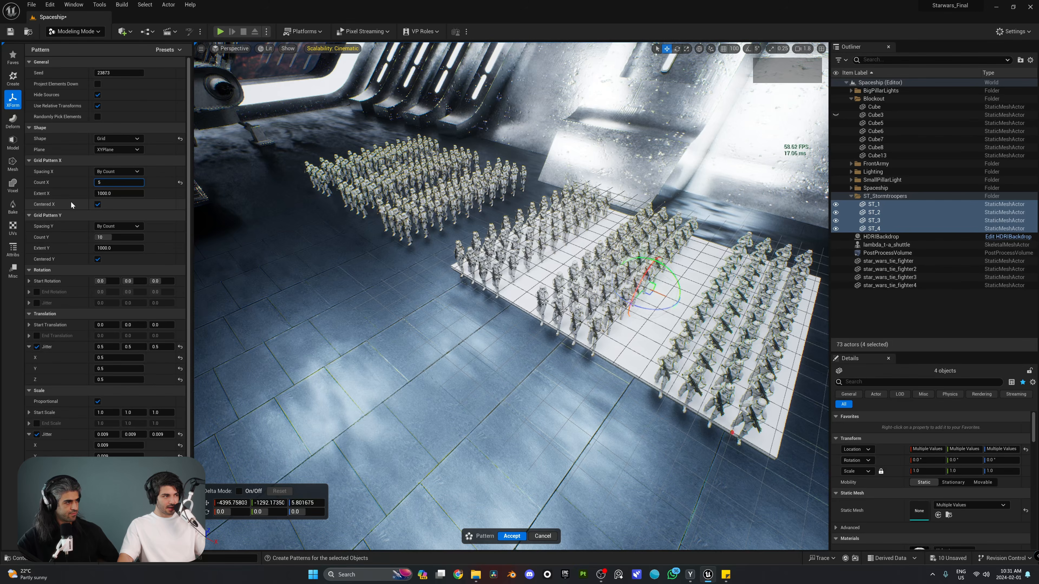
{"action": "key", "text": "Return"}
{"action": "right_click_drag", "start_coordinate": [409, 262], "coordinate": [418, 291]}
{"action": "key", "text": "w"}
{"action": "scroll", "coordinate": [380, 250], "scroll_direction": "down", "scroll_amount": 3}
{"action": "scroll", "coordinate": [335, 250], "scroll_direction": "up", "scroll_amount": 5}
{"action": "key", "text": "s"}
{"action": "key", "text": "w"}
{"action": "key", "text": "s"}
{"action": "right_click_drag", "start_coordinate": [532, 289], "coordinate": [551, 306]}
{"action": "key", "text": "w"}
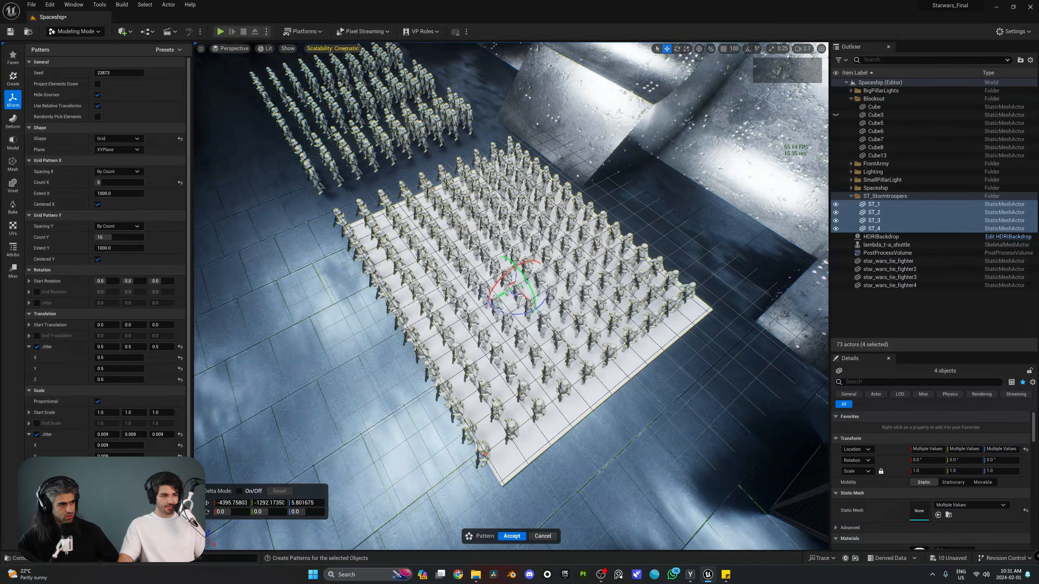
{"action": "left_click_drag", "start_coordinate": [509, 291], "coordinate": [535, 302]}
{"action": "right_click_drag", "start_coordinate": [535, 303], "coordinate": [550, 266]}
Shift the trooper pattern left so it sits on the platform
{"action": "key", "text": "s"}
{"action": "key", "text": "q"}
{"action": "key", "text": "e"}
{"action": "key", "text": "a"}
{"action": "key", "text": "e"}
{"action": "right_click_drag", "start_coordinate": [470, 312], "coordinate": [536, 344]}
{"action": "key", "text": "w"}
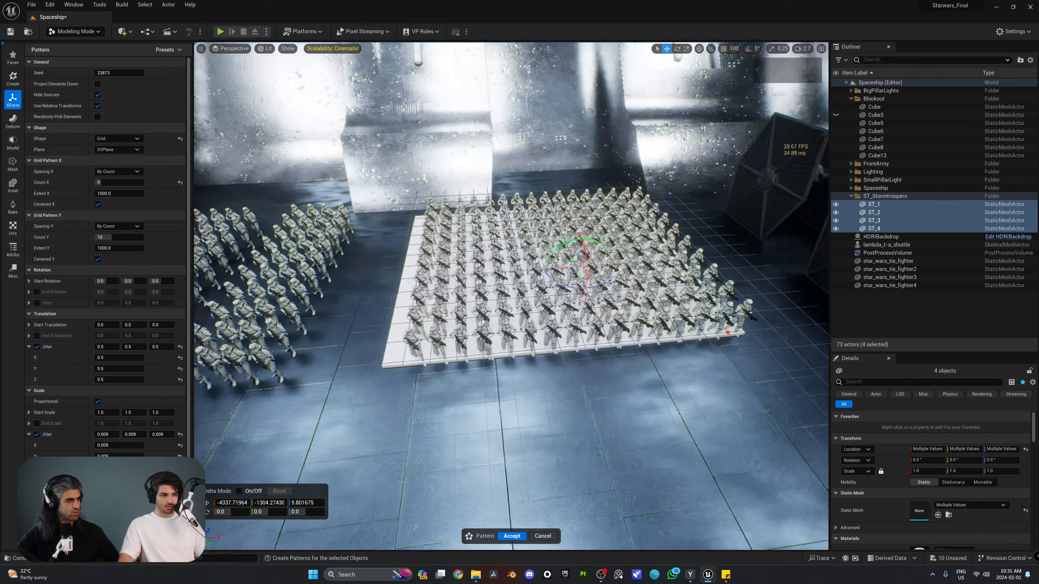
{"action": "left_click_drag", "start_coordinate": [561, 267], "coordinate": [542, 268]}
{"action": "key", "text": "d"}
{"action": "key", "text": "s"}
{"action": "right_click_drag", "start_coordinate": [542, 268], "coordinate": [532, 270]}
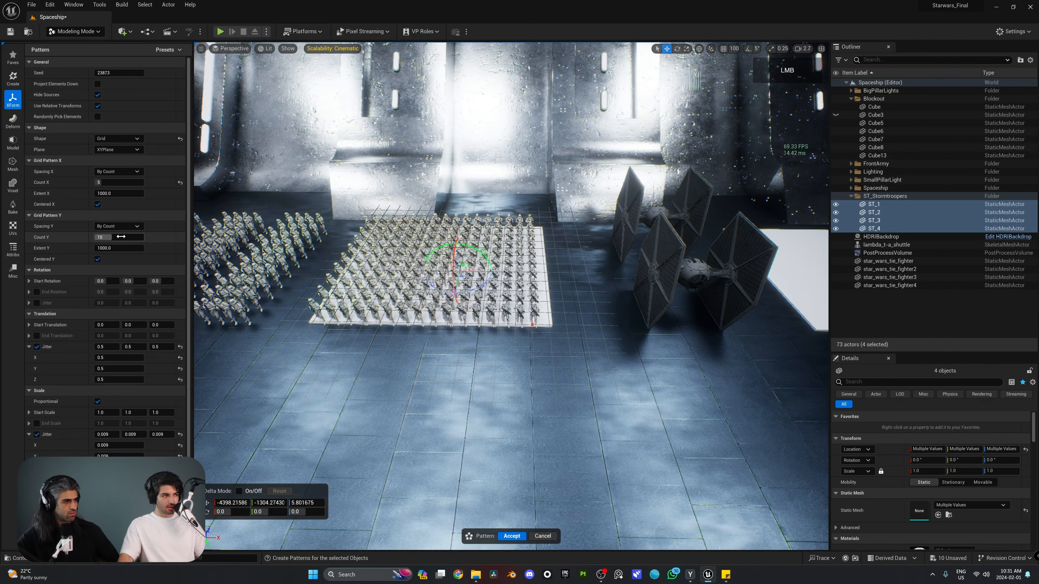
Set the trooper grid to Count Y 12 and Count X 8
{"action": "type", "text": "12"}
{"action": "key", "text": "Return"}
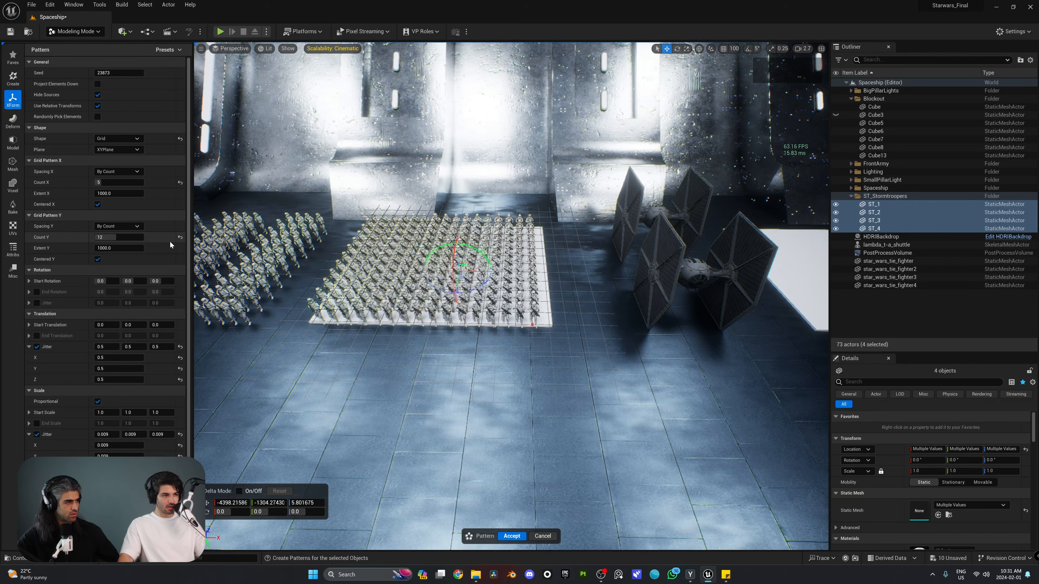
{"action": "left_click", "coordinate": [124, 237]}
{"action": "type", "text": "1"}
{"action": "left_click", "coordinate": [115, 184]}
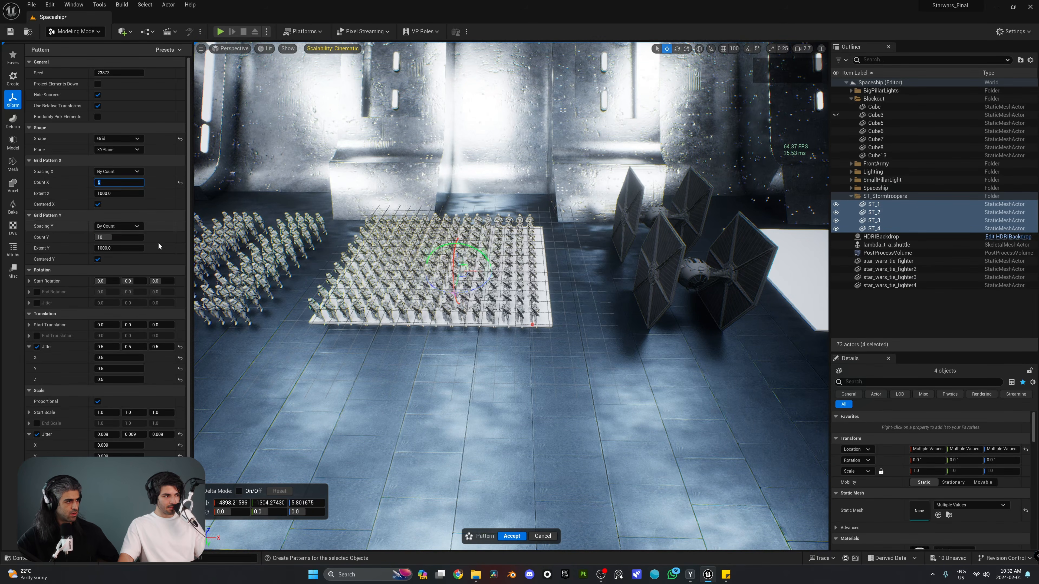
{"action": "type", "text": "8"}
{"action": "key", "text": "Return"}
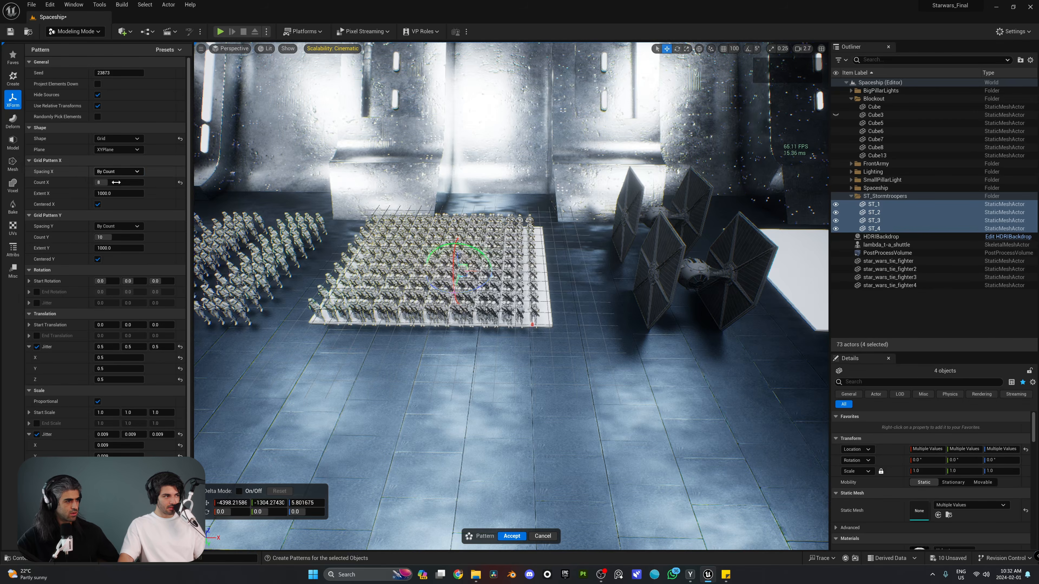
Reduce the grid to 6 columns and shrink Extent X to about 1372
{"action": "left_click_drag", "start_coordinate": [119, 193], "coordinate": [113, 193]}
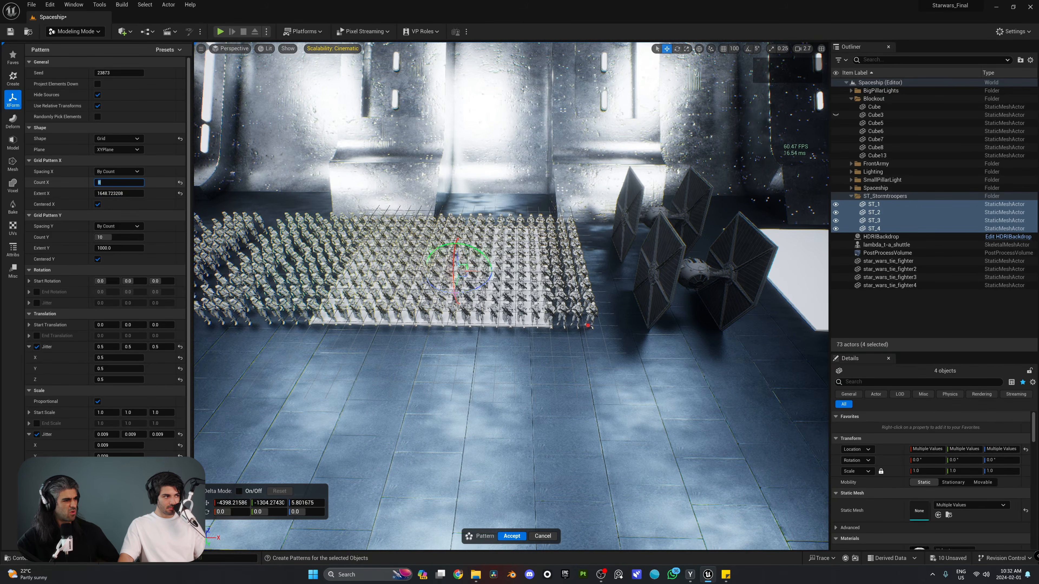
{"action": "type", "text": "7"}
{"action": "key", "text": "Return"}
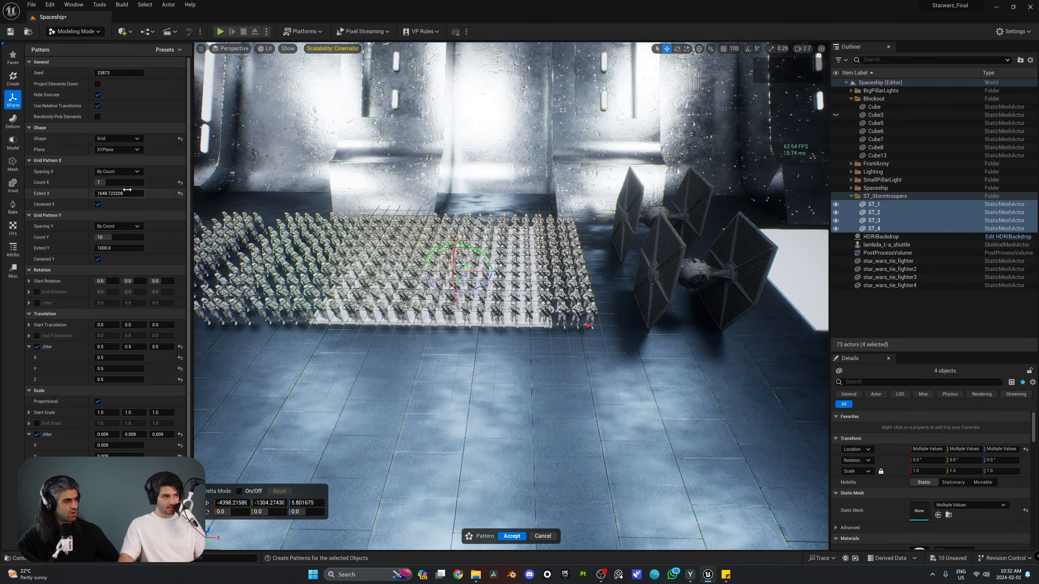
{"action": "left_click_drag", "start_coordinate": [106, 183], "coordinate": [119, 195]}
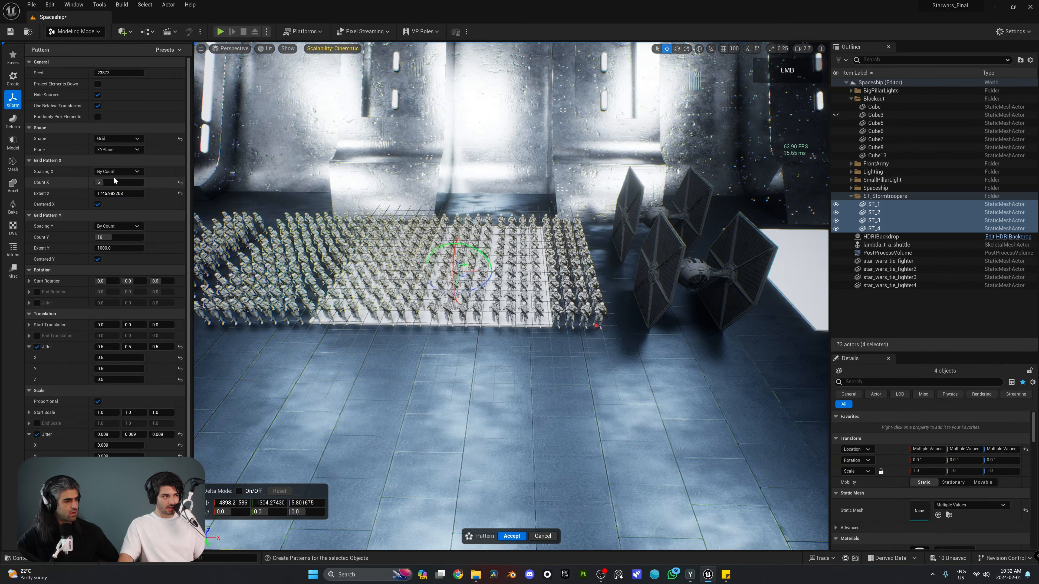
{"action": "left_click_drag", "start_coordinate": [107, 193], "coordinate": [82, 193]}
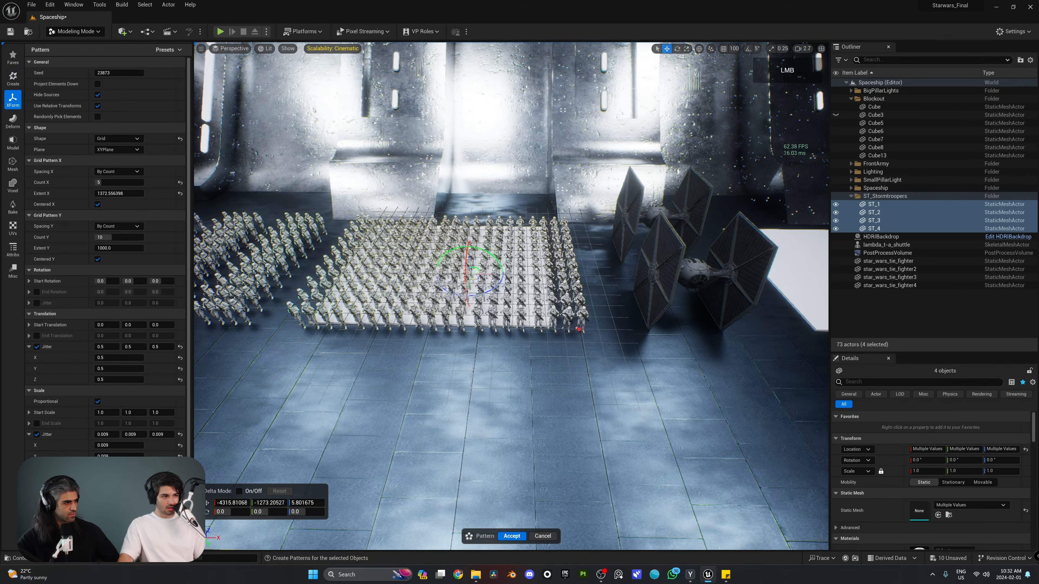
{"action": "right_click_drag", "start_coordinate": [544, 500], "coordinate": [482, 500]}
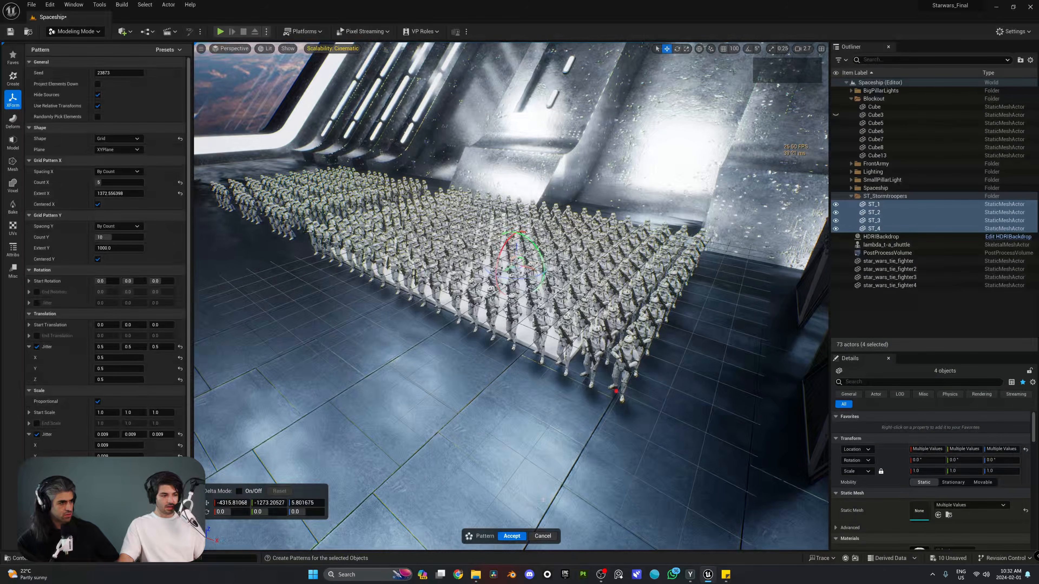
Accept the trooper pattern and delete the white platform Cube5 beneath it
{"action": "left_click", "coordinate": [516, 537]}
{"action": "right_click_drag", "start_coordinate": [517, 536], "coordinate": [503, 526]}
{"action": "left_click", "coordinate": [596, 345]}
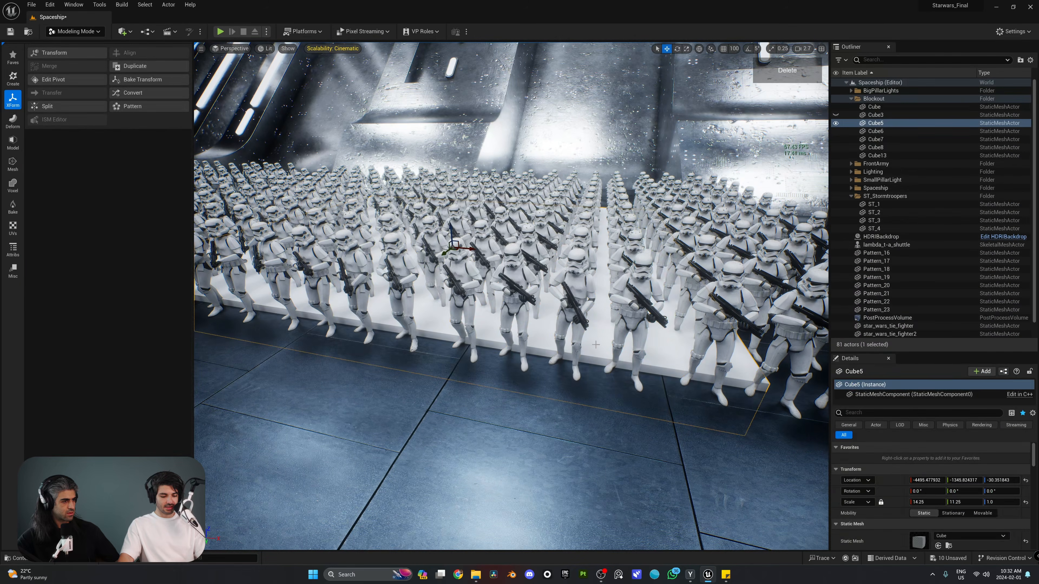
{"action": "key", "text": "Delete"}
Move Pattern_16 through Pattern_23 into a new folder named MiddleArmy
{"action": "left_click", "coordinate": [579, 314]}
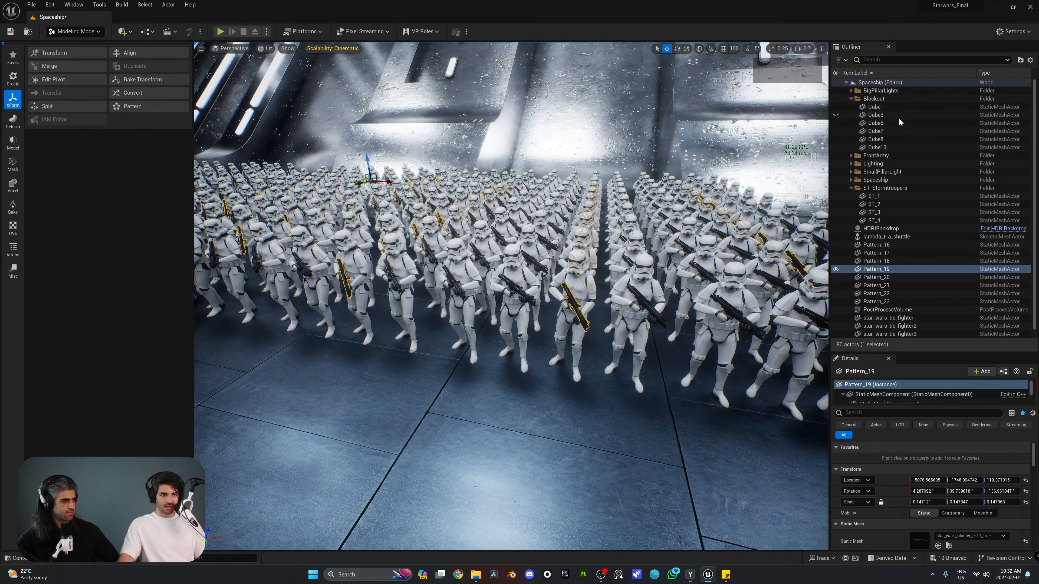
{"action": "left_click", "coordinate": [892, 246]}
{"action": "left_click", "coordinate": [892, 303], "text": "shift"}
{"action": "right_click_drag", "start_coordinate": [704, 307], "coordinate": [679, 343]}
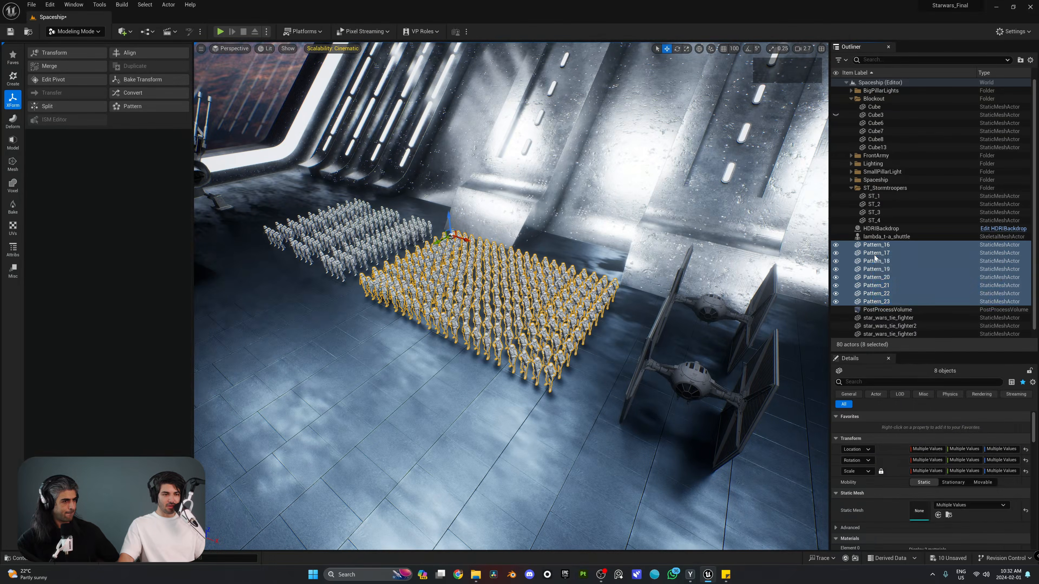
{"action": "right_click", "coordinate": [875, 257]}
{"action": "mouse_move", "coordinate": [901, 515]}
{"action": "left_click", "coordinate": [843, 476]}
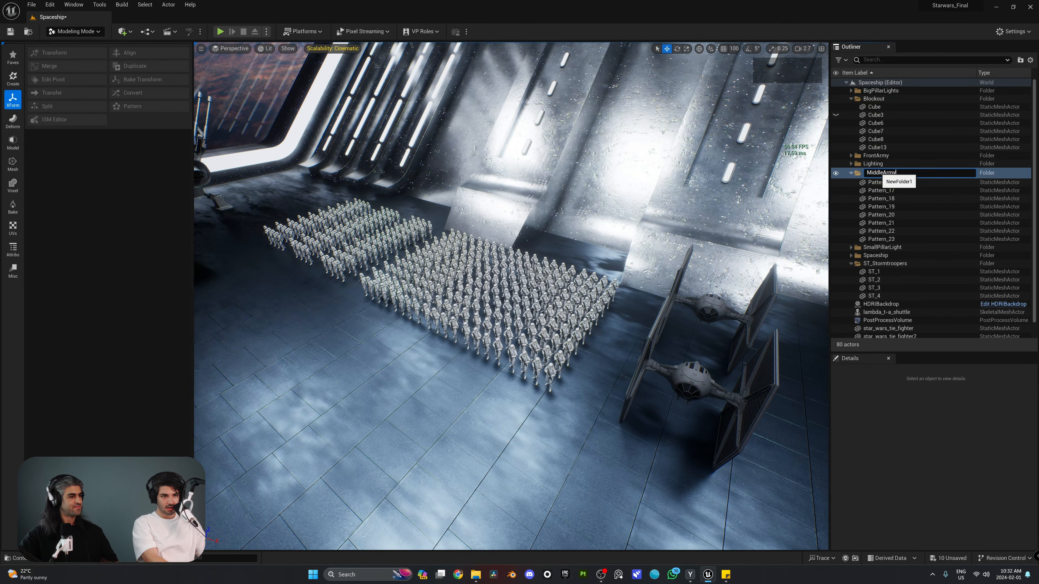
{"action": "type", "text": "MiddleArmy"}
{"action": "key", "text": "Return"}
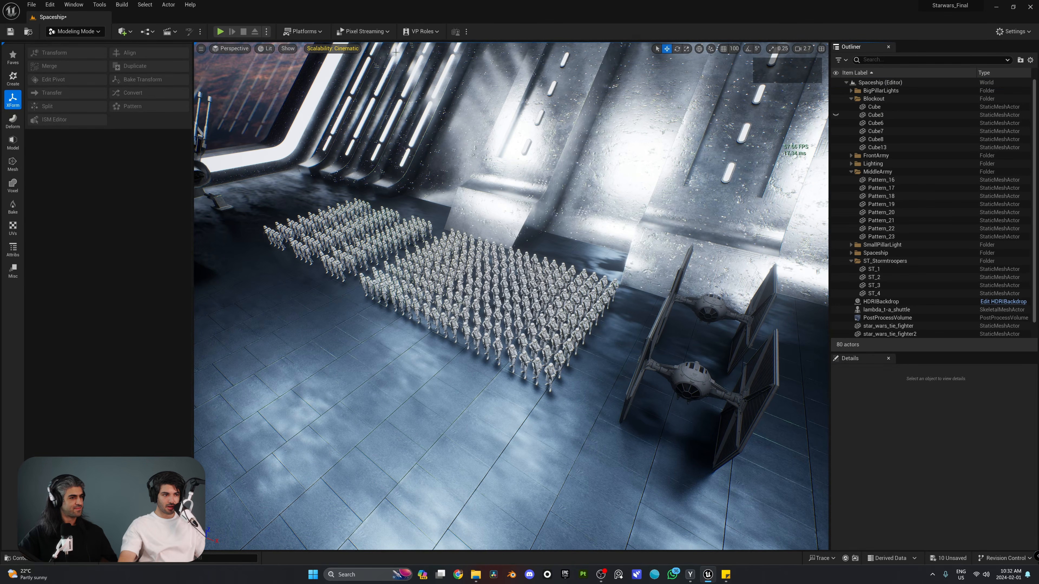
Duplicate the MiddleArmy trooper block and mirror the copy across Y
{"action": "left_click", "coordinate": [920, 180]}
{"action": "left_click", "coordinate": [913, 240], "text": "shift"}
{"action": "right_click_drag", "start_coordinate": [614, 246], "coordinate": [516, 241]}
{"action": "left_click_drag", "start_coordinate": [591, 223], "coordinate": [388, 244], "text": "alt"}
{"action": "right_click", "coordinate": [387, 261]}
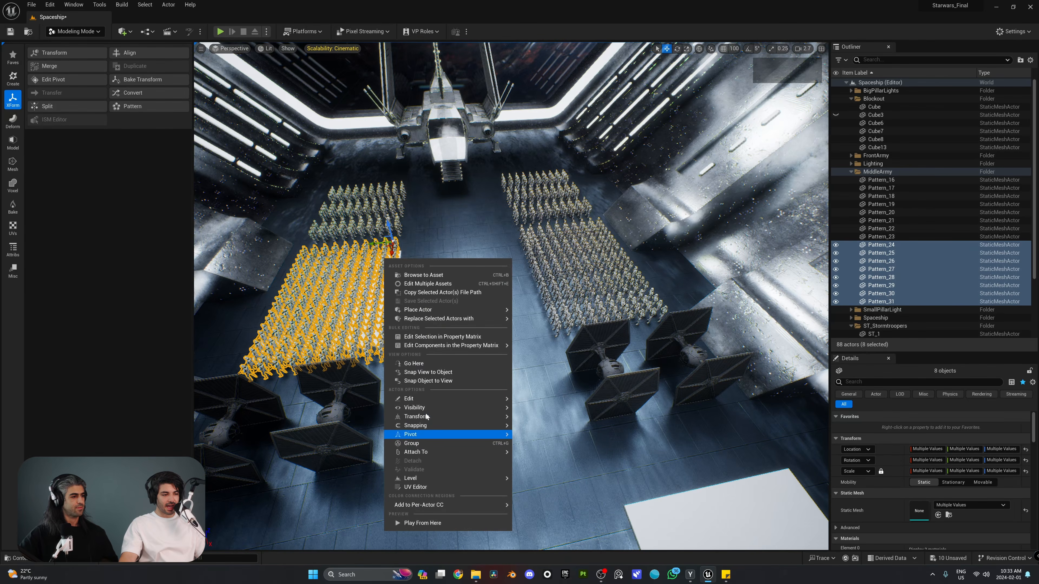
{"action": "mouse_move", "coordinate": [468, 418]}
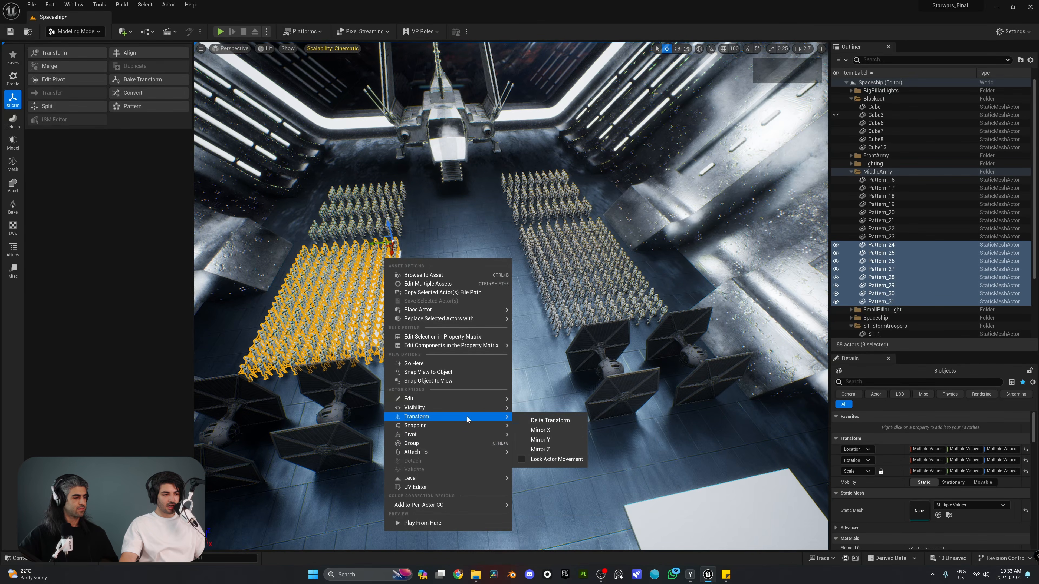
{"action": "left_click", "coordinate": [545, 440]}
Slide the mirrored block left onto the white plane across the central aisle
{"action": "right_click_drag", "start_coordinate": [528, 312], "coordinate": [454, 302]}
{"action": "key", "text": "w"}
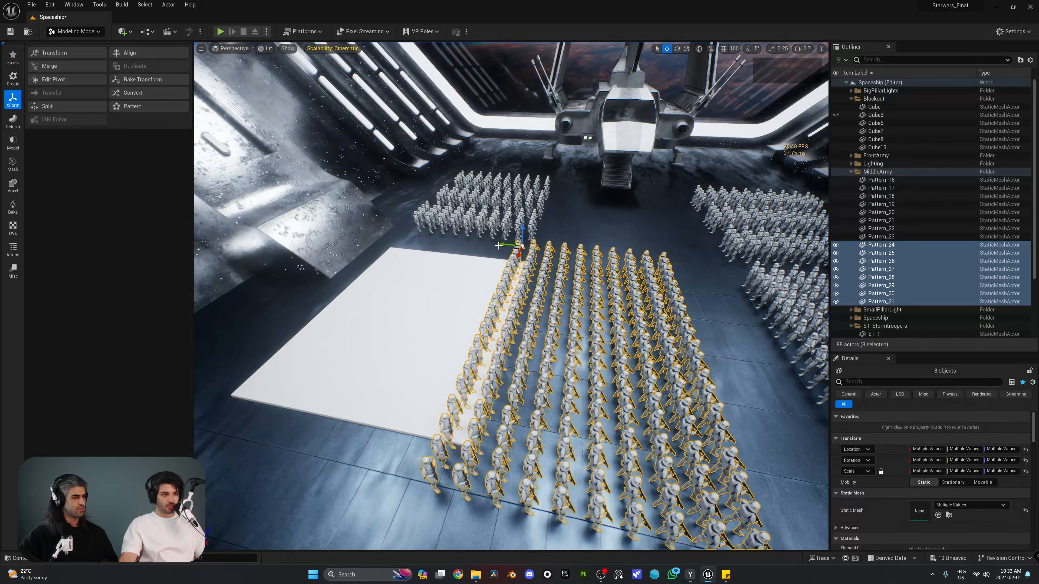
{"action": "left_click_drag", "start_coordinate": [500, 245], "coordinate": [366, 237]}
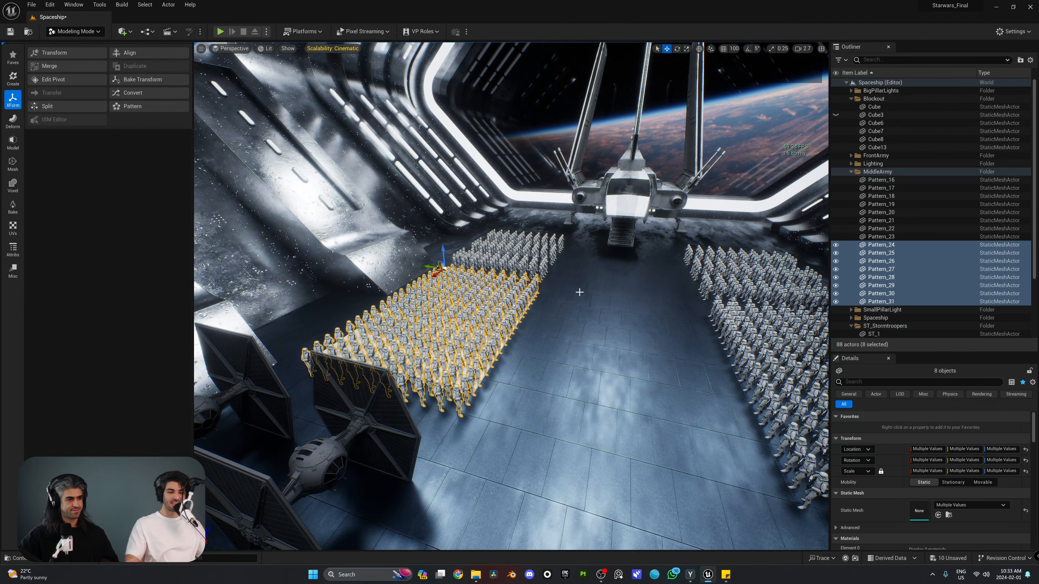
{"action": "key", "text": "s"}
{"action": "right_click_drag", "start_coordinate": [580, 292], "coordinate": [599, 309]}
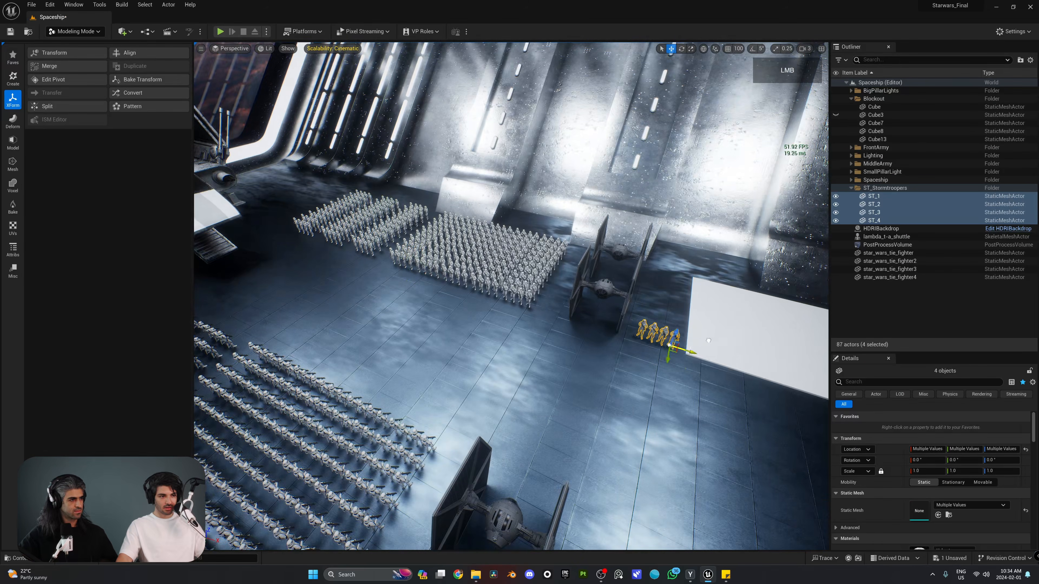
Move trooper ST_1 to the right end of the row and save the level
{"action": "left_click_drag", "start_coordinate": [709, 340], "coordinate": [755, 353]}
{"action": "key", "text": "f"}
{"action": "right_click_drag", "start_coordinate": [573, 327], "coordinate": [675, 311]}
{"action": "left_click", "coordinate": [260, 229]}
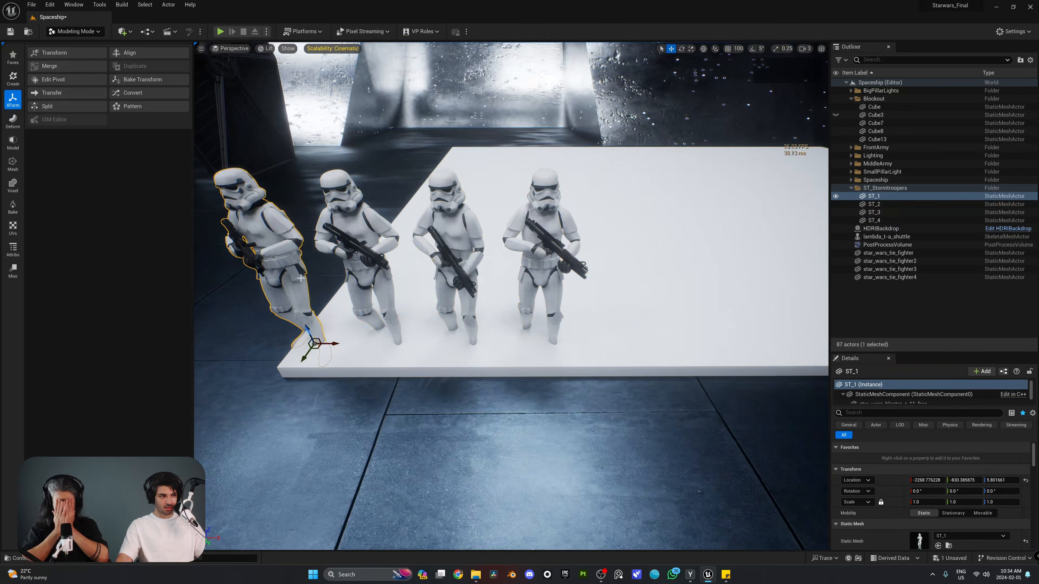
{"action": "left_click_drag", "start_coordinate": [334, 349], "coordinate": [643, 350]}
{"action": "right_click_drag", "start_coordinate": [642, 350], "coordinate": [377, 295]}
{"action": "key", "text": "ctrl+s"}
Select troopers ST_1 to ST_4 and start a new Pattern from them
{"action": "scroll", "coordinate": [527, 272], "scroll_direction": "down", "scroll_amount": 3}
{"action": "left_click", "coordinate": [536, 278], "text": "shift"}
{"action": "left_click", "coordinate": [483, 278], "text": "shift"}
{"action": "left_click", "coordinate": [432, 277], "text": "shift"}
{"action": "left_click", "coordinate": [132, 107]}
Place the trooper grid on the right-hand platform, slightly reduce Extent X, and accept
{"action": "left_click_drag", "start_coordinate": [417, 257], "coordinate": [544, 262]}
{"action": "right_click_drag", "start_coordinate": [544, 262], "coordinate": [421, 252]}
{"action": "scroll", "coordinate": [446, 254], "scroll_direction": "up", "scroll_amount": 1}
{"action": "left_click_drag", "start_coordinate": [119, 193], "coordinate": [112, 193]}
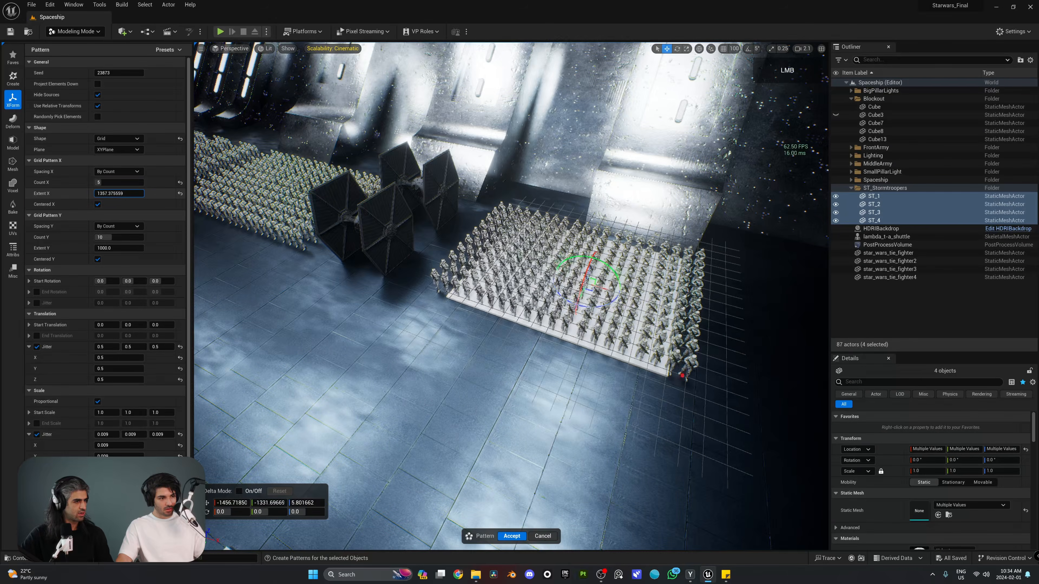
{"action": "left_click", "coordinate": [148, 217]}
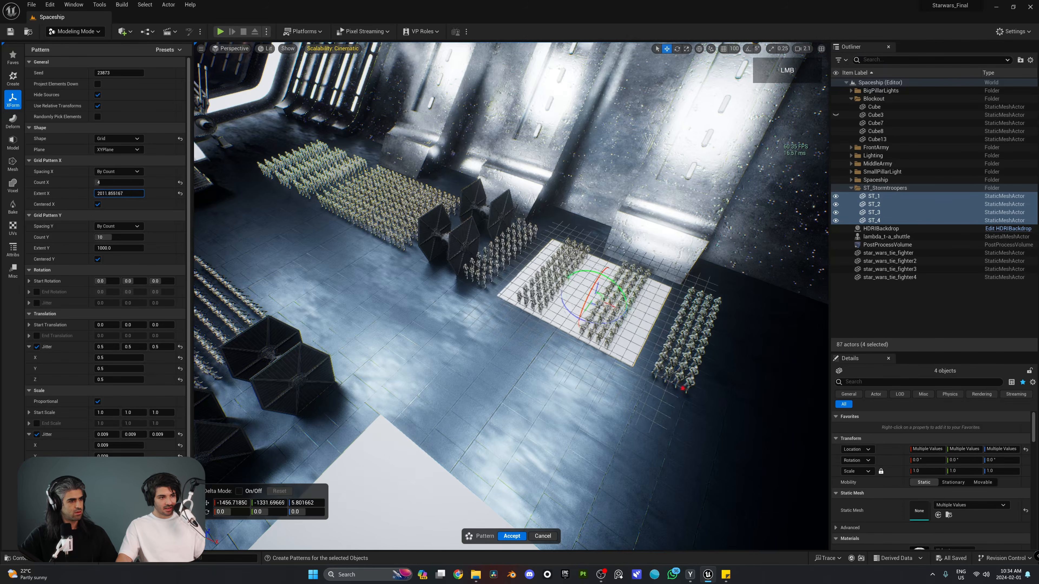
{"action": "left_click_drag", "start_coordinate": [638, 318], "coordinate": [641, 319]}
{"action": "mouse_move", "coordinate": [641, 319]}
{"action": "right_mouse_down"}
{"action": "mouse_move", "coordinate": [562, 324]}
{"action": "mouse_move", "coordinate": [622, 321]}
{"action": "right_mouse_up"}
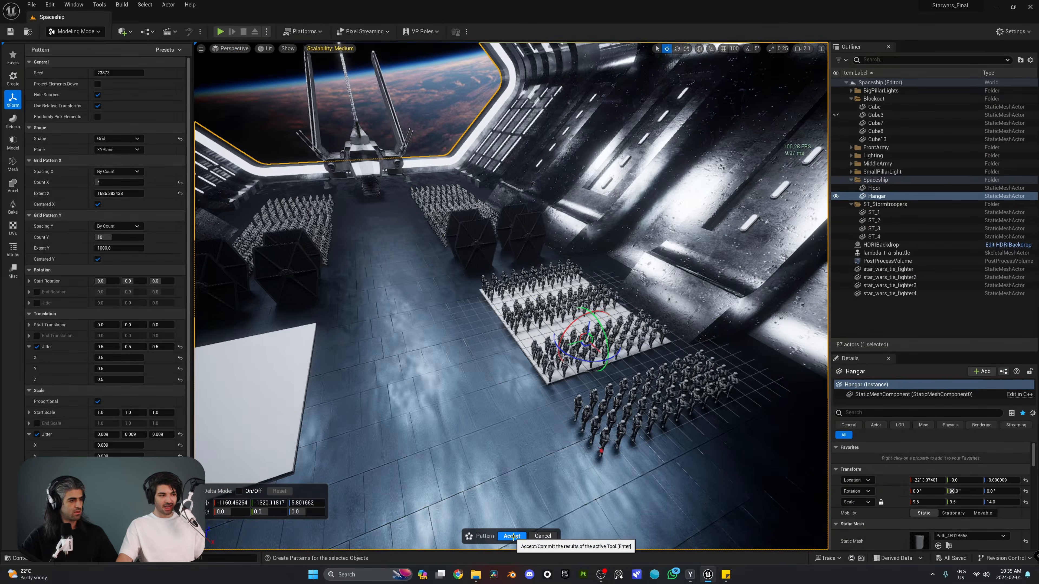
{"action": "left_click", "coordinate": [513, 538]}
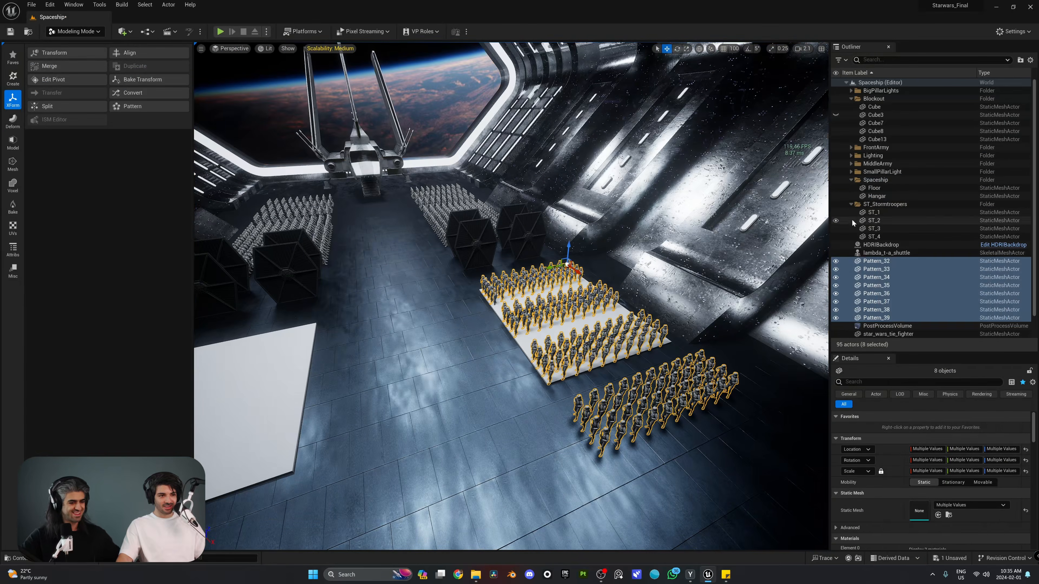
Move the new pattern actors into a new folder named BackArmy
{"action": "right_click", "coordinate": [877, 266]}
{"action": "mouse_move", "coordinate": [912, 520]}
{"action": "left_click", "coordinate": [835, 470]}
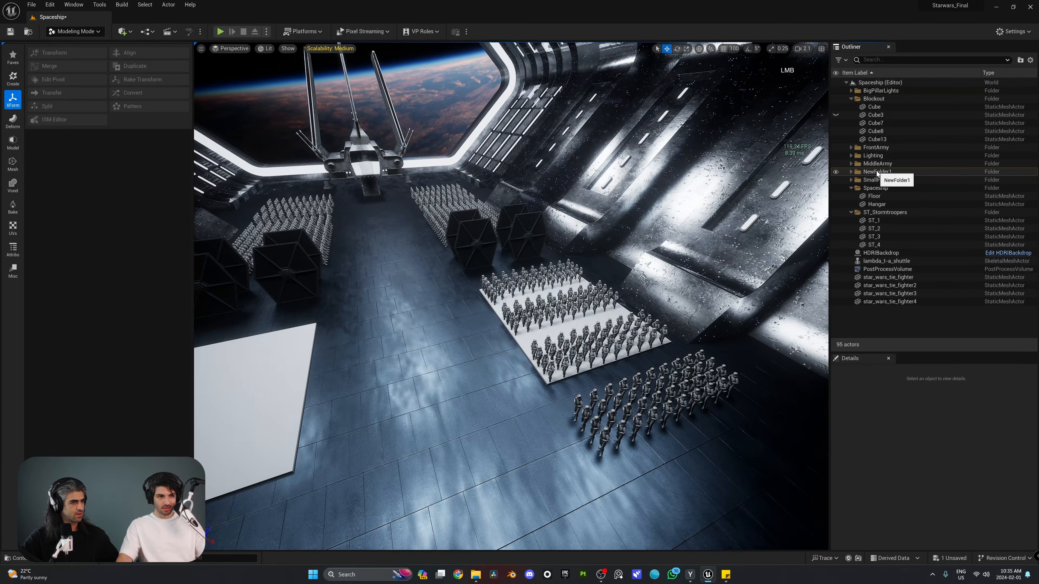
{"action": "left_click", "coordinate": [877, 174]}
{"action": "key", "text": "F2"}
{"action": "type", "text": "BackArmy"}
{"action": "key", "text": "Return"}
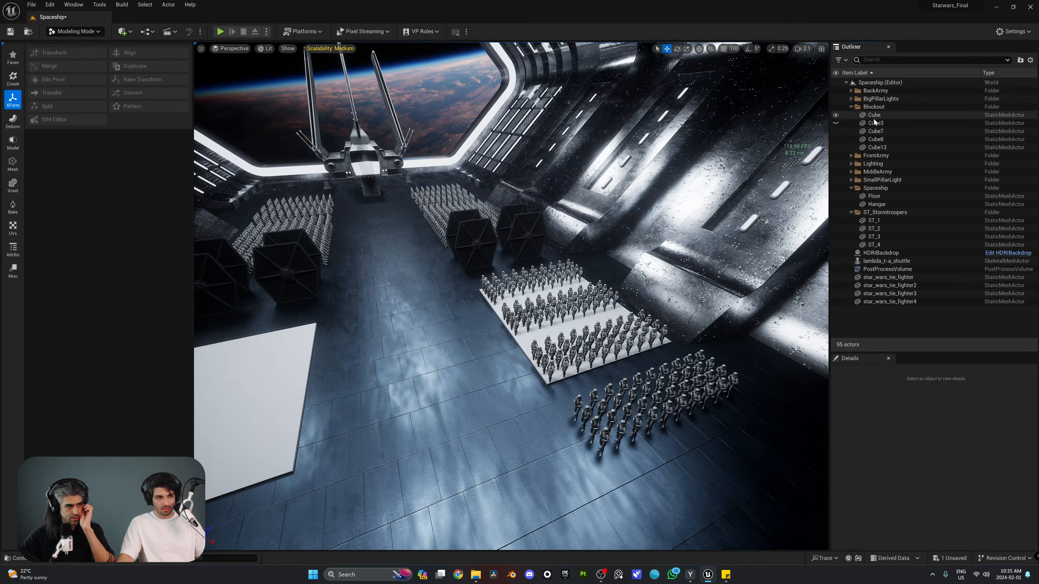
{"action": "double_click", "coordinate": [866, 107]}
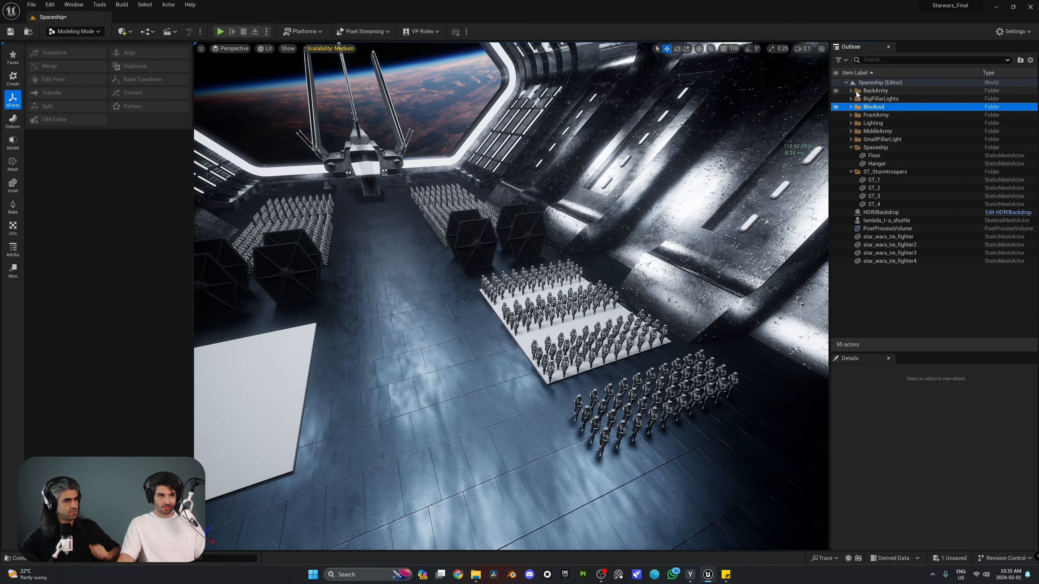
{"action": "left_click", "coordinate": [851, 91]}
Duplicate Pattern_32 through Pattern_39 and mirror the copy across Y
{"action": "left_click", "coordinate": [881, 99]}
{"action": "left_click", "coordinate": [891, 156], "text": "shift"}
{"action": "right_click_drag", "start_coordinate": [511, 295], "coordinate": [487, 311]}
{"action": "left_click_drag", "start_coordinate": [558, 253], "coordinate": [319, 256], "text": "alt"}
{"action": "right_click_drag", "start_coordinate": [427, 291], "coordinate": [368, 293]}
{"action": "right_click", "coordinate": [428, 291]}
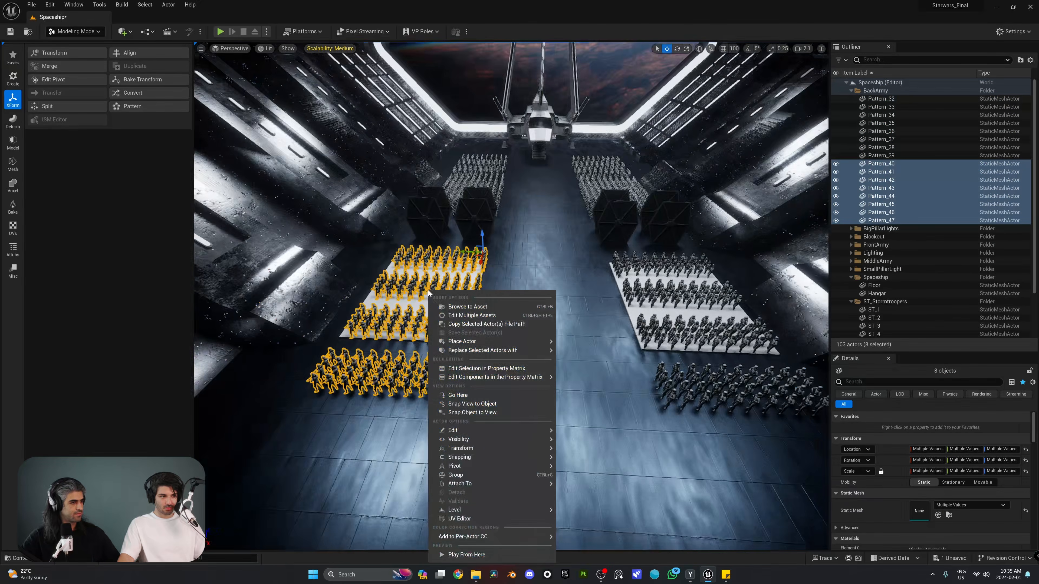
{"action": "mouse_move", "coordinate": [470, 449]}
{"action": "left_click", "coordinate": [585, 472]}
Slide the mirrored BackArmy copy left across the aisle
{"action": "right_click_drag", "start_coordinate": [565, 327], "coordinate": [527, 324]}
{"action": "left_click_drag", "start_coordinate": [568, 237], "coordinate": [446, 246]}
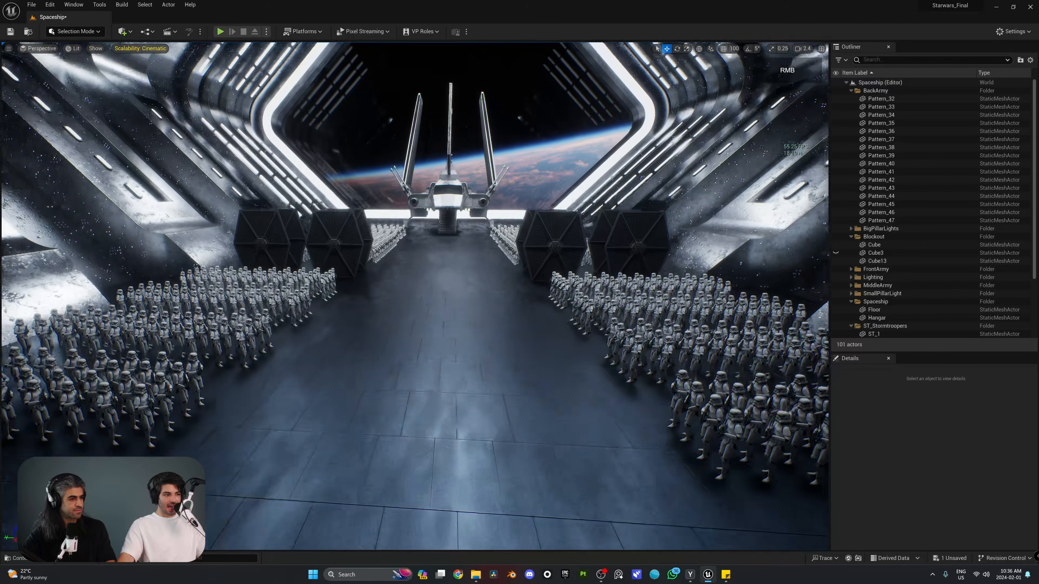
{"action": "right_click_drag", "start_coordinate": [415, 295], "coordinate": [378, 315]}
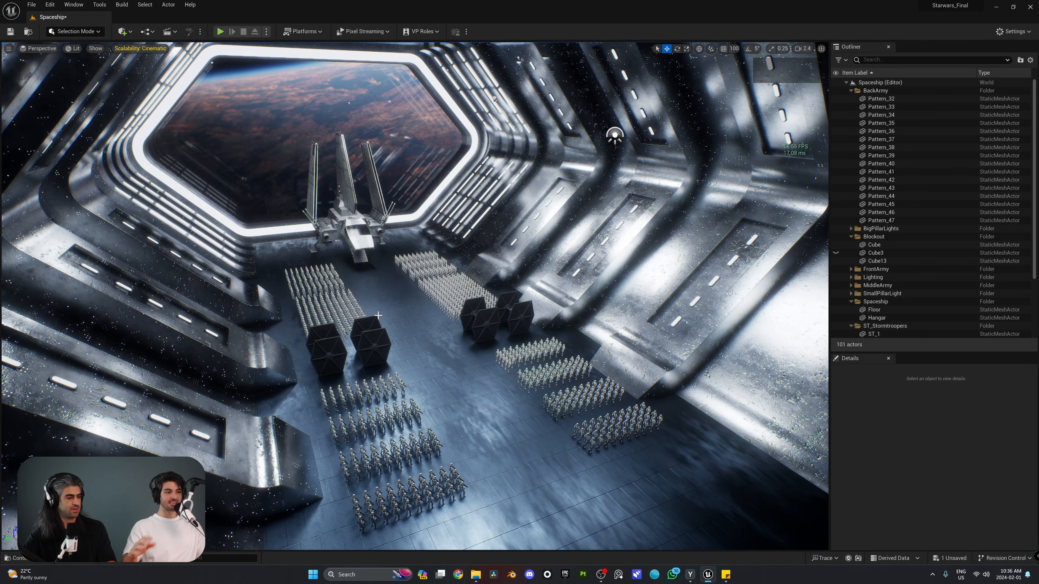
Fly the camera past the TIE fighters to look straight down the central aisle
{"action": "key", "text": "w"}
{"action": "key", "text": "d"}
{"action": "right_click_drag", "start_coordinate": [383, 342], "coordinate": [382, 341]}
{"action": "key", "text": "w"}
{"action": "key", "text": "d"}
{"action": "key", "text": "d"}
{"action": "key", "text": "w"}
{"action": "key", "text": "d"}
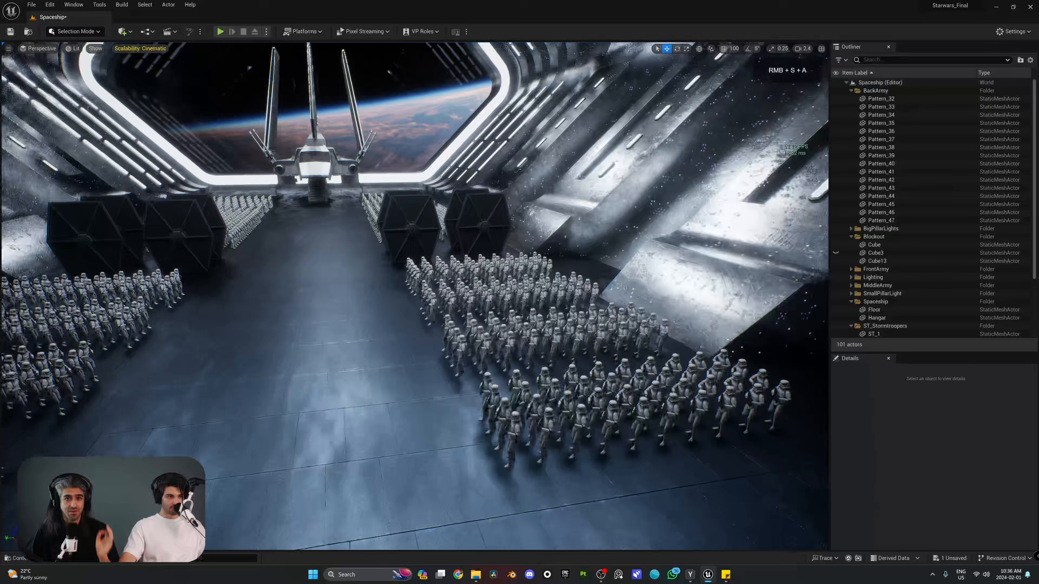
{"action": "right_click_drag", "start_coordinate": [167, 168], "coordinate": [167, 167]}
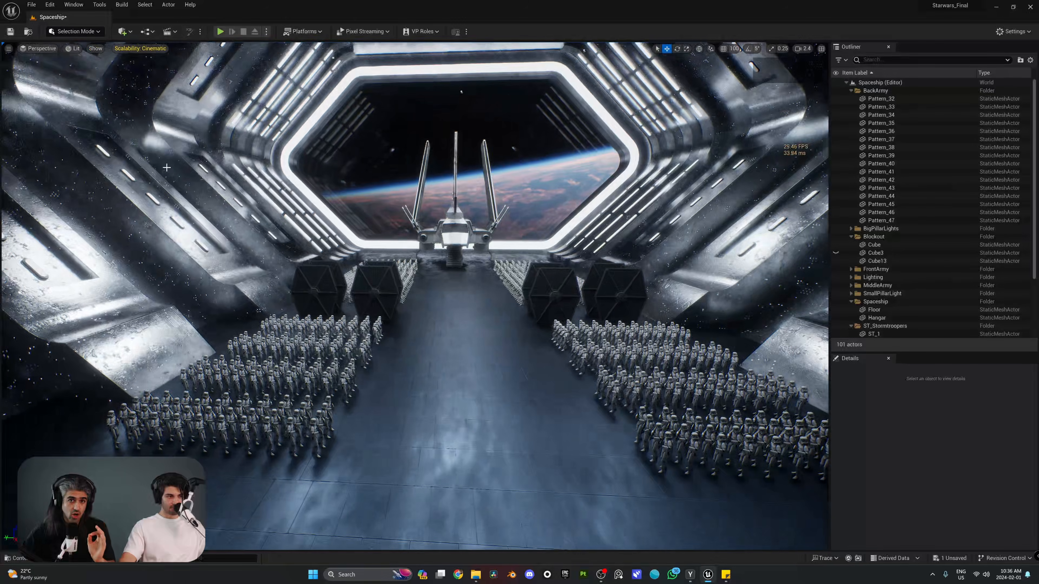